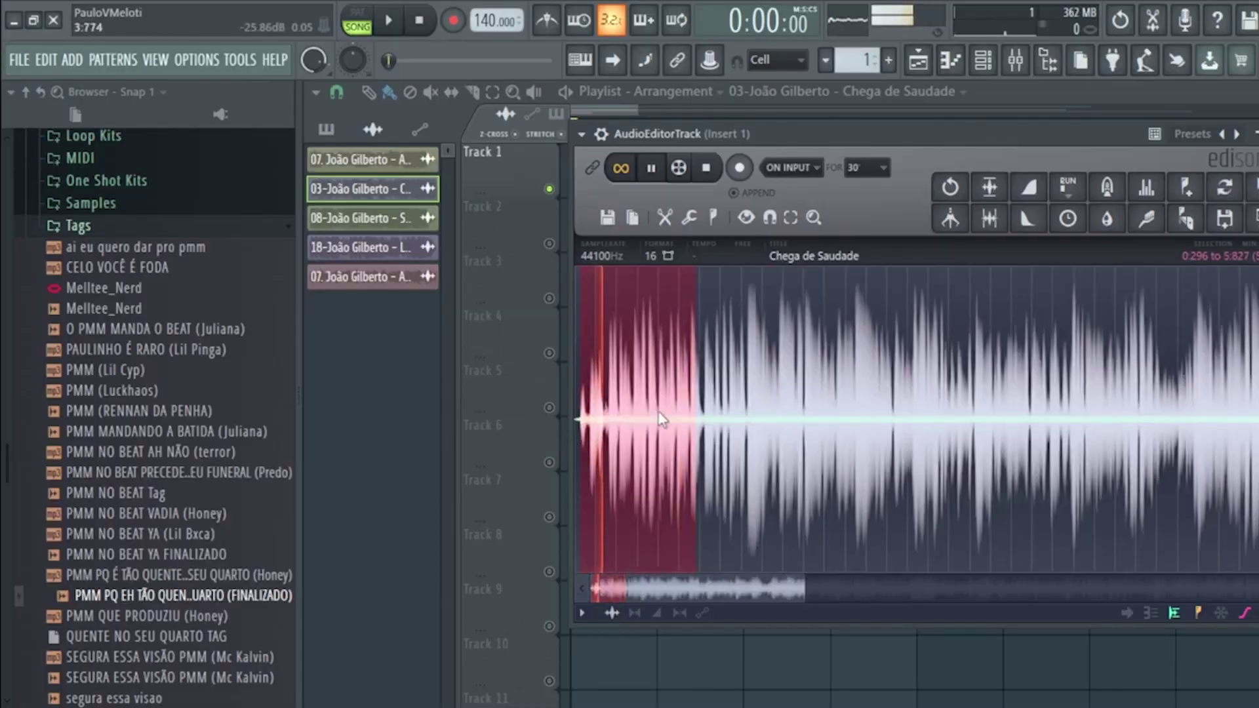
# Step: Refine the looped selection at the start of the Chega de Saudade sample to run from 0:296 to 5:627
pyautogui.scroll(3, 716, 422)
pyautogui.moveTo(786, 426); pyautogui.dragTo(781, 423)
pyautogui.scroll(-3, 782, 423)
pyautogui.scroll(3, 782, 424)
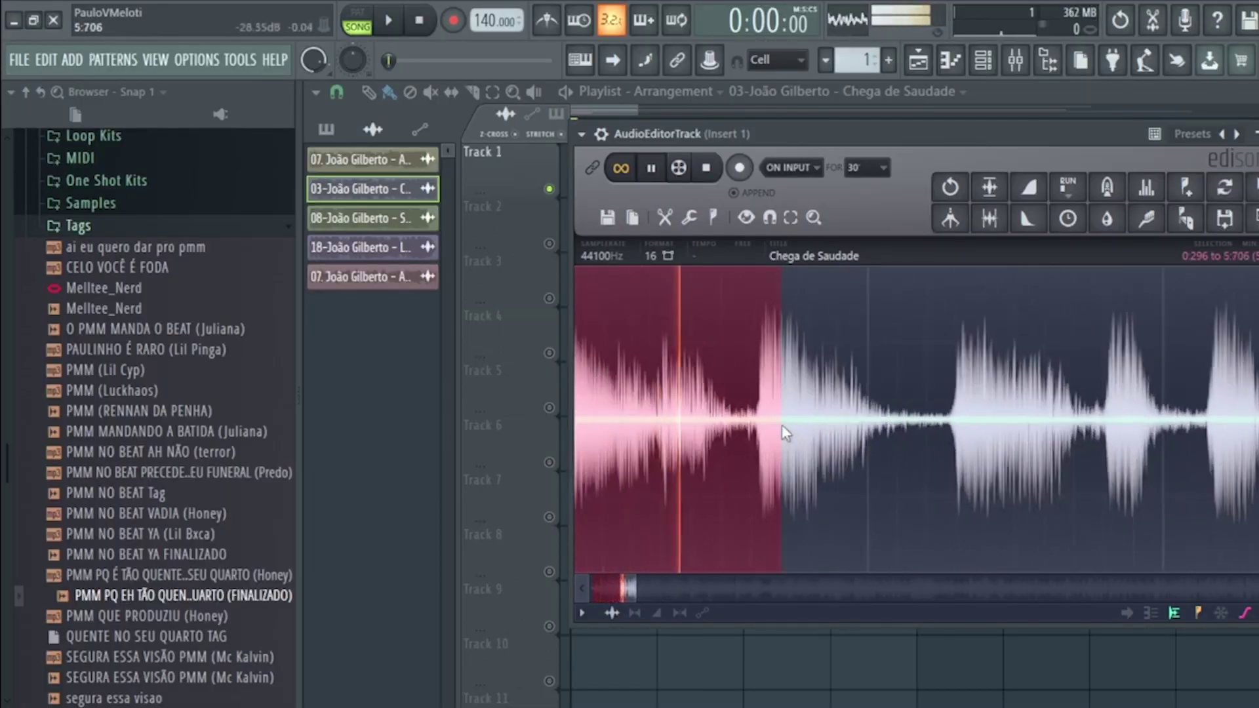
pyautogui.scroll(-5, 759, 426)
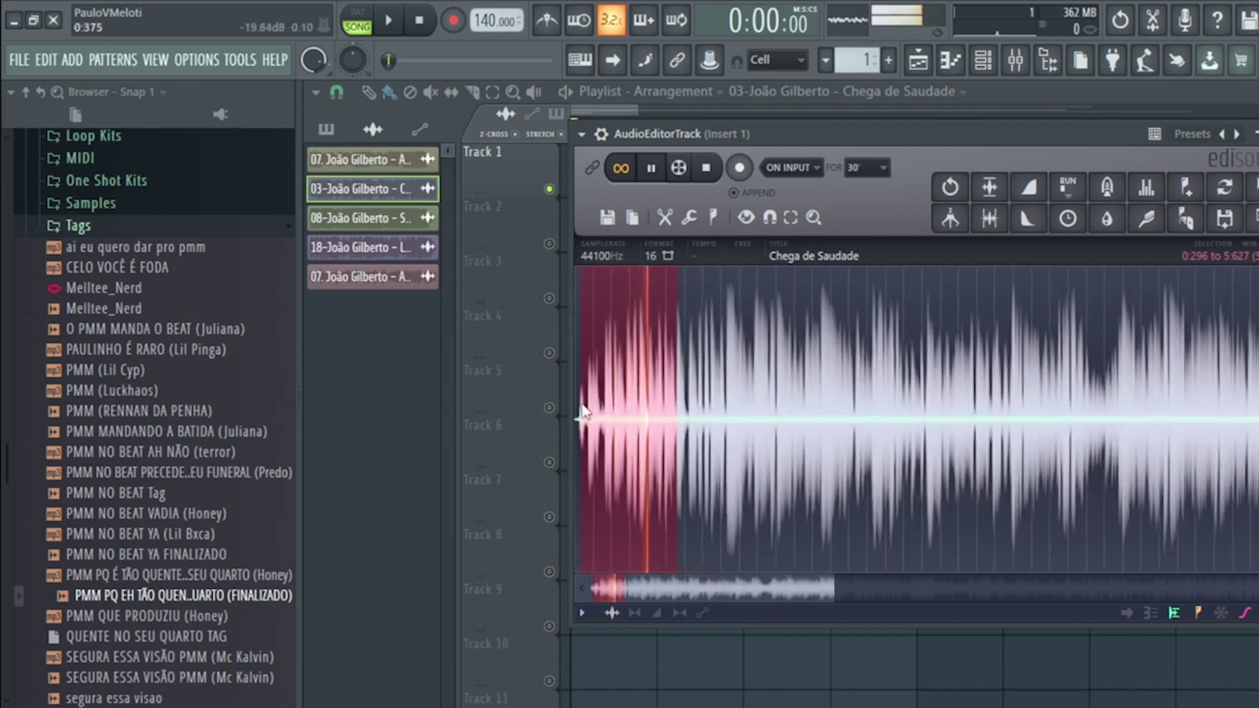
pyautogui.scroll(5, 582, 411)
pyautogui.scroll(-2, 582, 412)
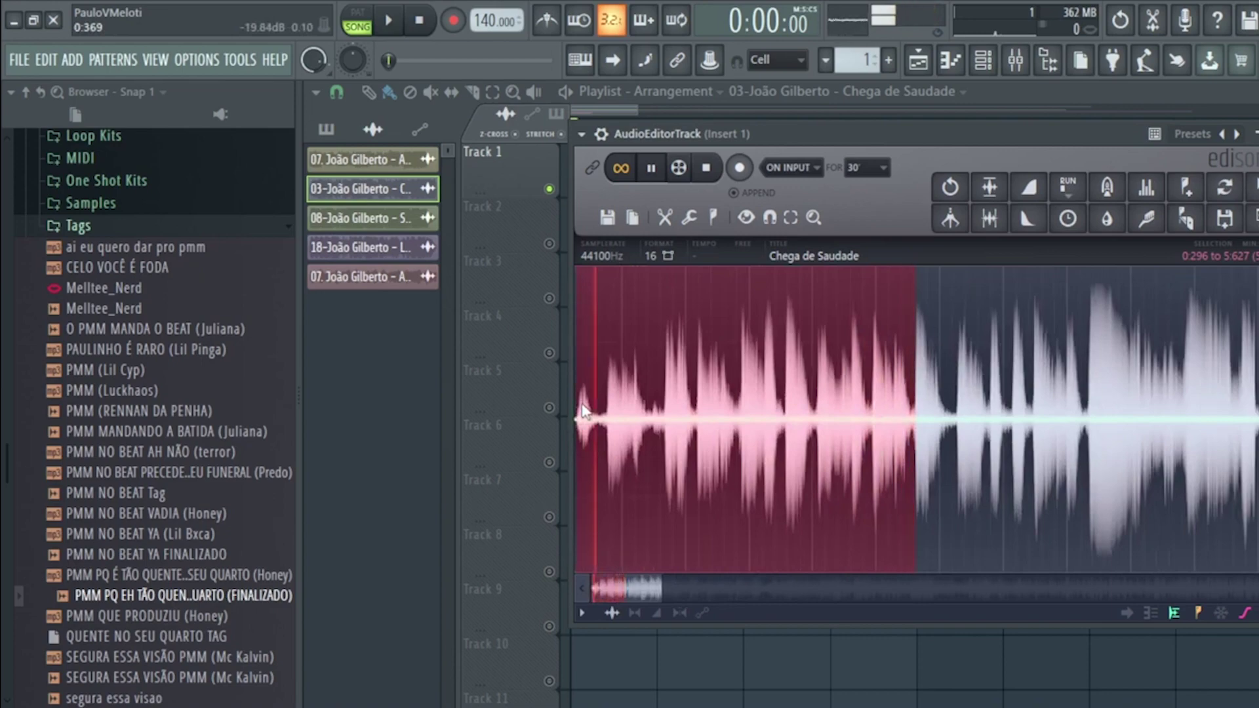
pyautogui.scroll(3, 582, 411)
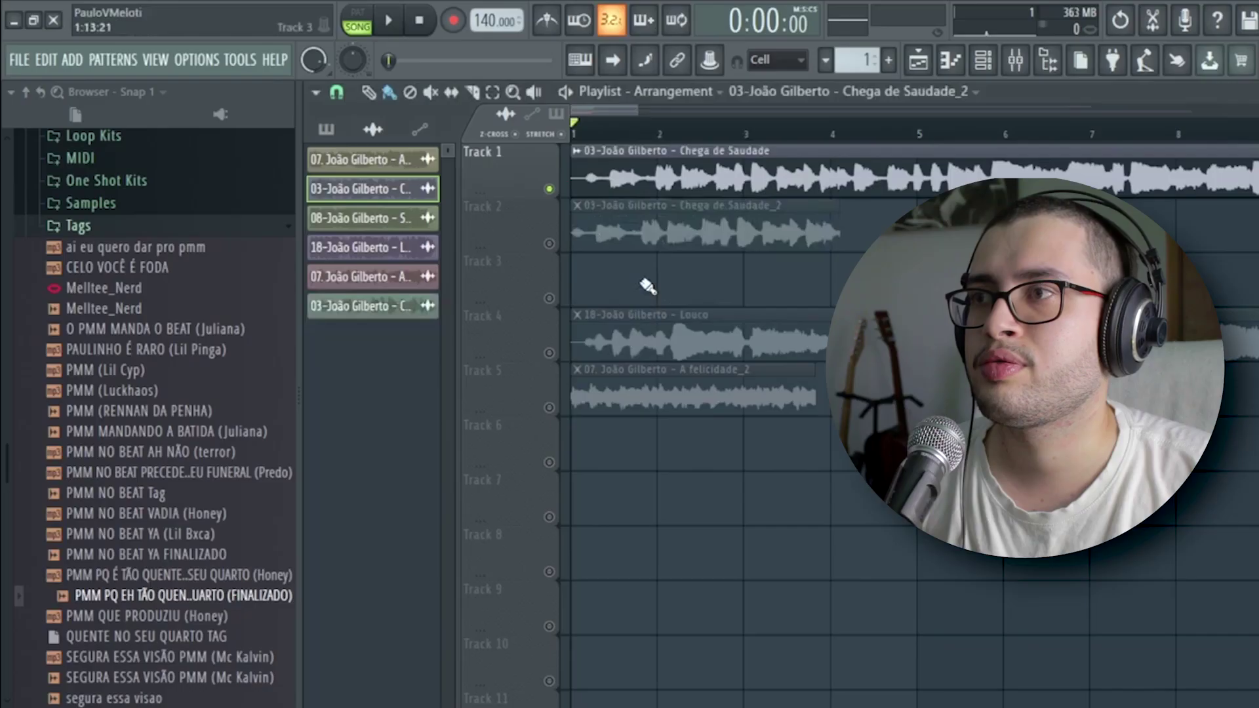
# Step: Open the Louco clip on track 4 for sample editing and loop its opening passage from 0:000 to 5:873
pyautogui.click(581, 322)
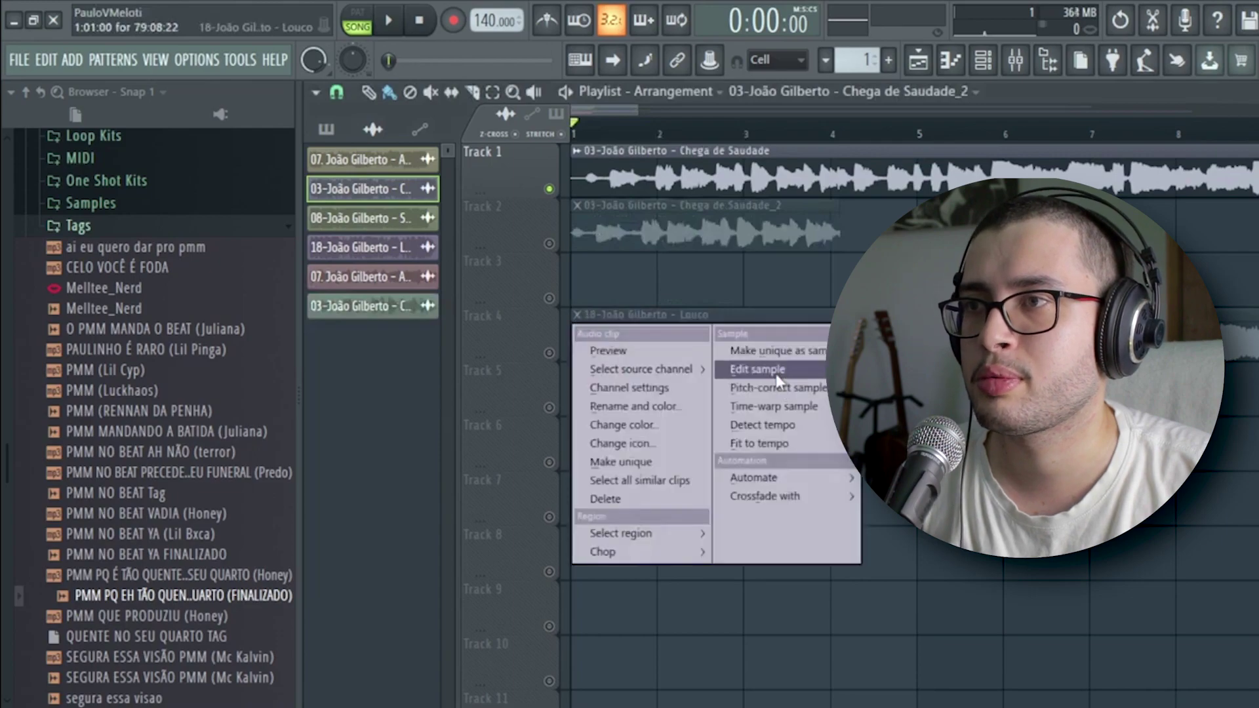
pyautogui.click(776, 370)
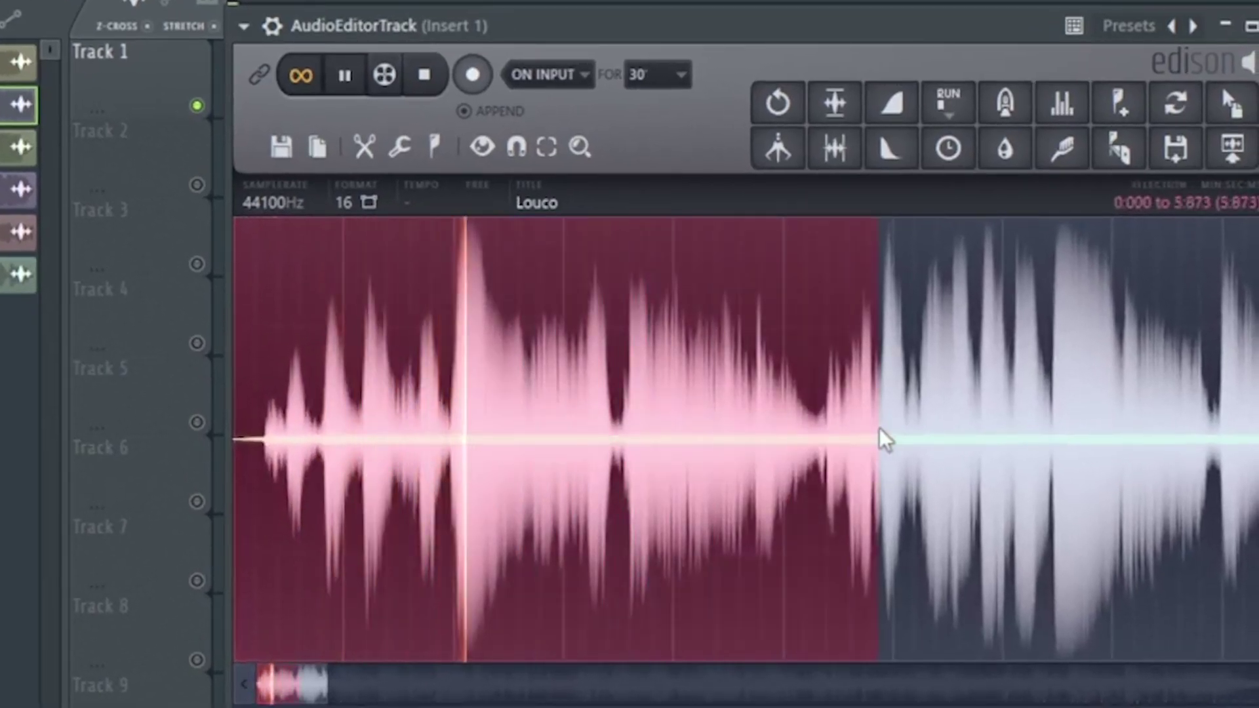
pyautogui.scroll(-2, 878, 440)
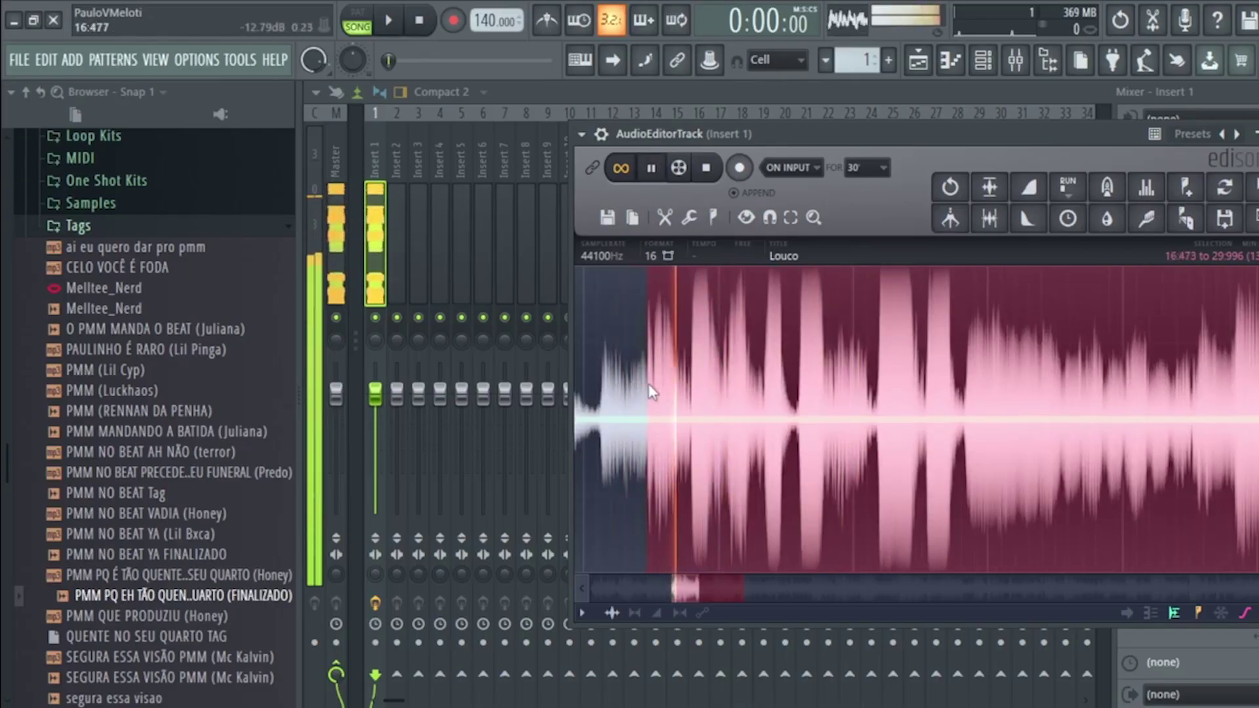
# Step: Select the Louco passage starting at 16:473 and extend the end of the selection past 22:773
pyautogui.scroll(-3, 648, 391)
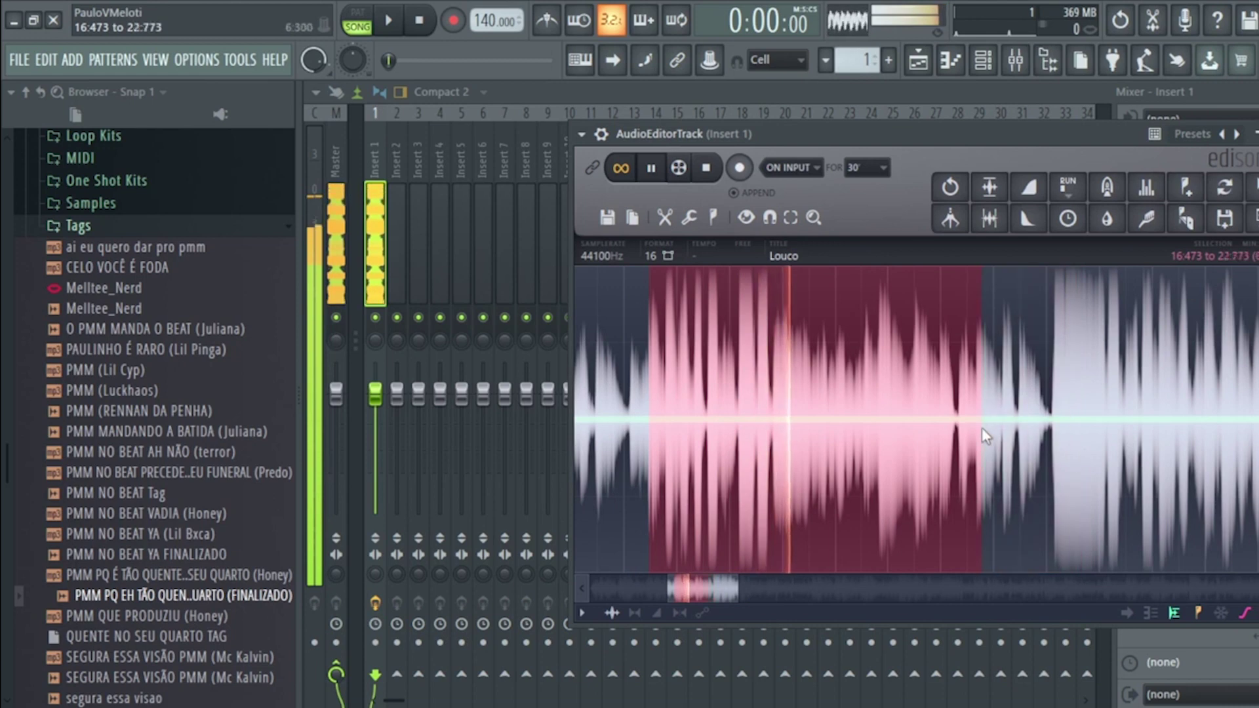
pyautogui.scroll(2, 981, 428)
pyautogui.scroll(1, 981, 428)
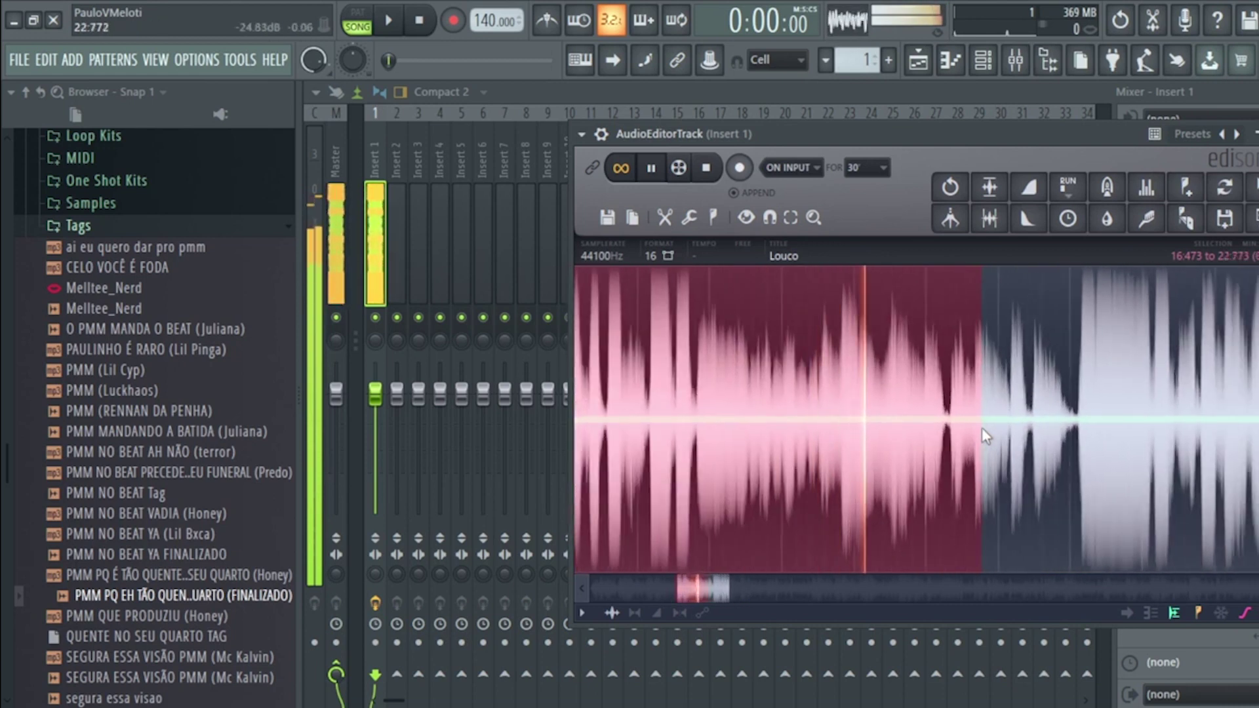
pyautogui.scroll(1, 981, 427)
pyautogui.moveTo(982, 428); pyautogui.dragTo(1157, 436)
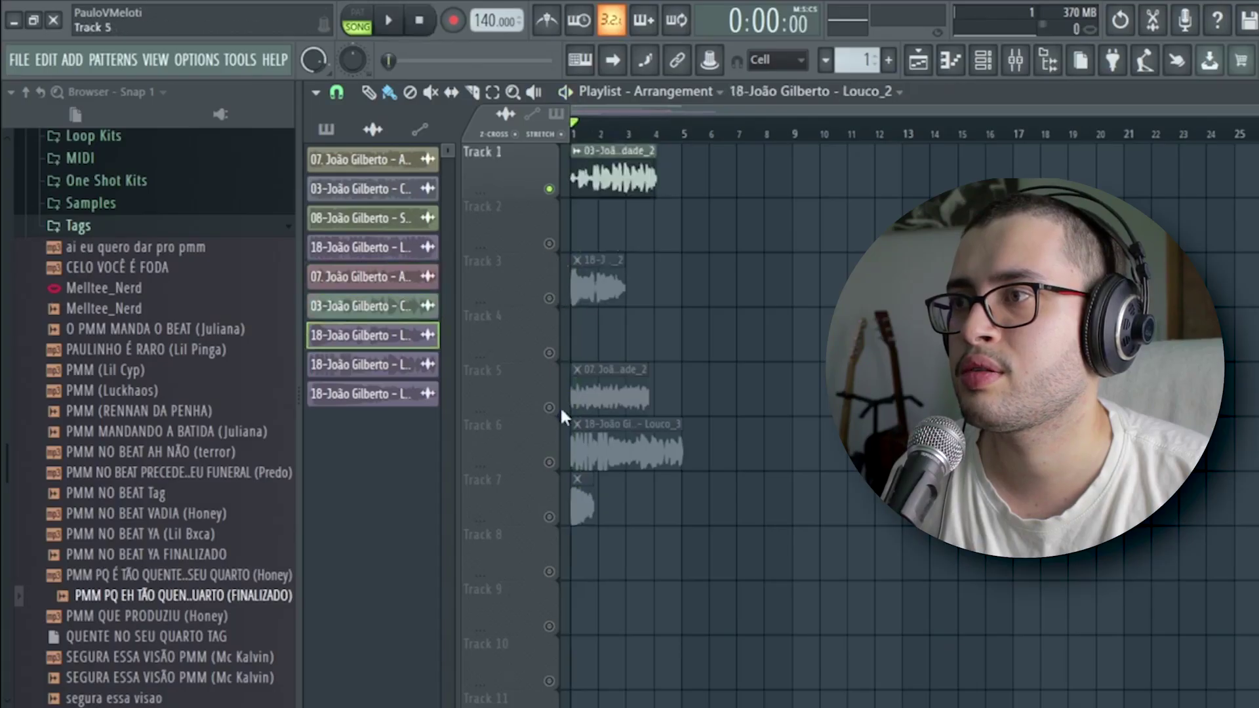
# Step: Move the A felicidade_2 clip to track 1 and solo that track
pyautogui.click(569, 409)
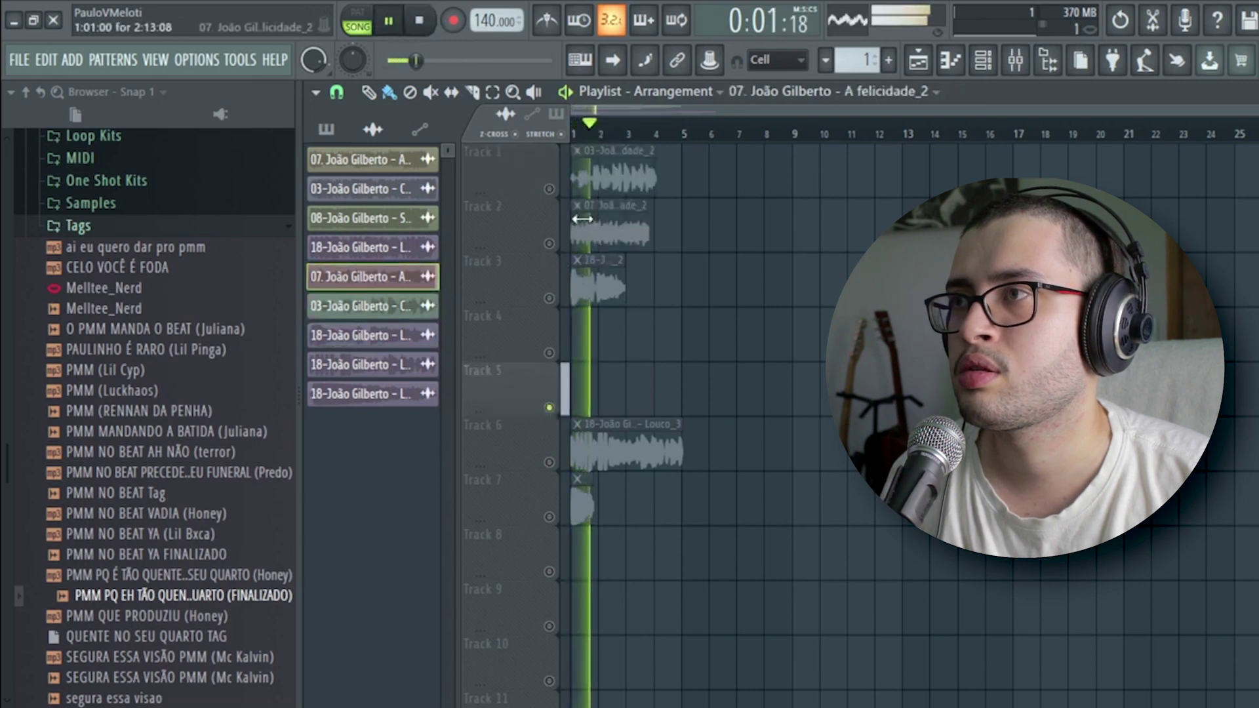
pyautogui.rightClick(545, 167)
pyautogui.click(549, 189)
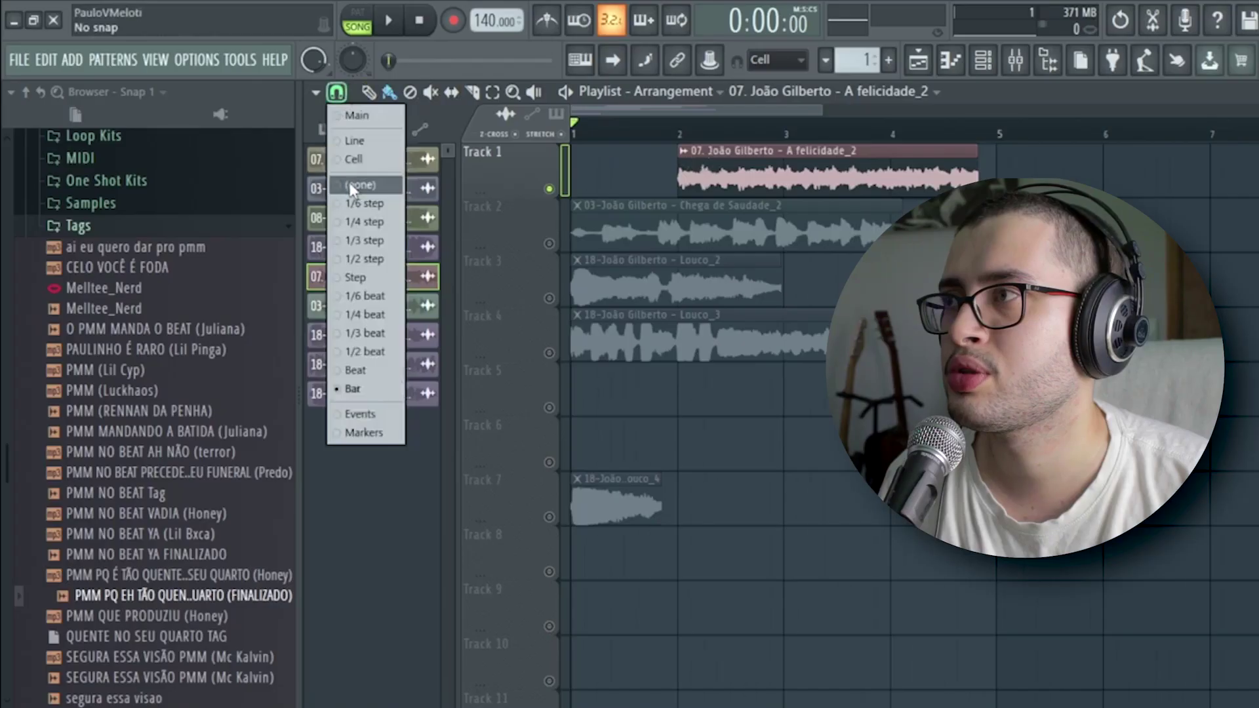
# Step: Set playlist snapping to none and stretch the A felicidade_2 clip on track 1 to fit the tempo during playback
pyautogui.click(351, 186)
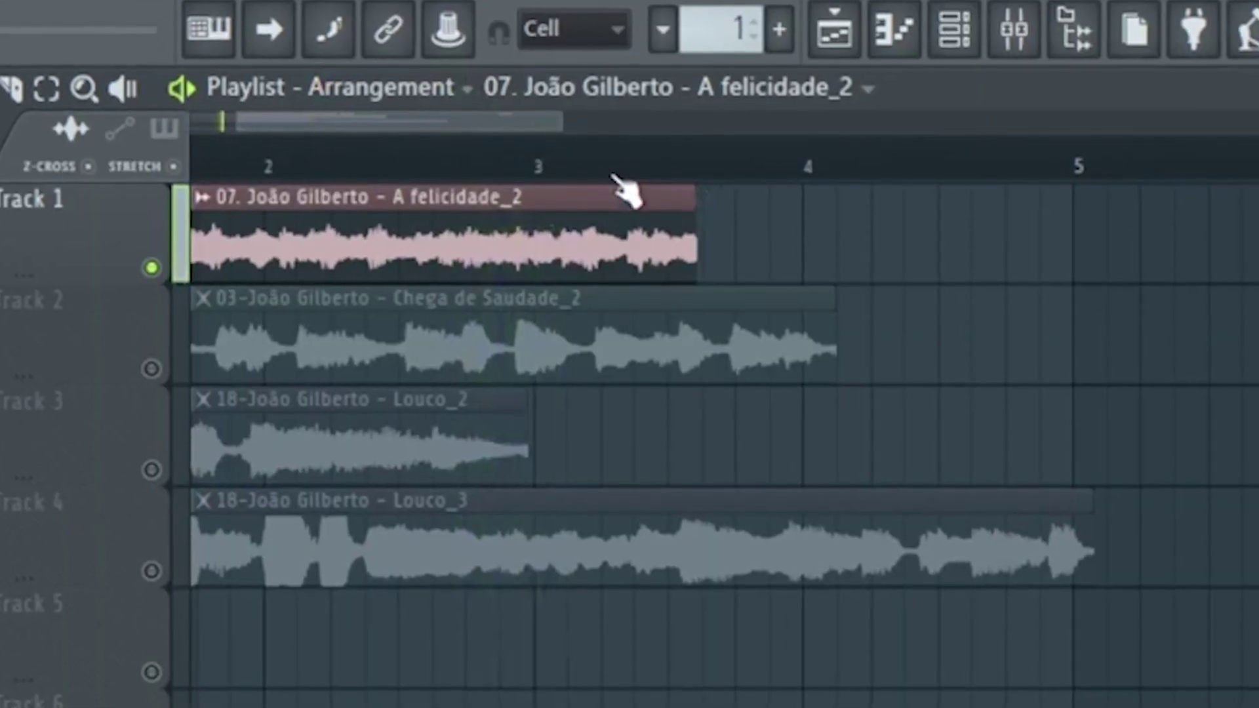
pyautogui.press('space')
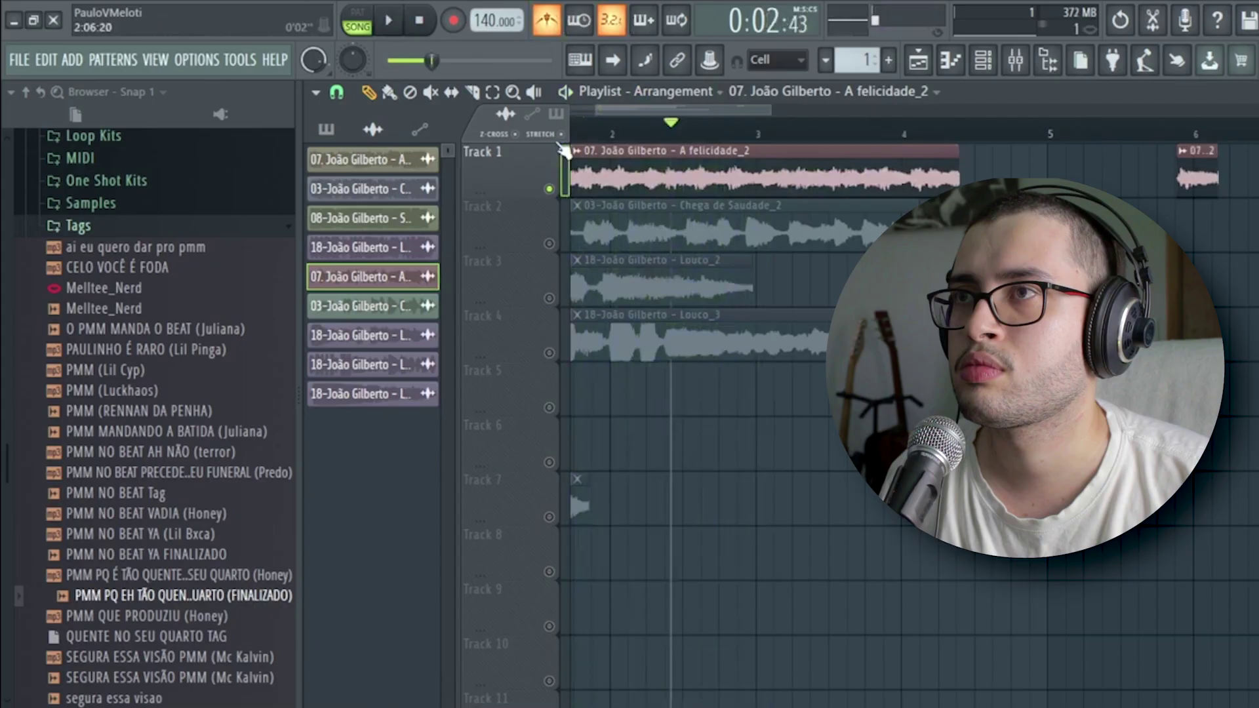
pyautogui.press('space')
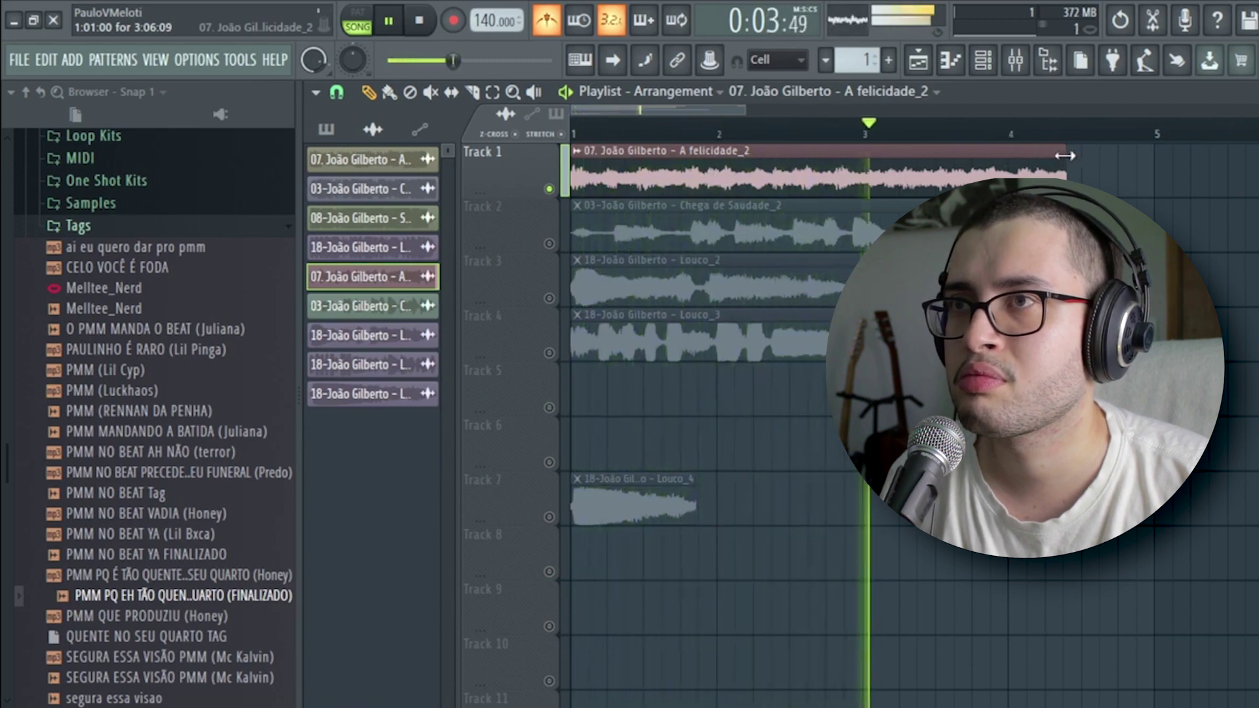
pyautogui.moveTo(1064, 155); pyautogui.dragTo(1115, 163)
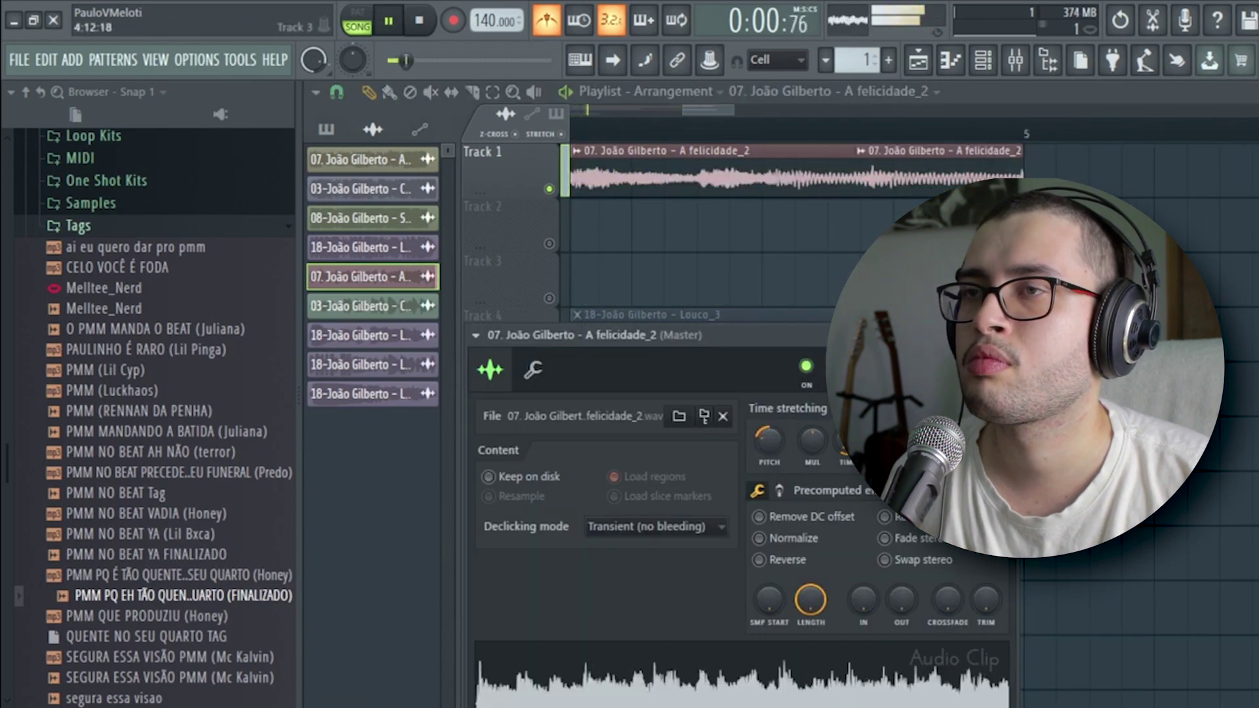
# Step: Make the short A felicidade_2 piece at the end of bar 4 on track 1 a unique clip
pyautogui.press('Escape')
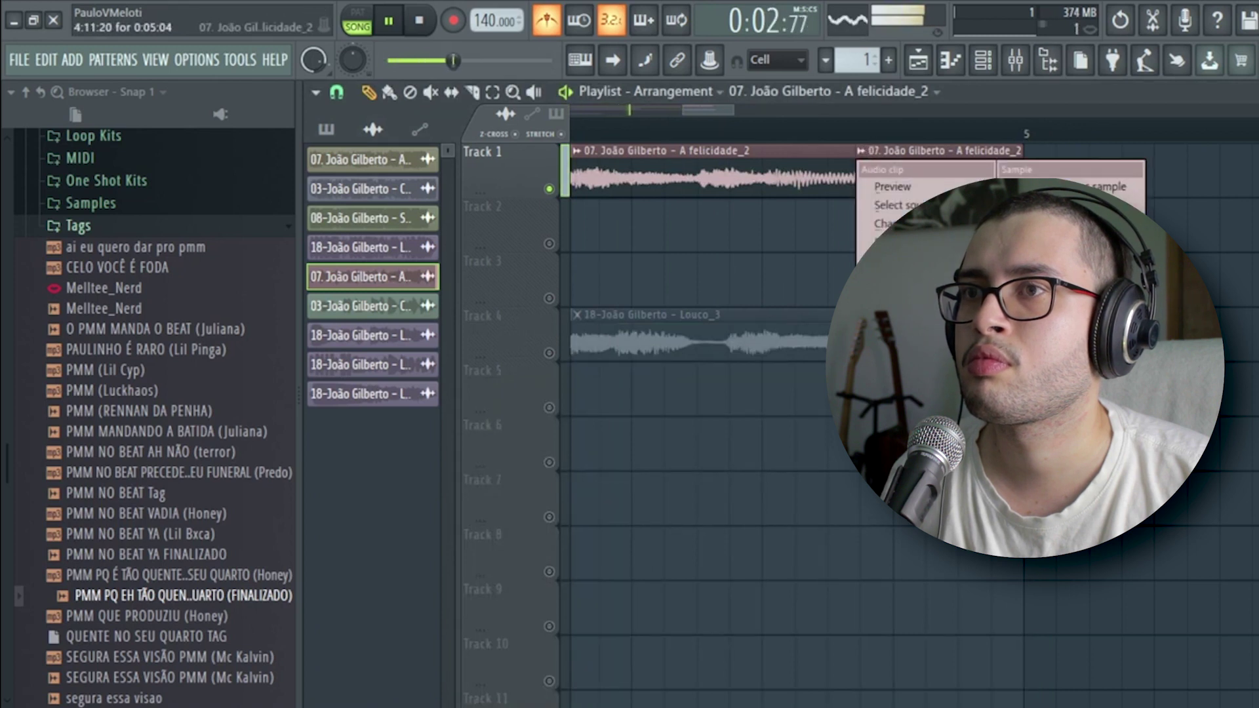
pyautogui.click(901, 260)
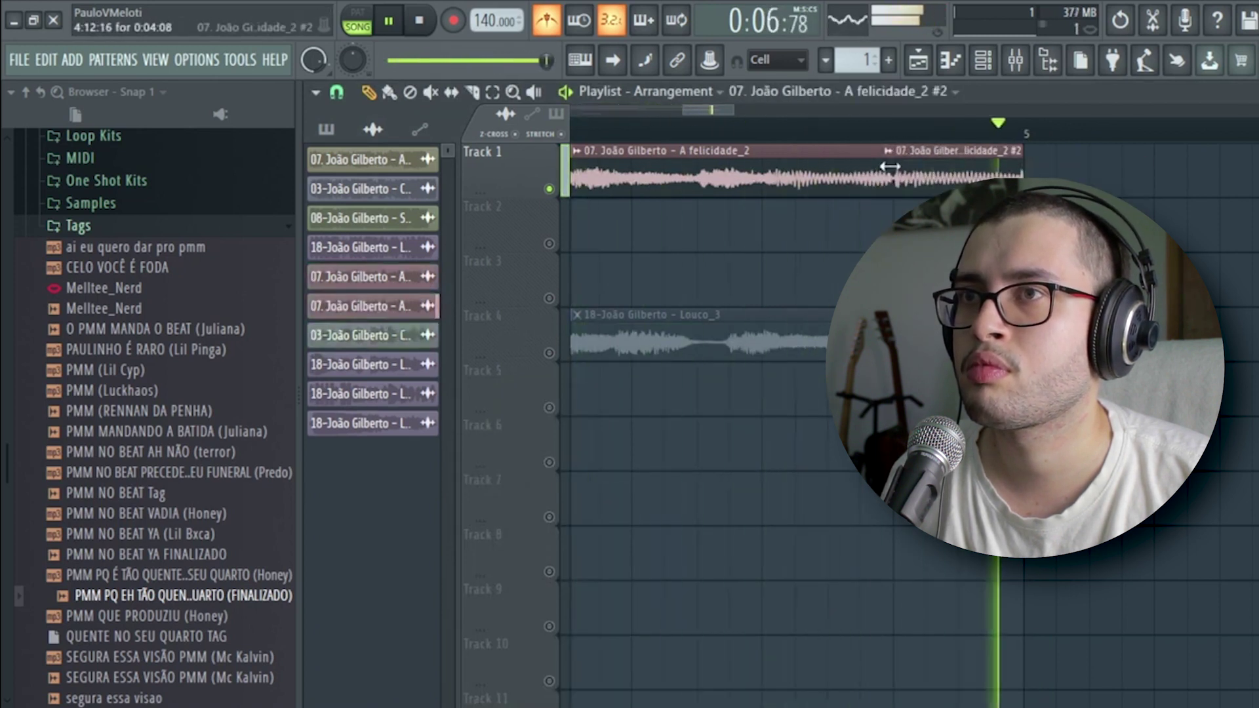
pyautogui.scroll(-5, 1004, 143)
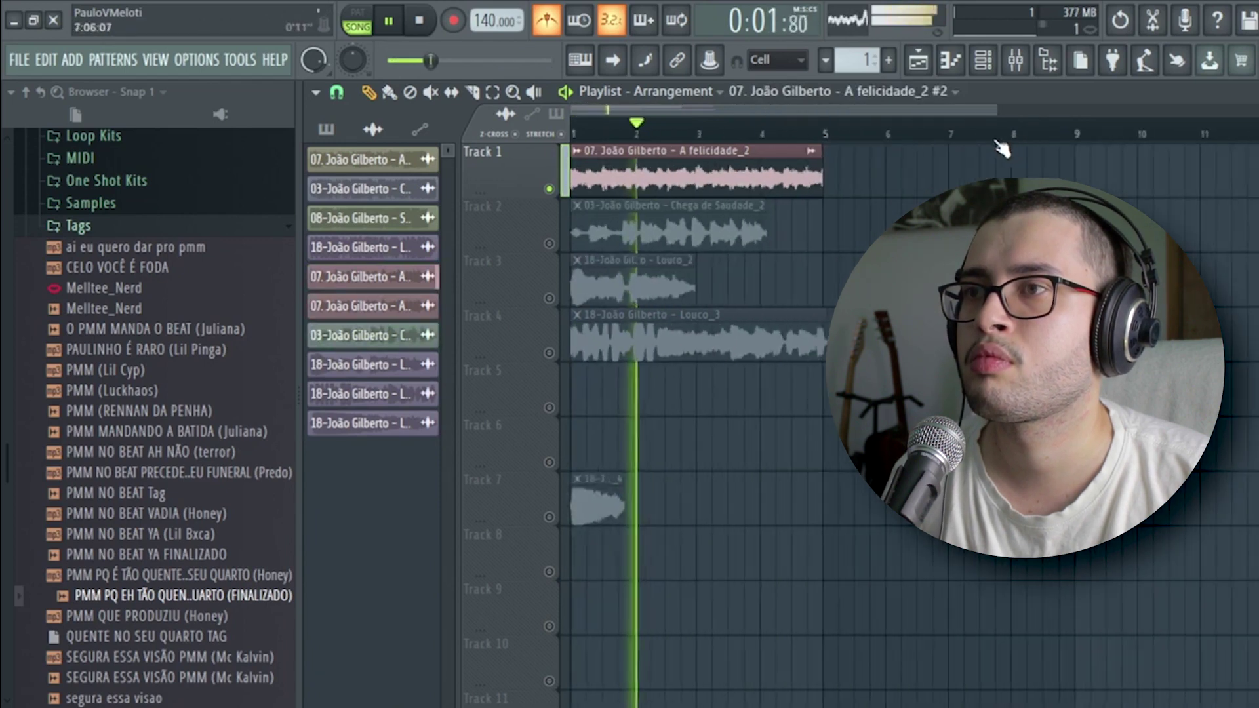
# Step: Use bar snapping to mark the first four bars as the loop region, and set snapping back to none
pyautogui.click(339, 94)
pyautogui.click(371, 390)
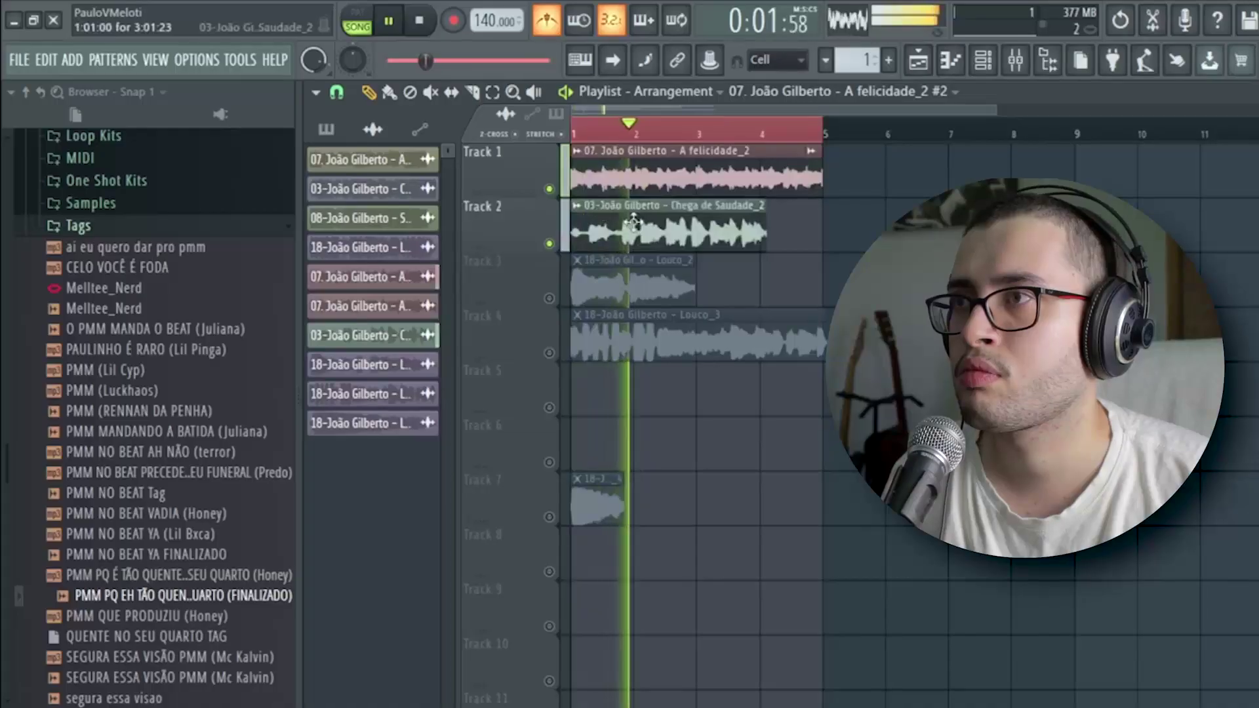
pyautogui.click(337, 94)
pyautogui.click(369, 188)
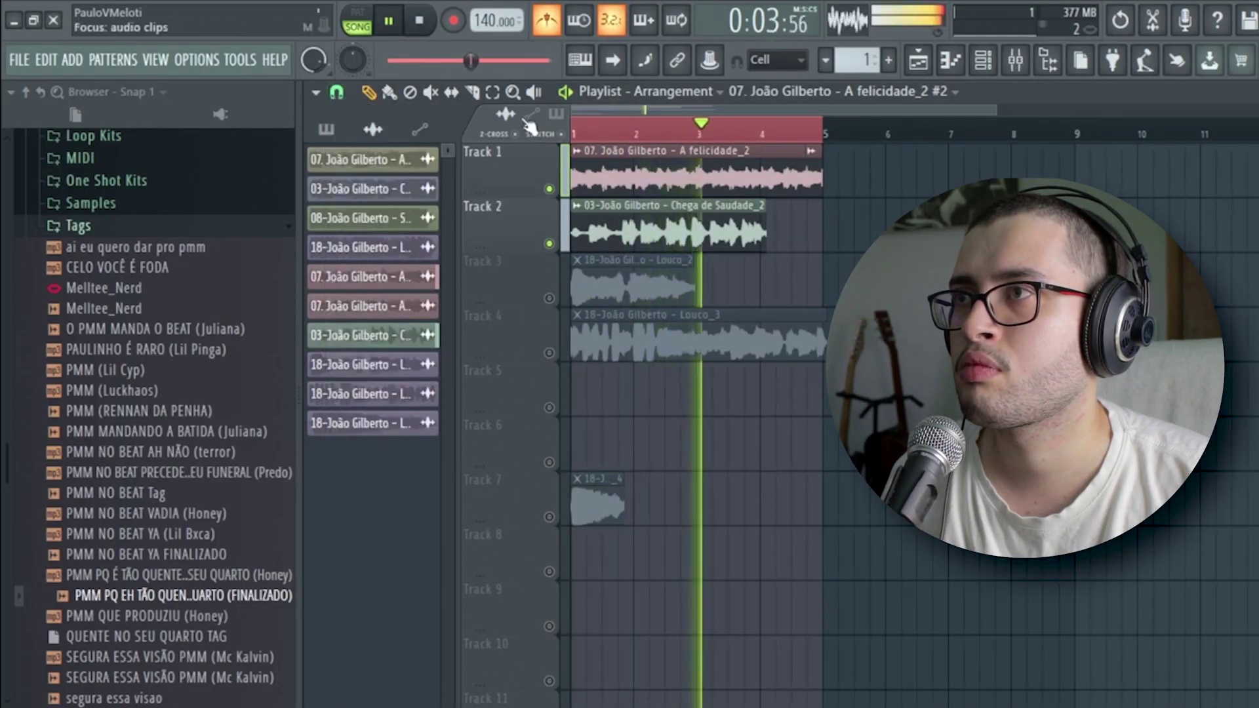
pyautogui.scroll(5, 584, 130)
pyautogui.moveTo(629, 112); pyautogui.dragTo(618, 113)
pyautogui.doubleClick(609, 160)
pyautogui.doubleClick(610, 160)
pyautogui.click(580, 208)
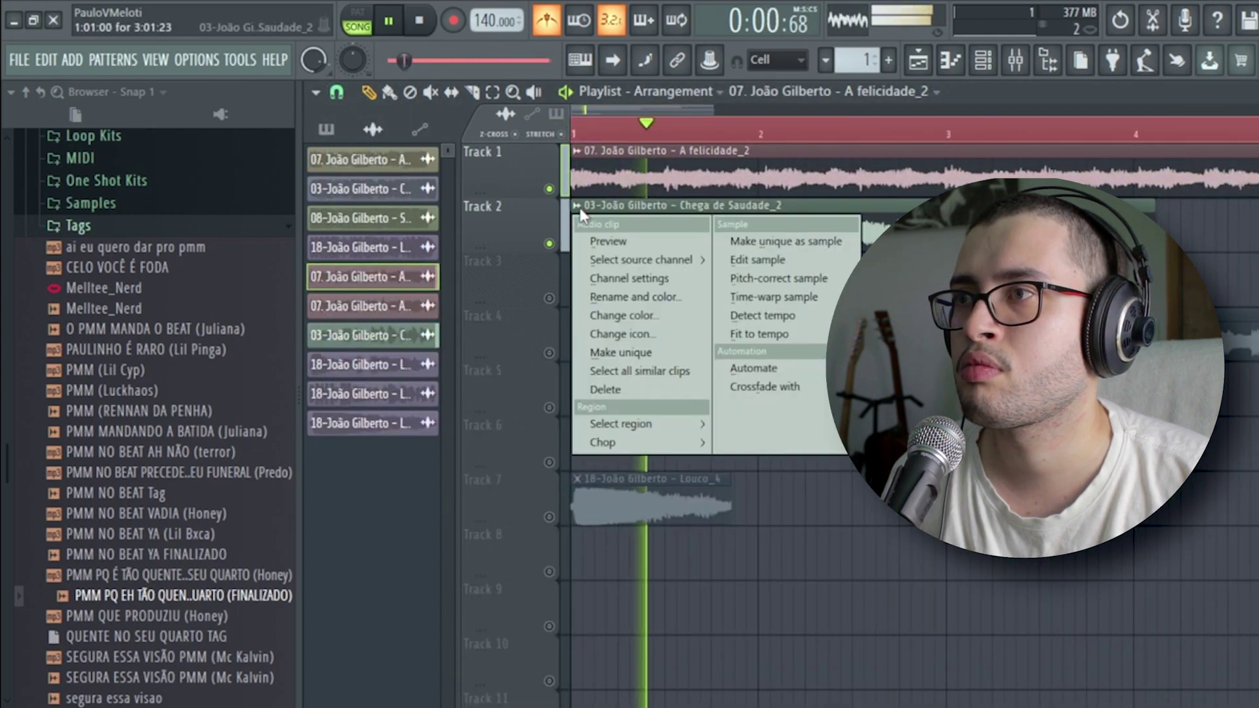
pyautogui.click(1023, 387)
pyautogui.press('space')
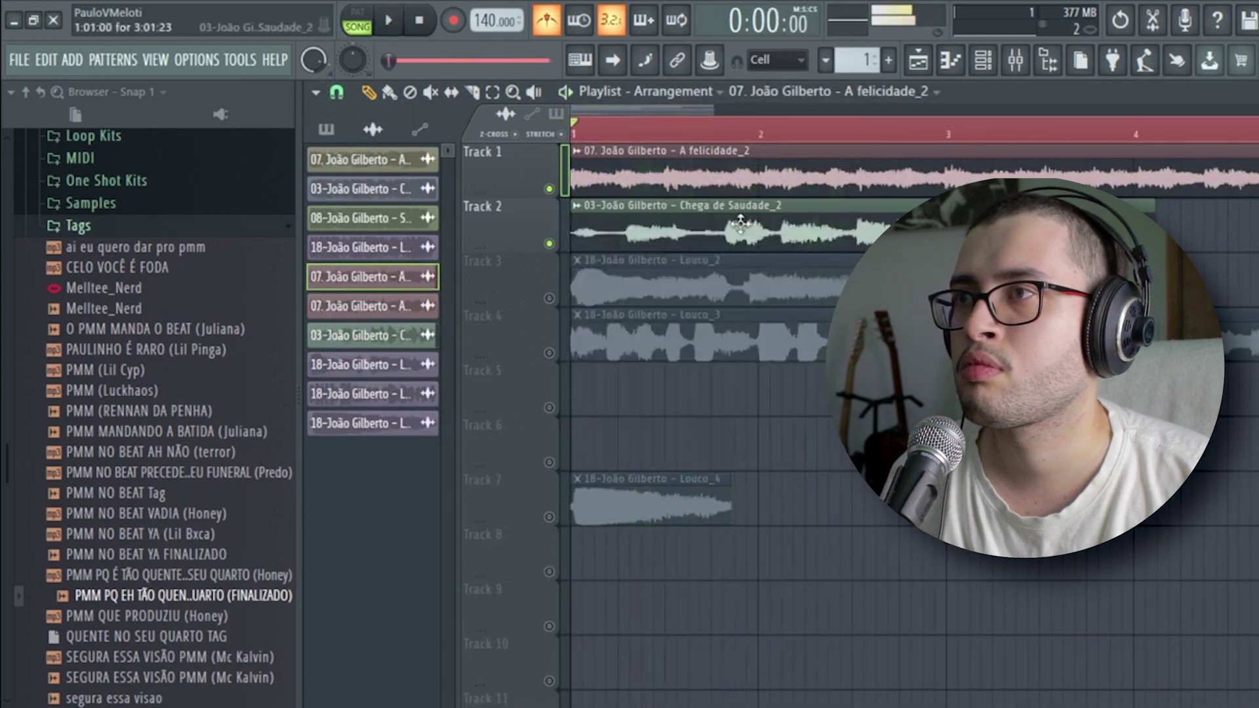
# Step: Solo track 2 and stretch the Chega de Saudade_2 clip to a length of about 3:13:15 to fit the tempo
pyautogui.scroll(-2, 719, 137)
pyautogui.press('space')
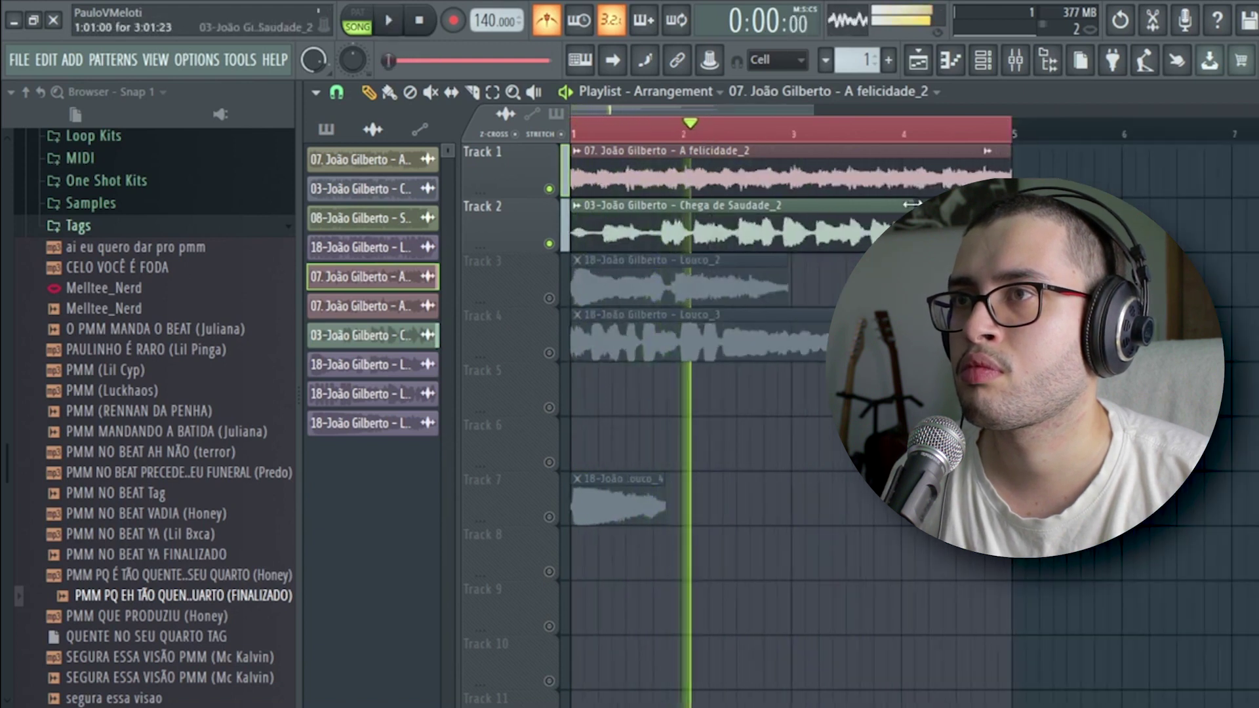
pyautogui.moveTo(913, 230); pyautogui.dragTo(938, 230)
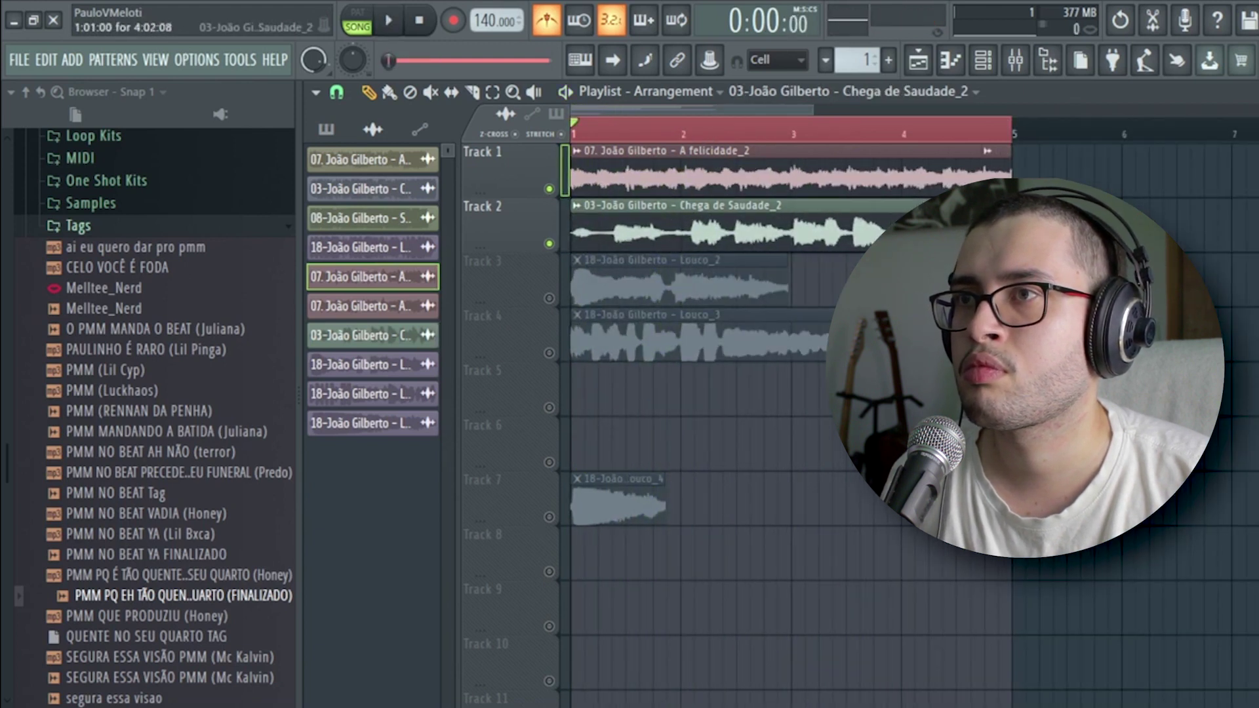
pyautogui.press('space')
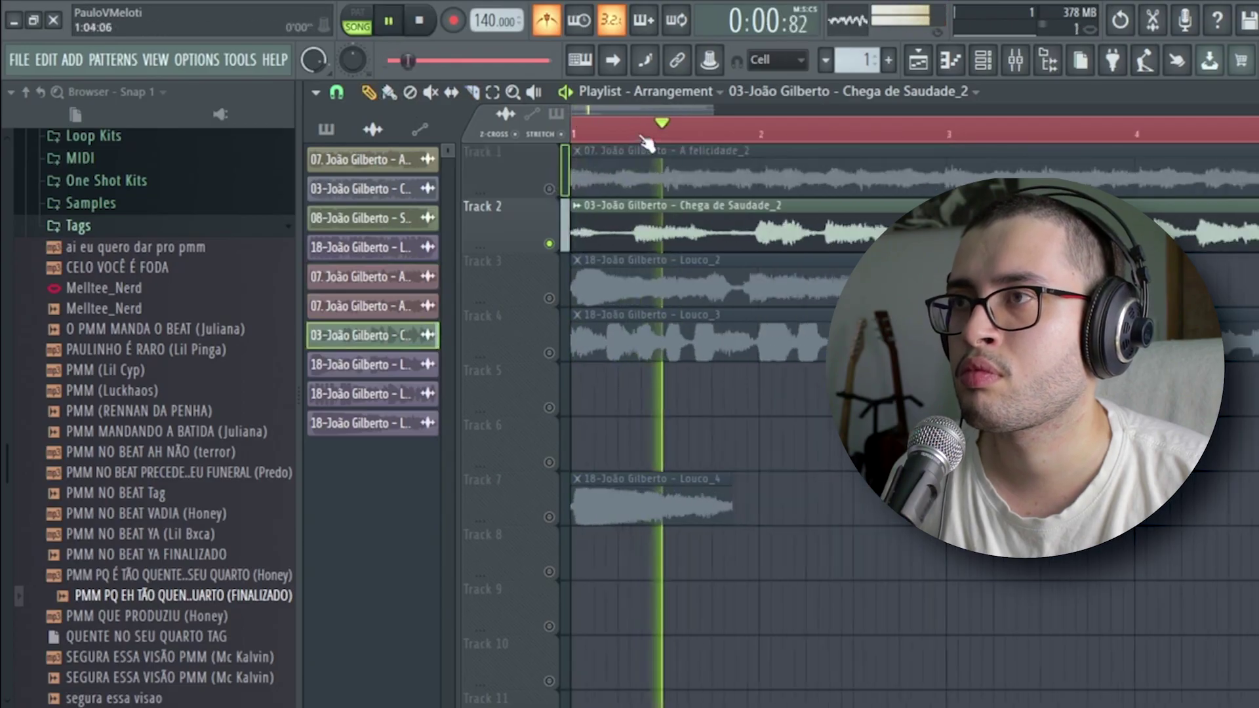
pyautogui.scroll(-2, 646, 141)
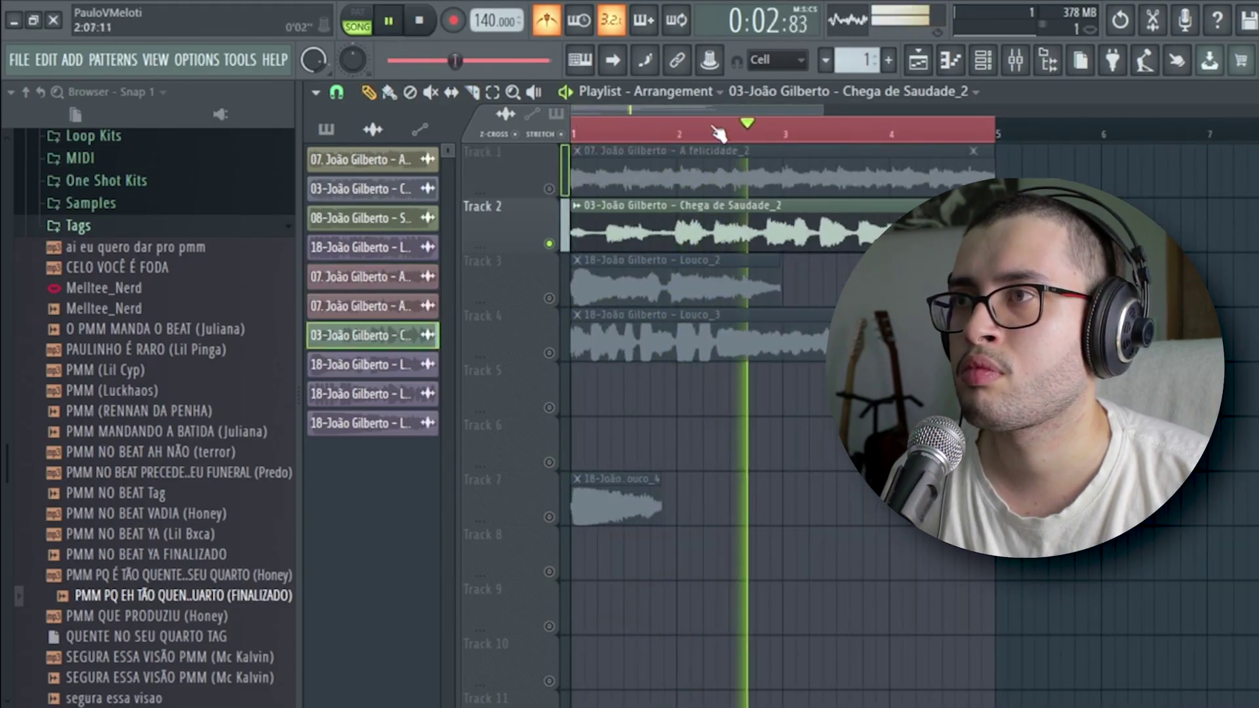
pyautogui.scroll(2, 815, 136)
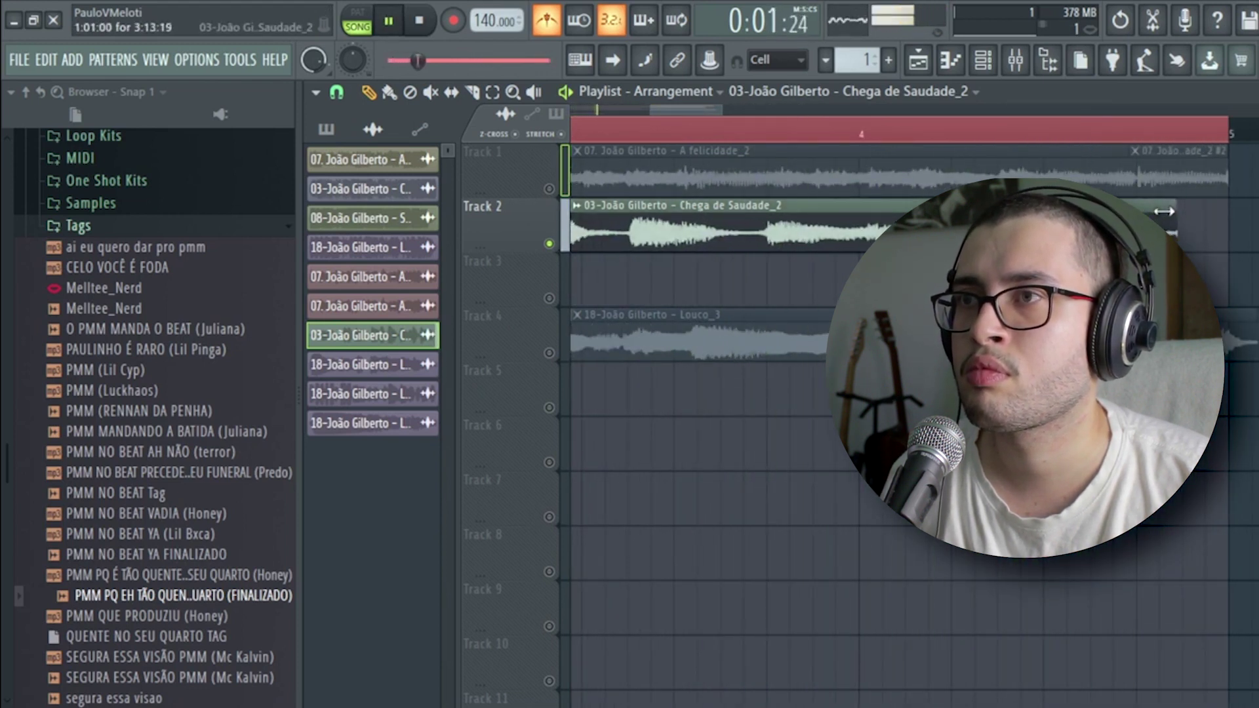
pyautogui.scroll(-2, 1014, 134)
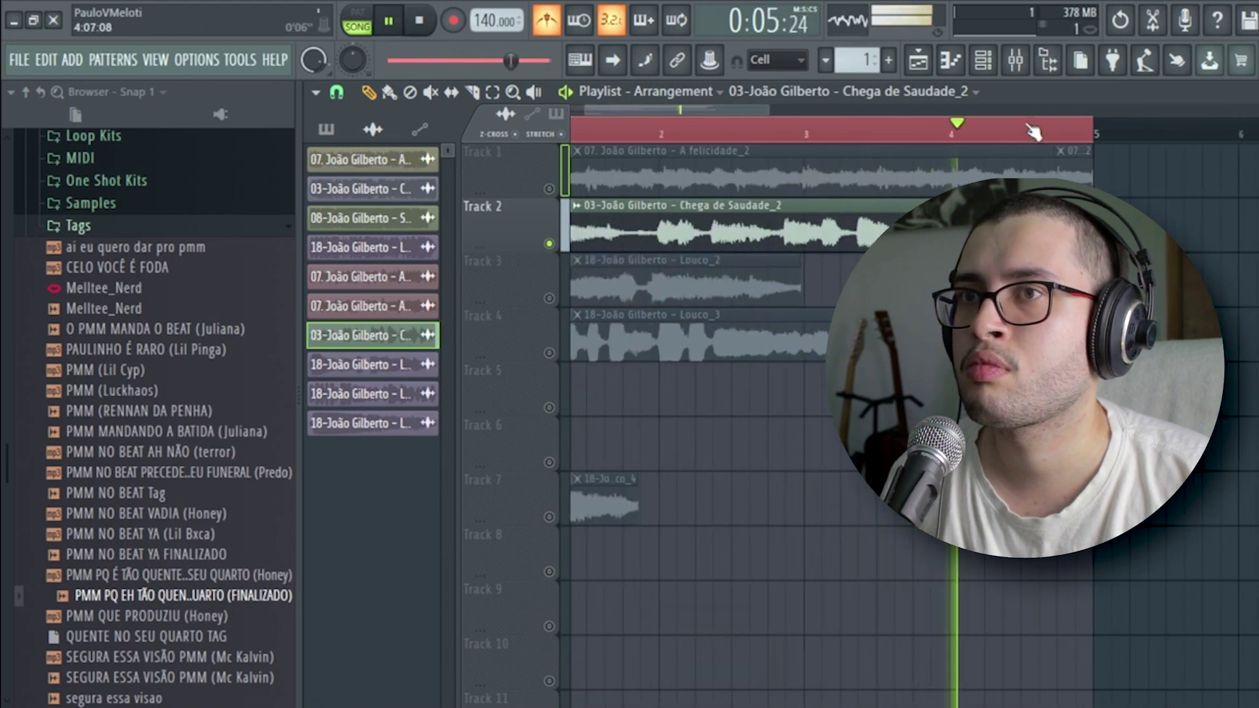
pyautogui.scroll(-1, 1075, 128)
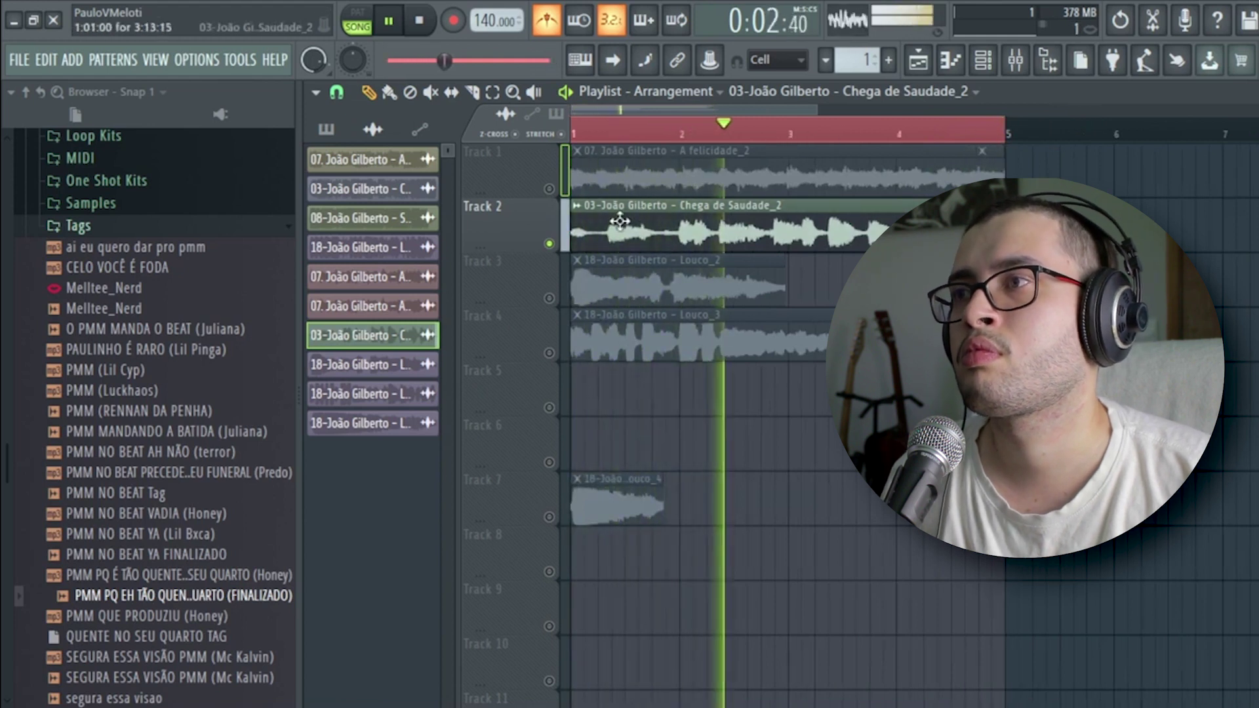
# Step: Slice the Chega de Saudade_2 clip on track 2 at two points within the first bar, and move the Louco_4 clip to track 5
pyautogui.click(633, 133)
pyautogui.scroll(6, 634, 134)
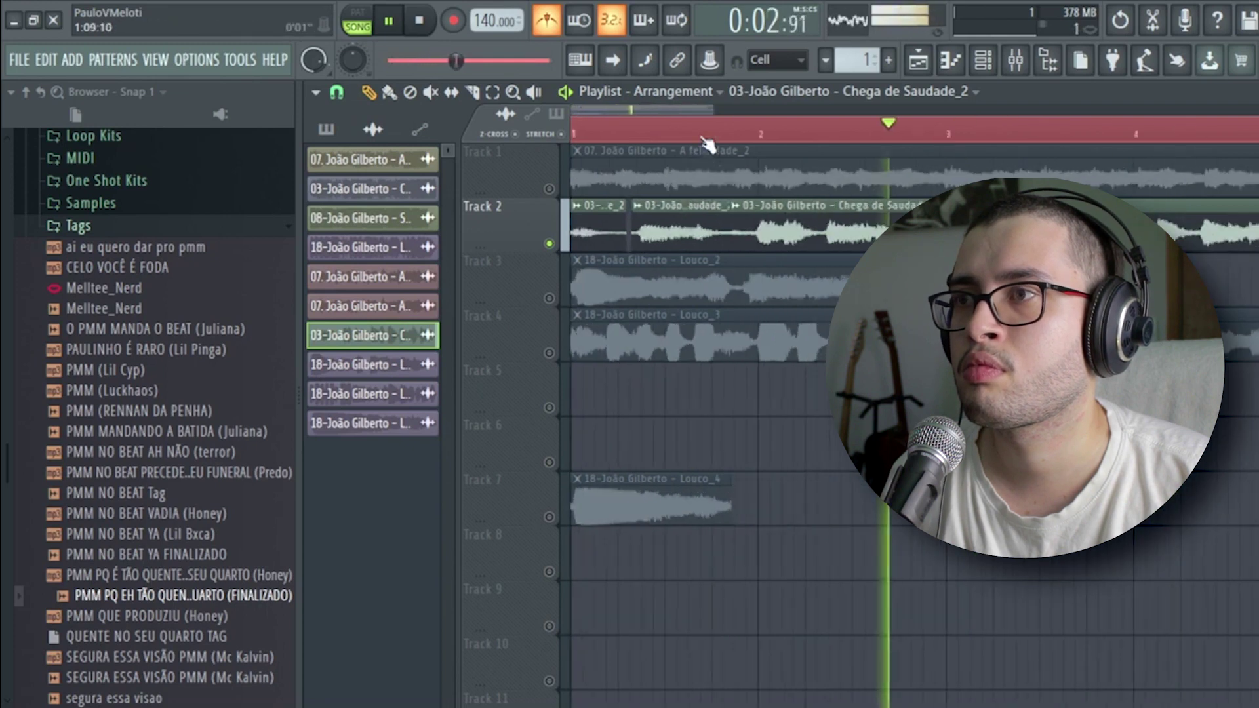
pyautogui.scroll(-6, 583, 259)
pyautogui.press('space')
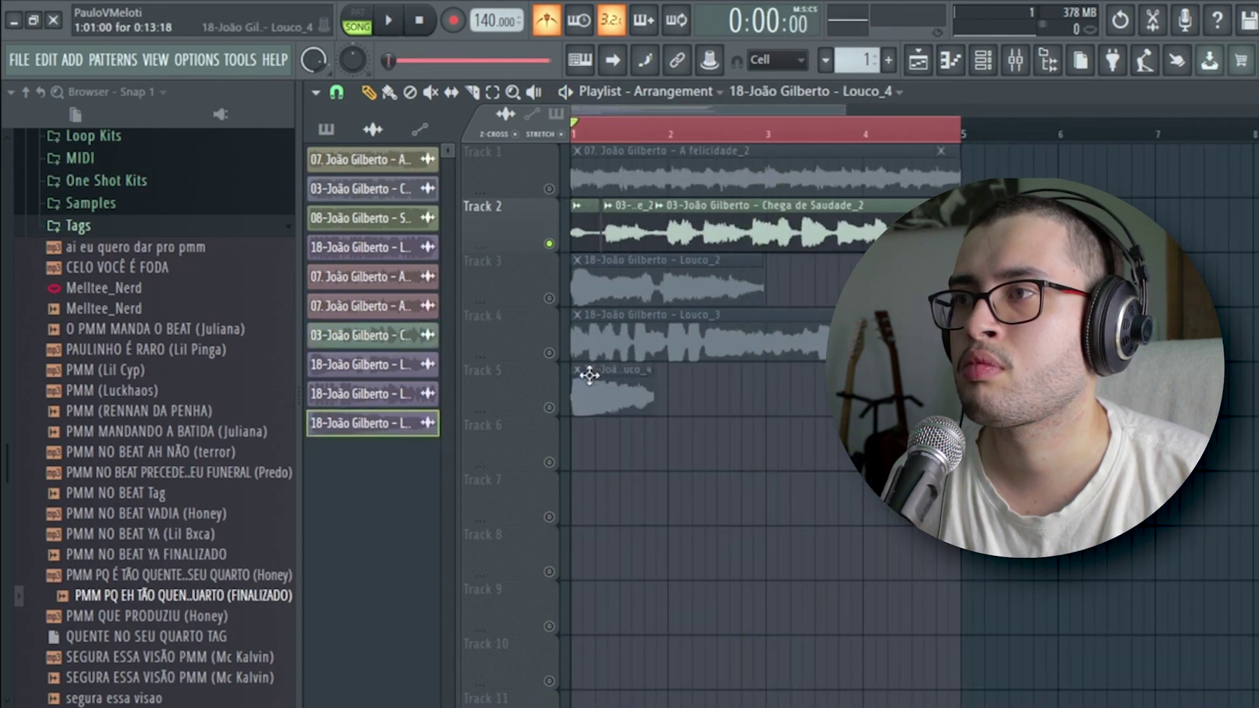
# Step: Solo track 4 and shift the Louco_3 clip so that it starts just past the middle of the first bar
pyautogui.rightClick(549, 356)
pyautogui.press('space')
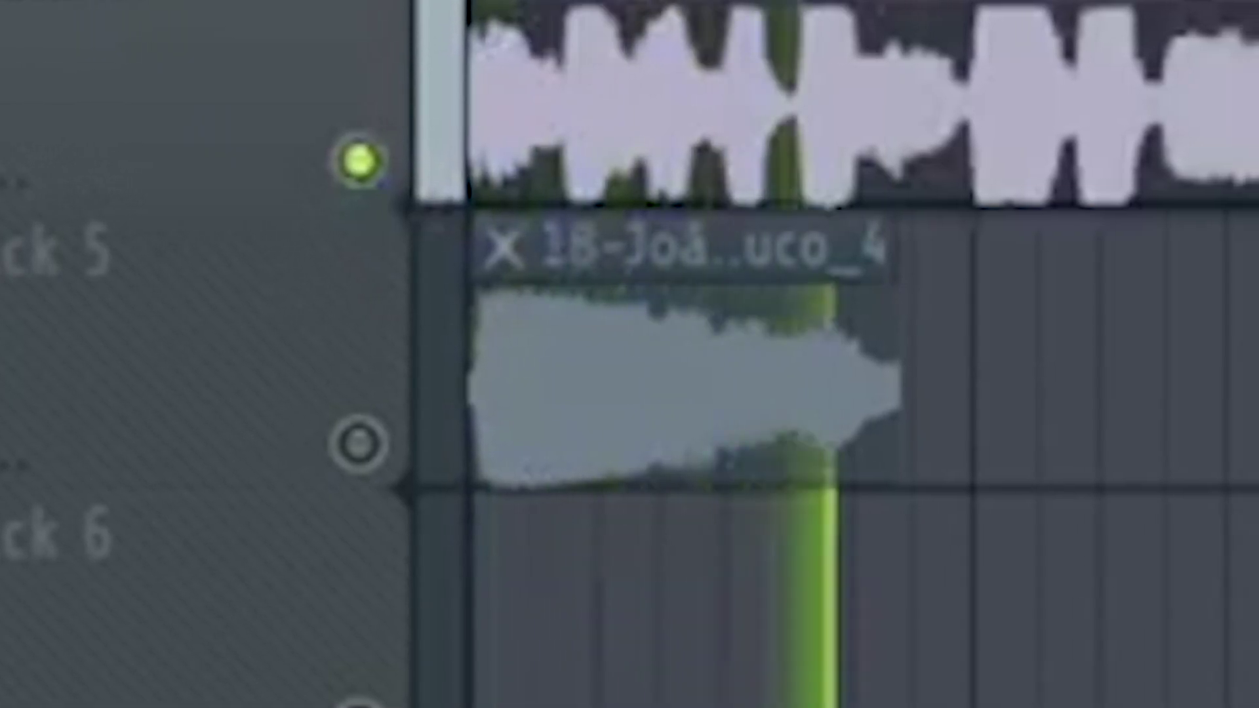
pyautogui.press('space')
pyautogui.press('space')
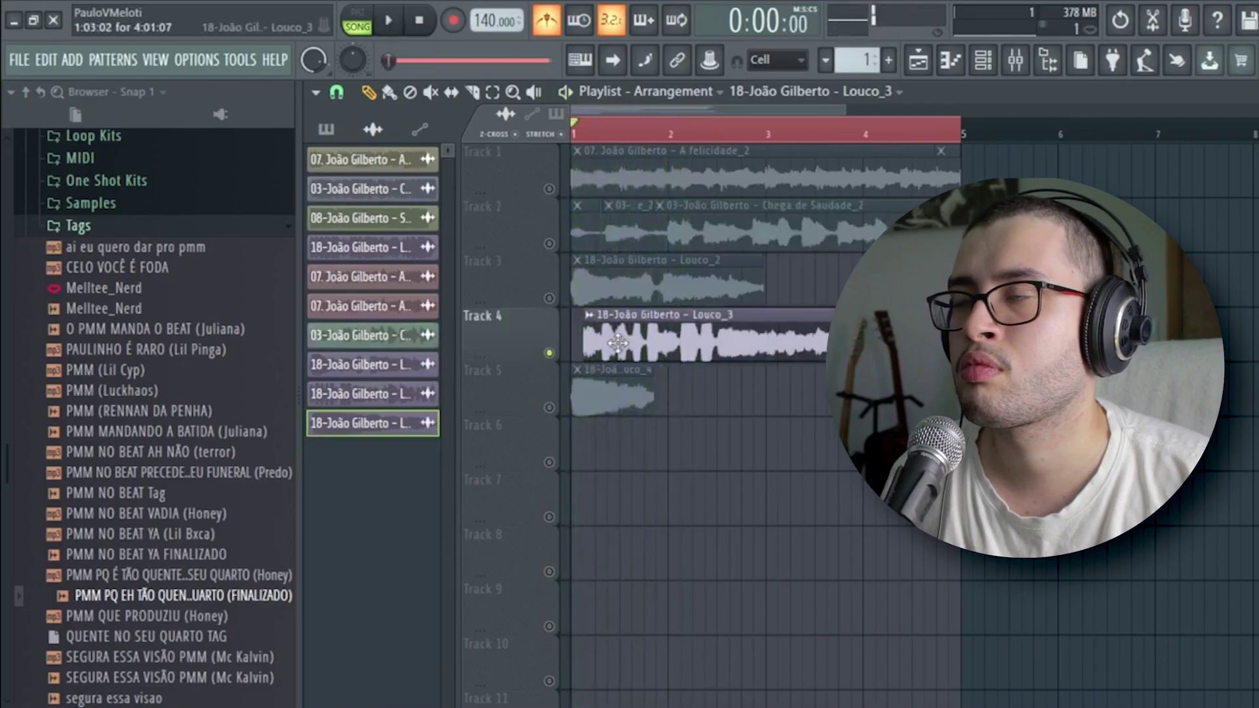
pyautogui.moveTo(622, 340); pyautogui.dragTo(705, 334)
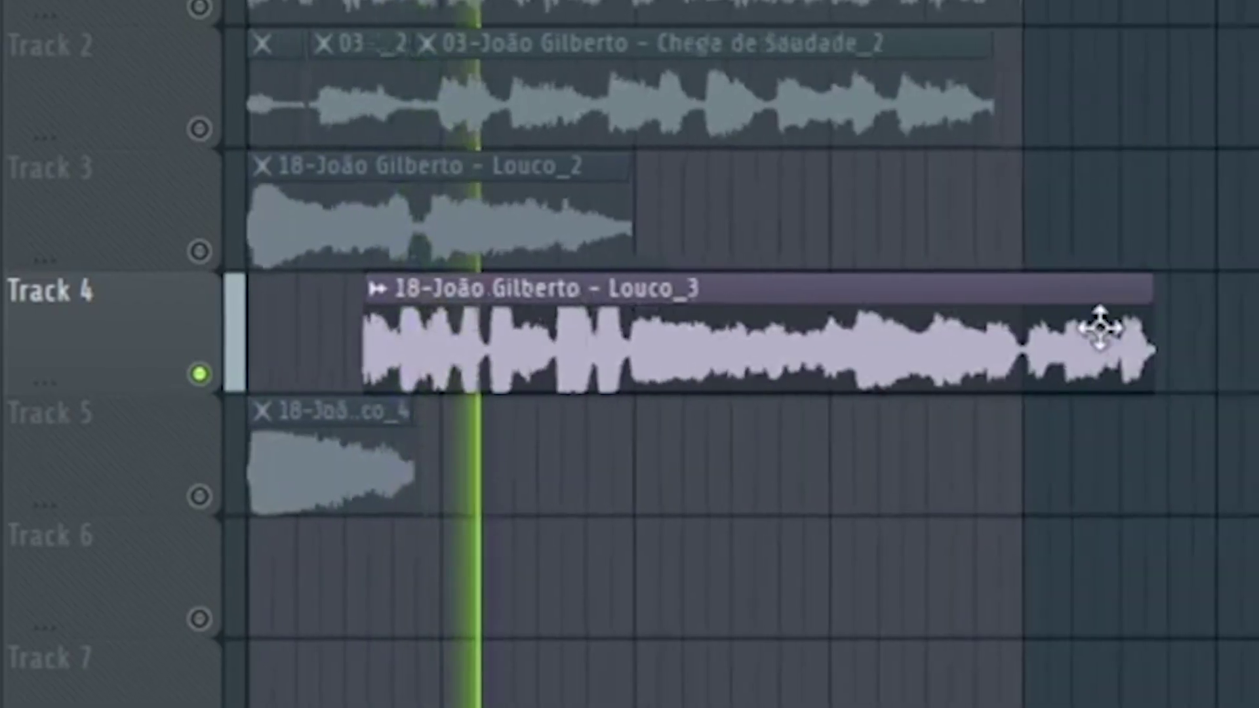
# Step: Stretch the Louco_3 clip on track 4 to a length of about 4:13:10 and nudge its start to about 1:10:05
pyautogui.moveTo(1147, 327); pyautogui.dragTo(1235, 327)
pyautogui.scroll(4, 623, 127)
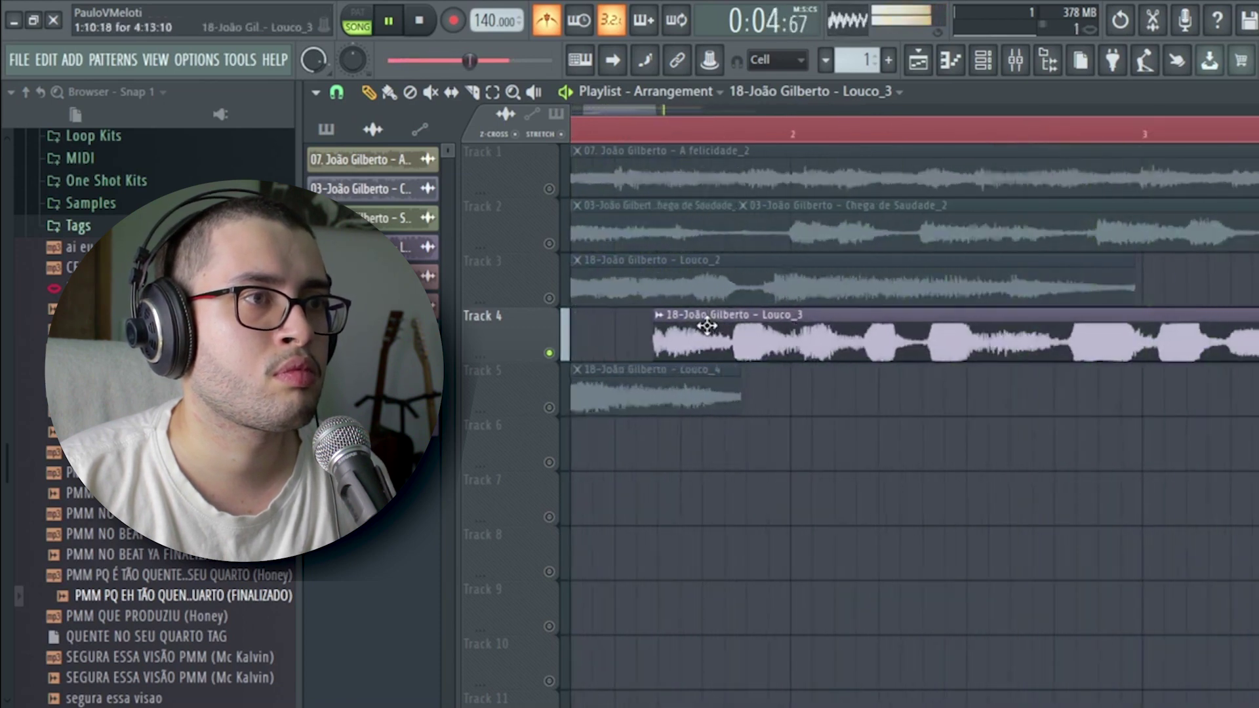
pyautogui.scroll(-3, 645, 139)
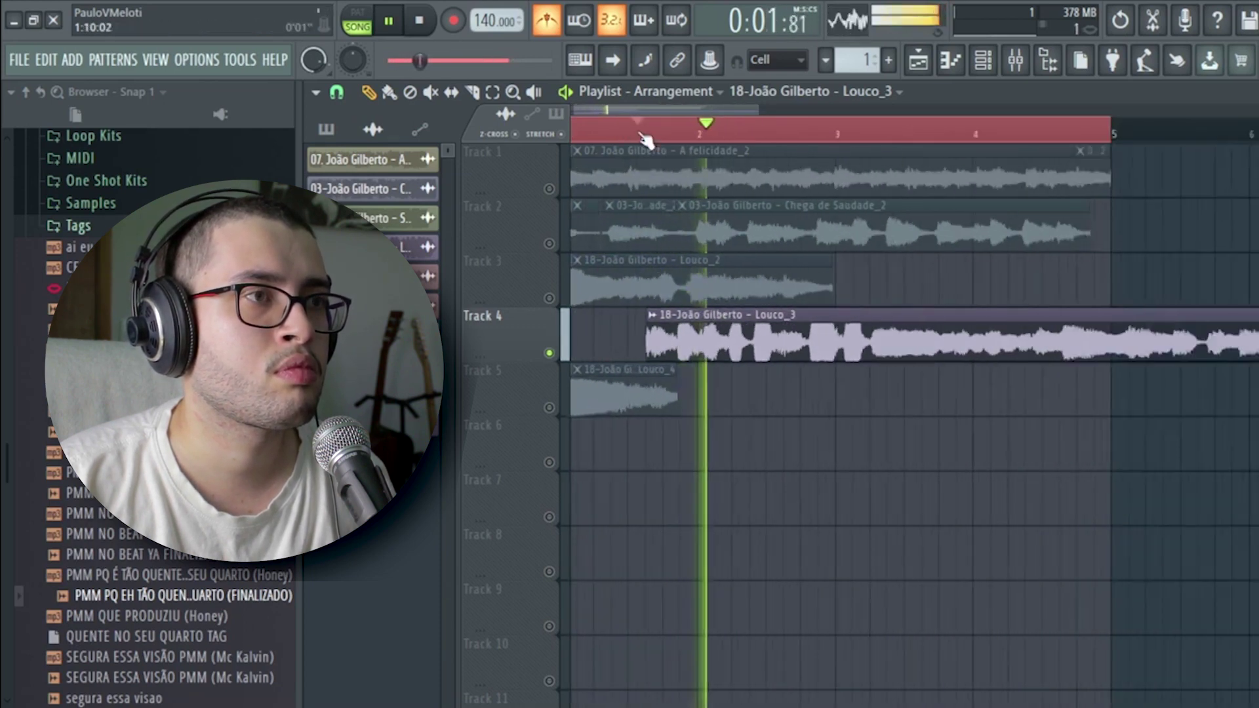
pyautogui.scroll(3, 646, 139)
pyautogui.click(646, 139)
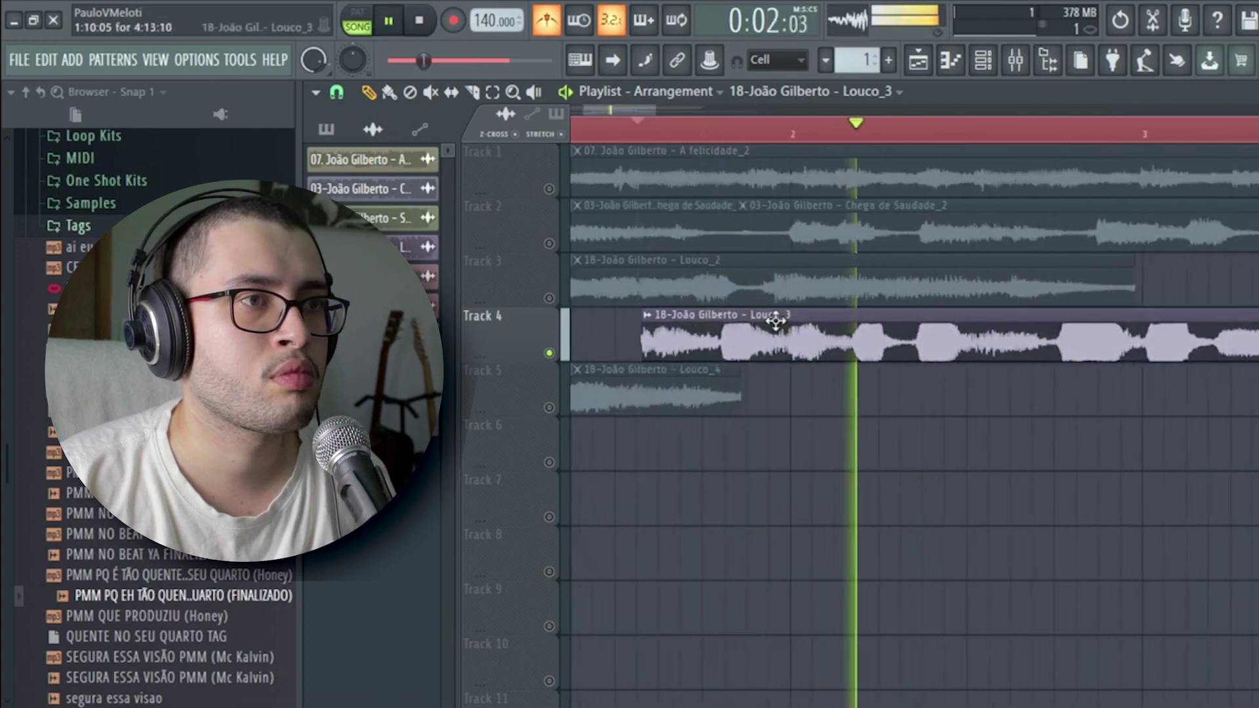
pyautogui.click(709, 145)
pyautogui.scroll(-3, 710, 146)
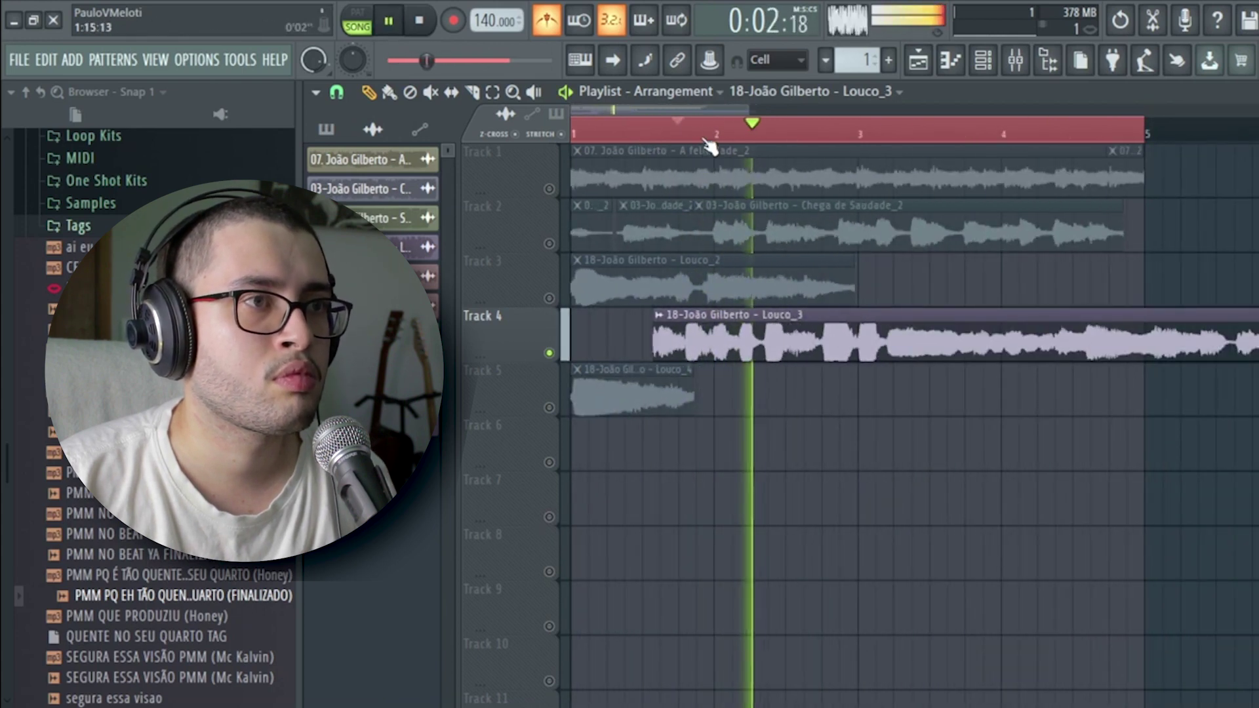
pyautogui.scroll(-2, 741, 145)
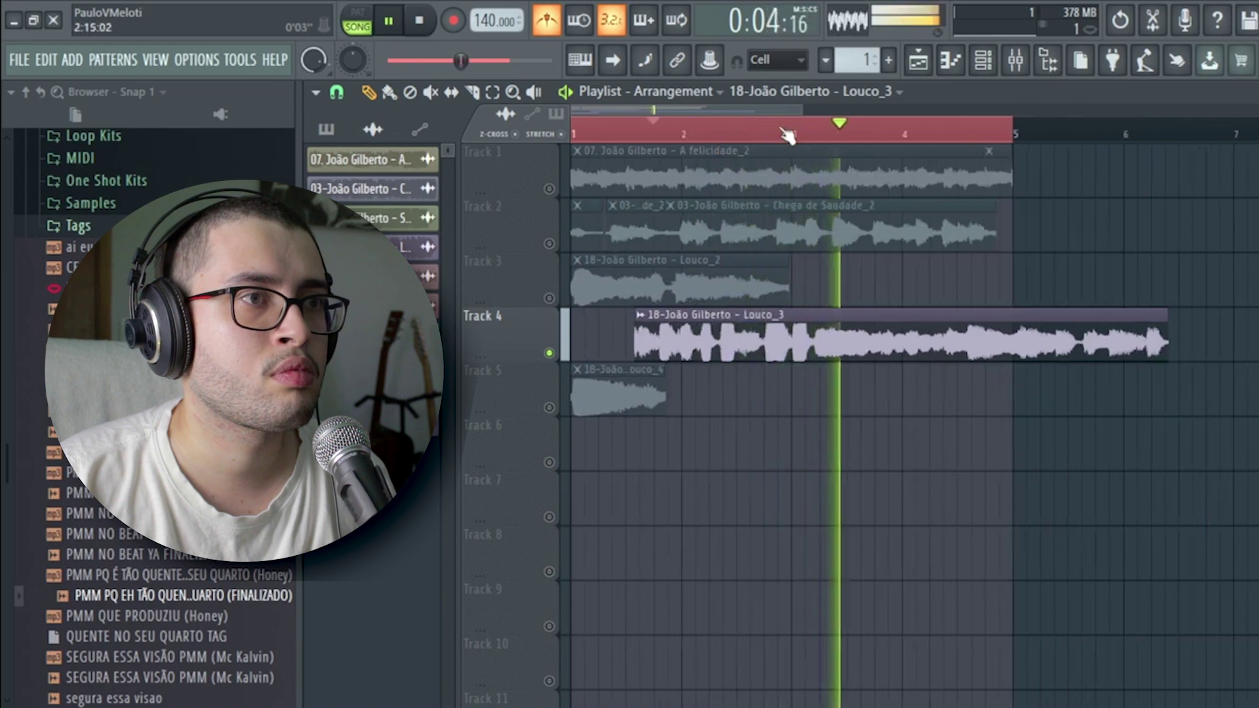
pyautogui.scroll(4, 901, 136)
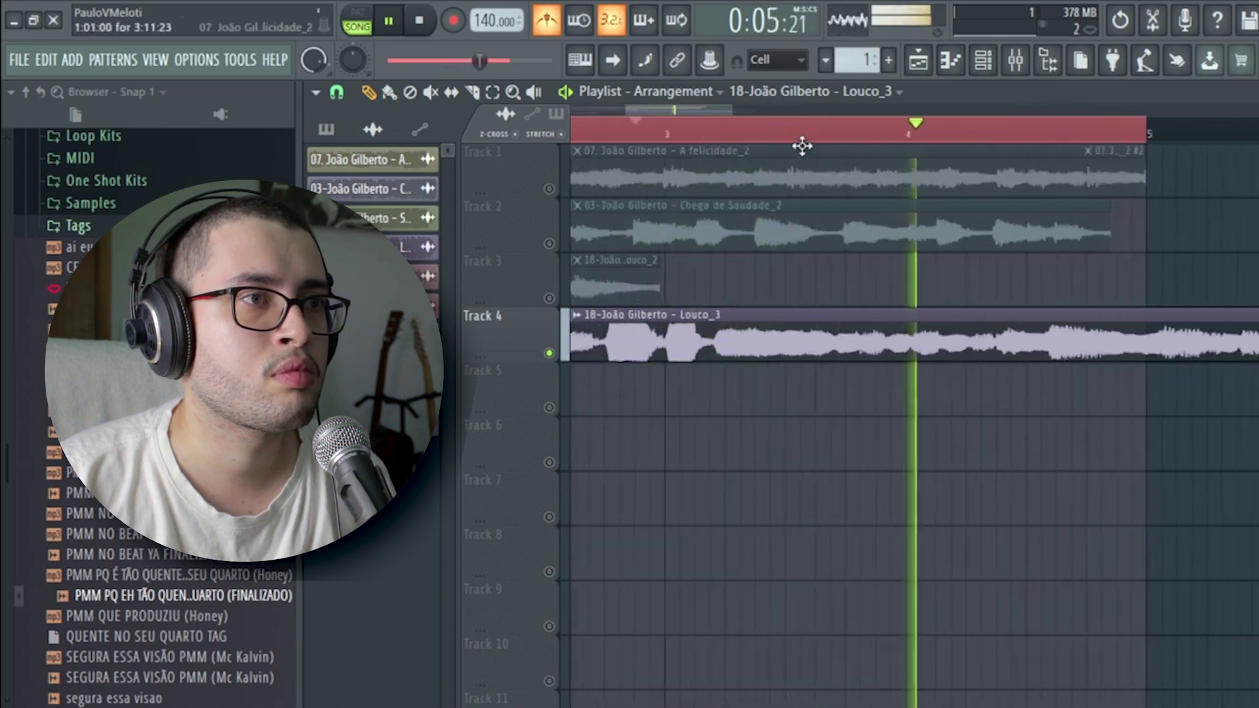
pyautogui.scroll(-3, 807, 144)
pyautogui.scroll(-1, 798, 141)
# Step: Compare the playback of the Louco_3 clip on track 4 with and without track 2 sounding
pyautogui.click(219, 86)
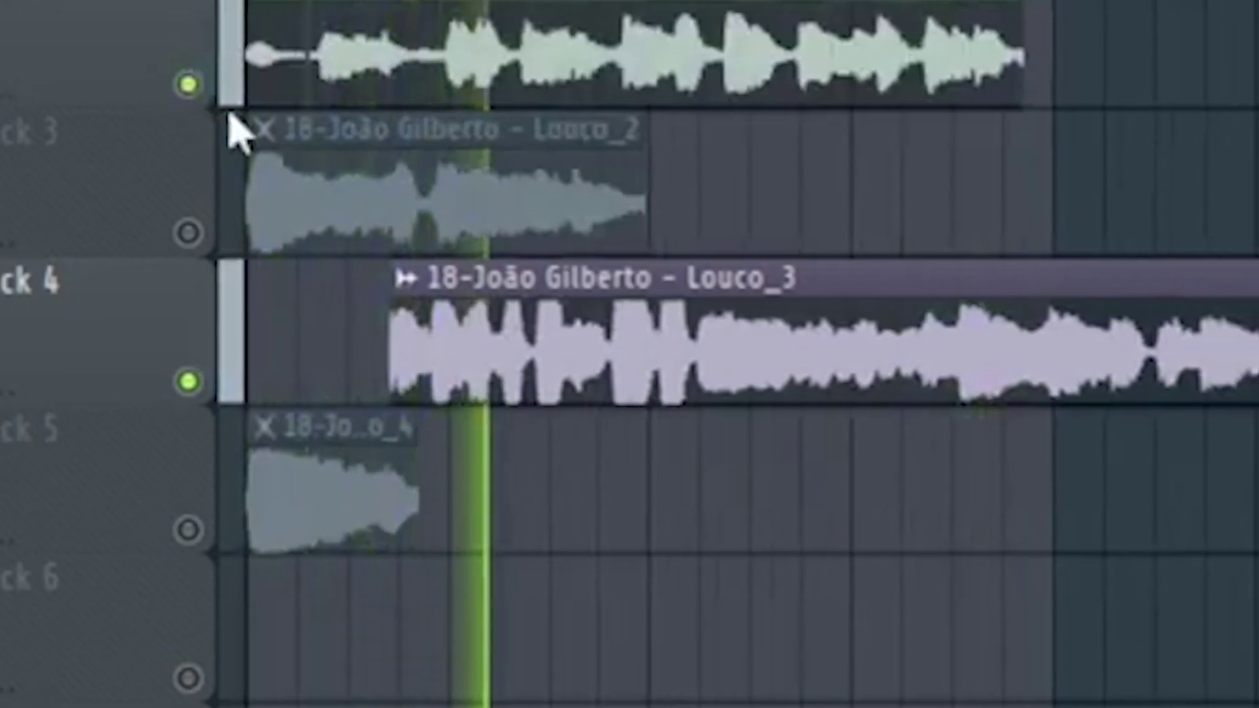
pyautogui.click(190, 86)
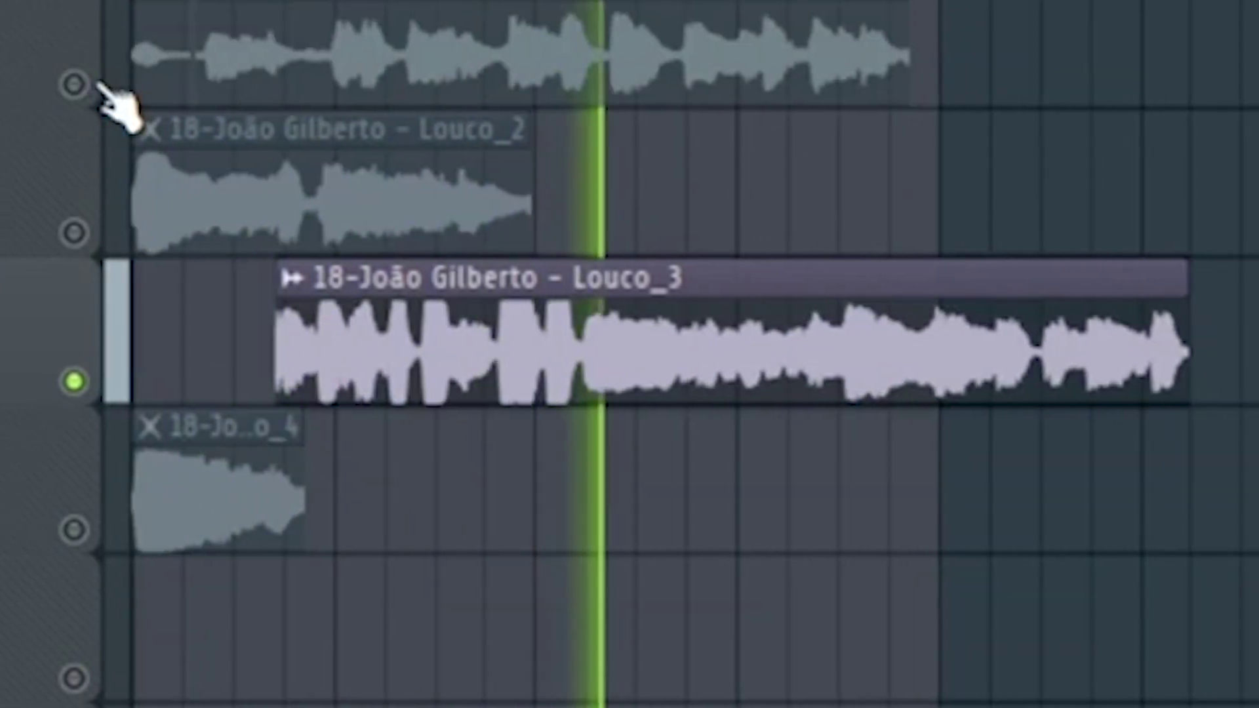
pyautogui.click(190, 86)
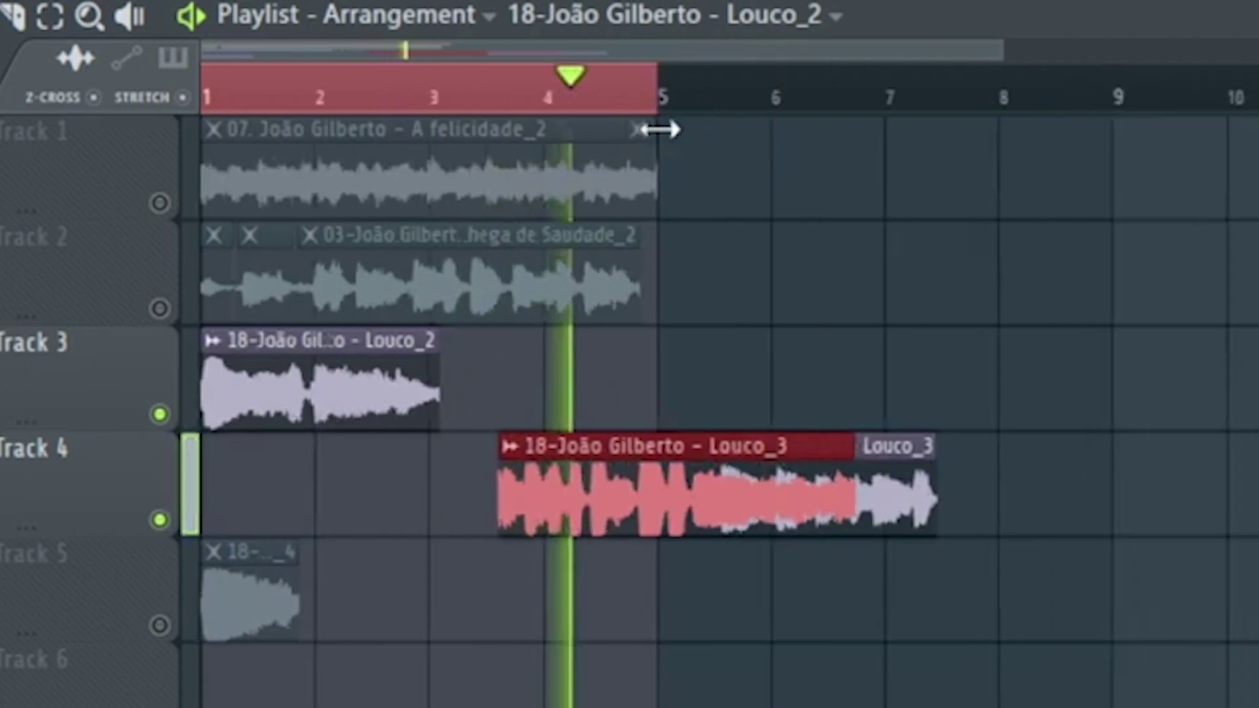
# Step: Duplicate the A felicidade_2 and Chega de Saudade_2 clips on tracks 1 and 2 so the copies start at bar 5
pyautogui.click(771, 275)
pyautogui.moveTo(733, 171); pyautogui.dragTo(177, 257)
pyautogui.moveTo(259, 286); pyautogui.dragTo(692, 272)
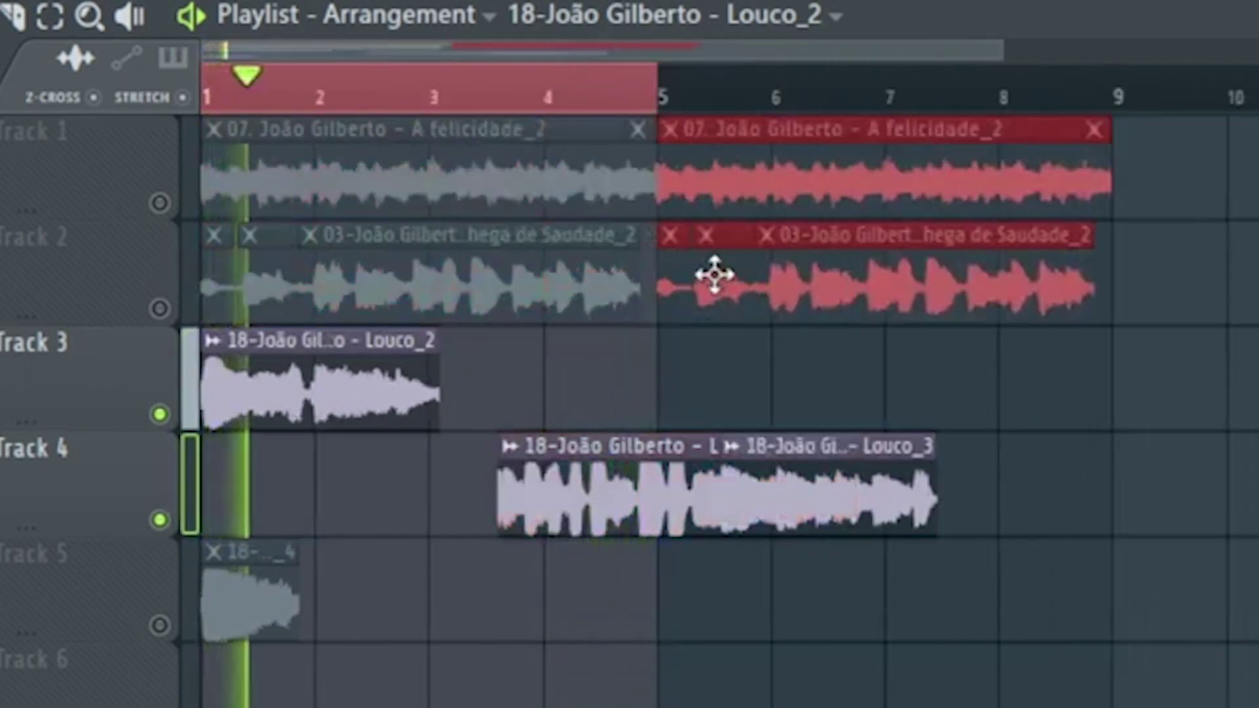
# Step: Shift the second Louco_3 piece on track 4 about one bar later and remove it
pyautogui.click(790, 424)
pyautogui.moveTo(845, 488); pyautogui.dragTo(969, 497)
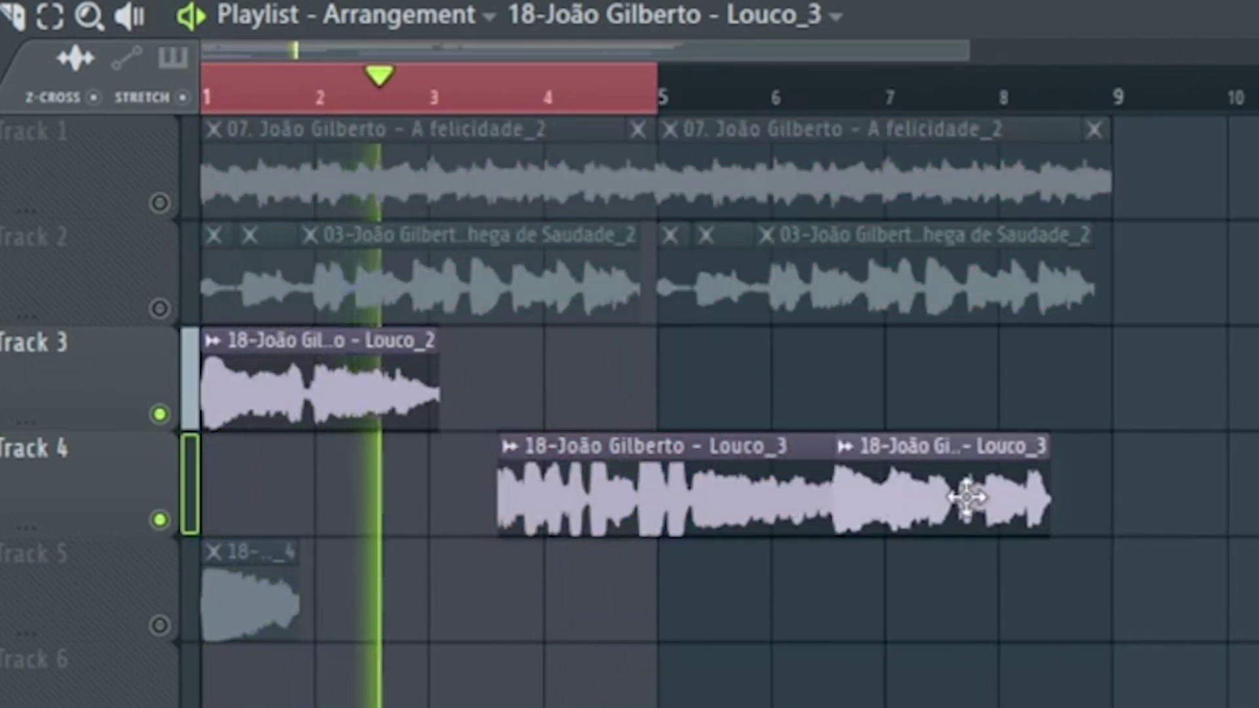
pyautogui.rightClick(969, 497)
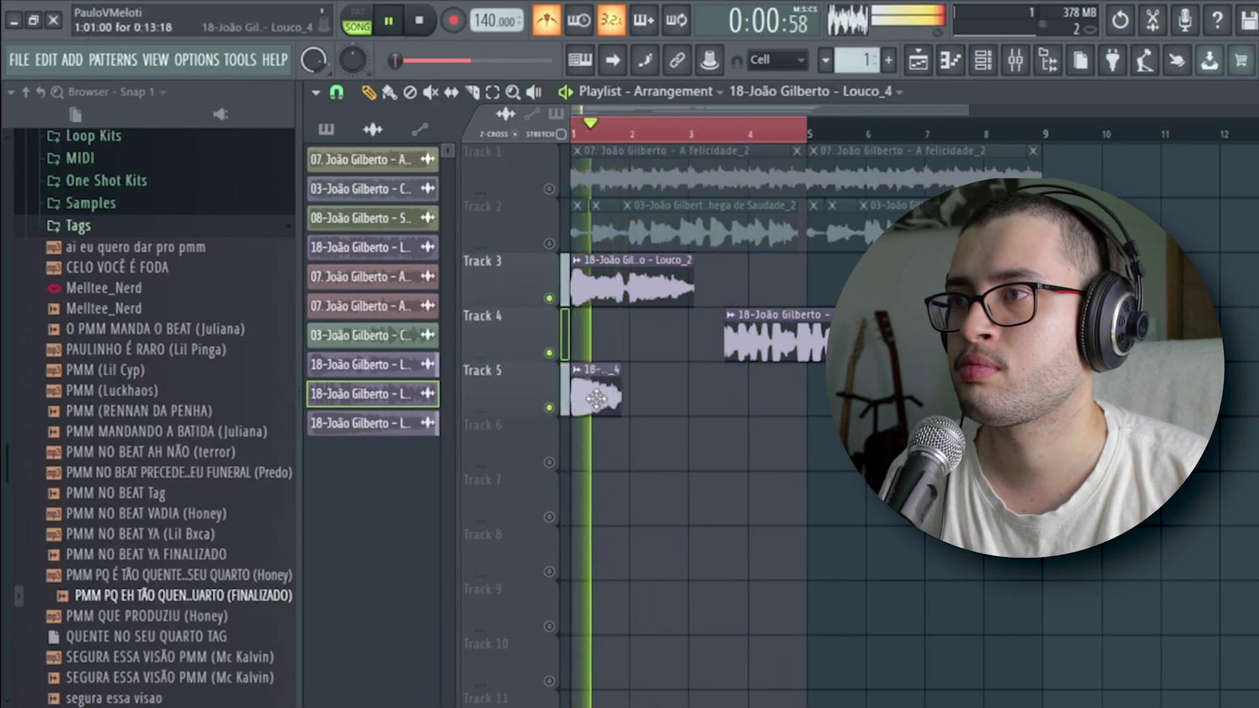
# Step: Change the playlist snapping for finer placement and move the Louco_4 clip on track 5 to start at about 2:12:21
pyautogui.moveTo(596, 398); pyautogui.dragTo(698, 396)
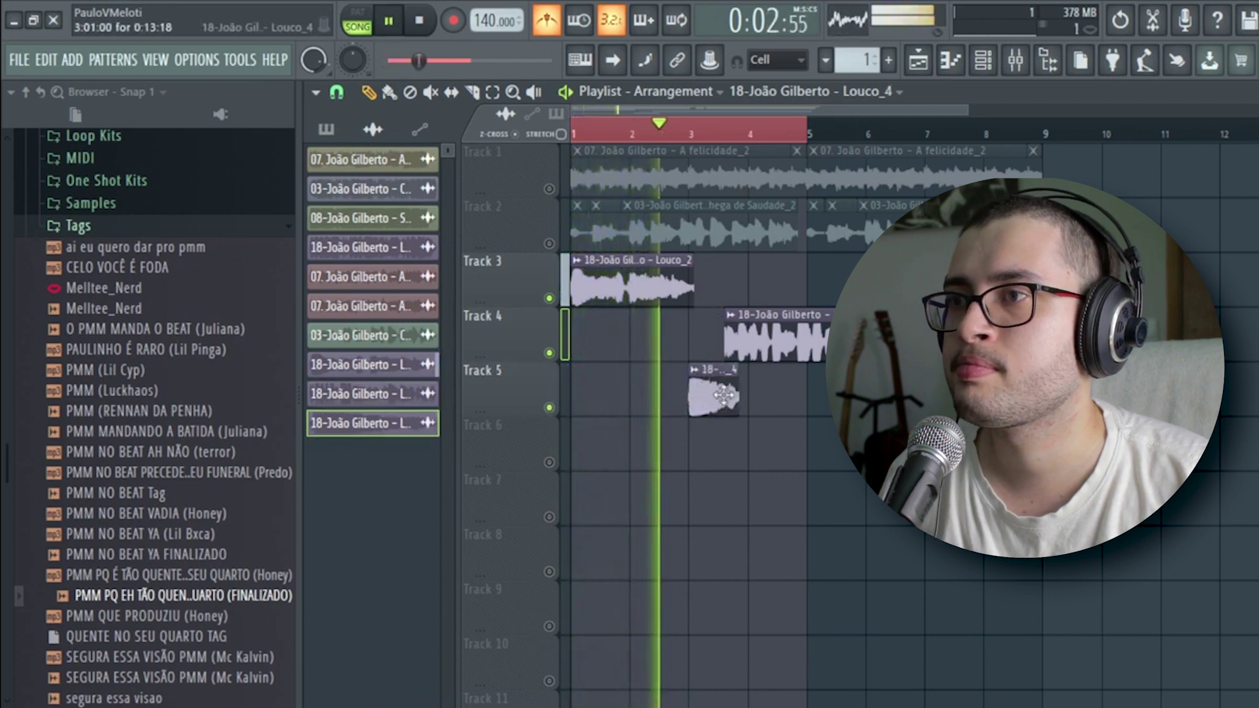
pyautogui.click(337, 94)
pyautogui.click(359, 187)
pyautogui.click(574, 135)
pyautogui.scroll(4, 598, 145)
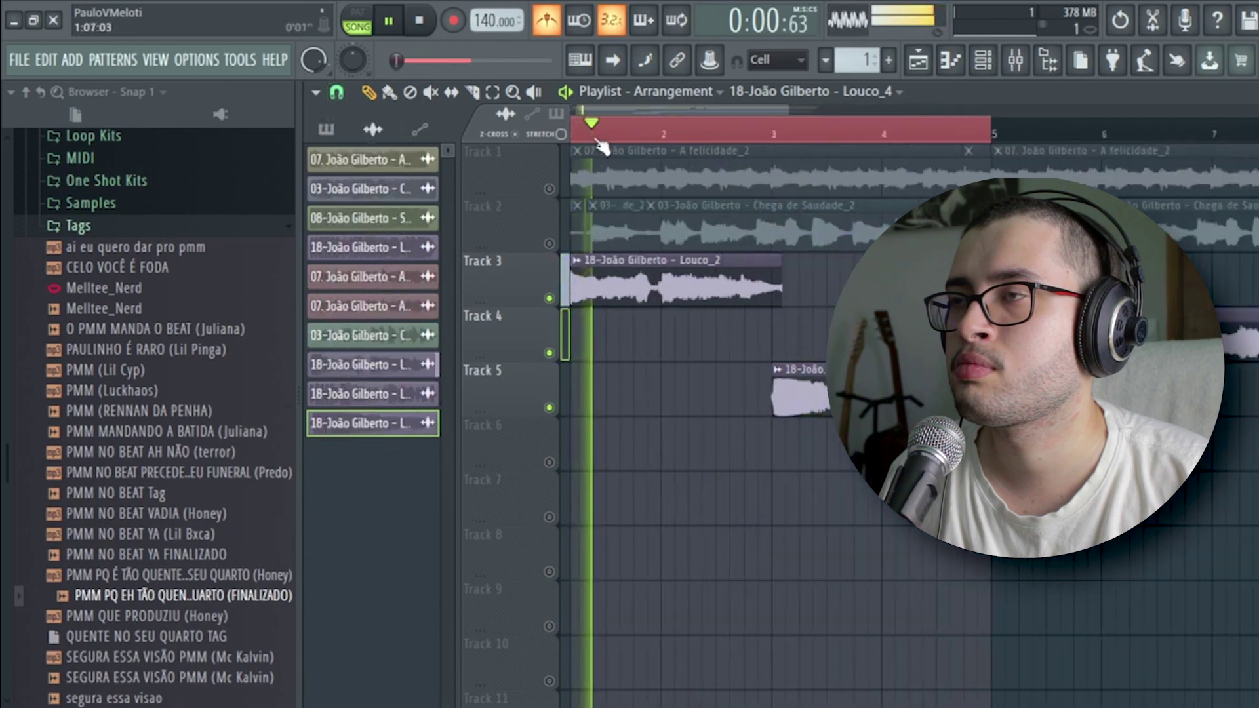
pyautogui.moveTo(837, 395); pyautogui.dragTo(804, 394)
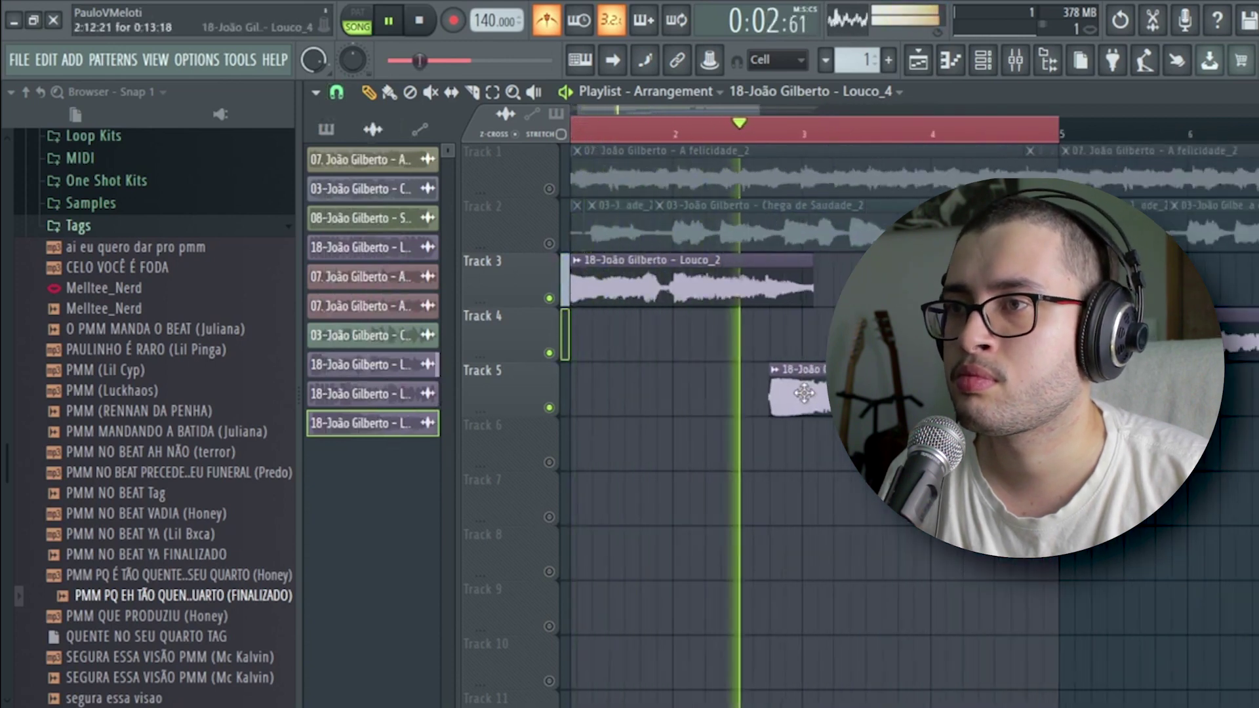
pyautogui.scroll(3, 779, 112)
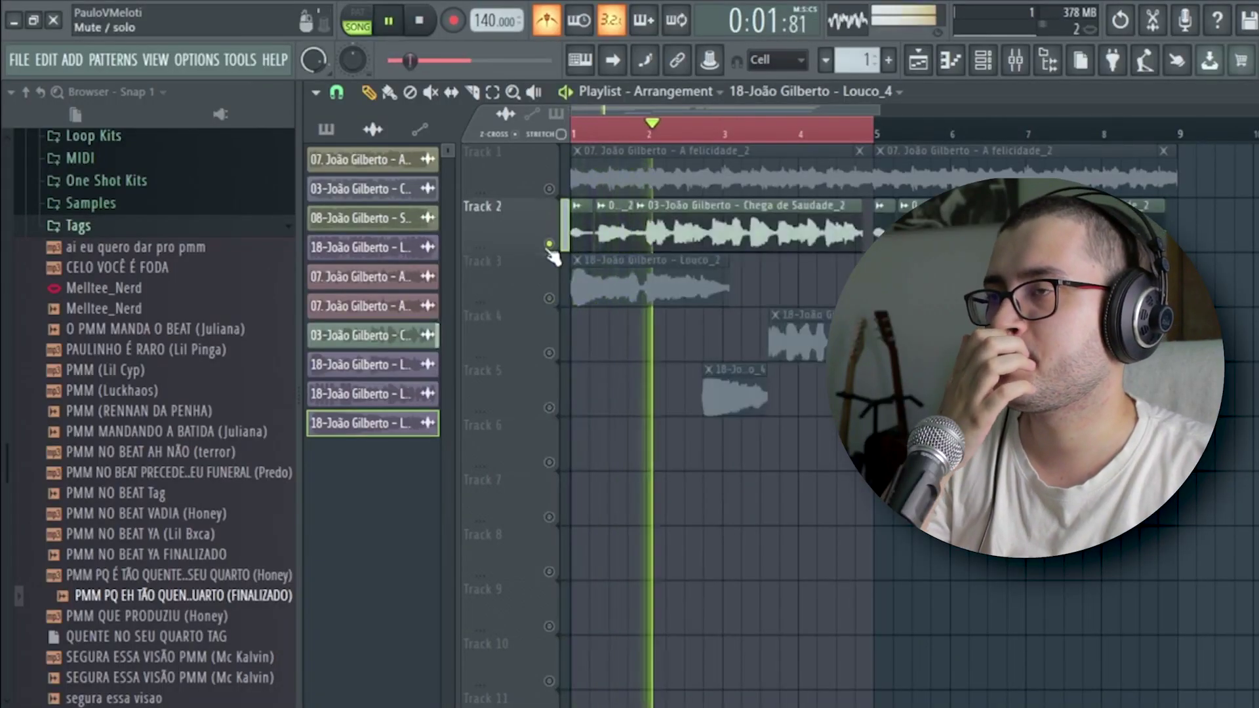
# Step: Open the channel settings of the Chega de Saudade_2 clip on track 2
pyautogui.doubleClick(679, 234)
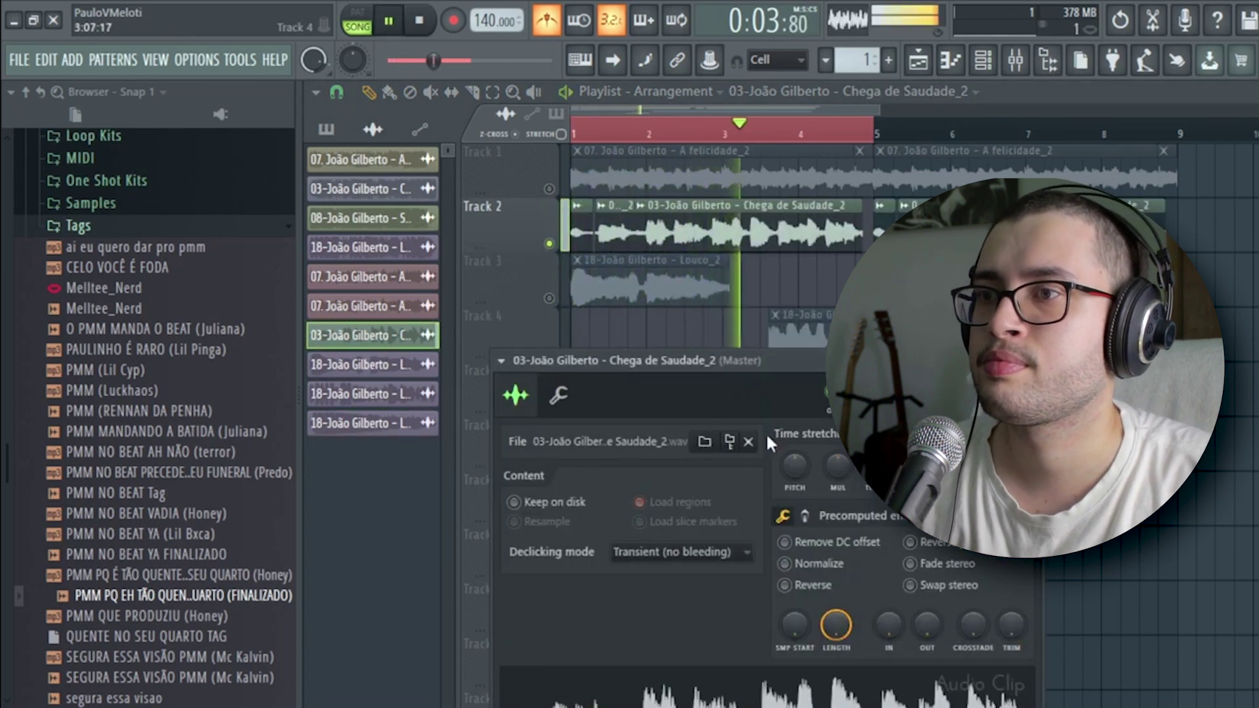
pyautogui.click(836, 474)
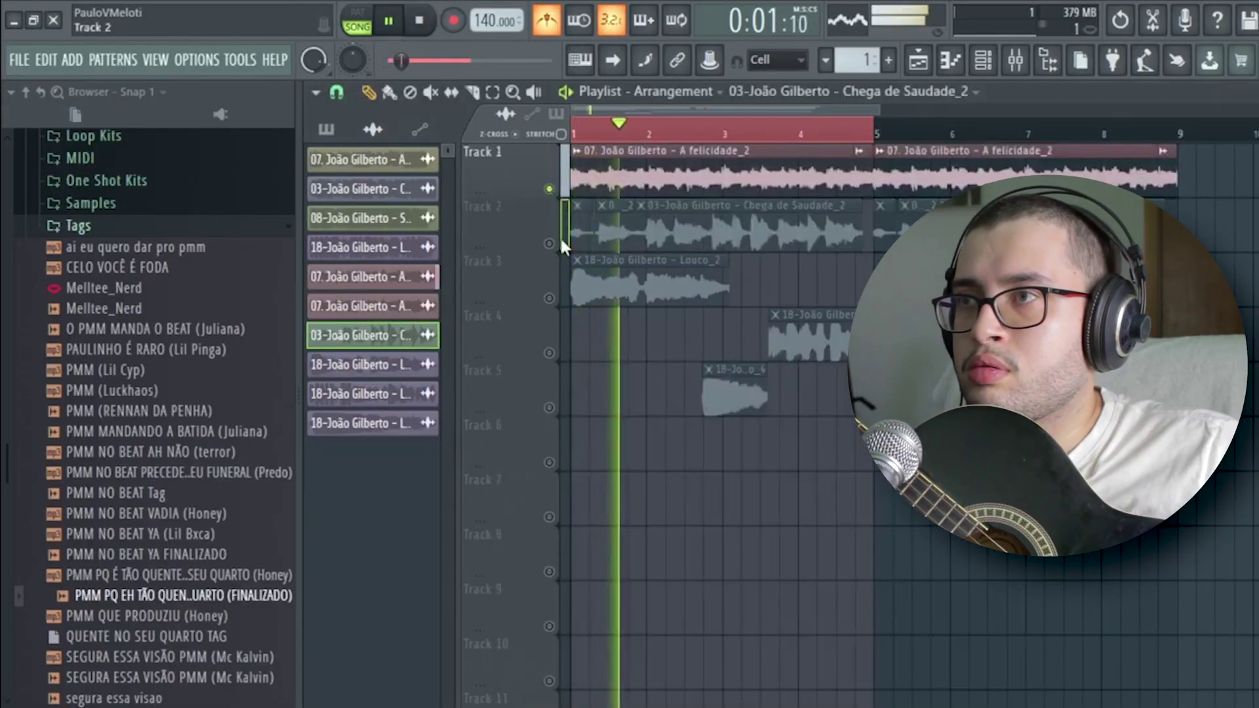
# Step: Enable track 2 alongside track 1 and set the channel volume of the A felicidade_2 clip to 51%
pyautogui.click(562, 244)
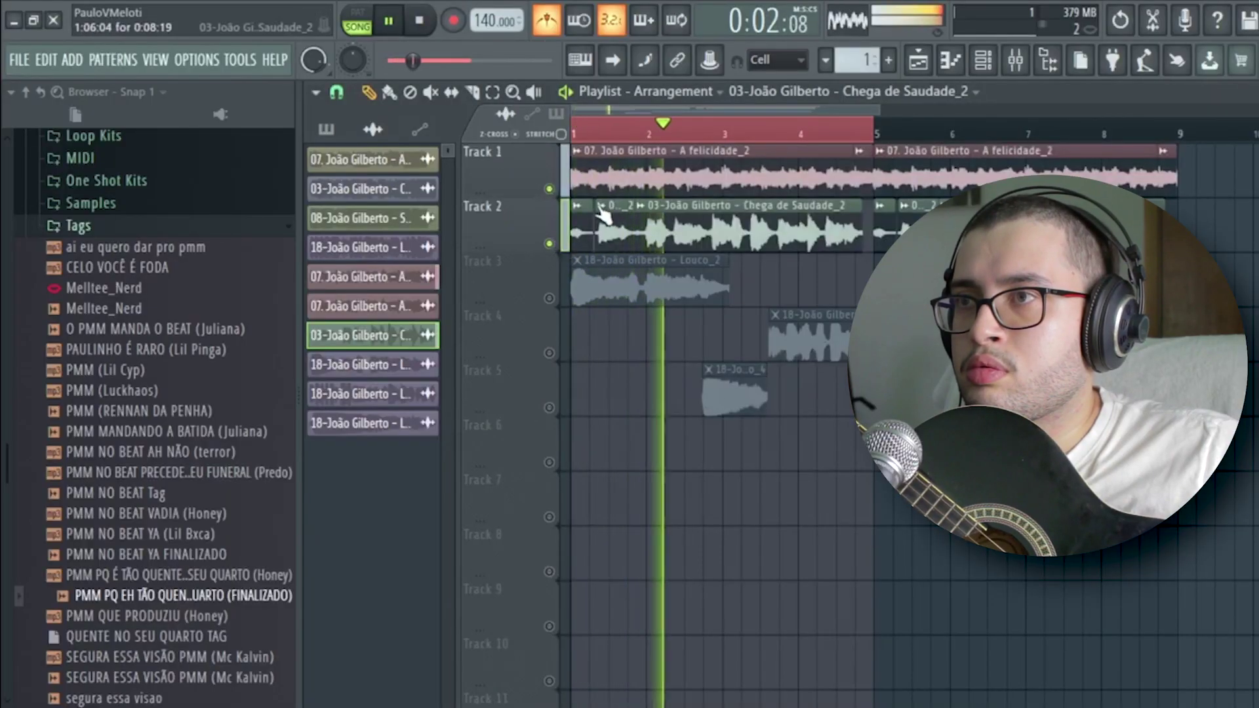
pyautogui.doubleClick(615, 187)
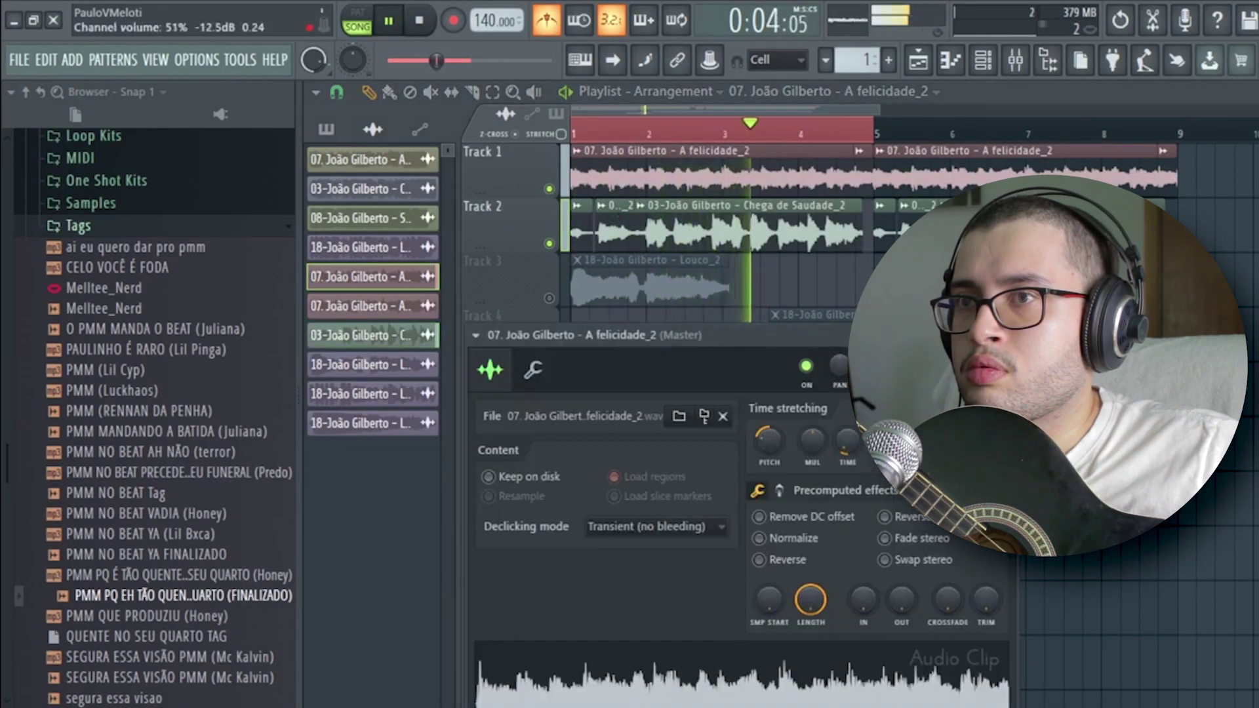
pyautogui.click(392, 308)
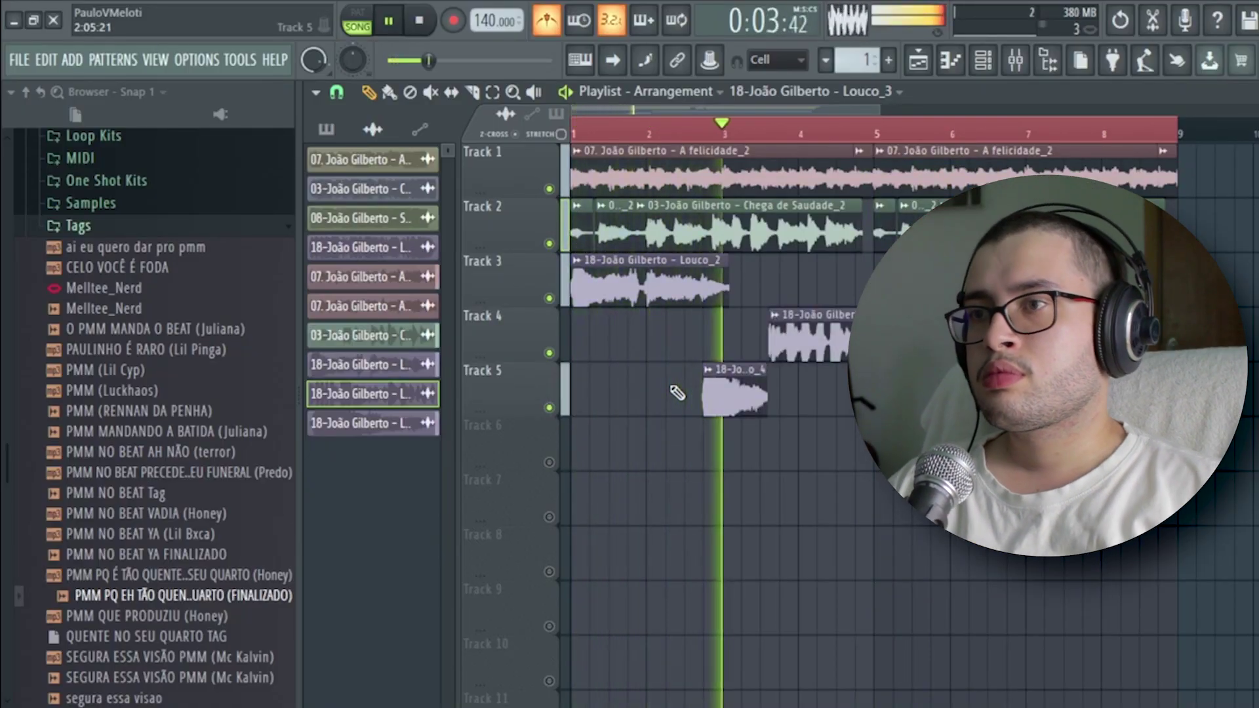
# Step: Open the channel settings of the Louco_4 clip on track 5 and the Louco_3 clip on track 4
pyautogui.doubleClick(716, 398)
pyautogui.click(903, 234)
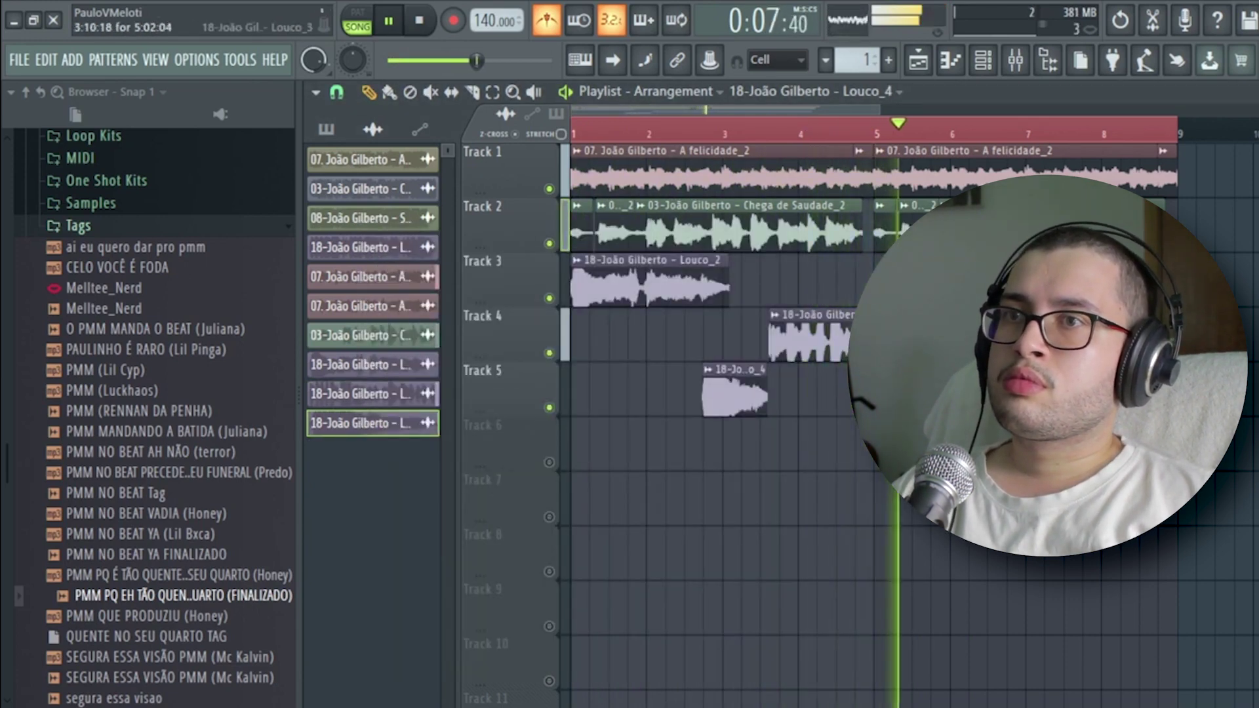
pyautogui.doubleClick(838, 388)
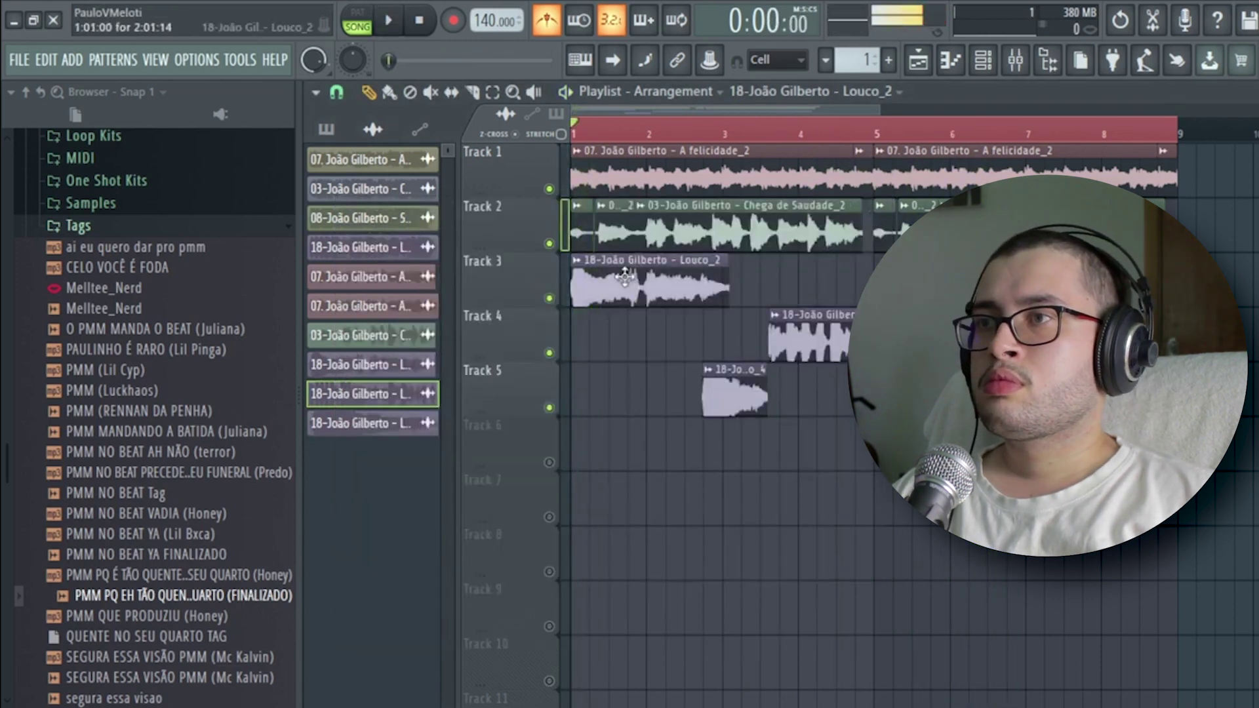
# Step: Set the pitch shift of the Louco_2 clip on track 3 to +500 cents
pyautogui.doubleClick(624, 278)
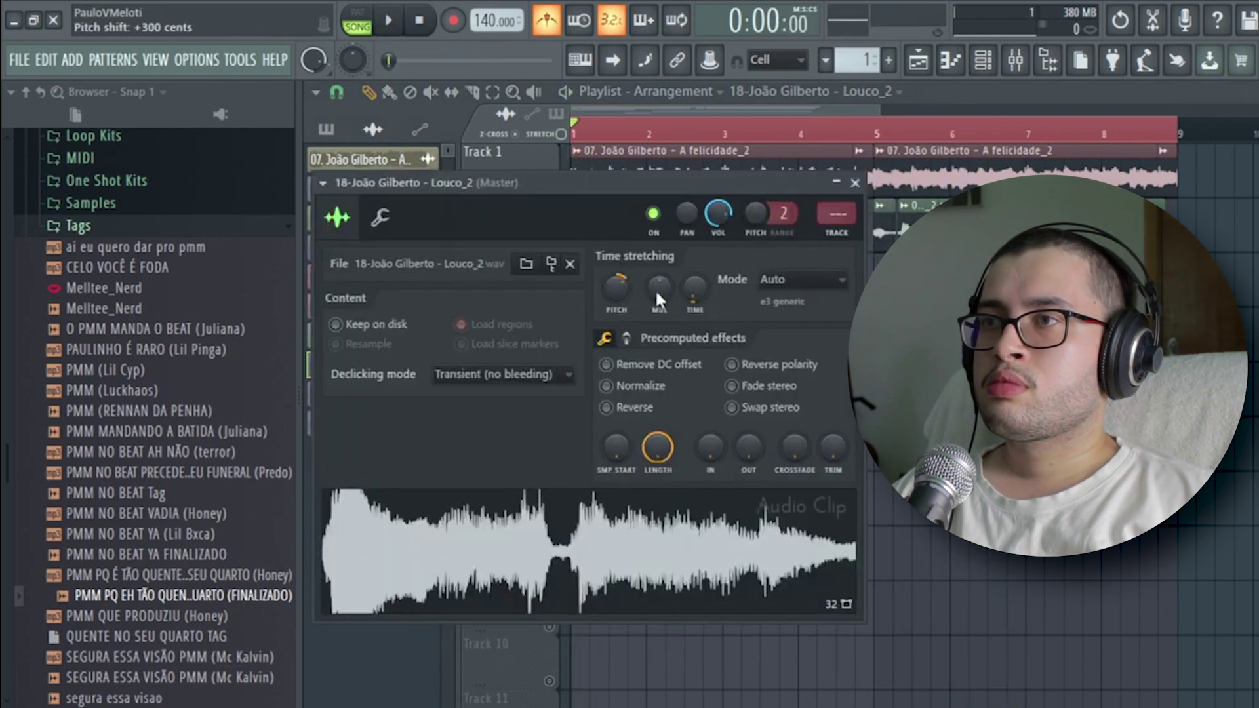
pyautogui.press('space')
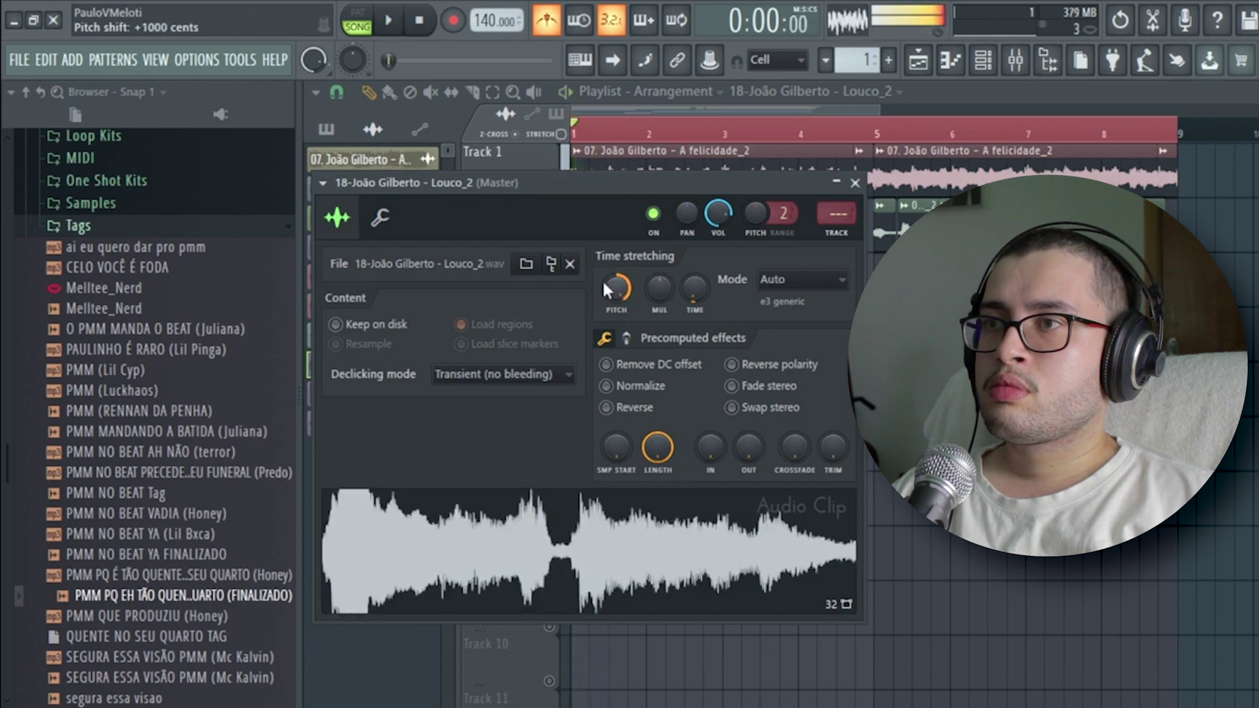
pyautogui.moveTo(603, 287); pyautogui.dragTo(619, 303)
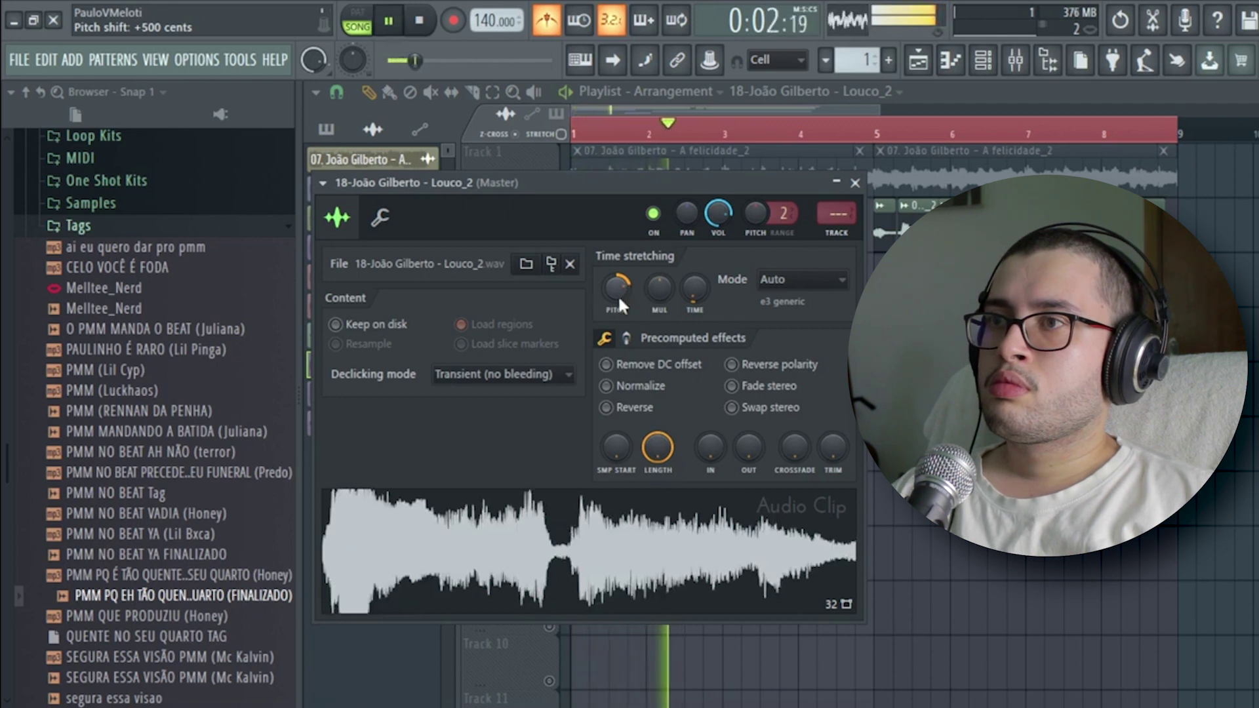
pyautogui.press('Escape')
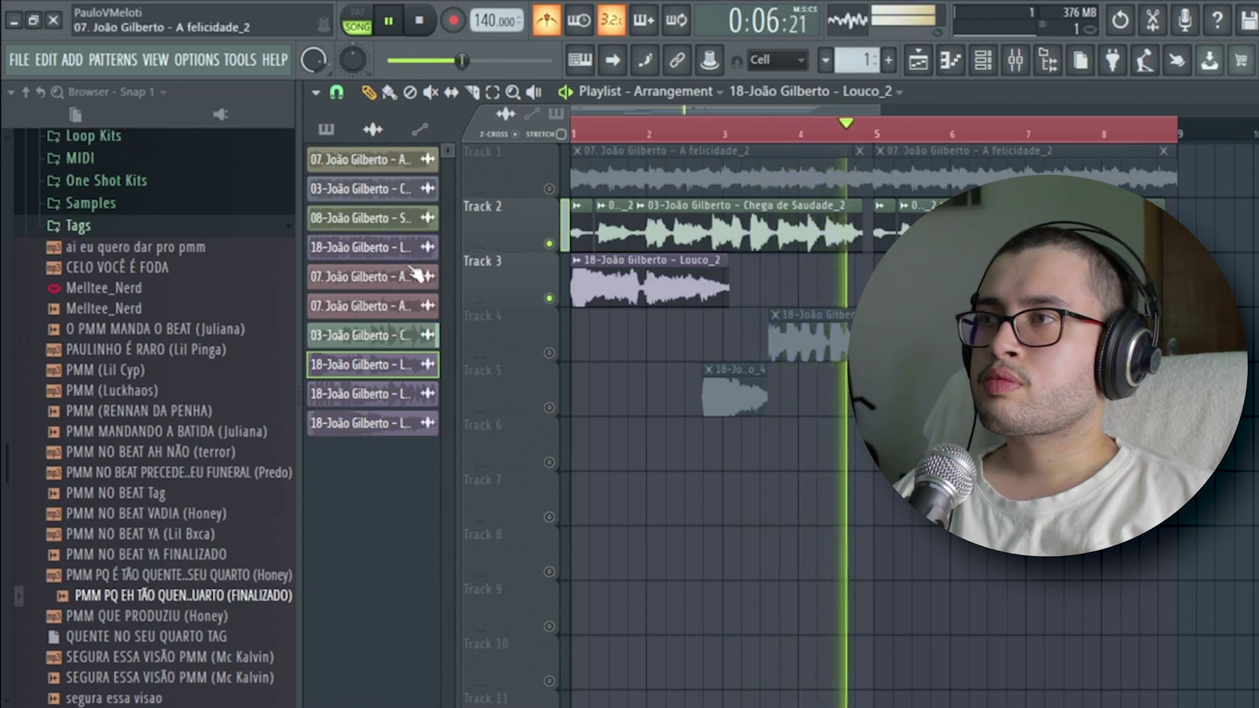
# Step: Run the macro that purges the unused audio clips from the project
pyautogui.click(197, 60)
pyautogui.moveTo(239, 60)
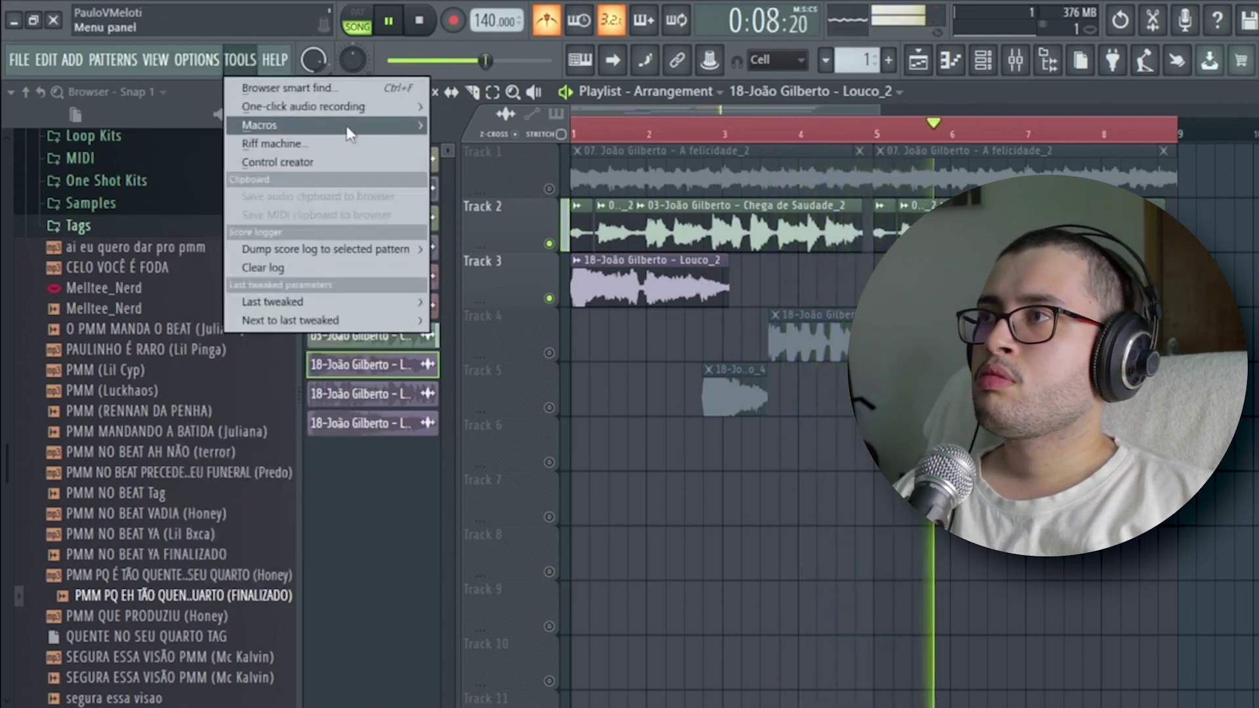
pyautogui.moveTo(275, 124)
pyautogui.click(500, 256)
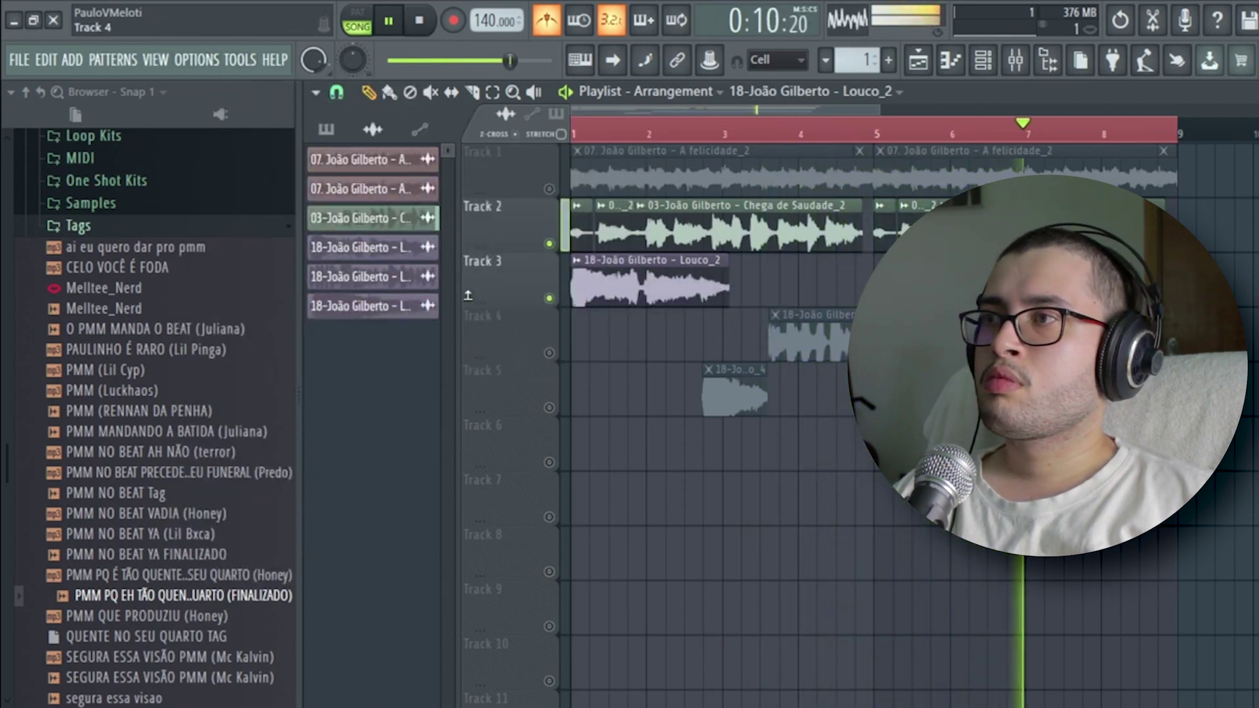
# Step: Rename the Chega de Saudade and Louco clips as chega de sdd, louco, vagabundo and aaaa, and the A felicidade_2 clip as samba
pyautogui.rightClick(400, 253)
pyautogui.click(435, 321)
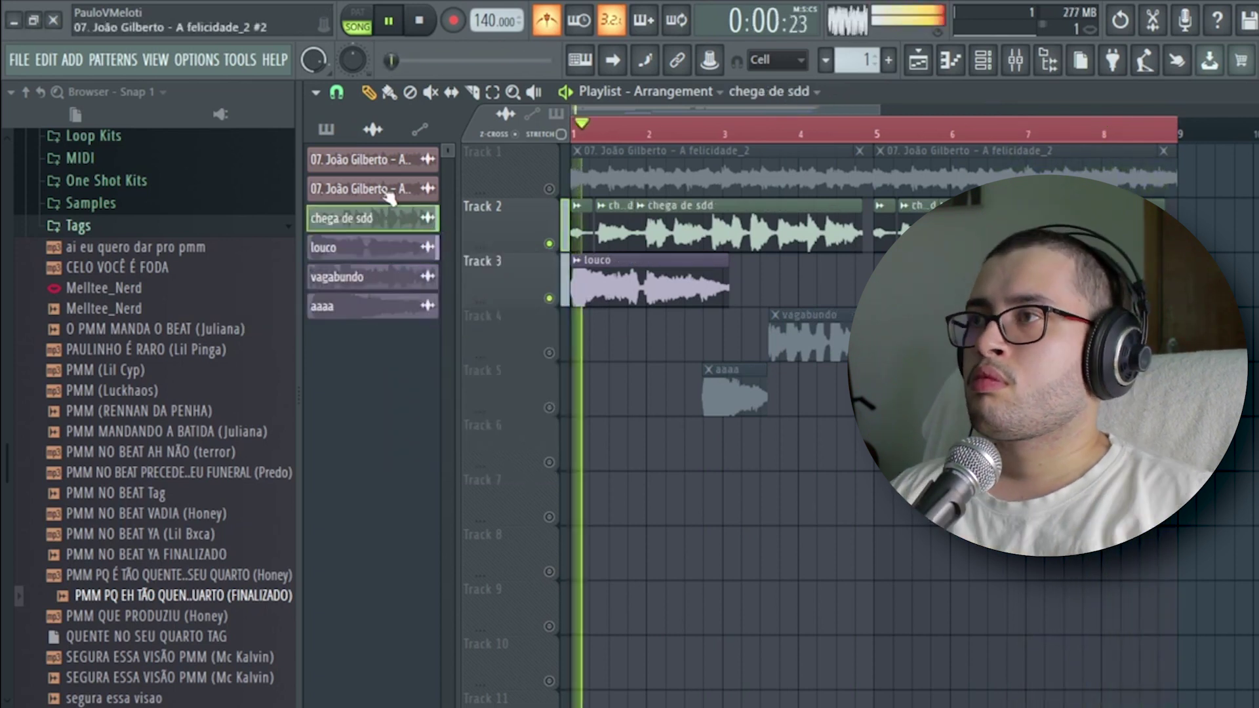
pyautogui.rightClick(384, 167)
pyautogui.click(419, 242)
pyautogui.write('samba')
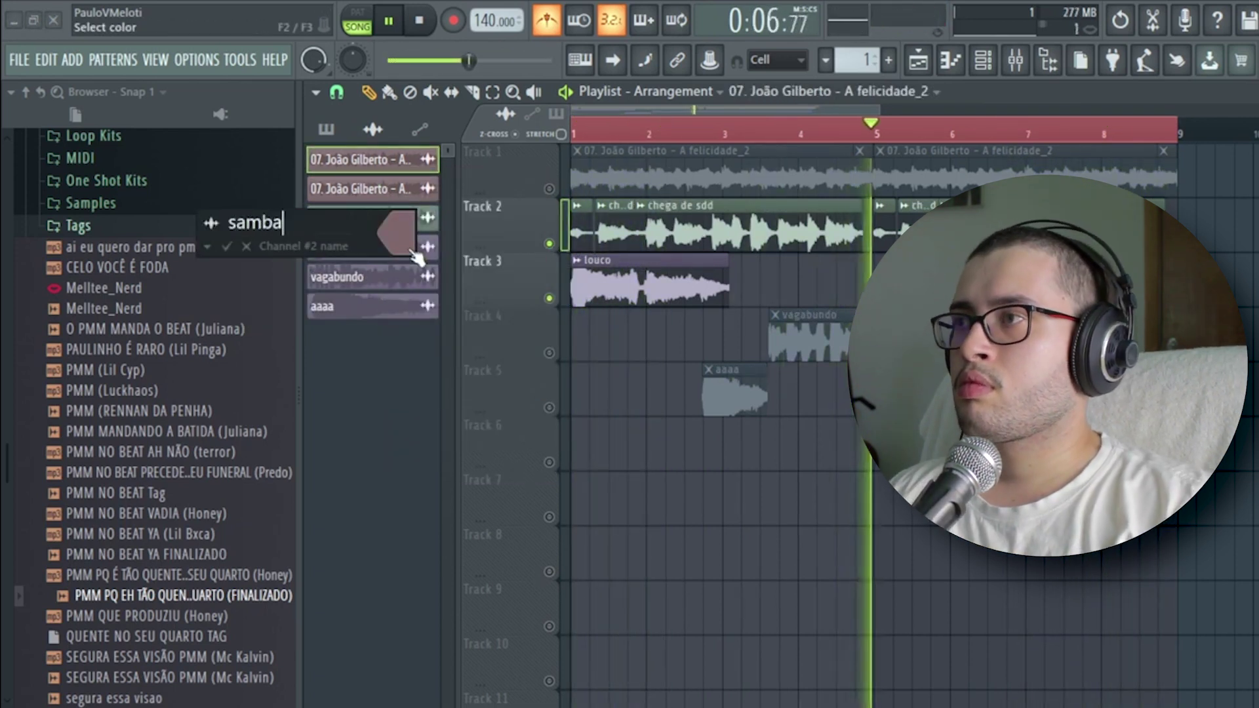
pyautogui.press('Return')
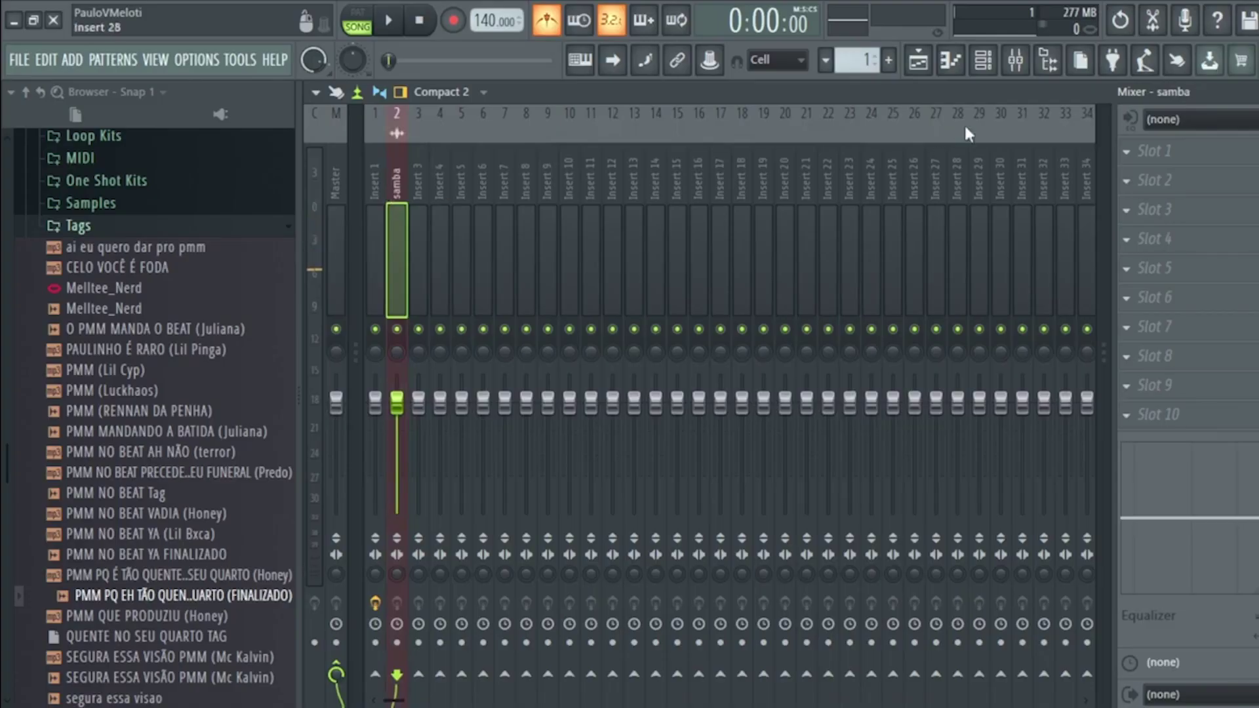
# Step: Lower the band 7 high shelf of the Fruity parametric EQ 2 on mixer insert 5 to about -2.8 dB at 5369 Hz
pyautogui.click(949, 60)
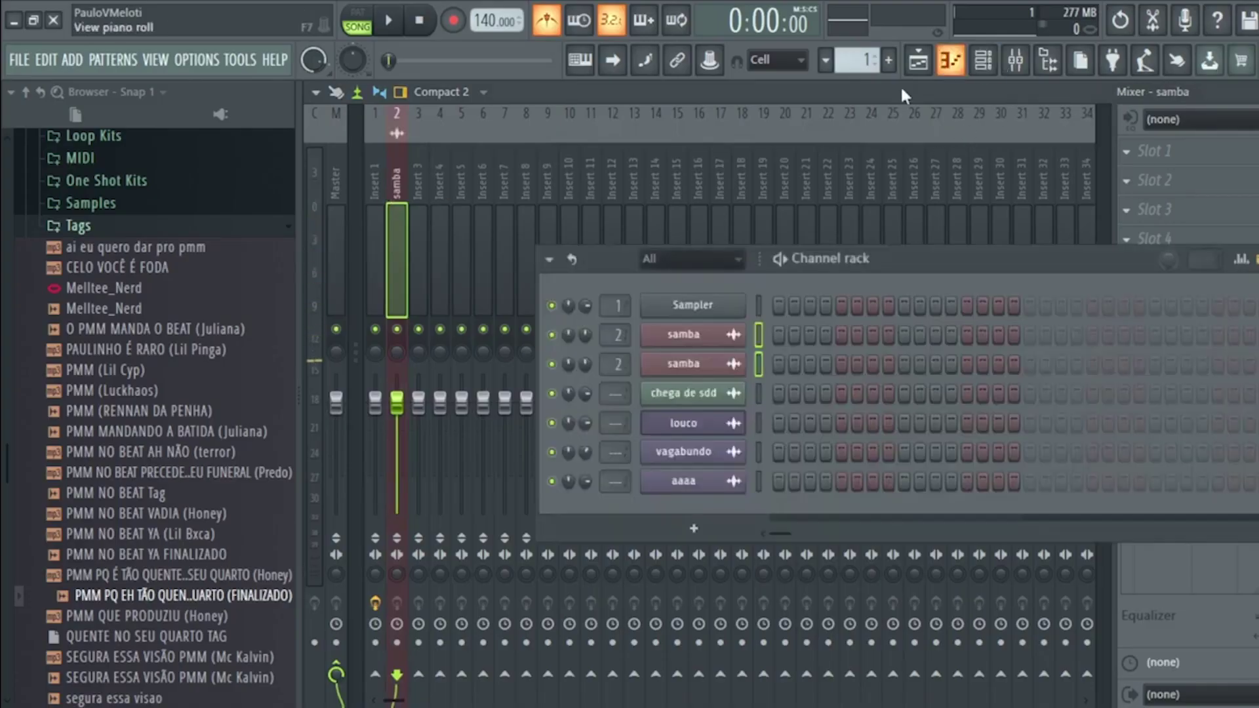
pyautogui.click(928, 65)
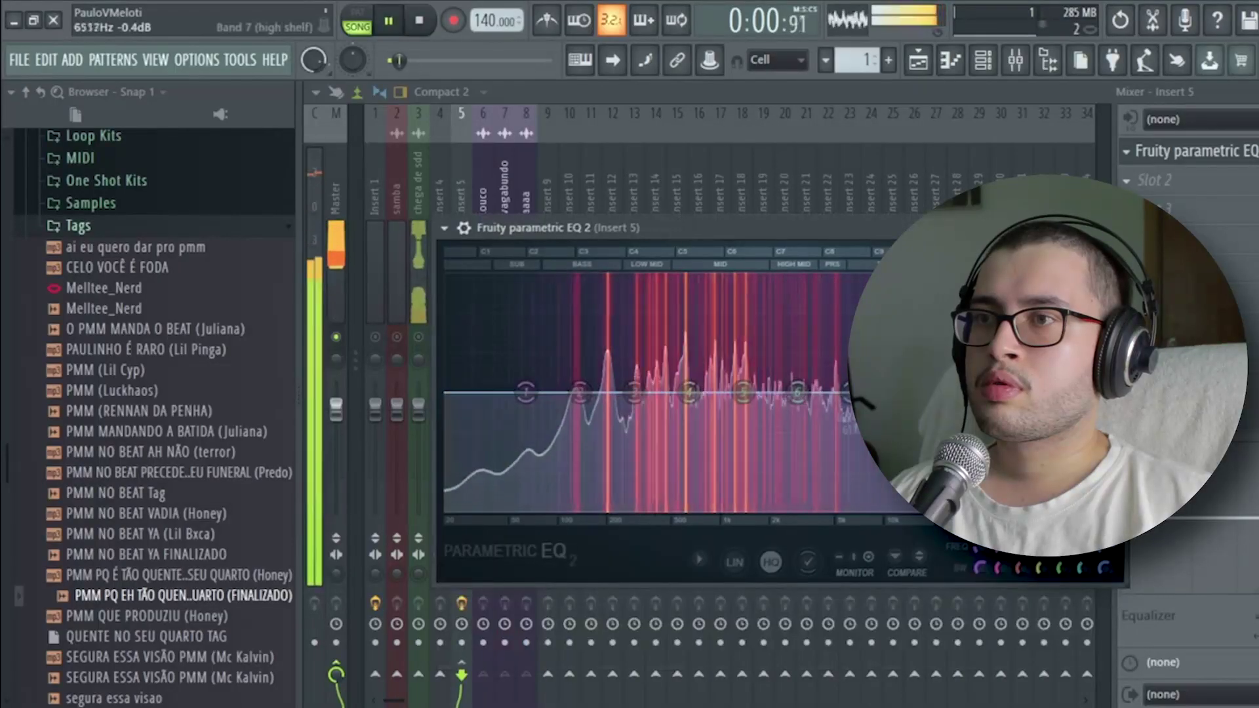
pyautogui.moveTo(855, 396)
pyautogui.mouseDown()
pyautogui.moveTo(776, 507)
pyautogui.moveTo(746, 507)
pyautogui.moveTo(781, 507)
pyautogui.moveTo(845, 416)
pyautogui.mouseUp()
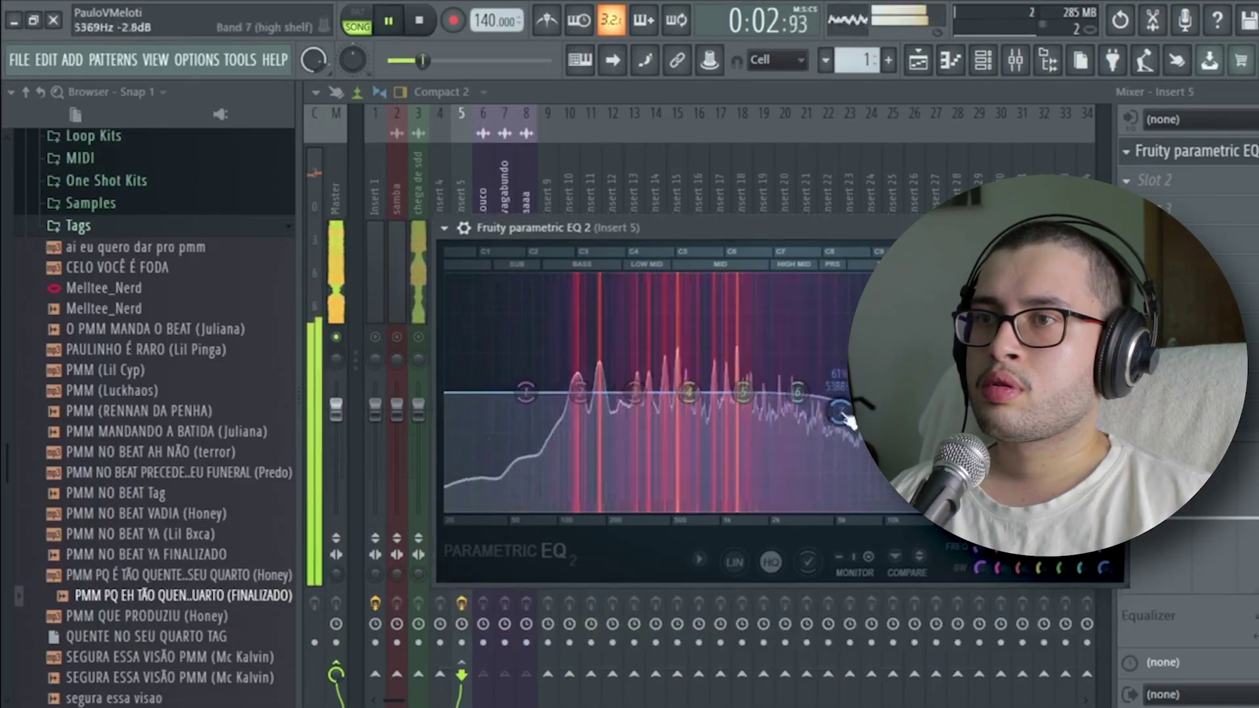
# Step: Lower bands 1 and 7 and raise band 5 of the Fruity parametric EQ 2 on mixer insert 5
pyautogui.press('space')
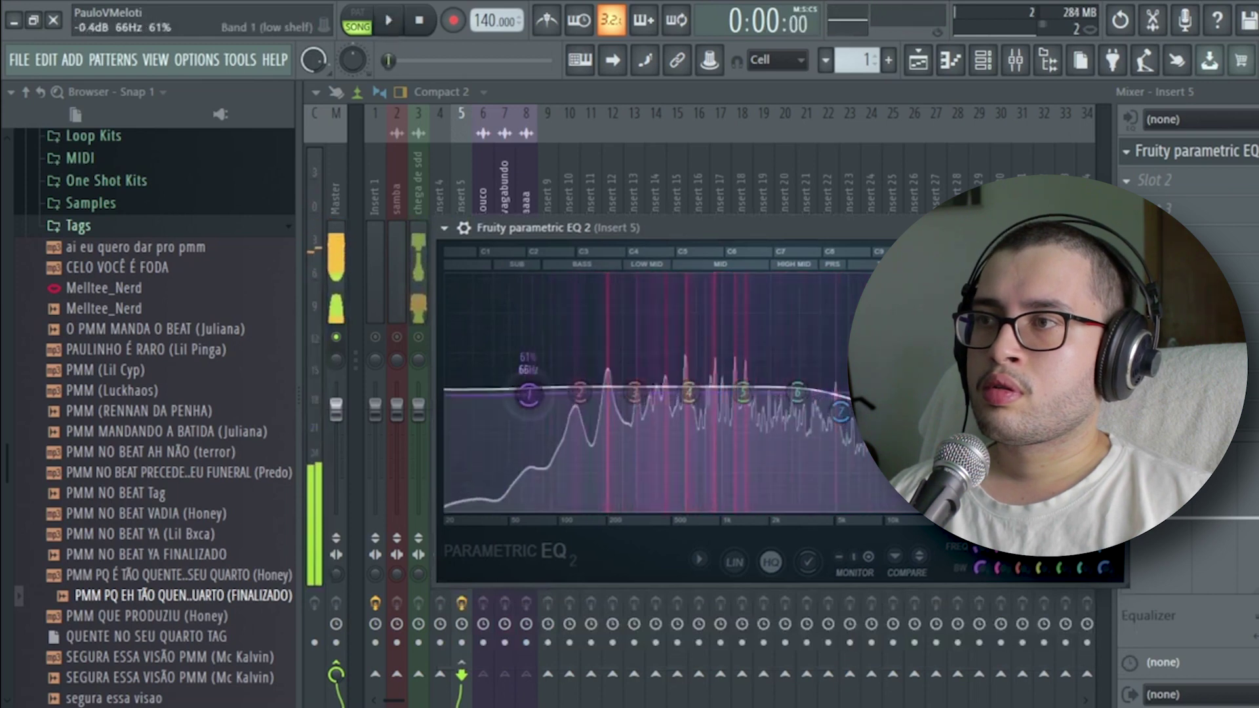
pyautogui.press('space')
pyautogui.moveTo(528, 393); pyautogui.dragTo(702, 510)
pyautogui.moveTo(834, 415); pyautogui.dragTo(786, 487)
pyautogui.moveTo(742, 392); pyautogui.dragTo(743, 343)
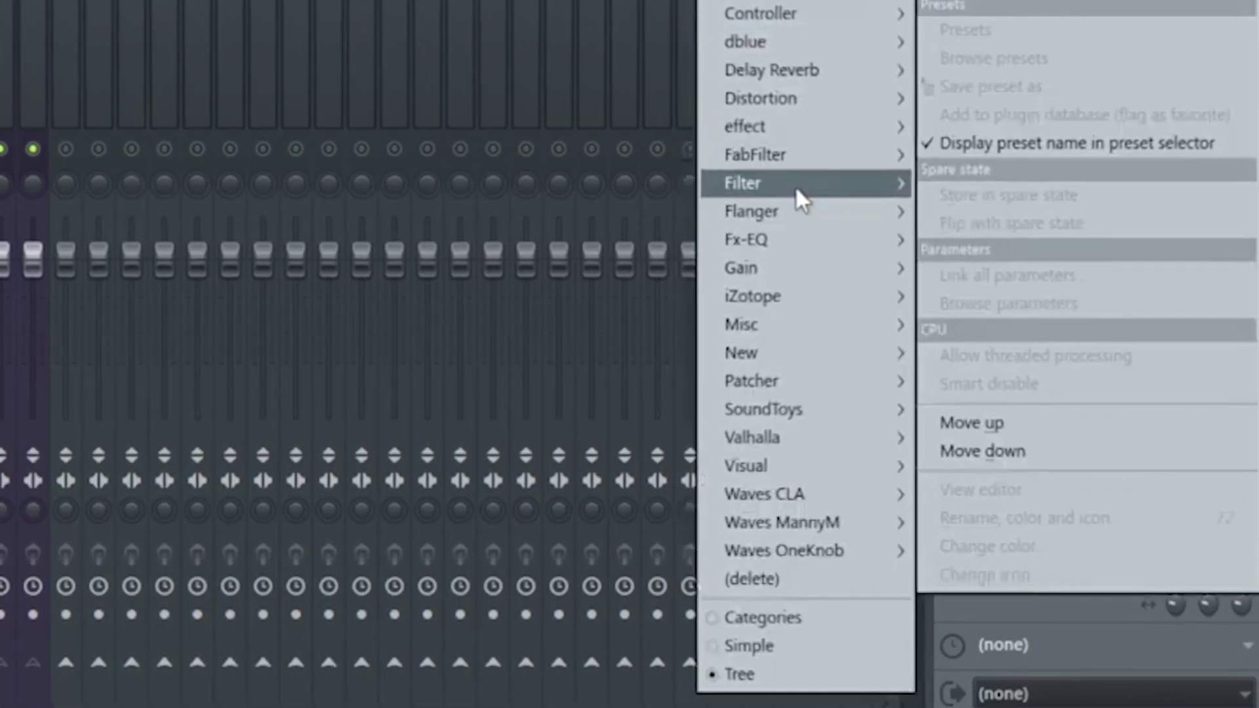
# Step: Load Valhalla Vintage Verb on mixer insert 5 and return to the playlist
pyautogui.moveTo(750, 437)
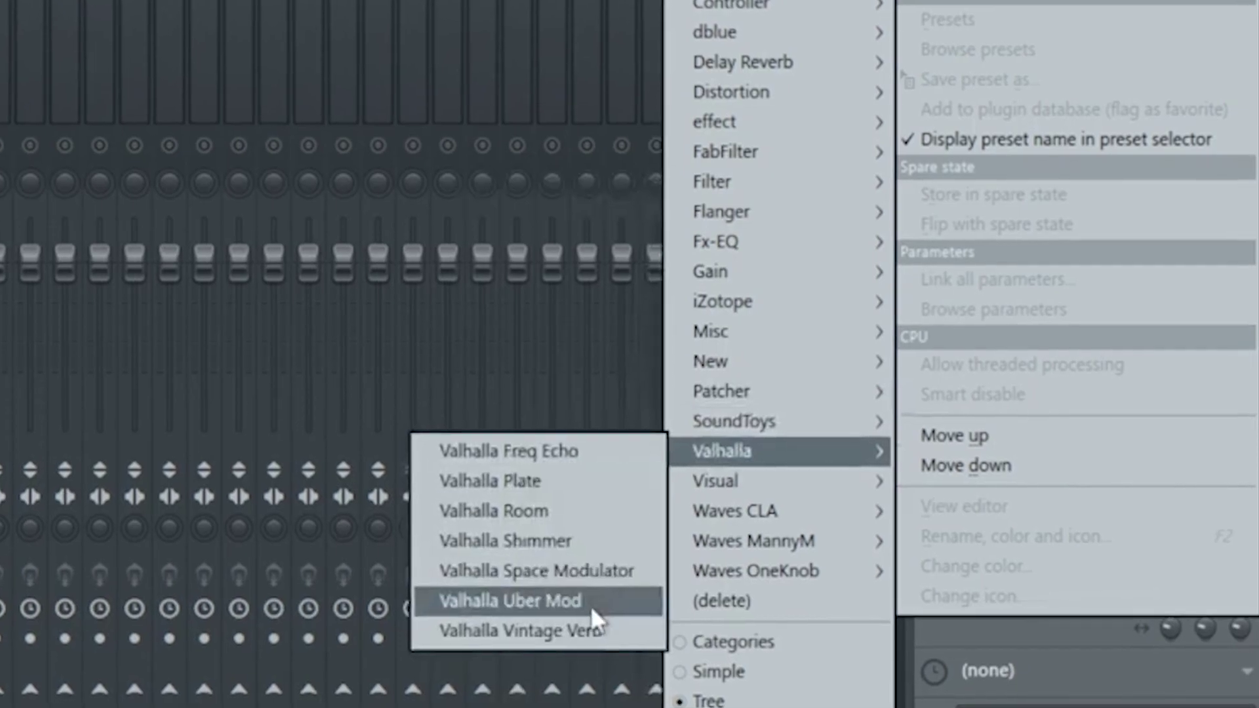
pyautogui.click(577, 630)
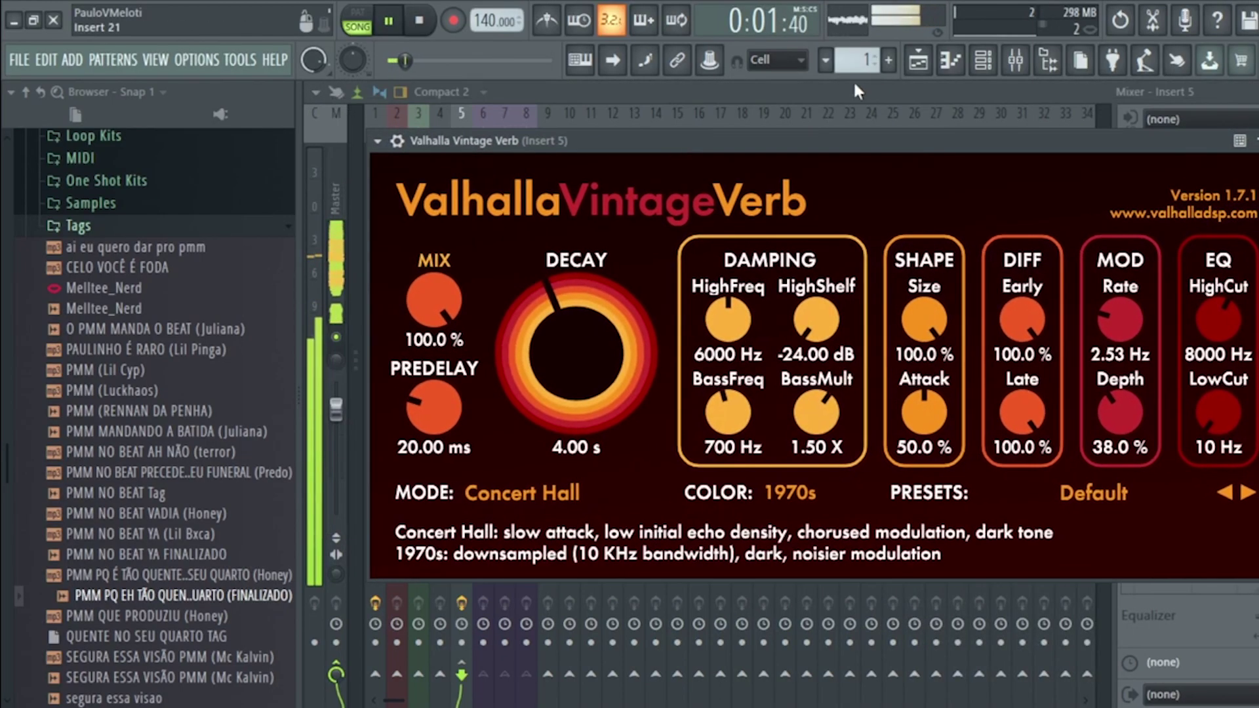
pyautogui.click(918, 60)
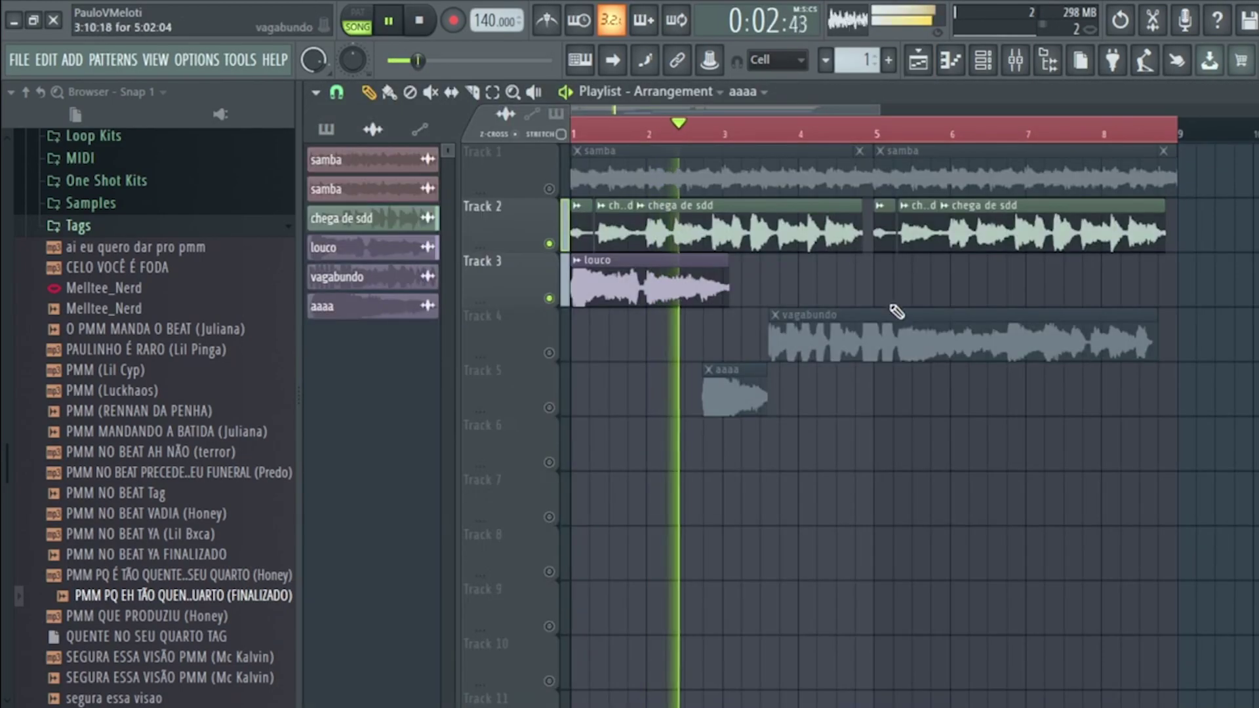
# Step: Set the pitch shift of the louco clip on track 3 to +1000 cents and audition it
pyautogui.press('space')
pyautogui.doubleClick(659, 283)
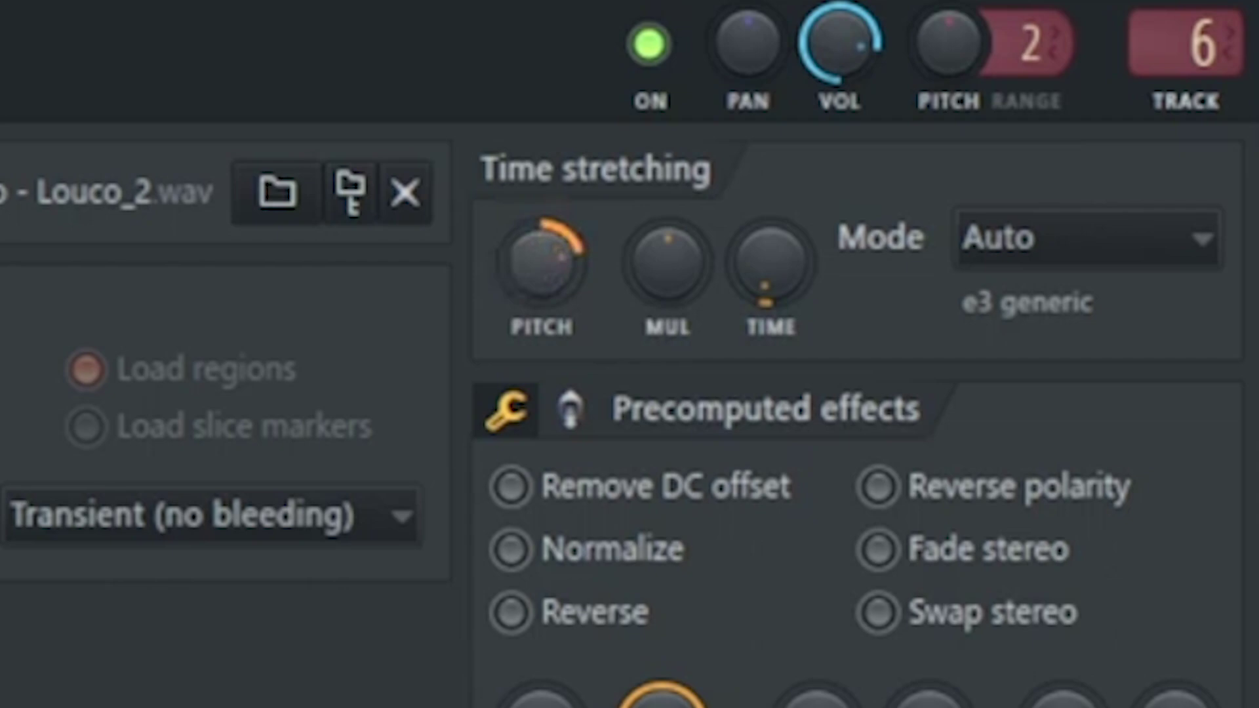
pyautogui.press('space')
pyautogui.press('space')
pyautogui.press('space')
pyautogui.press('space')
pyautogui.moveTo(542, 261); pyautogui.dragTo(542, 203)
pyautogui.moveTo(616, 289); pyautogui.dragTo(616, 298)
pyautogui.press('space')
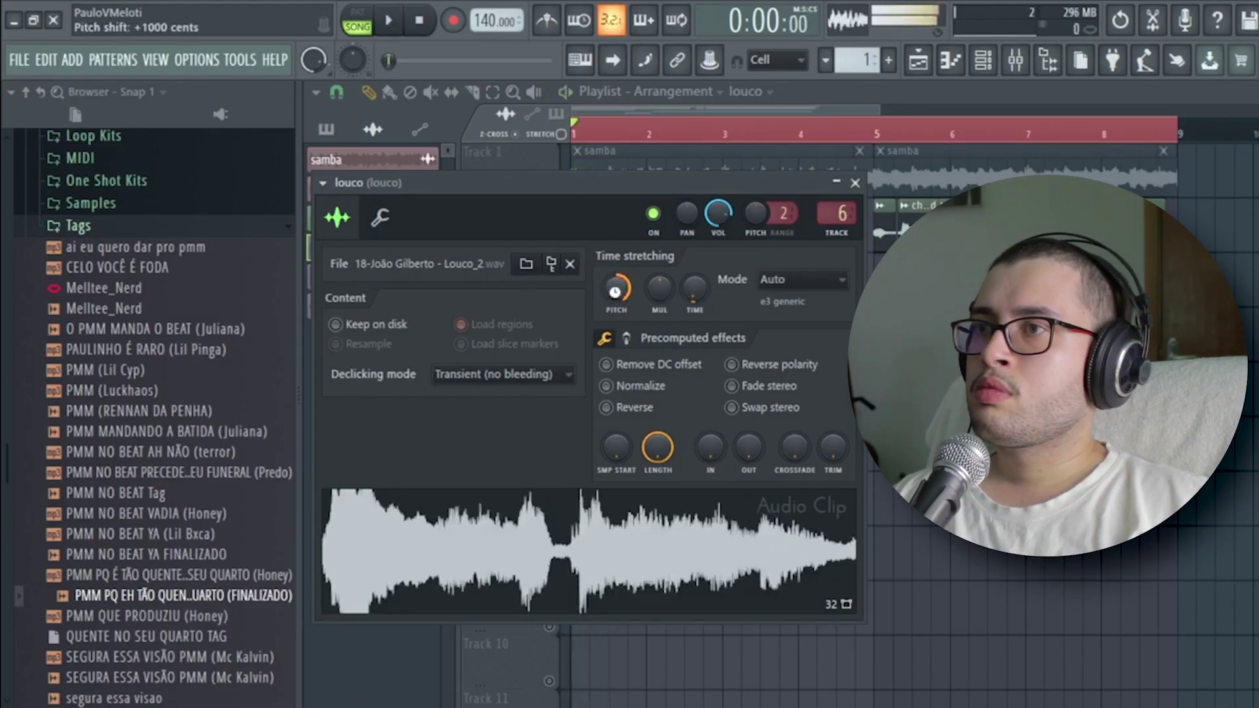
pyautogui.press('space')
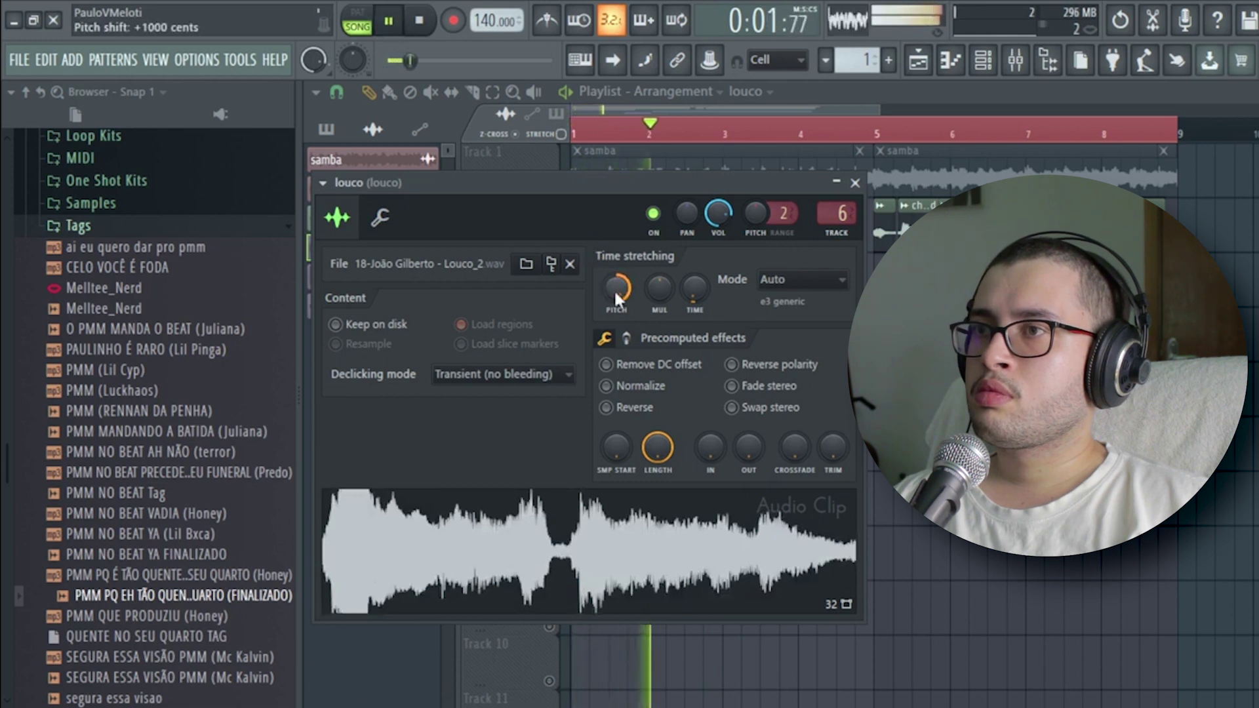
# Step: Raise the louco clip's pitch shift to +1200 cents, audition it and close its channel settings
pyautogui.moveTo(614, 292); pyautogui.dragTo(615, 274)
pyautogui.press('space')
pyautogui.press('space')
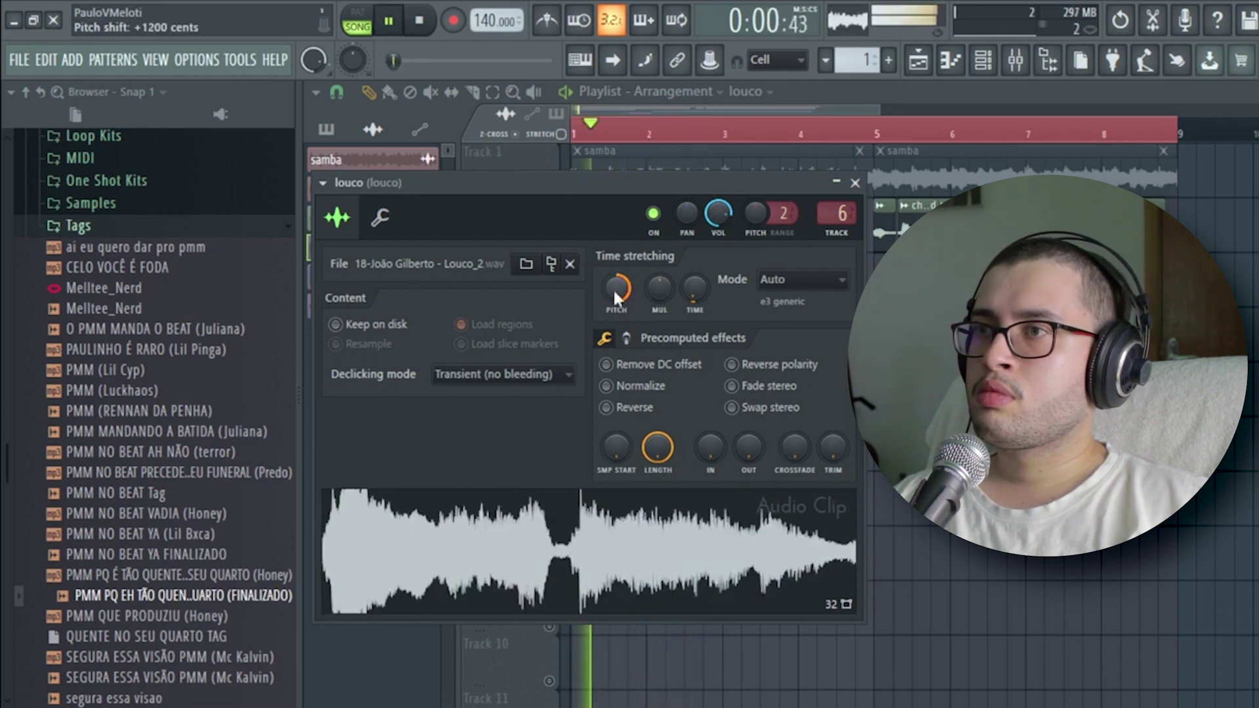
pyautogui.press('space')
pyautogui.press('space')
pyautogui.click(854, 183)
# Step: Lower the pitch shift of the aaaa clip to +600 cents while auditioning it
pyautogui.press('space')
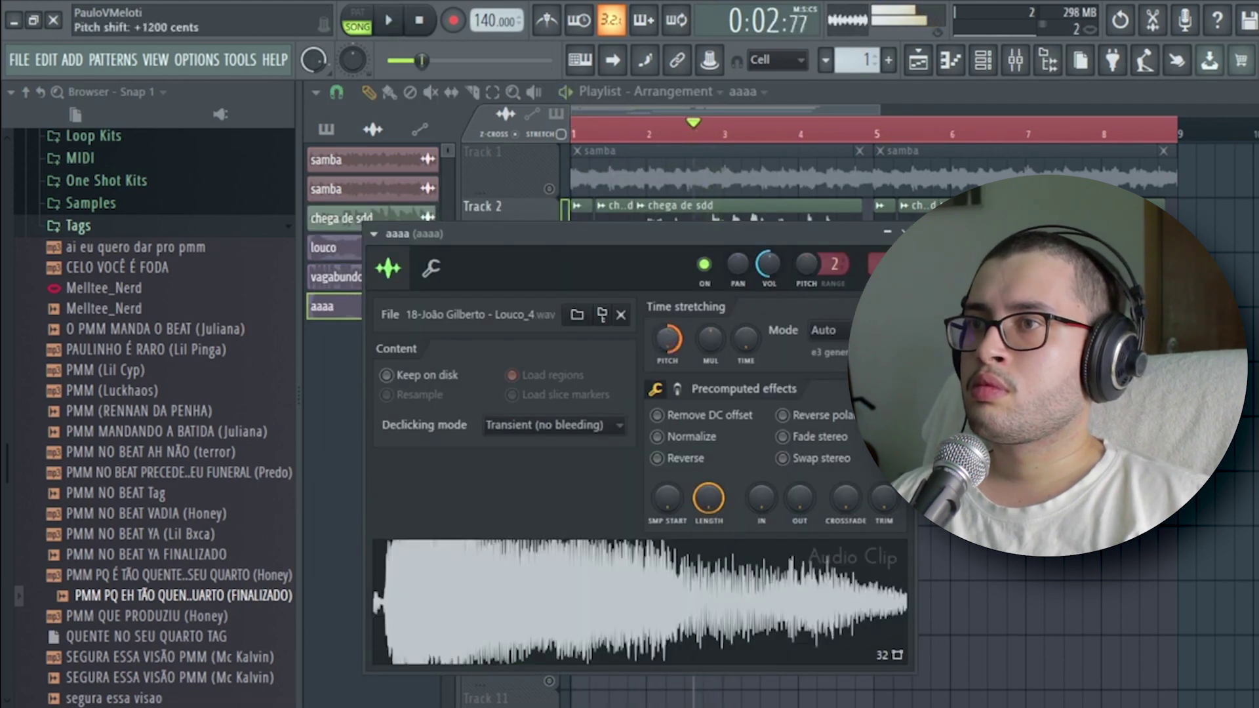
pyautogui.press('space')
pyautogui.moveTo(662, 335)
pyautogui.mouseDown()
pyautogui.moveTo(662, 324)
pyautogui.moveTo(662, 336)
pyautogui.mouseUp()
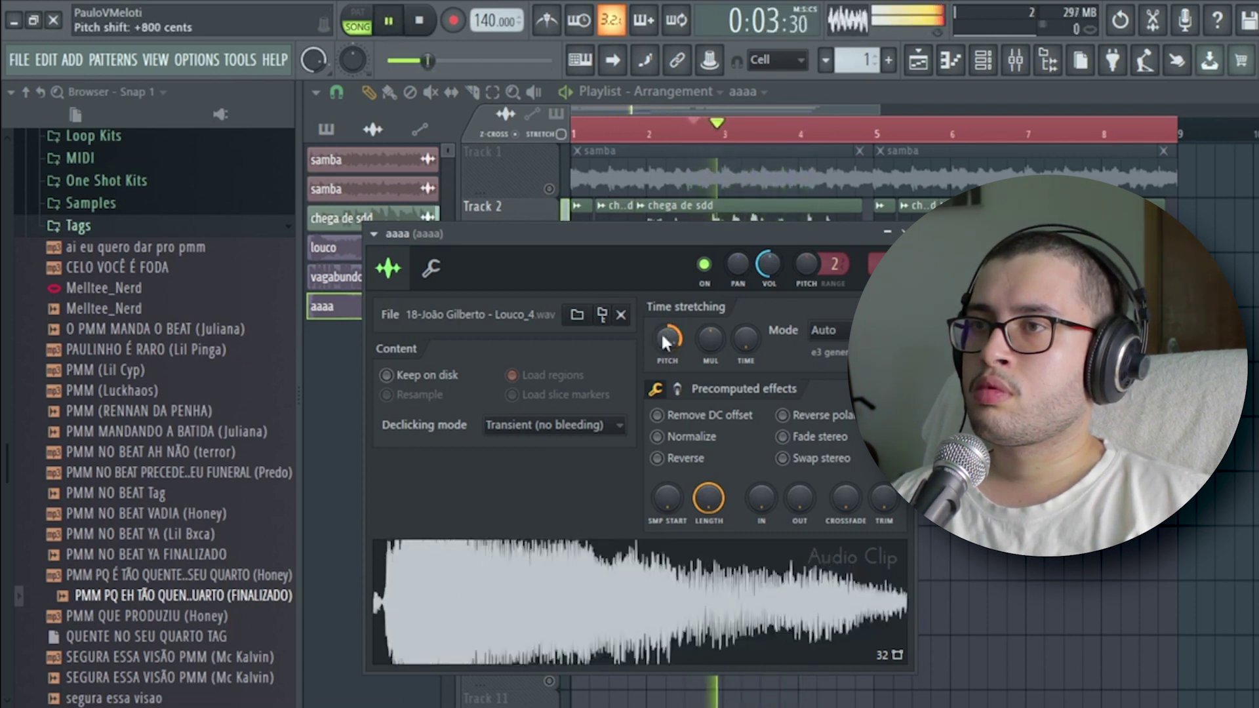
pyautogui.scroll(-1, 662, 336)
pyautogui.scroll(-1, 662, 338)
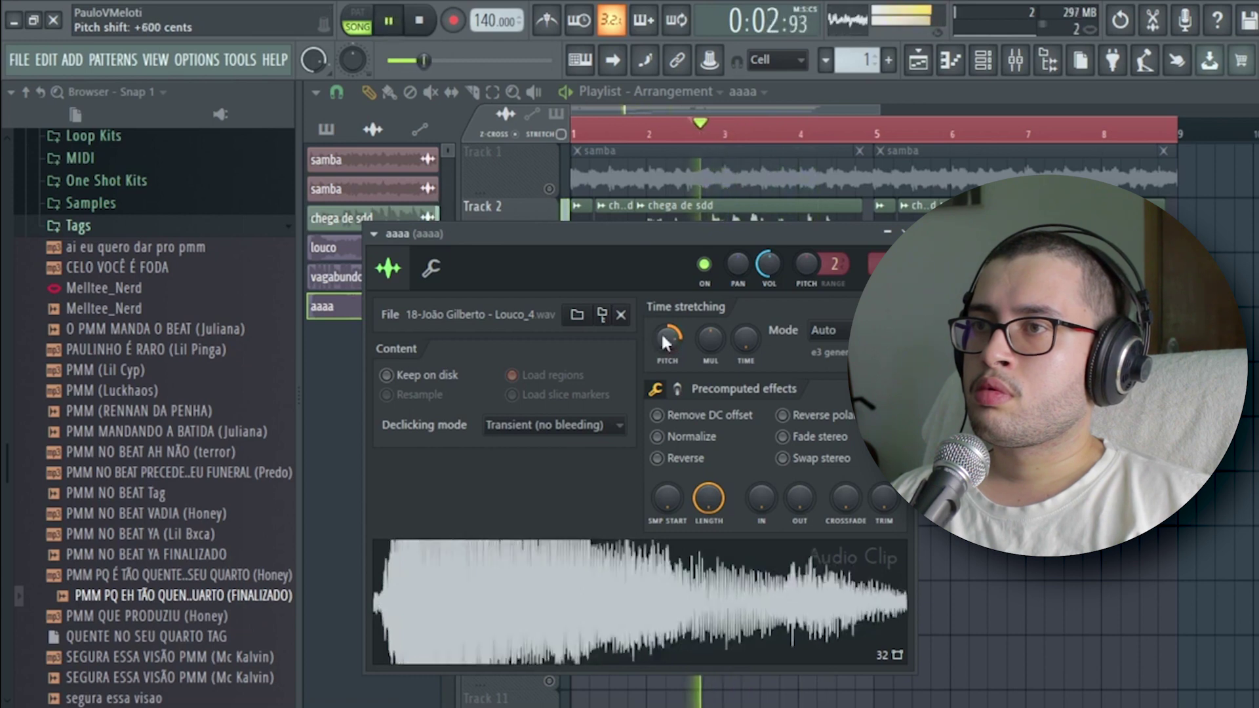
pyautogui.scroll(-1, 662, 338)
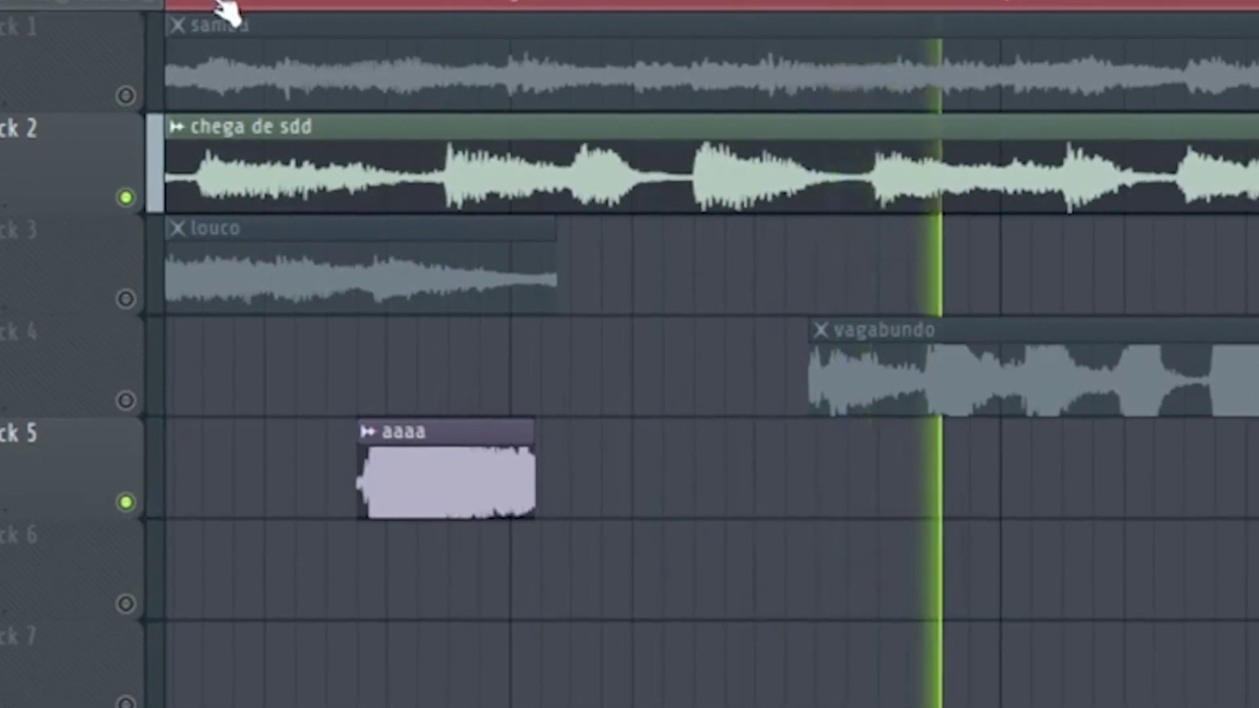
# Step: Nudge the aaaa clip on track 5 slightly later, slice it at bar 3 and delete the tail
pyautogui.click(220, 3)
pyautogui.scroll(3, 412, 5)
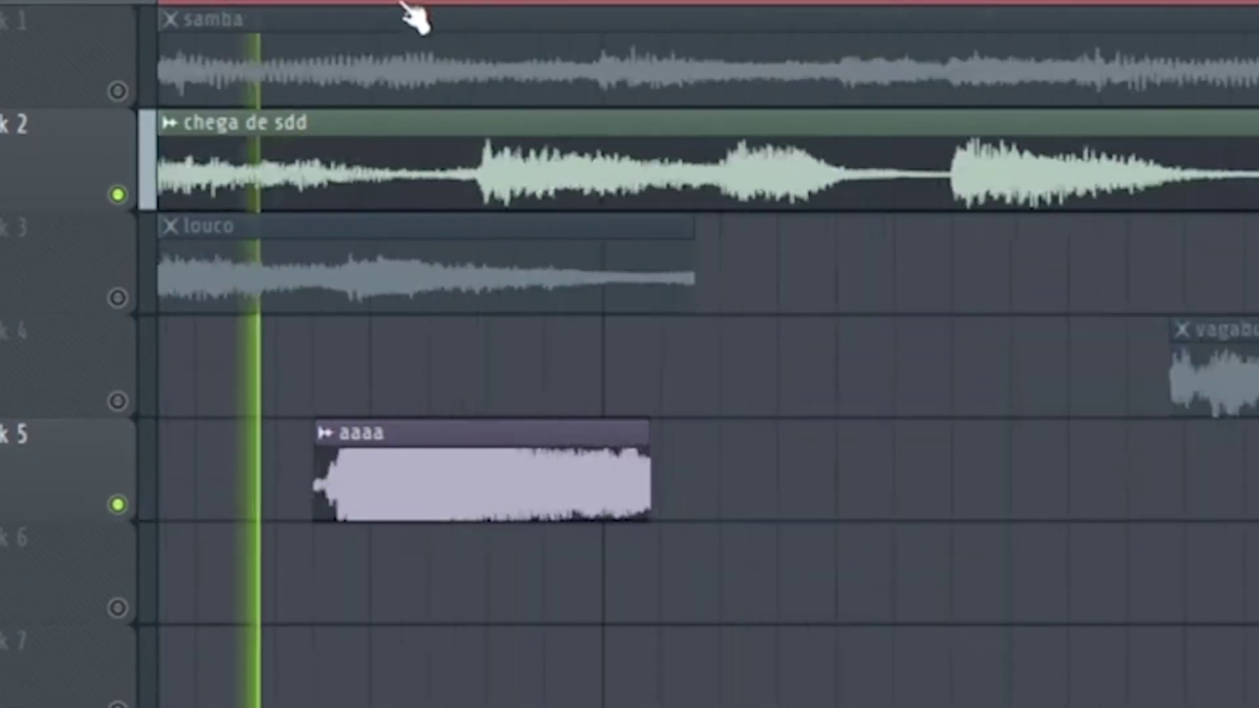
pyautogui.moveTo(450, 480); pyautogui.dragTo(492, 481)
pyautogui.press('space')
pyautogui.press('space')
pyautogui.press('c')
pyautogui.rightClick(650, 484)
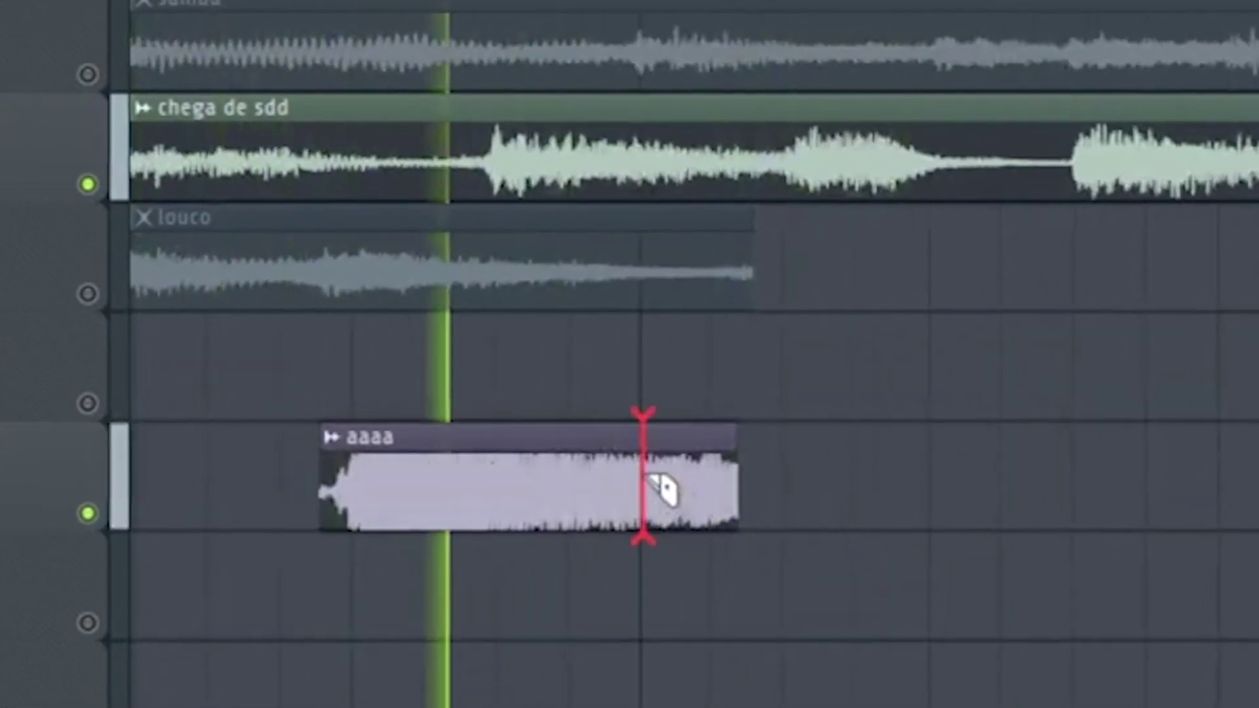
pyautogui.scroll(-3, 435, 4)
pyautogui.click(648, 140)
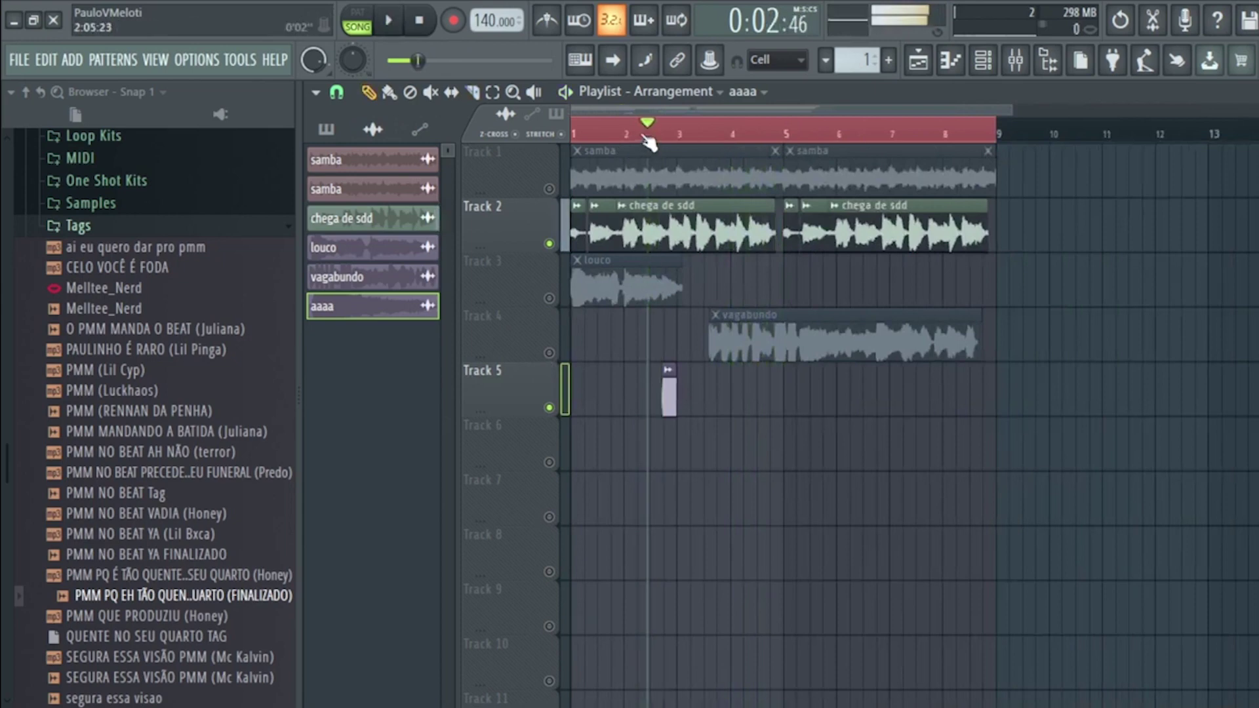
# Step: Unmute track 3 and slice the louco clip, keeping only its short opening piece and a short piece near bar 2
pyautogui.click(550, 298)
pyautogui.press('space')
pyautogui.scroll(2, 565, 117)
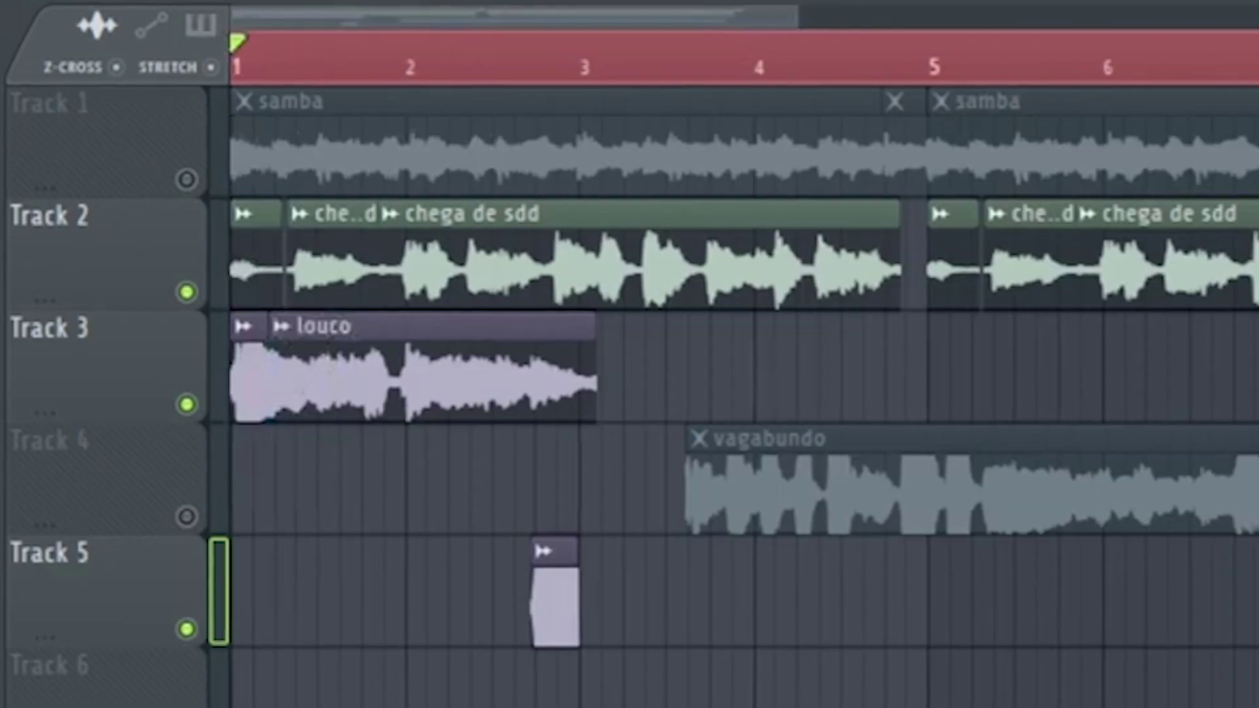
pyautogui.moveTo(658, 309); pyautogui.dragTo(654, 303)
pyautogui.moveTo(399, 410); pyautogui.dragTo(434, 296)
pyautogui.hotkey('ctrl', 'z')
pyautogui.rightClick(398, 410)
# Step: Set the pitch shift of the louco #2 piece near bar 2 to +933 cents and play it back
pyautogui.moveTo(718, 389); pyautogui.dragTo(721, 391)
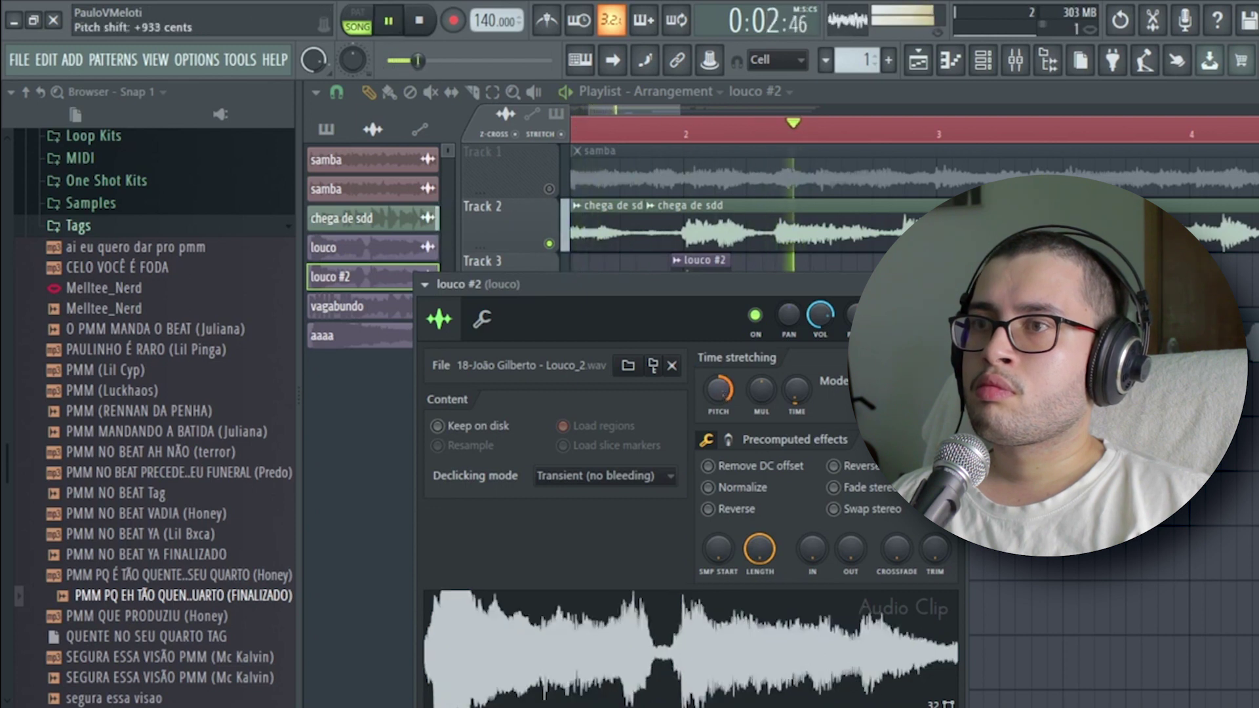
pyautogui.click(670, 138)
pyautogui.scroll(-2, 663, 134)
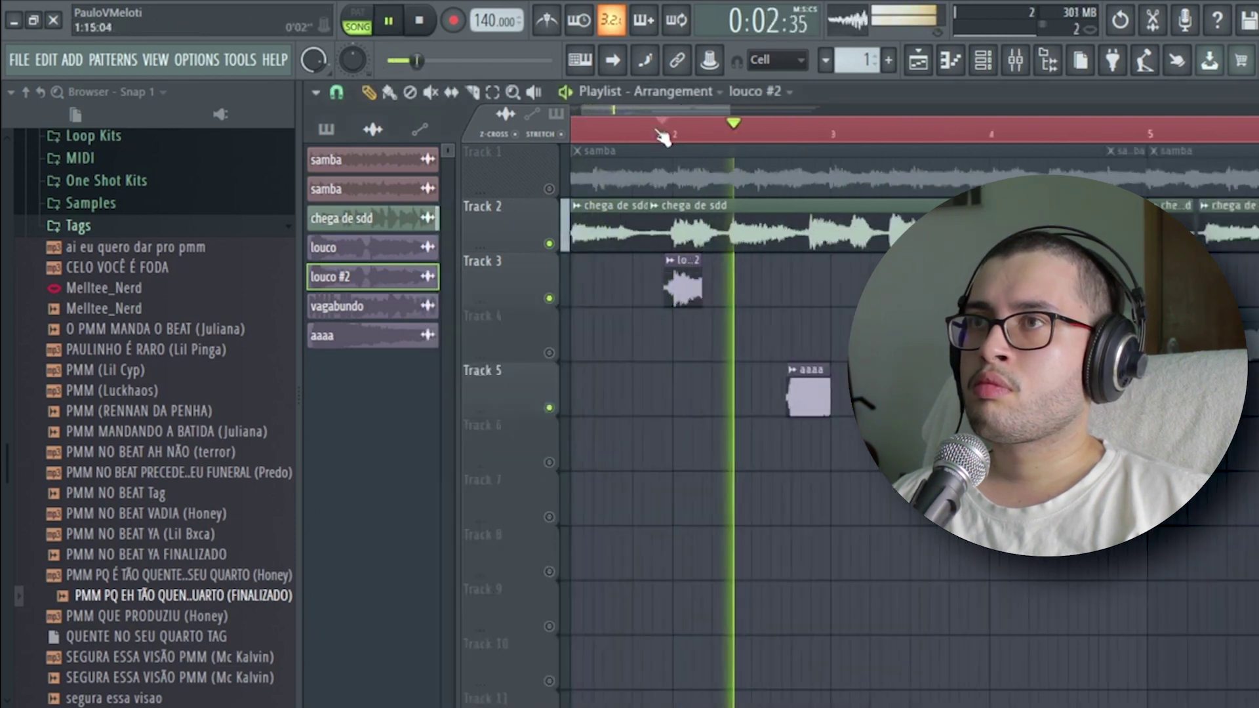
pyautogui.press('space')
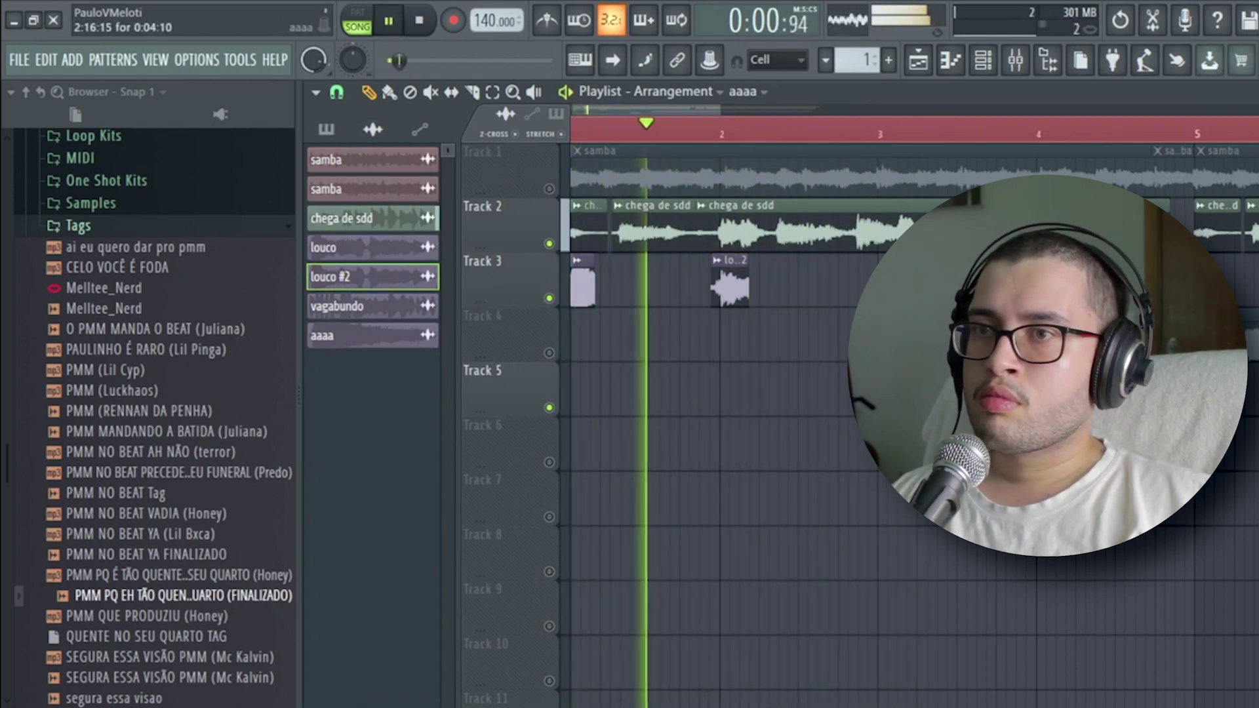
# Step: Copy the louco #2 clip on track 3 to about bar 4 and the aaaa clip on track 5 to about bar 4.5
pyautogui.scroll(-2, 733, 123)
pyautogui.scroll(3, 731, 125)
pyautogui.scroll(-3, 723, 137)
pyautogui.scroll(1, 723, 136)
pyautogui.moveTo(610, 280); pyautogui.dragTo(831, 279)
pyautogui.moveTo(731, 382); pyautogui.dragTo(899, 385)
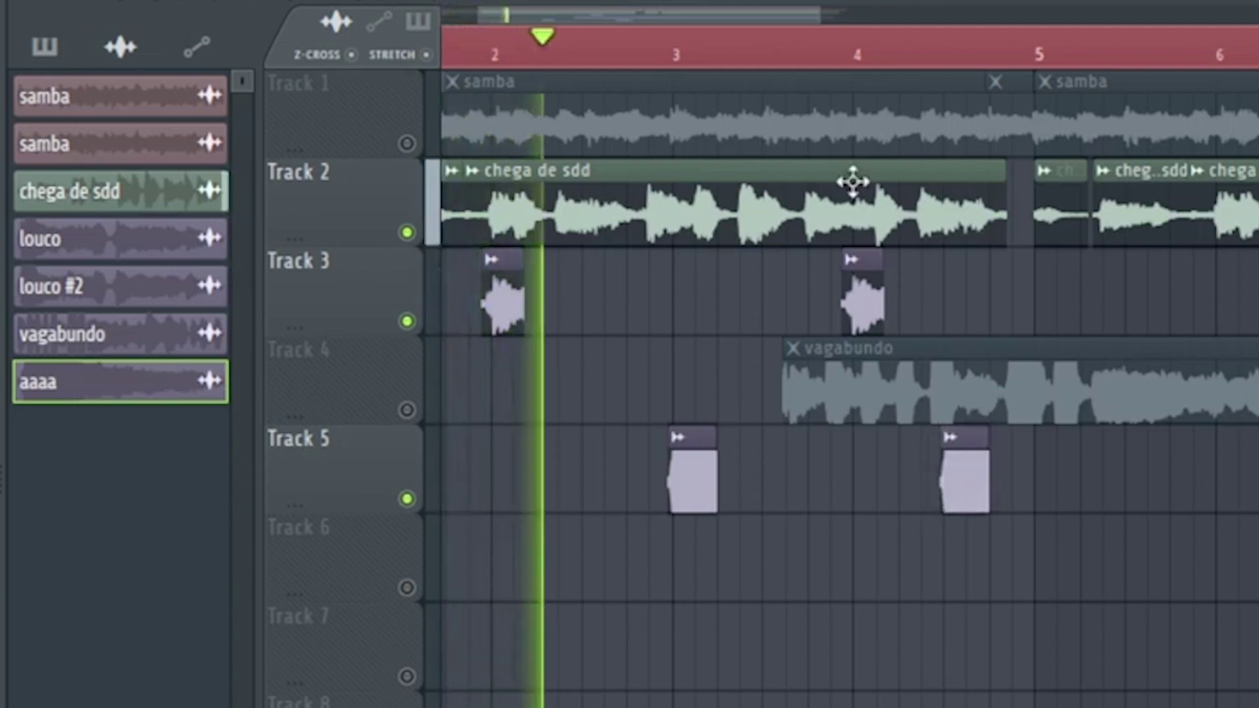
# Step: Move both aaaa clips from track 5 up to track 3
pyautogui.scroll(-2, 835, 76)
pyautogui.moveTo(937, 520); pyautogui.dragTo(625, 495)
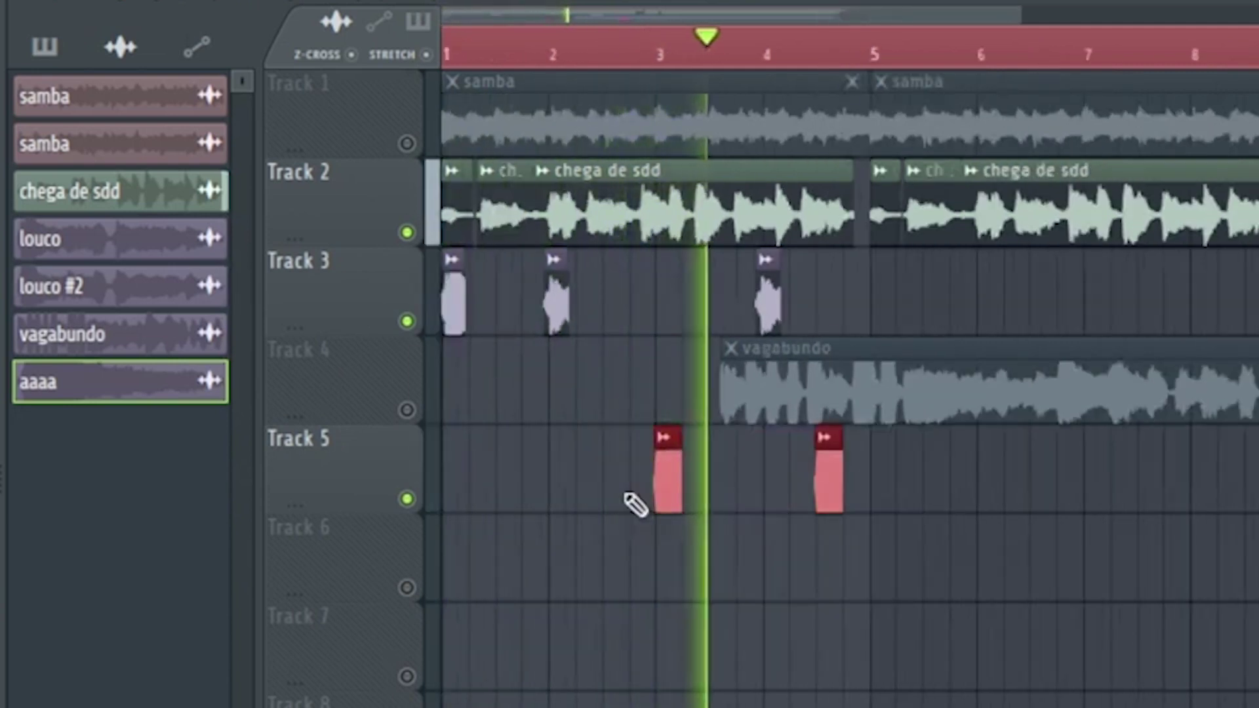
pyautogui.hotkey('shift', 'Up')
pyautogui.hotkey('shift', 'Up')
pyautogui.keyDown('ctrl'); pyautogui.click(708, 453); pyautogui.keyUp('ctrl')
# Step: Change the playlist's snap setting and duplicate all the vocal clips on track 3 starting at bar 5
pyautogui.moveTo(941, 248); pyautogui.dragTo(465, 294)
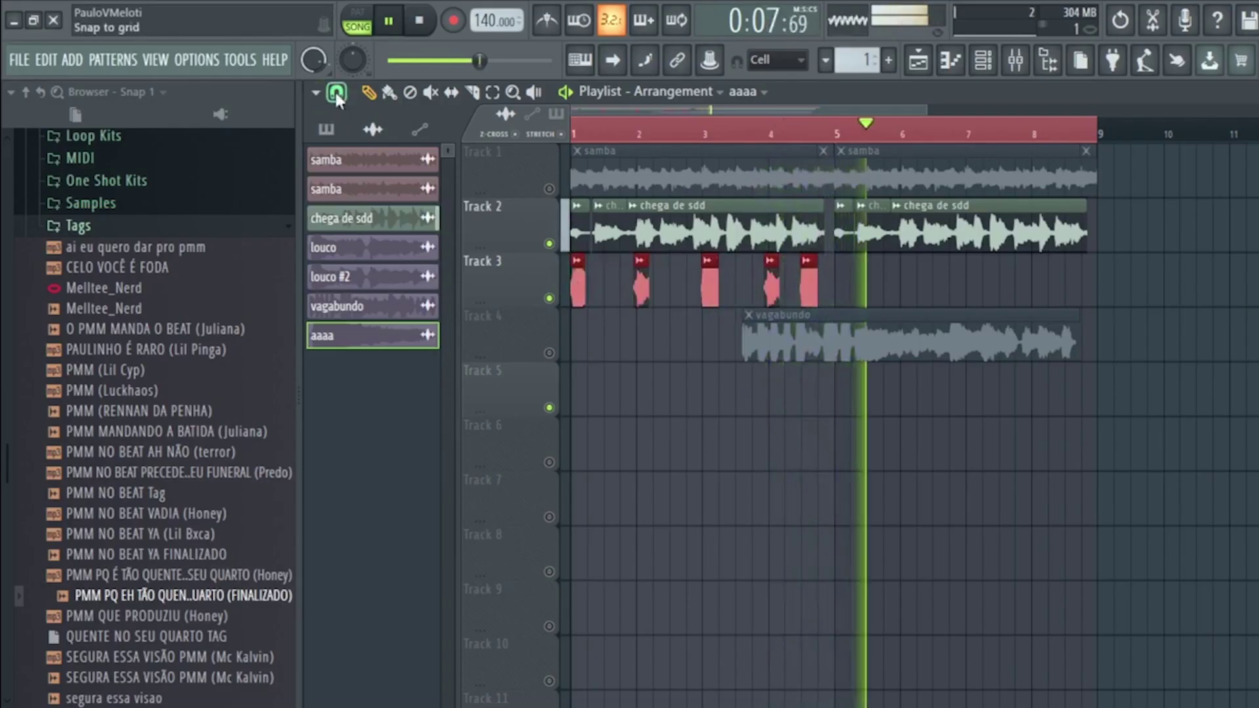
pyautogui.click(336, 92)
pyautogui.click(362, 387)
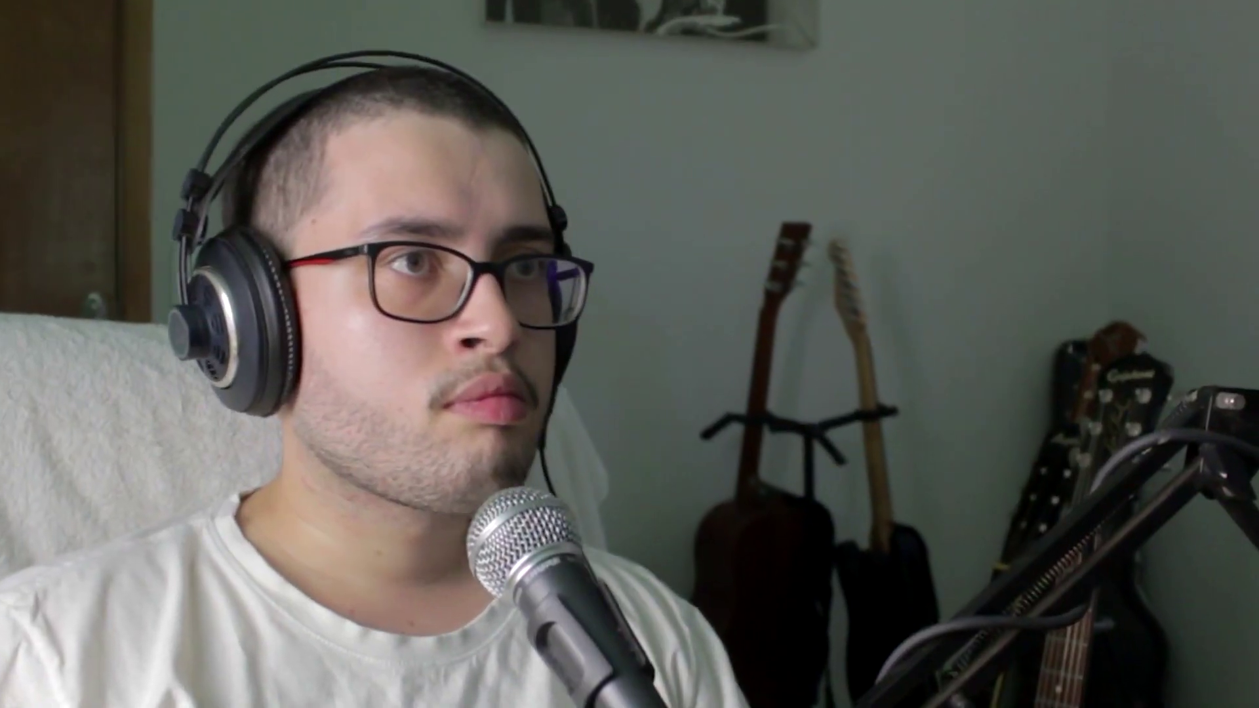
pyautogui.keyDown('ctrl'); pyautogui.scroll(-3, 559, 354); pyautogui.keyUp('ctrl')
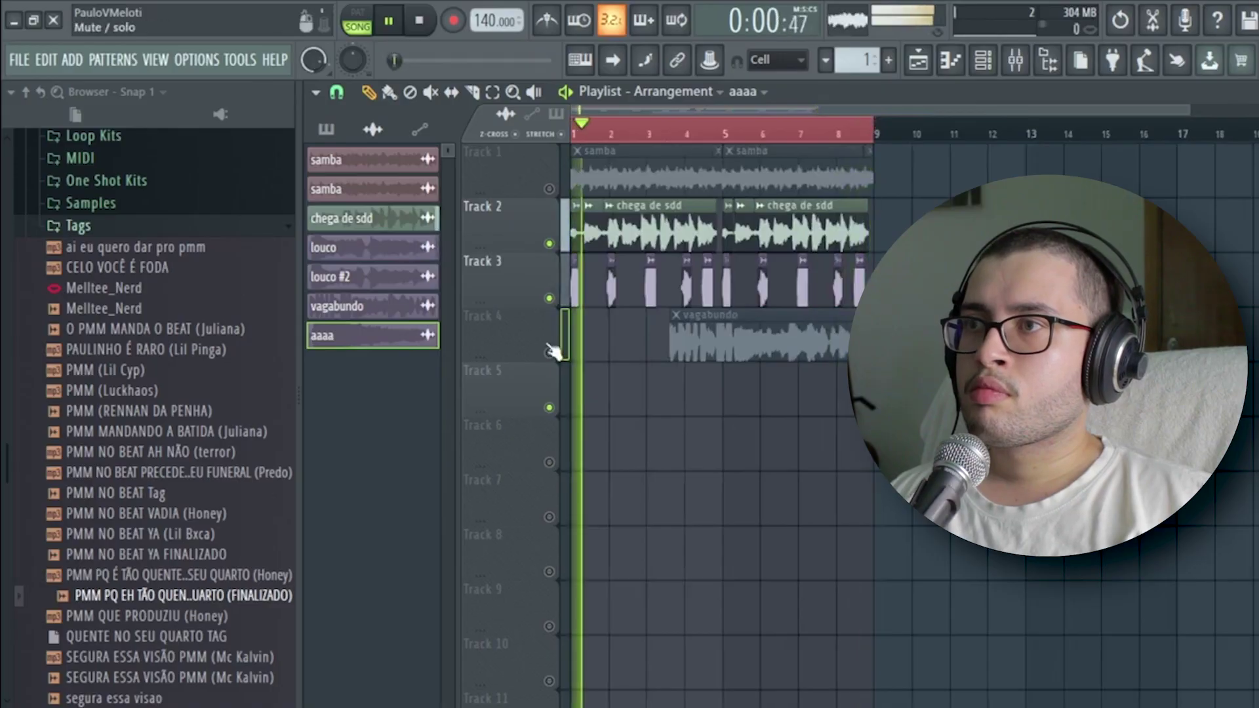
# Step: Unmute track 4 and set the vagabundo clip's pitch shift to +1200 cents
pyautogui.click(550, 353)
pyautogui.scroll(3, 655, 132)
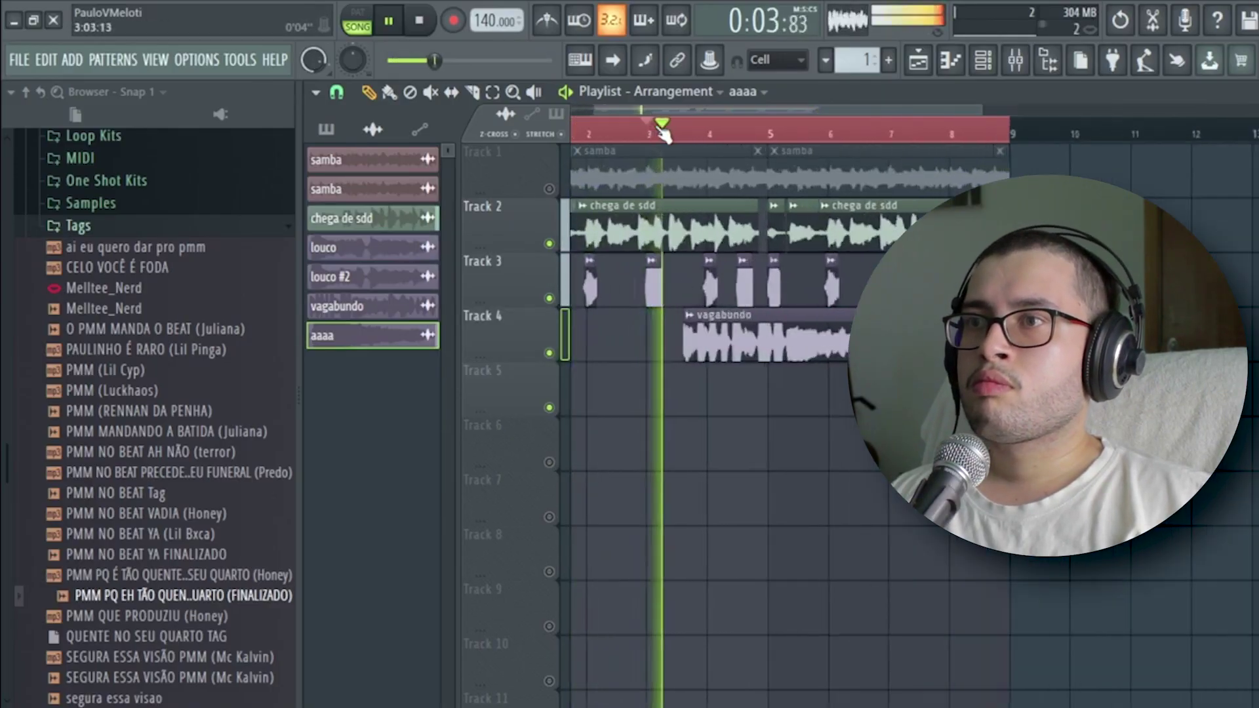
pyautogui.doubleClick(751, 351)
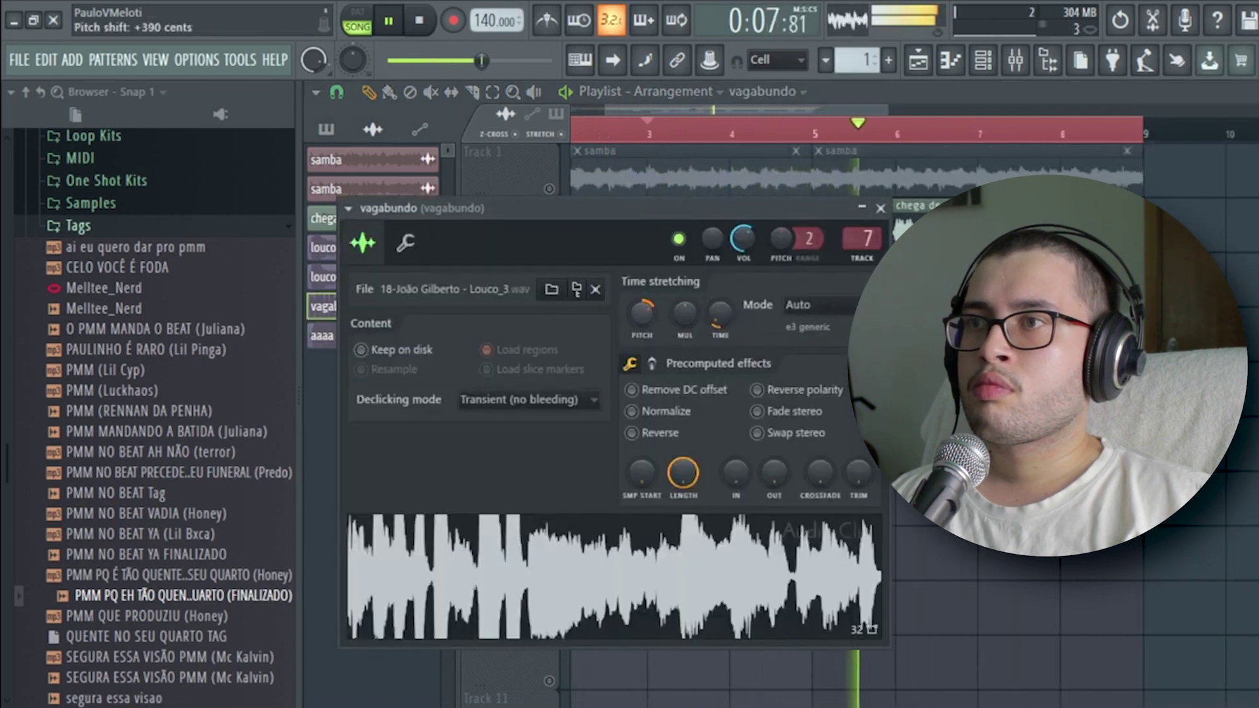
pyautogui.moveTo(643, 313); pyautogui.dragTo(667, 282)
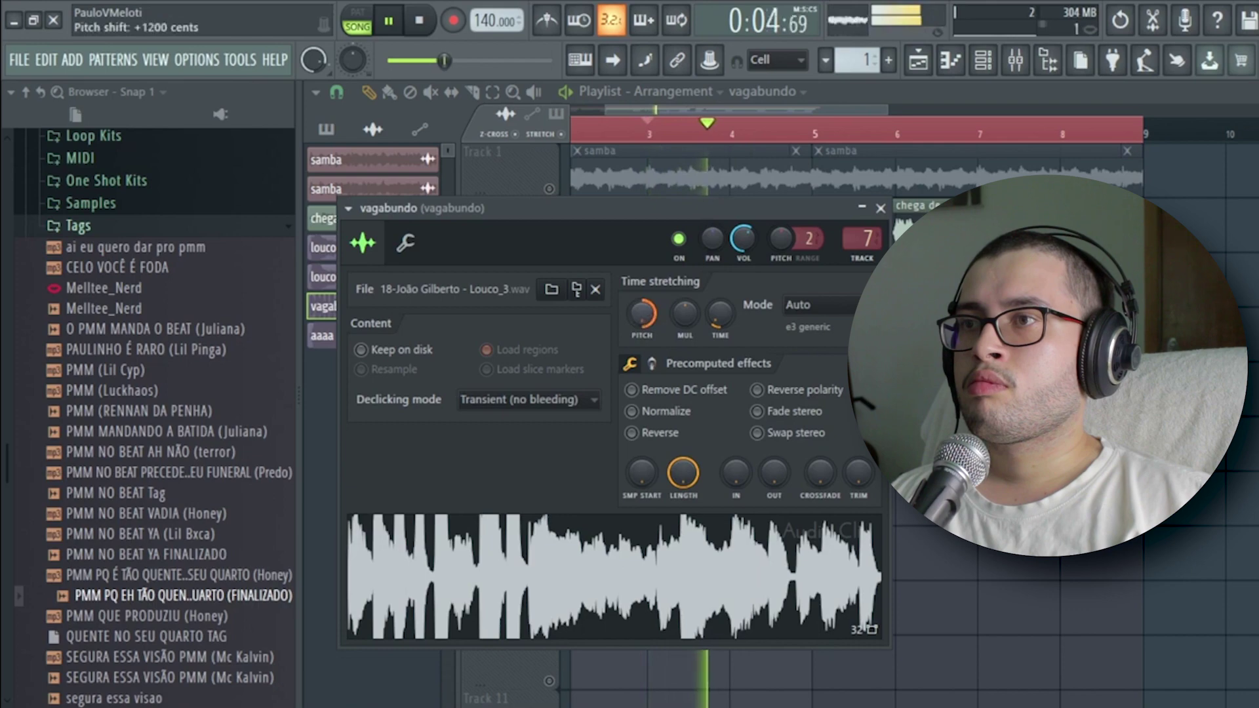
pyautogui.click(791, 105)
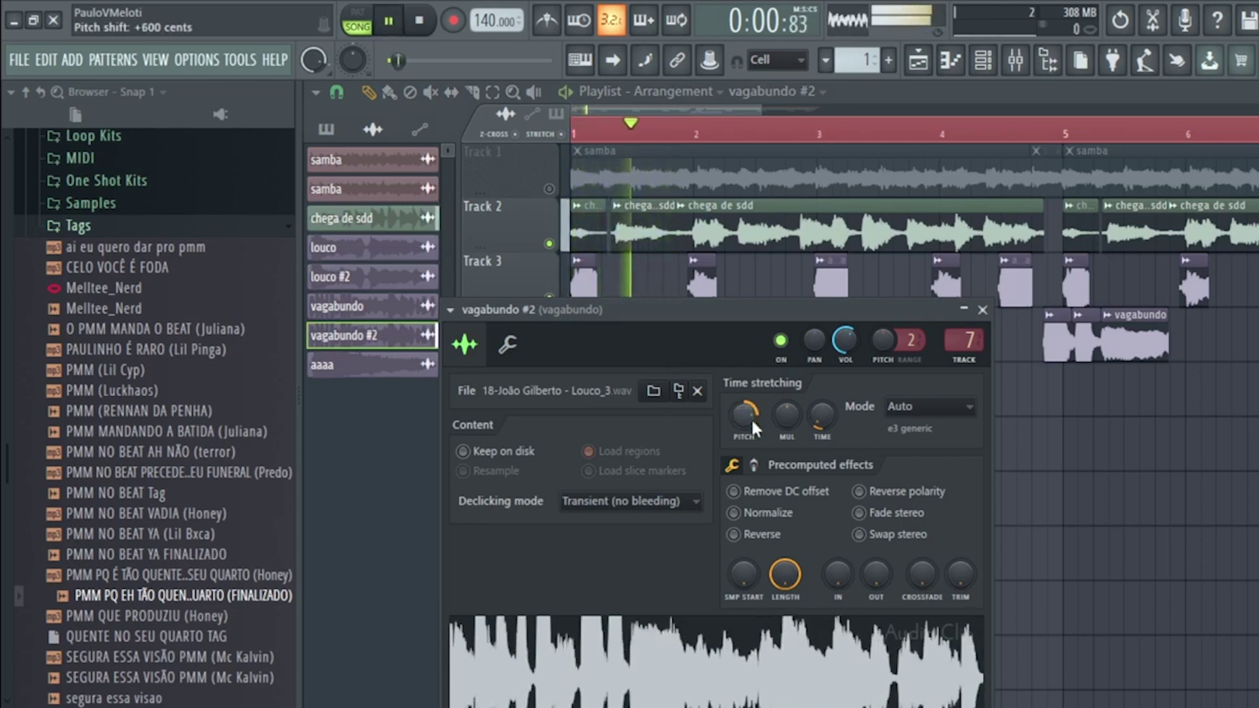
# Step: Lower the pitch shift of the vagabundo #2 clip to +500 cents while auditioning it
pyautogui.moveTo(750, 418); pyautogui.dragTo(750, 423)
pyautogui.press('space')
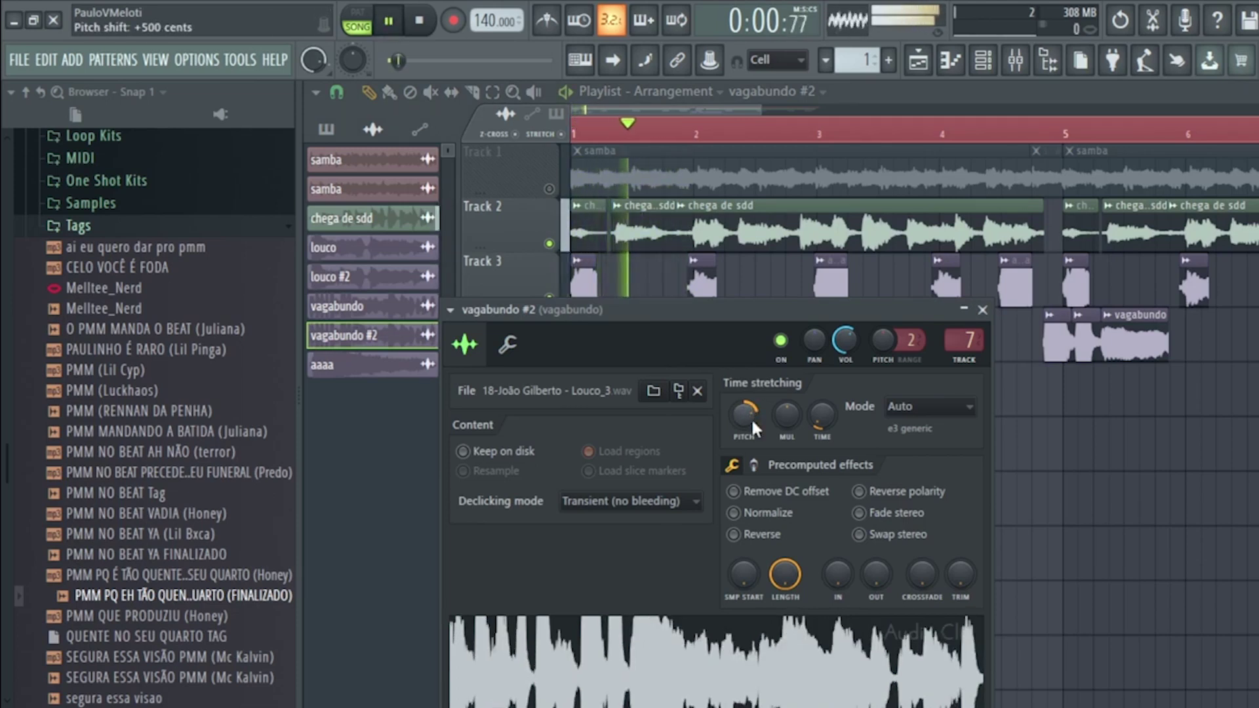
pyautogui.moveTo(750, 419)
pyautogui.mouseDown()
pyautogui.moveTo(750, 381)
pyautogui.moveTo(750, 422)
pyautogui.mouseUp()
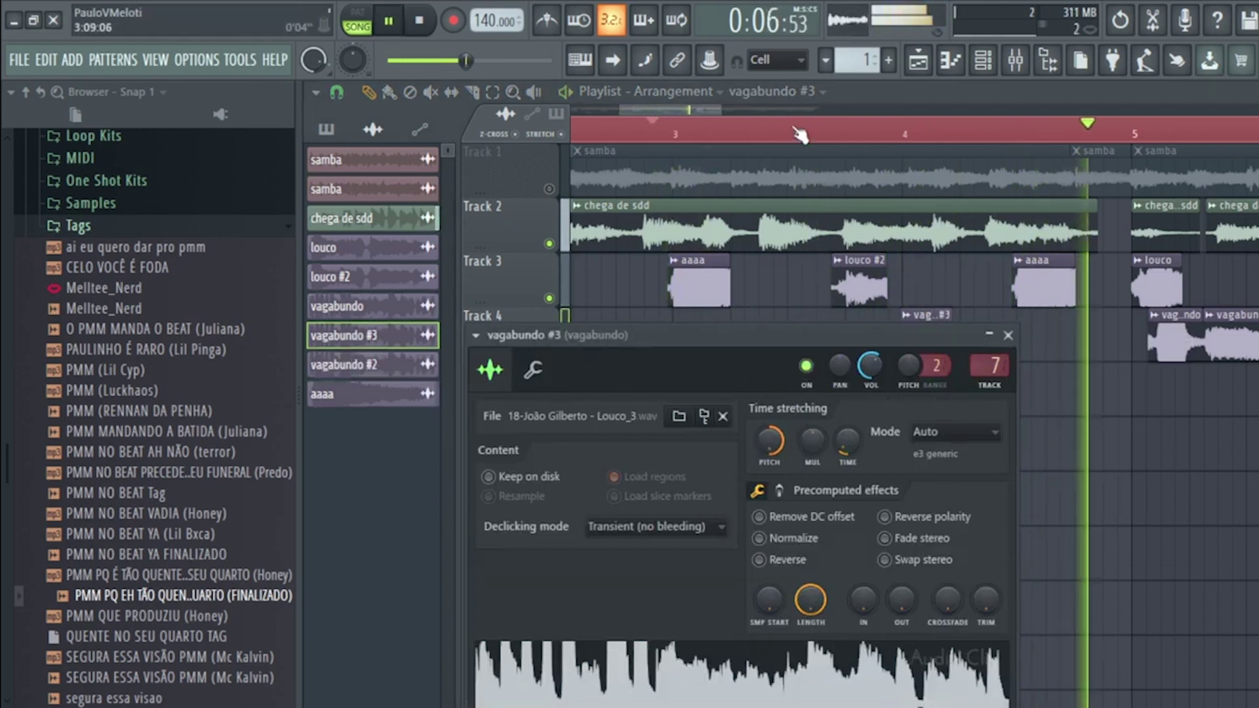
# Step: Close the vagabundo #3 settings and move the last two vagabundo pieces on track 4 to about bars 6.5 and 7.5
pyautogui.scroll(-3, 797, 134)
pyautogui.click(1007, 335)
pyautogui.moveTo(969, 351); pyautogui.dragTo(1116, 356)
pyautogui.scroll(-2, 955, 130)
pyautogui.scroll(3, 970, 132)
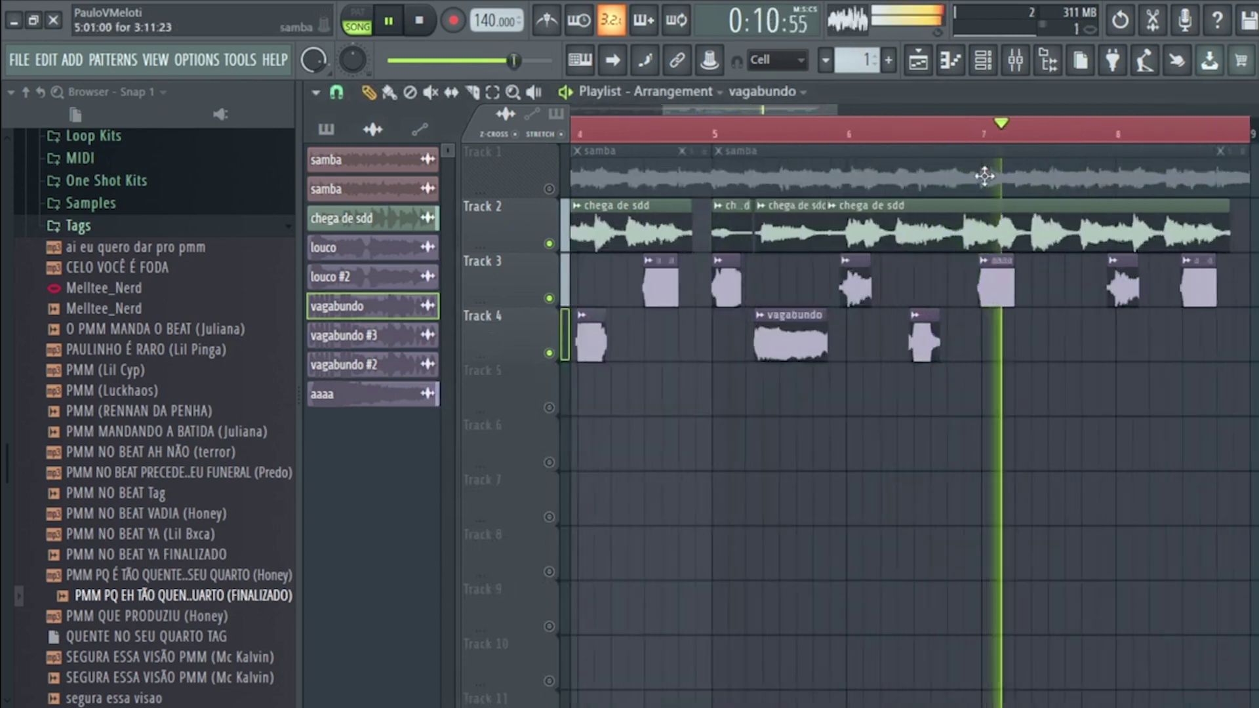
pyautogui.moveTo(795, 341); pyautogui.dragTo(1071, 342)
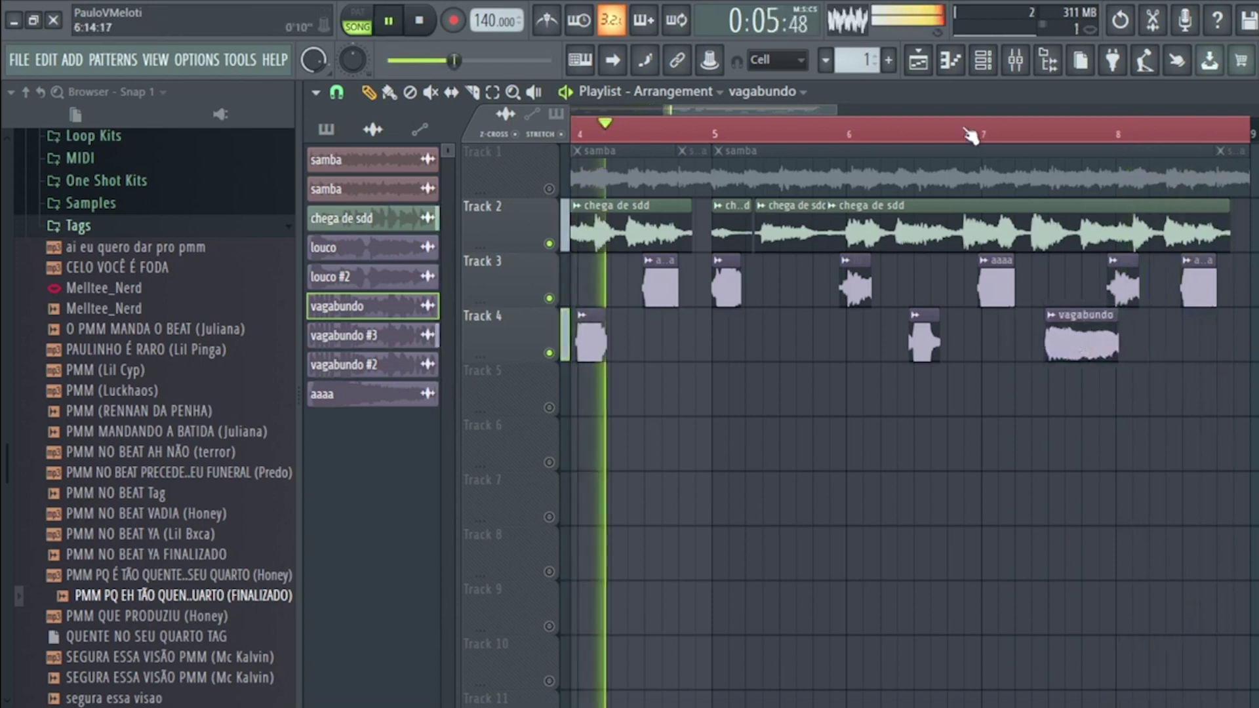
# Step: Select all the vagabundo pieces on track 4 and move them up to track 3
pyautogui.scroll(-3, 973, 129)
pyautogui.moveTo(1108, 305); pyautogui.dragTo(517, 374)
pyautogui.hotkey('shift', 'Up')
pyautogui.keyDown('ctrl'); pyautogui.click(812, 435); pyautogui.keyUp('ctrl')
pyautogui.scroll(2, 858, 133)
pyautogui.scroll(4, 857, 134)
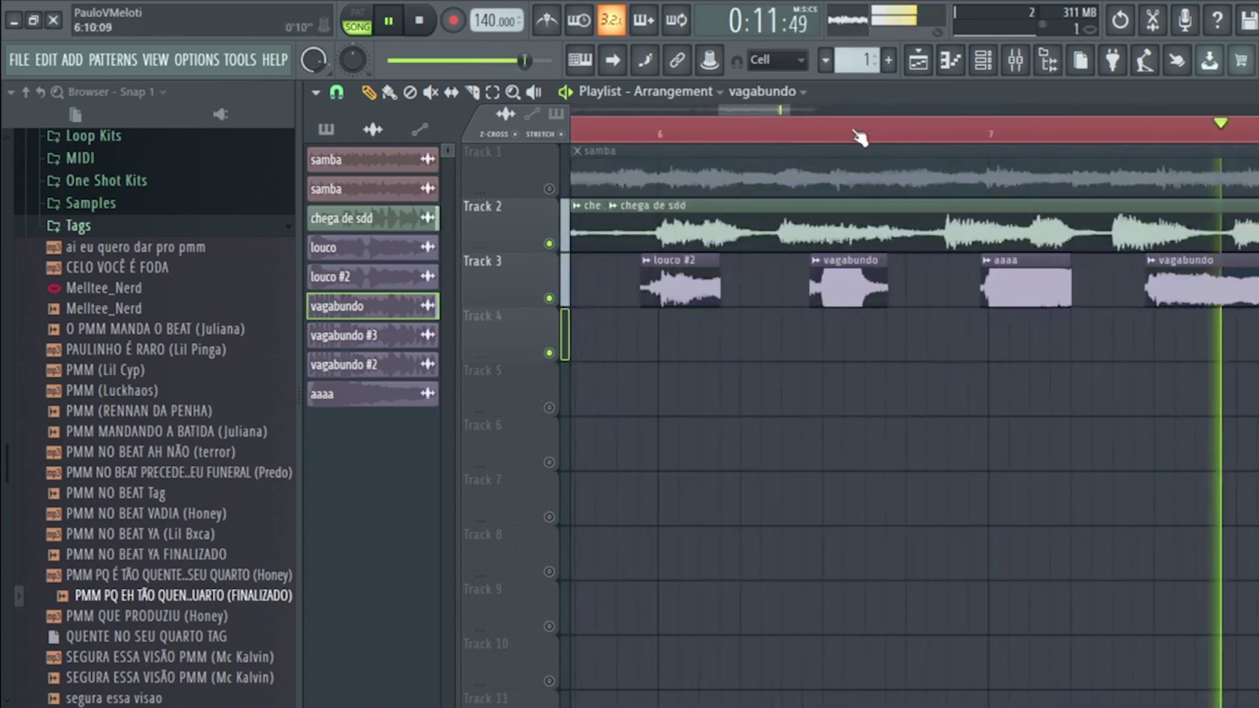
pyautogui.scroll(-4, 758, 118)
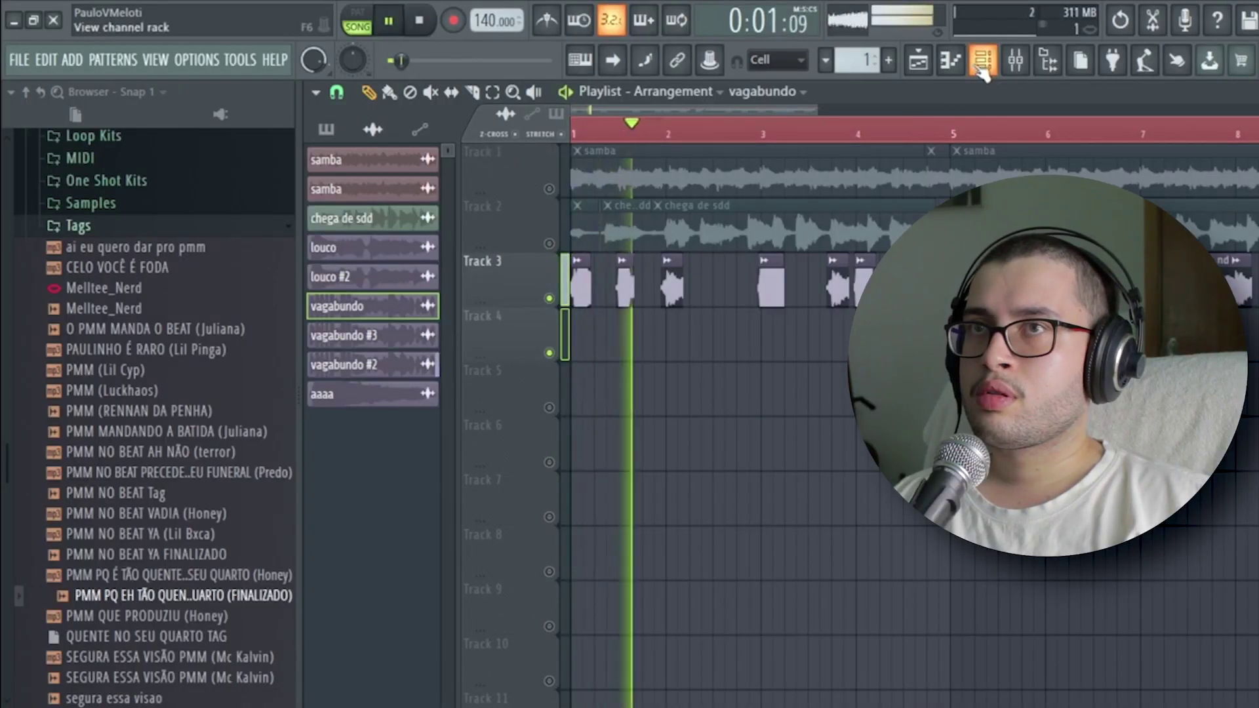
# Step: Add a Fruity parametric EQ 2 to the third effect slot of the Insert 5 mixer track
pyautogui.press('F6')
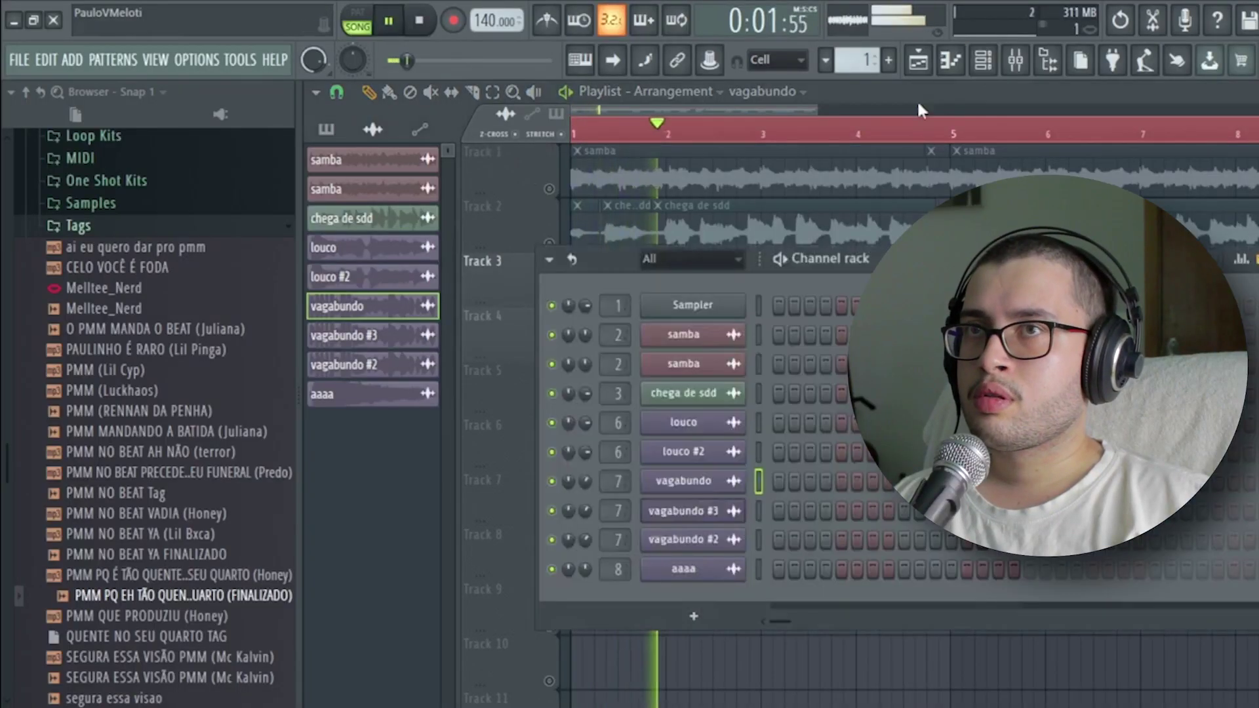
pyautogui.click(1028, 59)
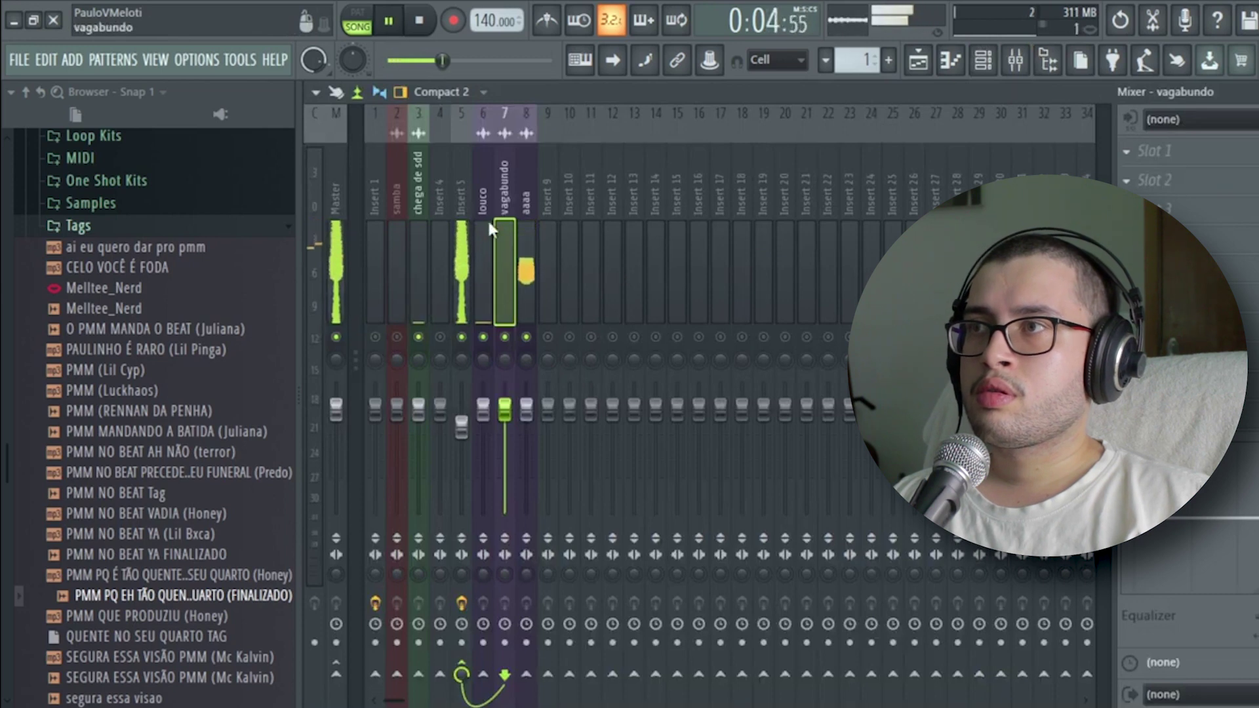
pyautogui.click(470, 221)
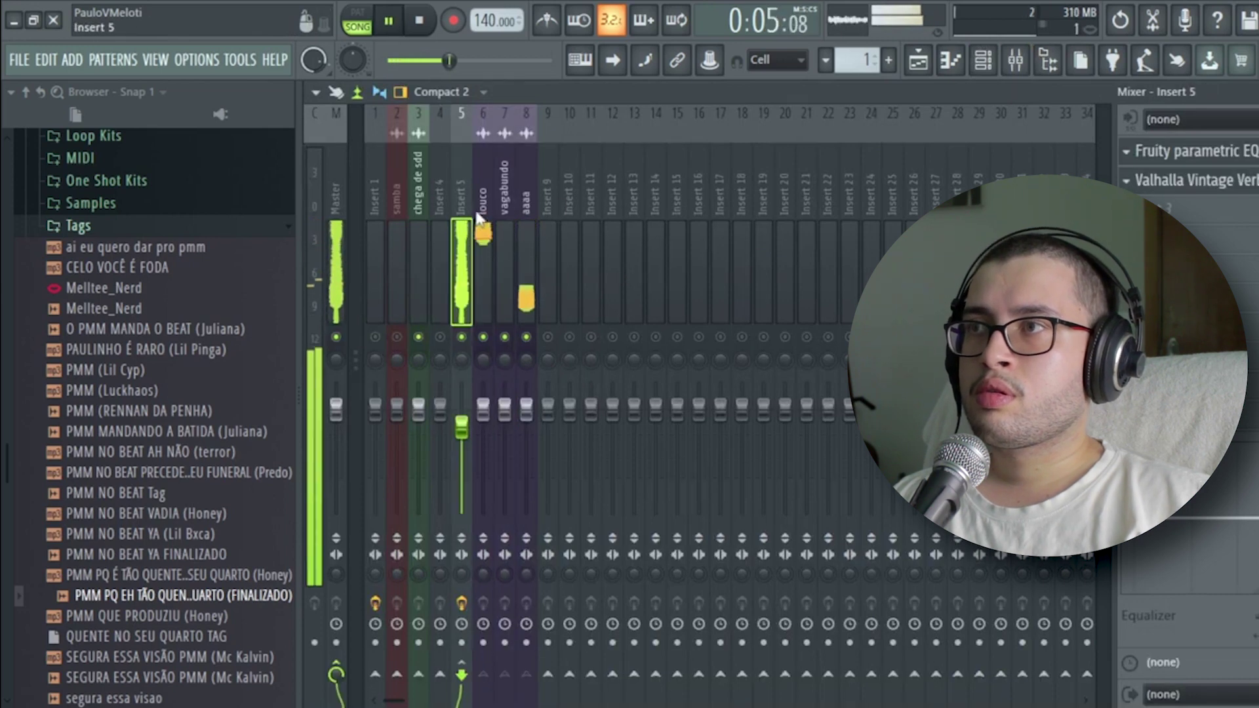
pyautogui.click(1184, 223)
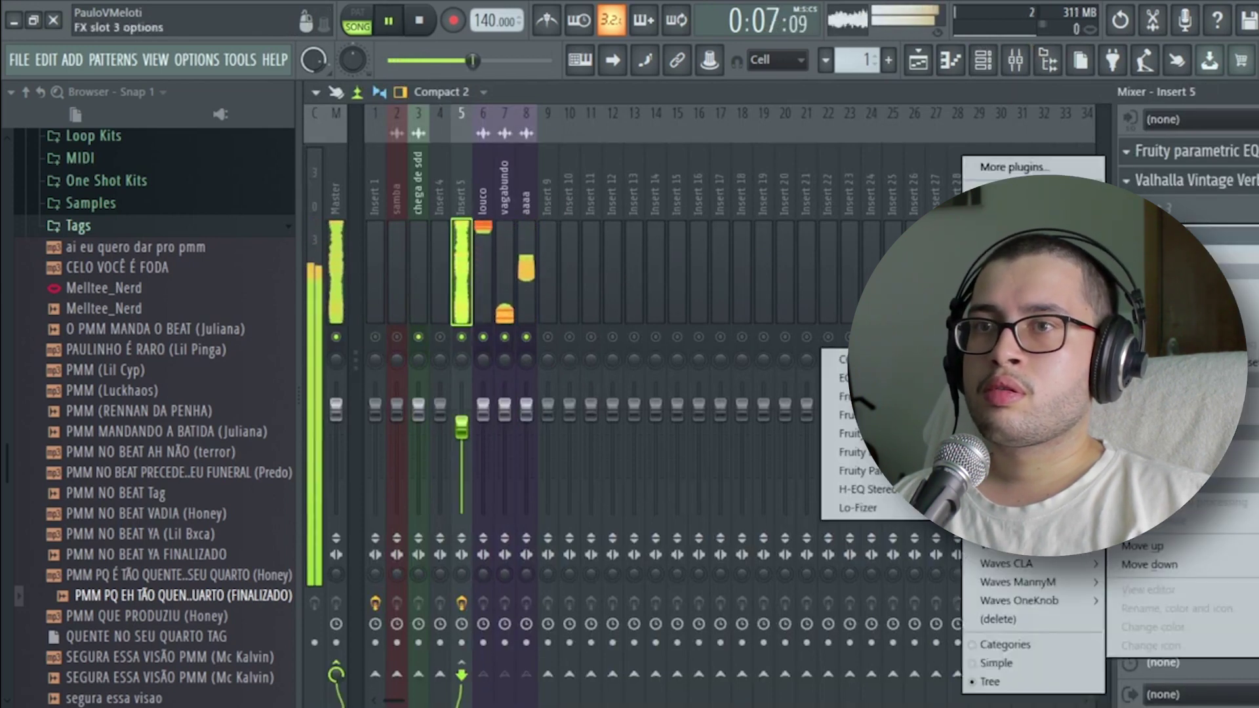
pyautogui.click(852, 470)
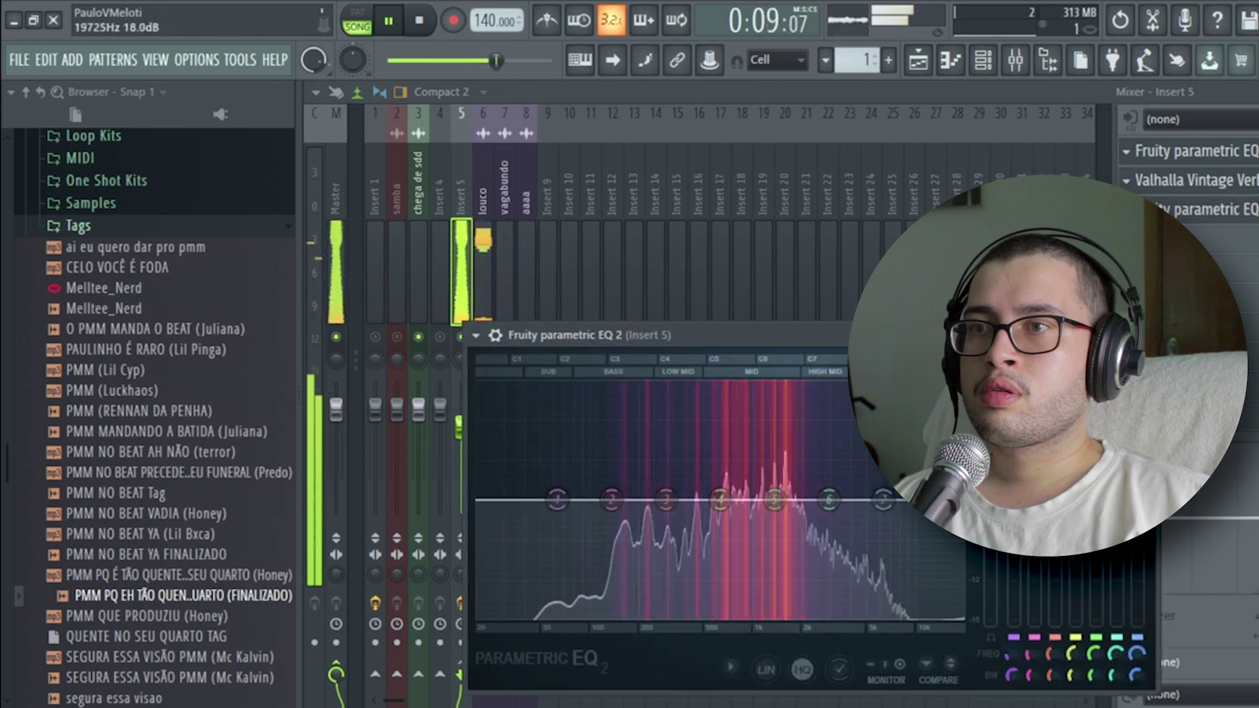
# Step: Apply the 20Hz + 18kHz cut preset to Insert 5's new equalizer and bring both cut points inward toward the mids
pyautogui.rightClick(1077, 335)
pyautogui.click(1114, 357)
pyautogui.moveTo(957, 500); pyautogui.dragTo(818, 502)
pyautogui.moveTo(477, 501); pyautogui.dragTo(688, 500)
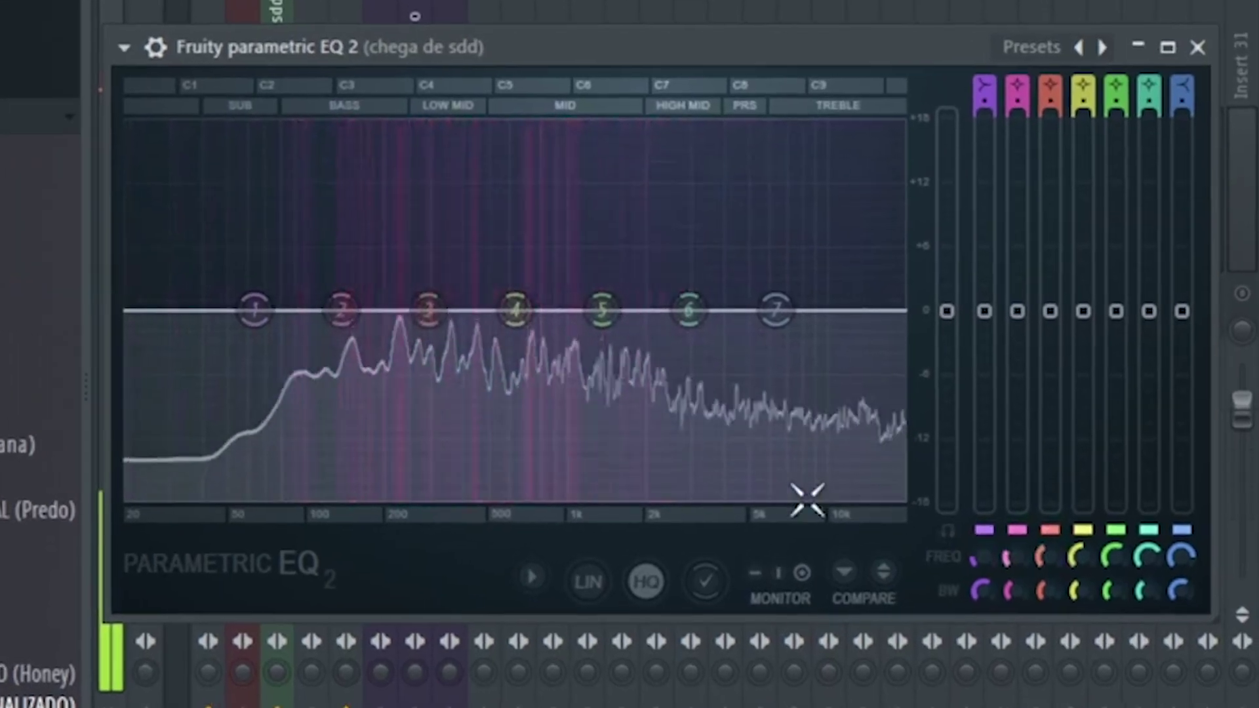
# Step: On the chega de sdd equalizer, pull band 1 down near 100 Hz, boost band 4 between 1 and 2 kHz, and lower band 7
pyautogui.moveTo(253, 304); pyautogui.dragTo(328, 502)
pyautogui.moveTo(510, 308); pyautogui.dragTo(613, 234)
pyautogui.moveTo(778, 308); pyautogui.dragTo(764, 494)
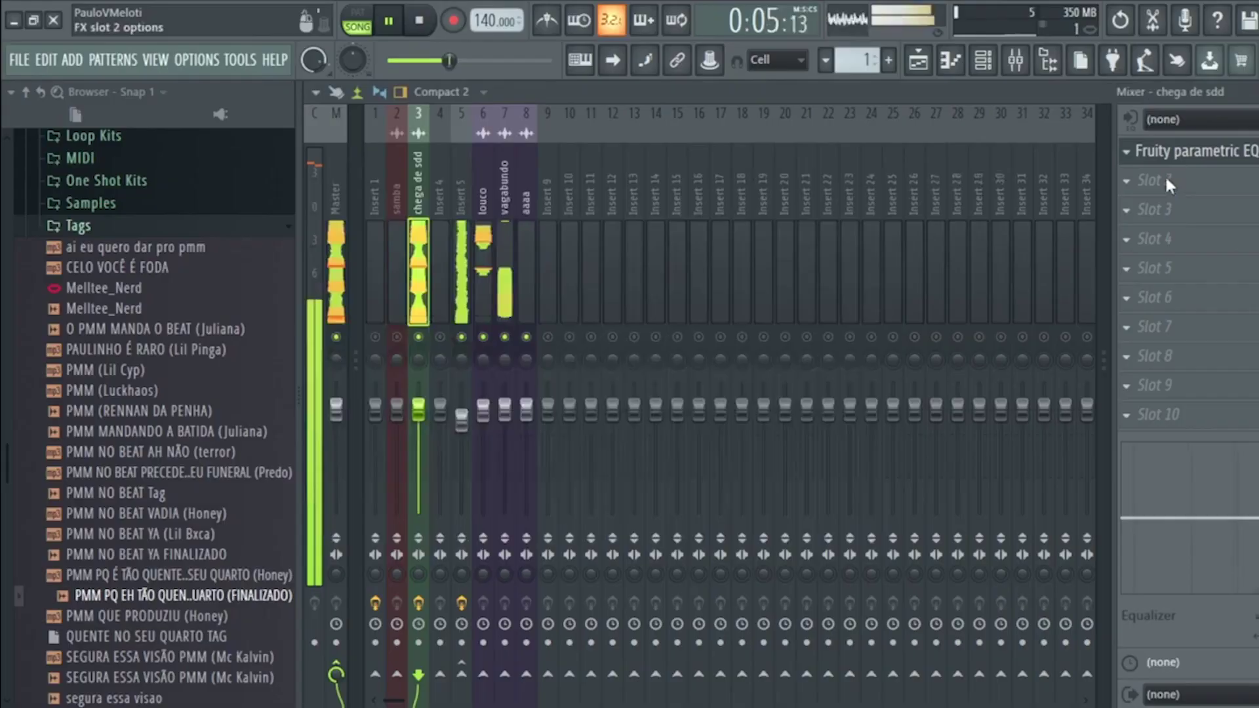
# Step: Add Fruity Reeverb 2 to the chega de sdd mixer track's second effect slot
pyautogui.click(1164, 175)
pyautogui.moveTo(1022, 286)
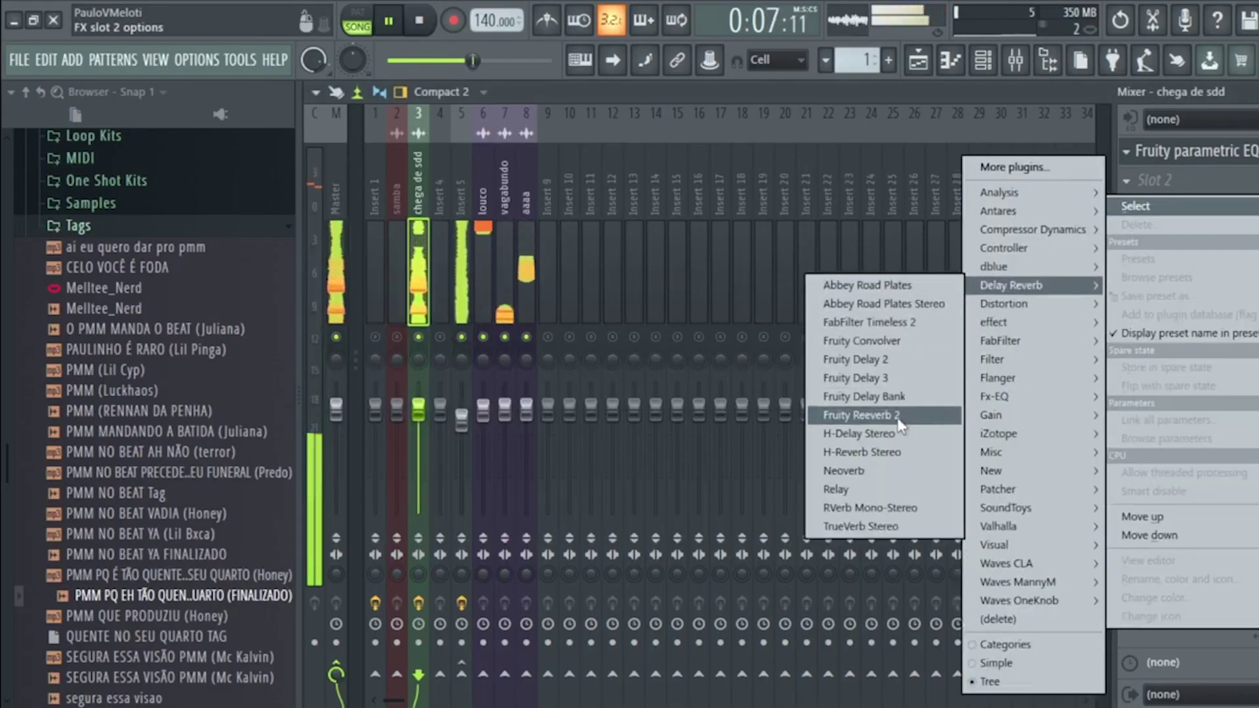
pyautogui.click(852, 396)
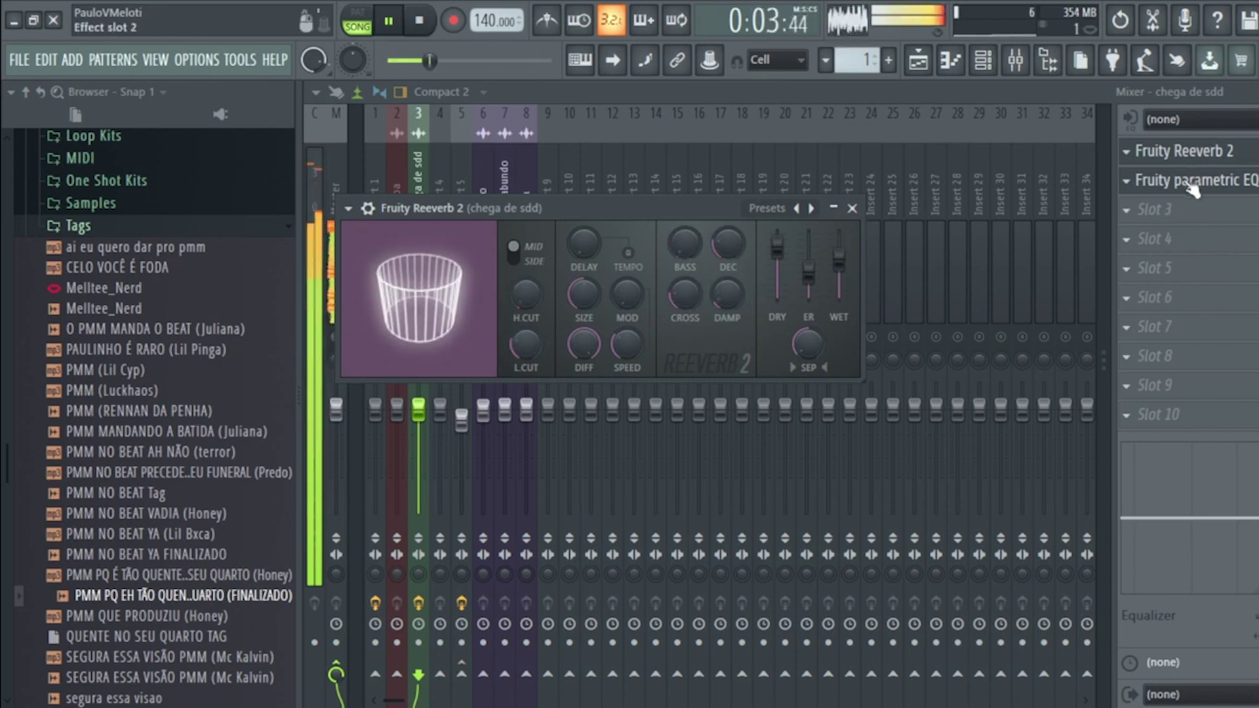
# Step: Add RC-20 Retro Color to the chega de sdd mixer track's third effect slot
pyautogui.click(1180, 222)
pyautogui.moveTo(996, 324)
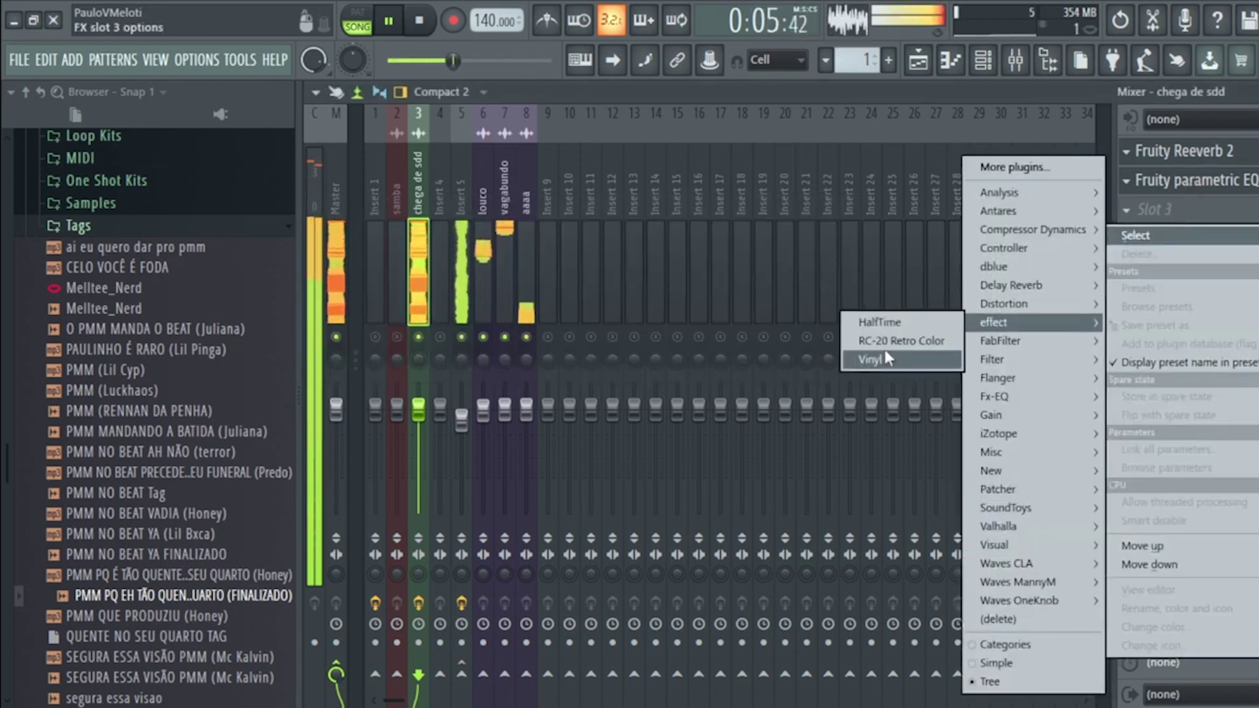
pyautogui.click(921, 342)
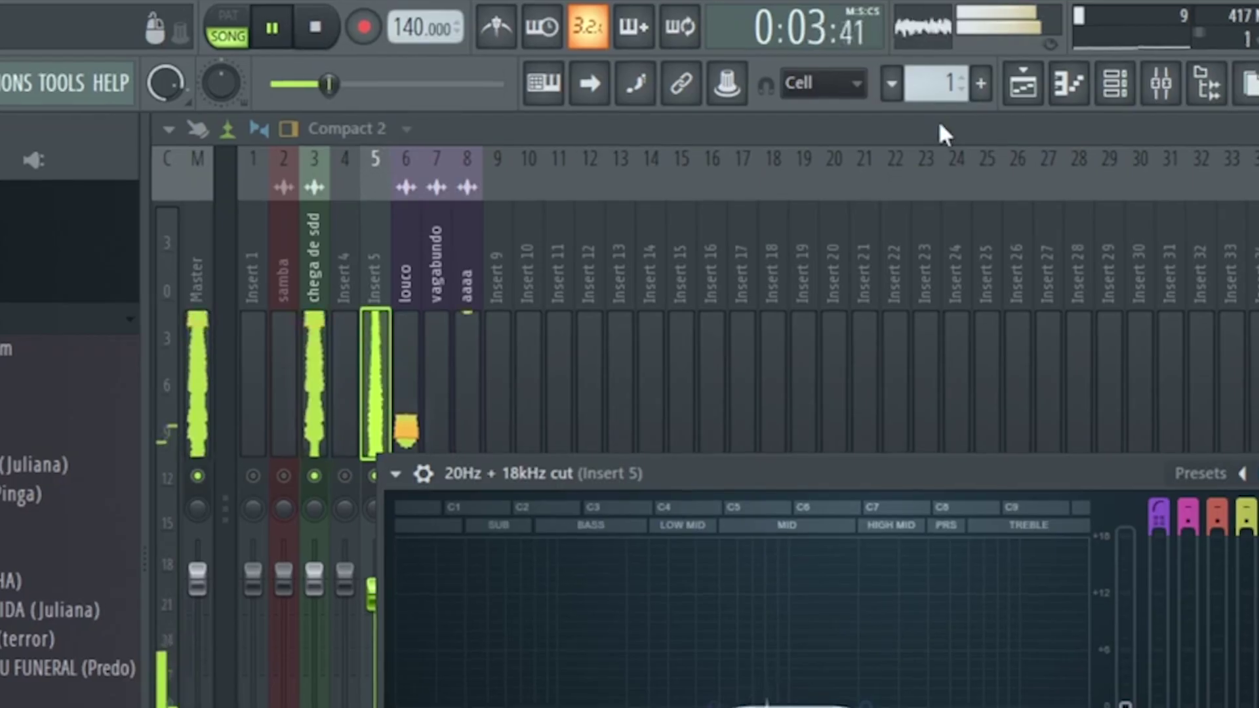
# Step: Check the playlist, return to the mixer and lower the volumes of the louco, vagabundo and aaaa tracks
pyautogui.click(918, 60)
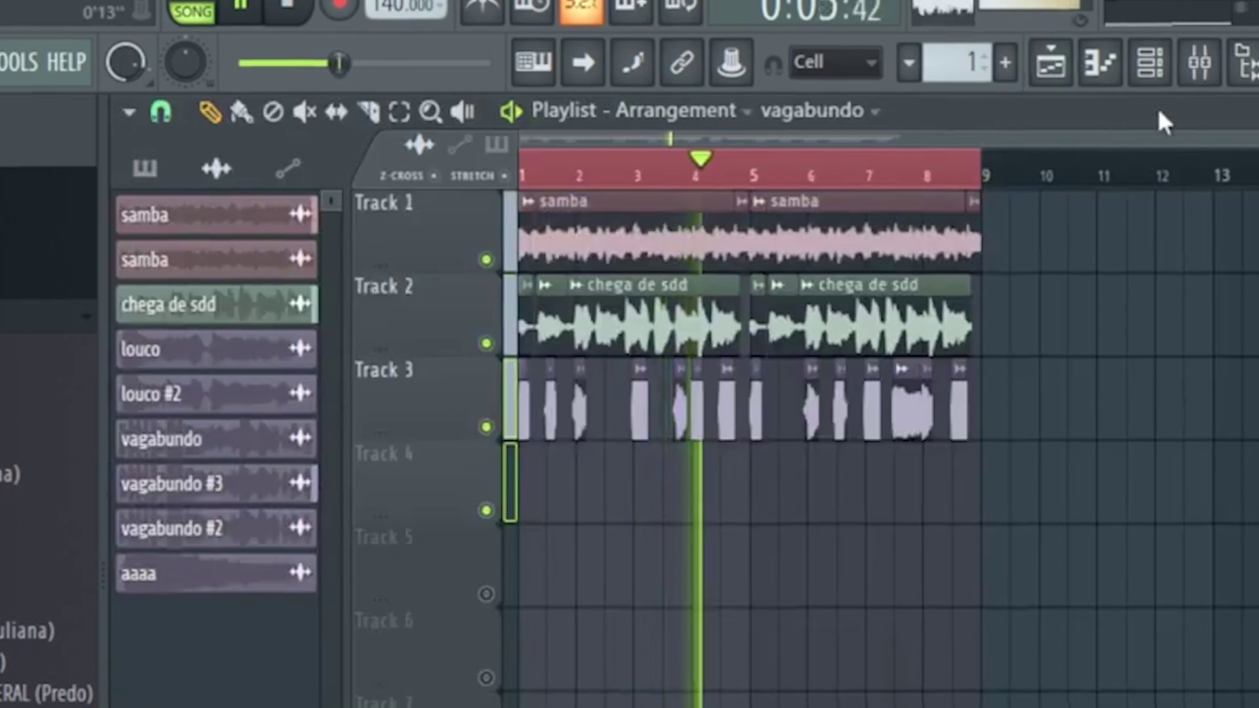
pyautogui.click(1188, 68)
pyautogui.click(398, 363)
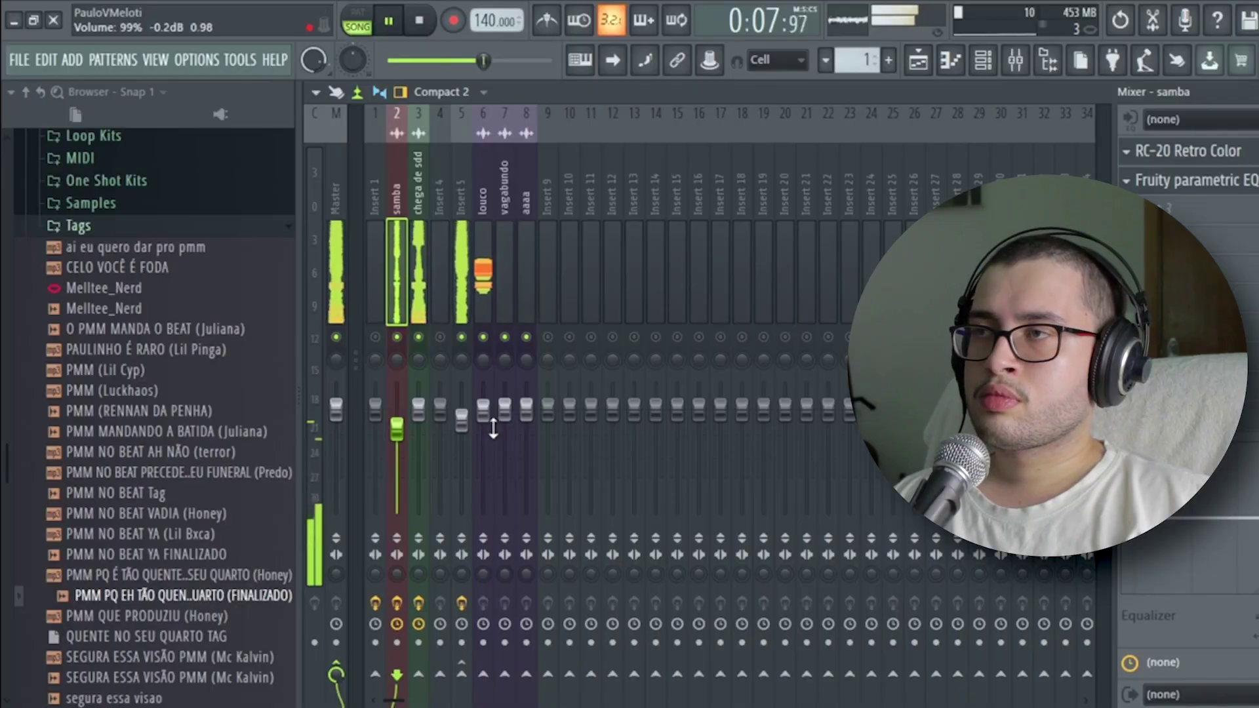
pyautogui.click(483, 440)
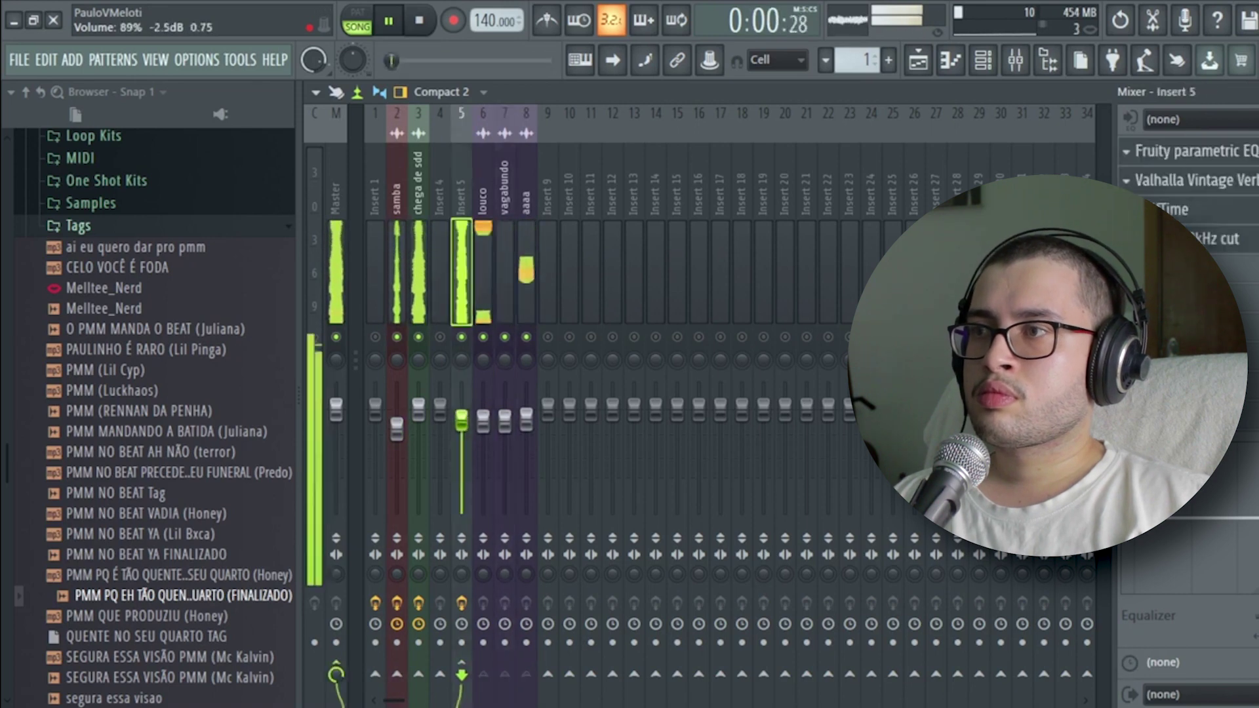
# Step: Mute all clips on tracks 1 to 3 in the playlist and play the beat br sample clip on its own
pyautogui.click(918, 65)
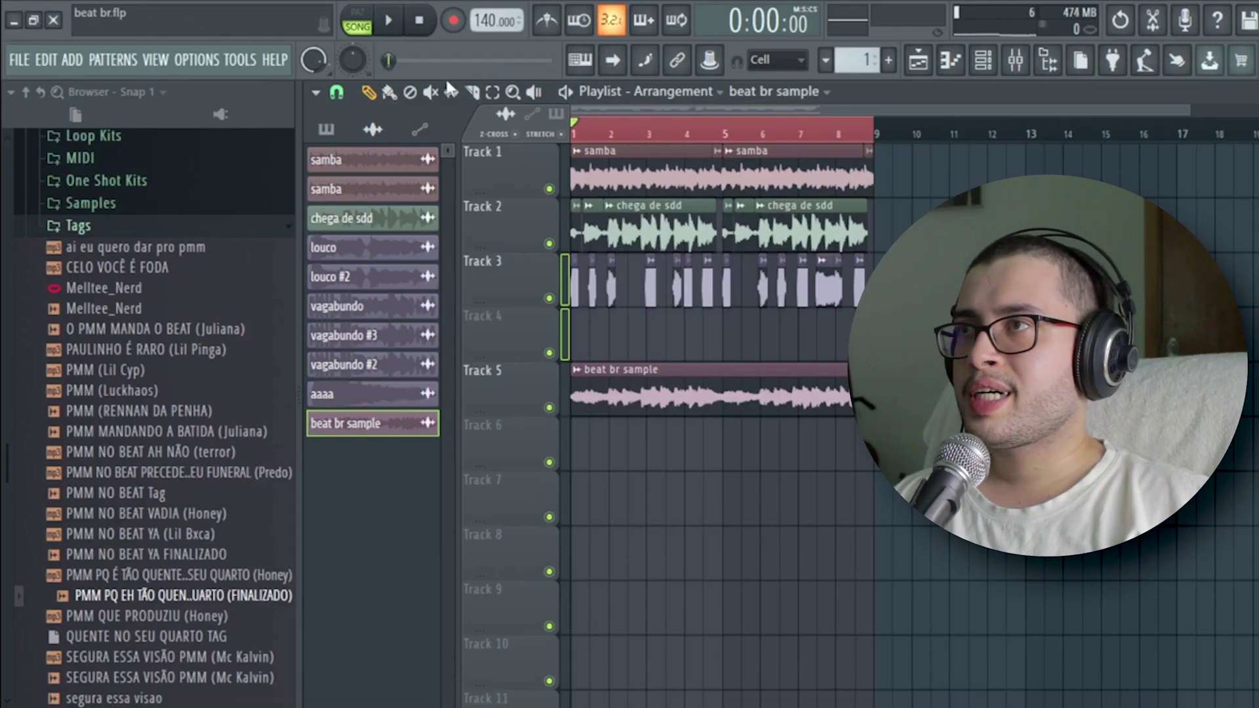
pyautogui.moveTo(714, 171); pyautogui.dragTo(713, 244)
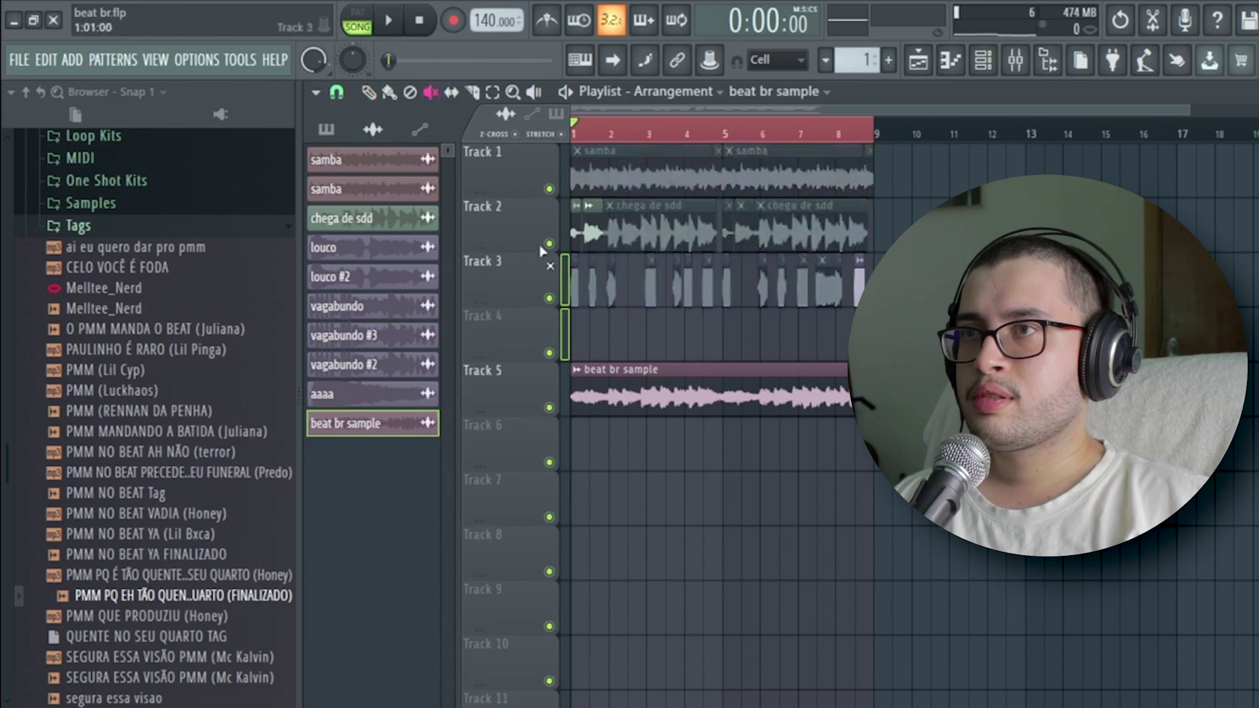
pyautogui.press('space')
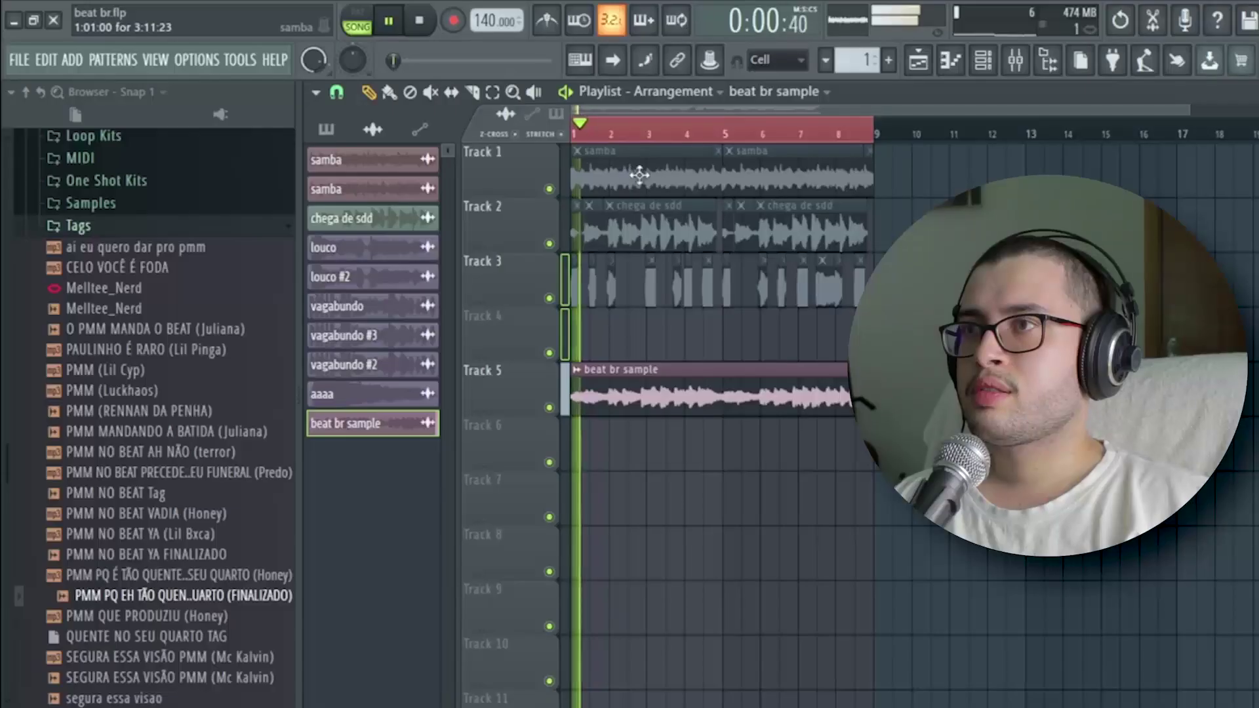
# Step: Turn on Normalize in the beat br sample clip's settings and close them
pyautogui.doubleClick(826, 380)
pyautogui.click(784, 564)
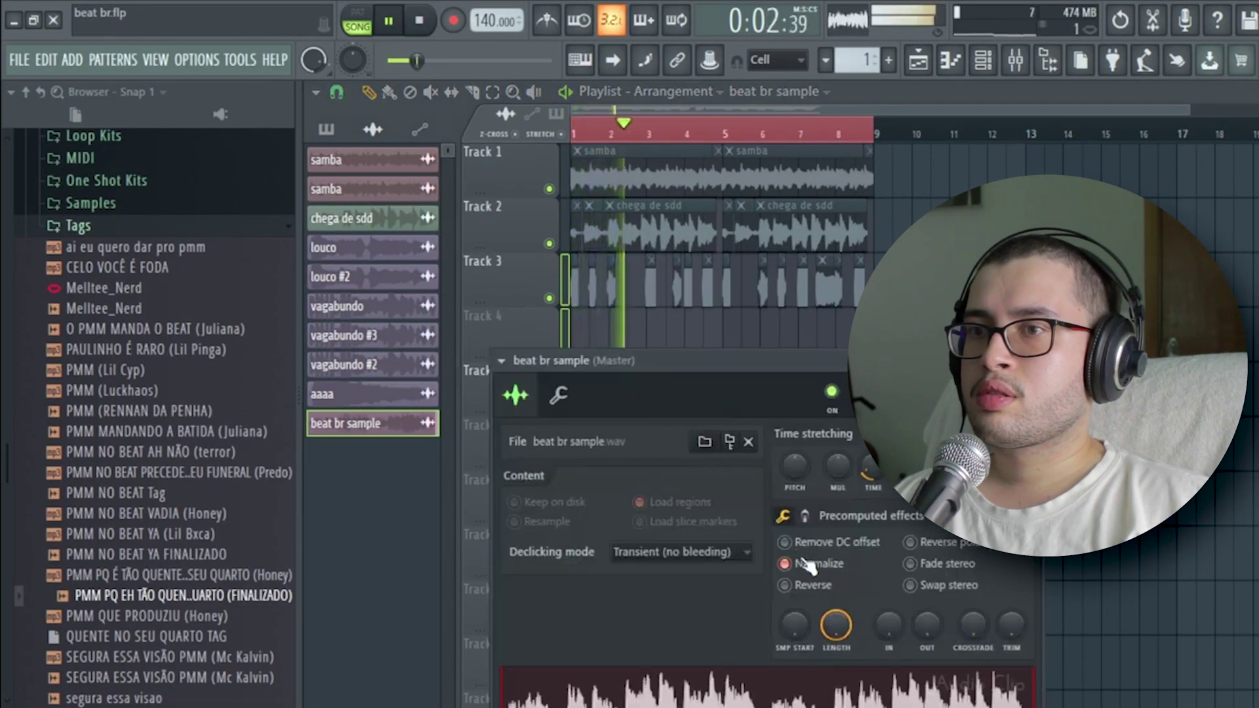
pyautogui.press('Escape')
# Step: In RC-20 Retro Color on the beat br sample mixer track, enable the wobble Stereo option, raise Wobble slightly and set Space to 10%
pyautogui.click(993, 64)
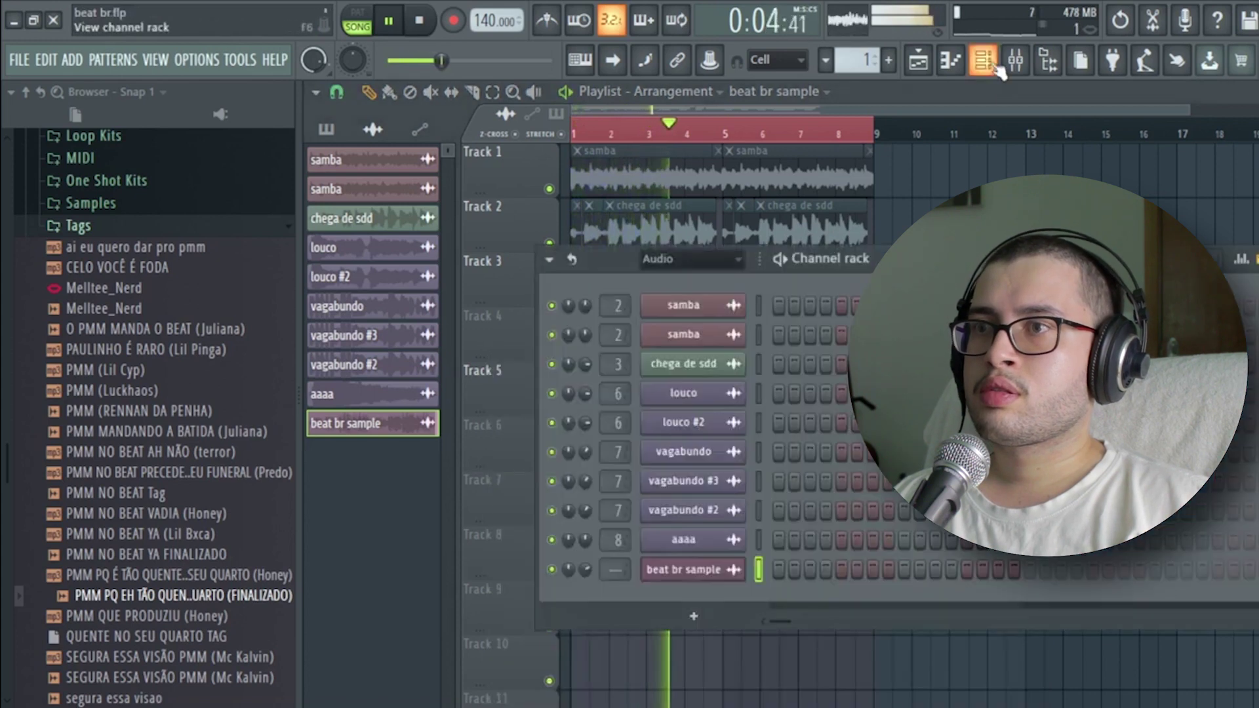
pyautogui.click(1014, 62)
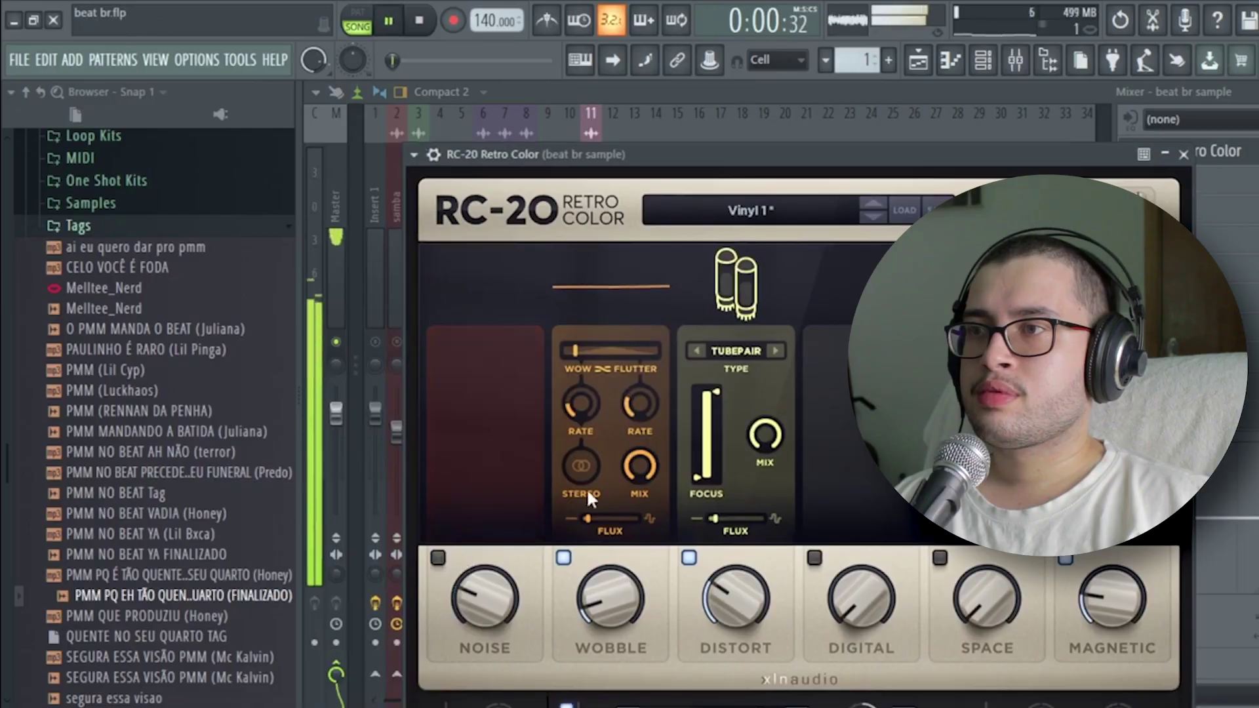
pyautogui.click(591, 464)
pyautogui.moveTo(597, 579); pyautogui.dragTo(600, 576)
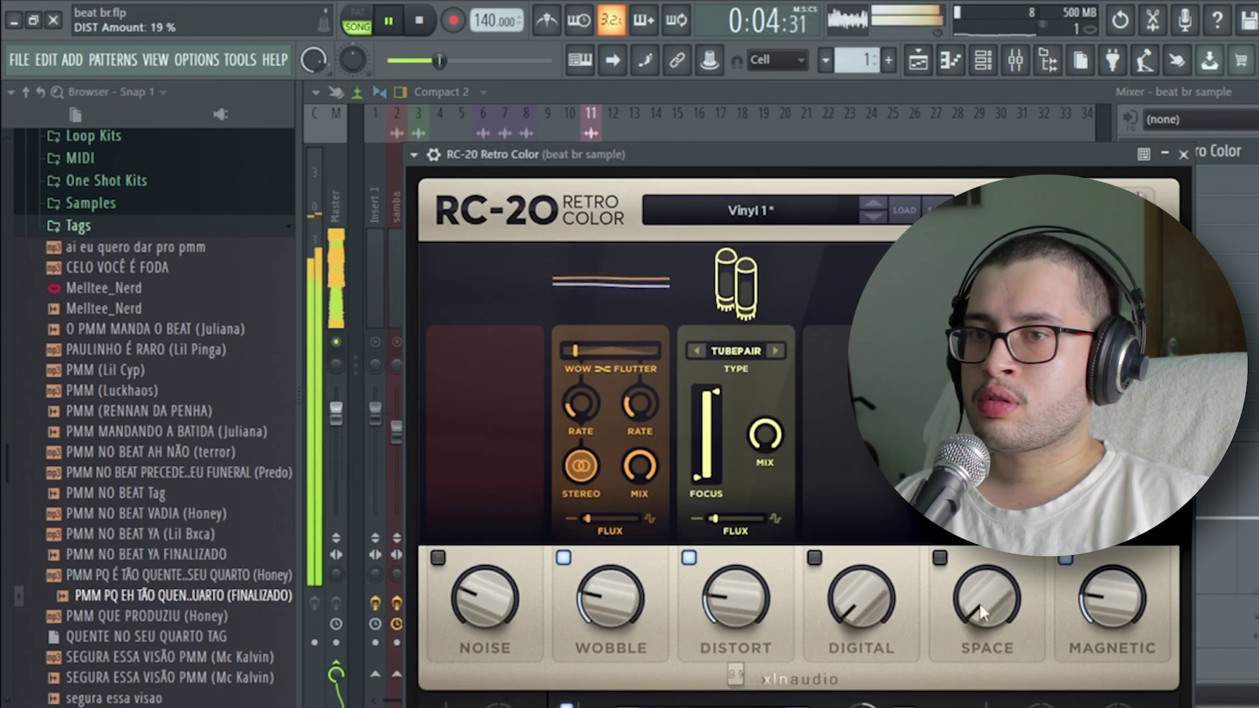
pyautogui.moveTo(979, 601); pyautogui.dragTo(979, 574)
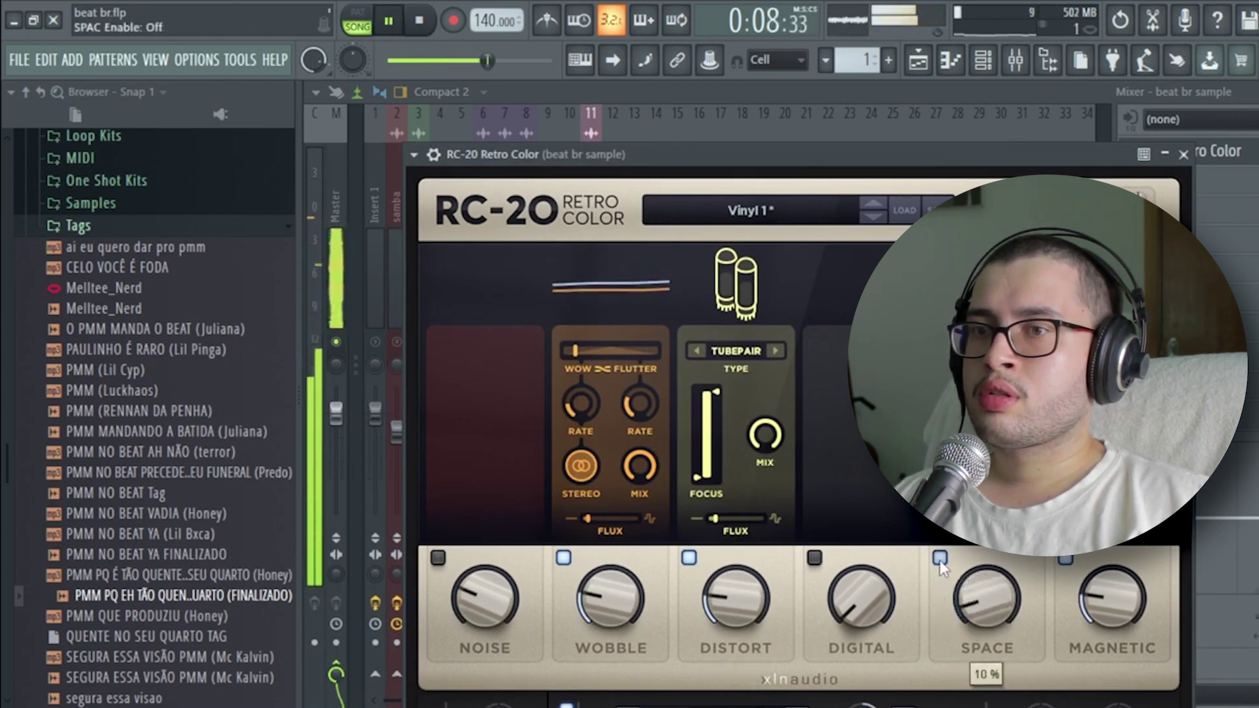
pyautogui.click(796, 94)
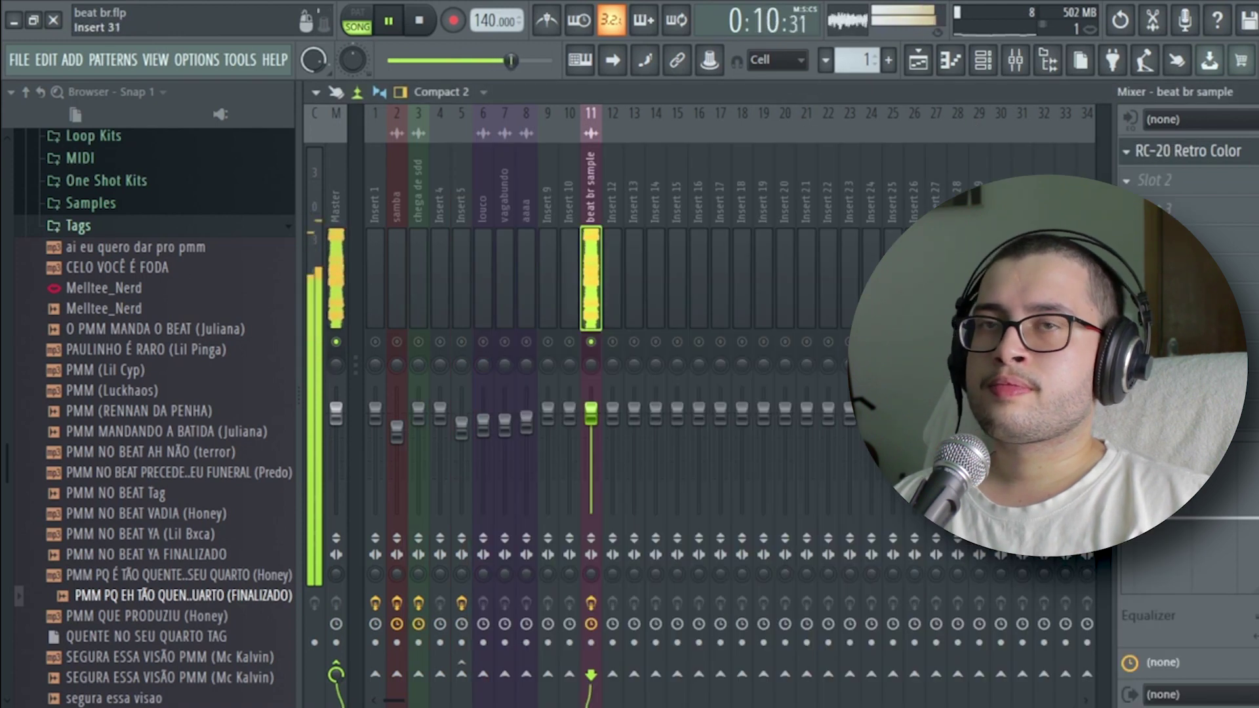
# Step: Add the HalfTime effect to the second slot of the beat br sample mixer track
pyautogui.click(1177, 187)
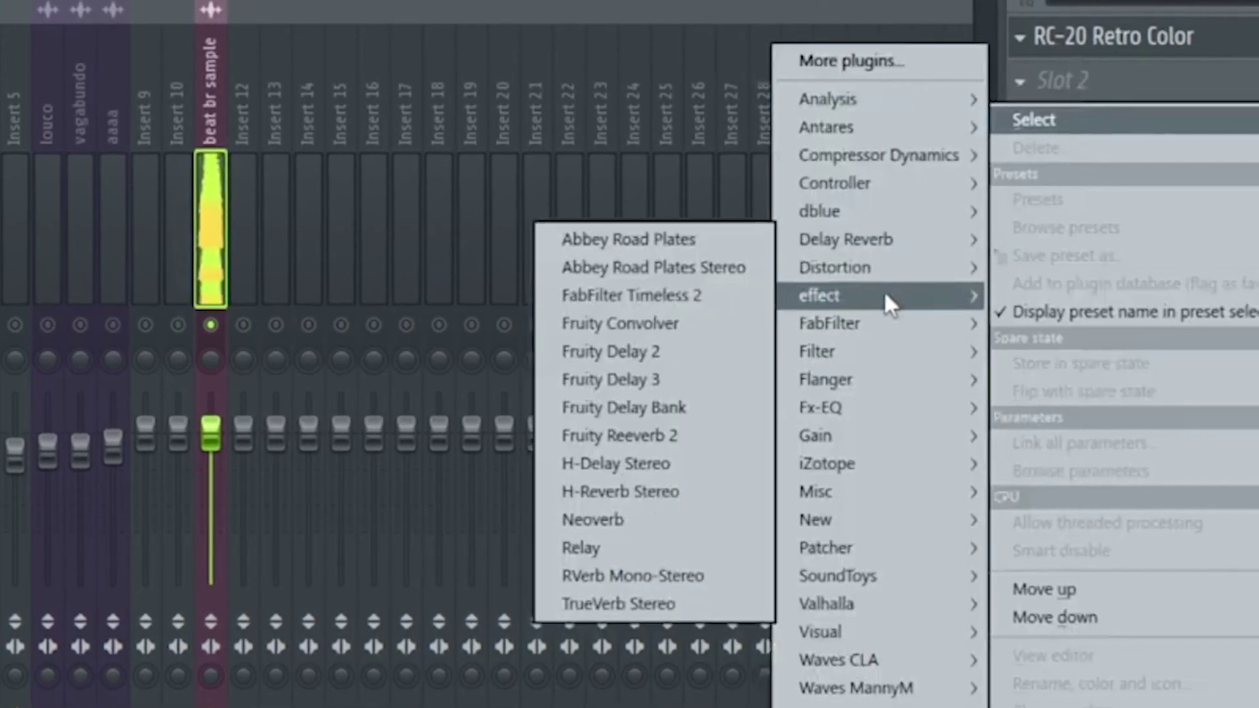
pyautogui.moveTo(889, 303)
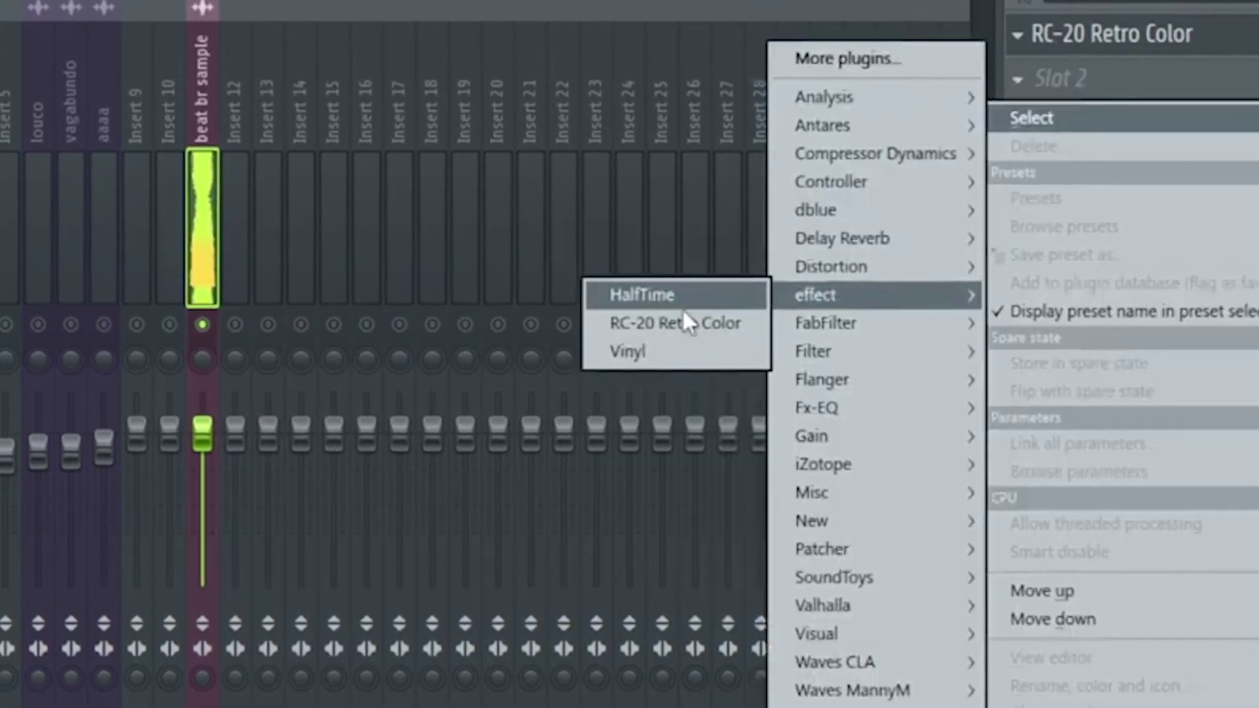
pyautogui.click(643, 293)
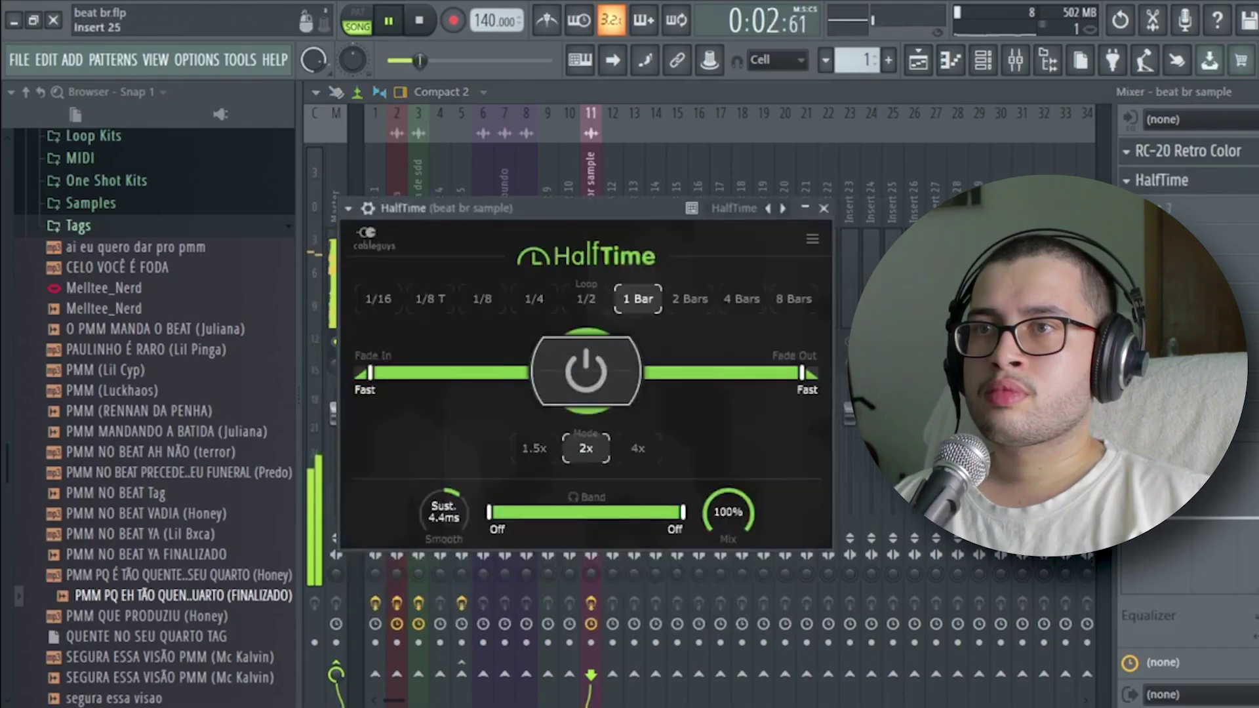
# Step: Open the beat br sample clip's settings from the playlist and adjust its pitch shift while auditioning the loop
pyautogui.click(919, 62)
pyautogui.doubleClick(675, 382)
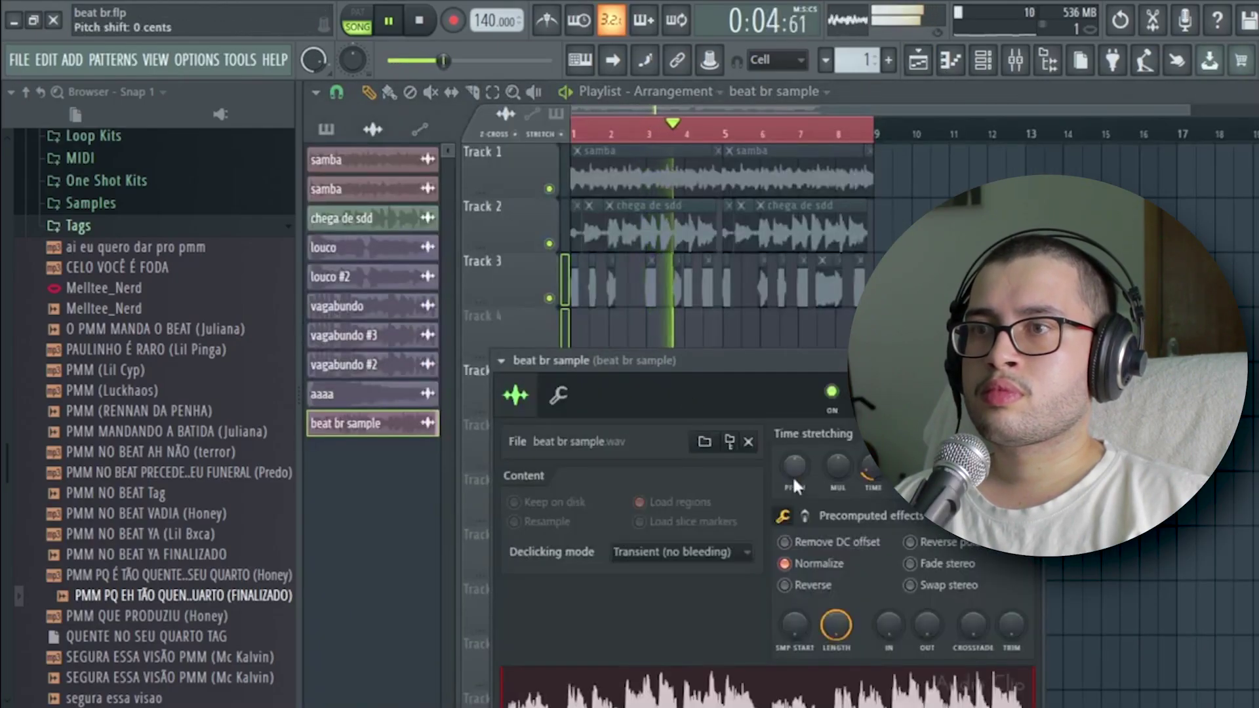
pyautogui.press('space')
pyautogui.press('space')
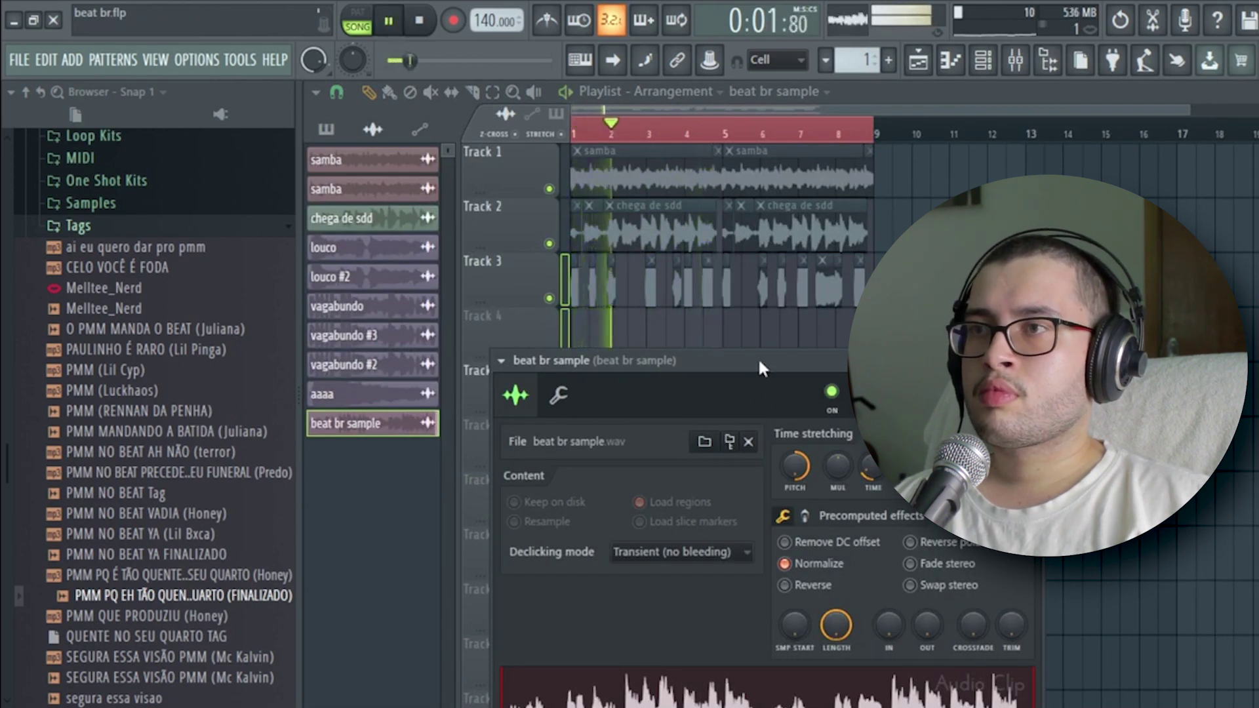
pyautogui.rightClick(801, 466)
pyautogui.click(824, 477)
pyautogui.moveTo(781, 364); pyautogui.dragTo(935, 213)
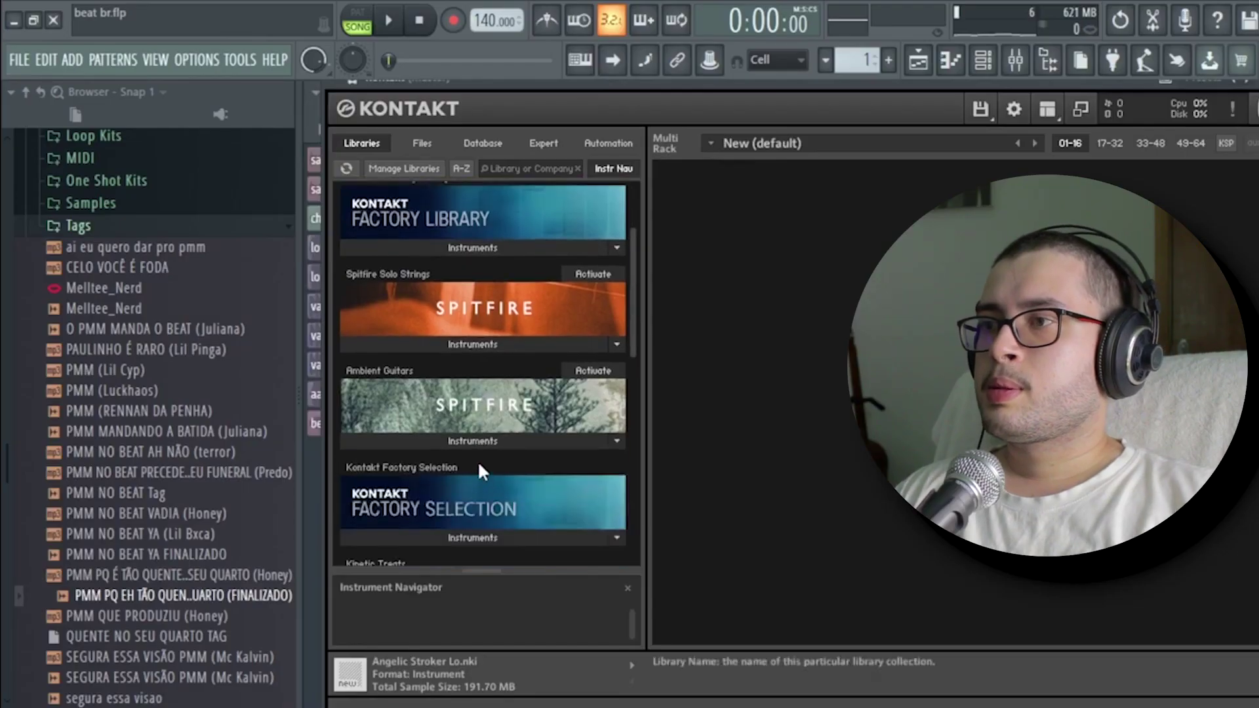
# Step: Load the Shakuhachi.nki flute from the Kontakt Factory Library in Kontakt
pyautogui.scroll(2, 478, 460)
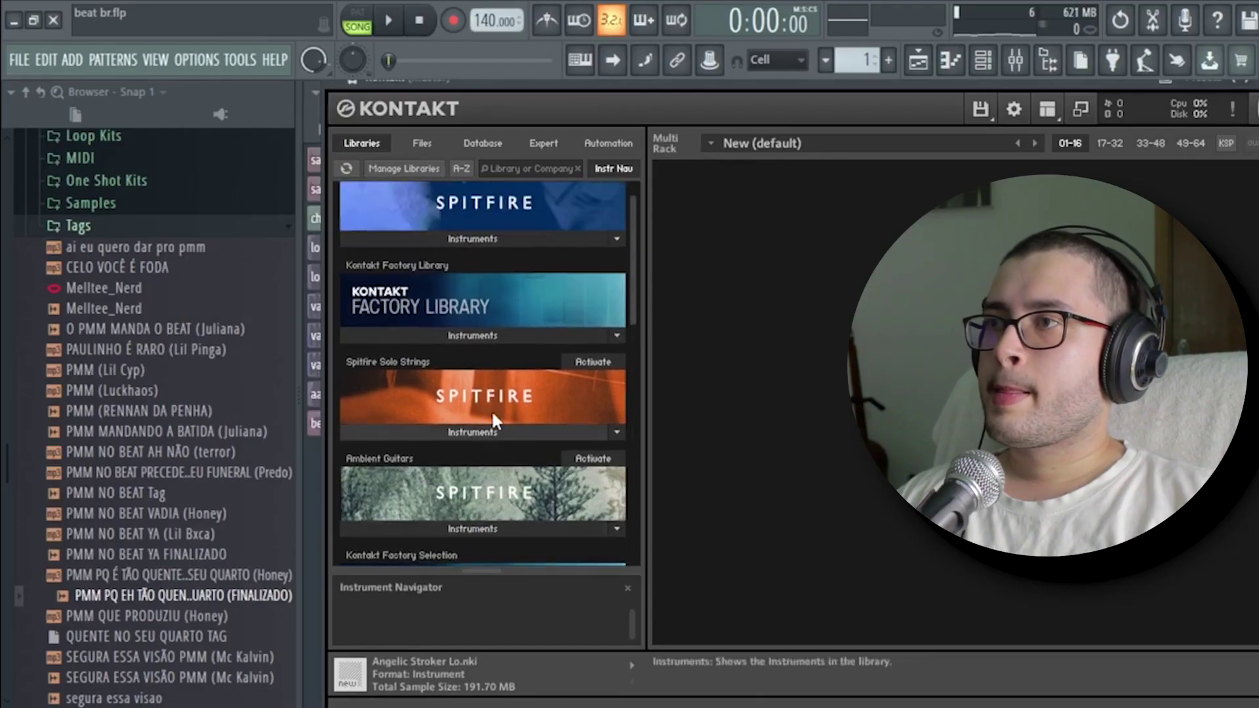
pyautogui.click(494, 337)
pyautogui.doubleClick(405, 444)
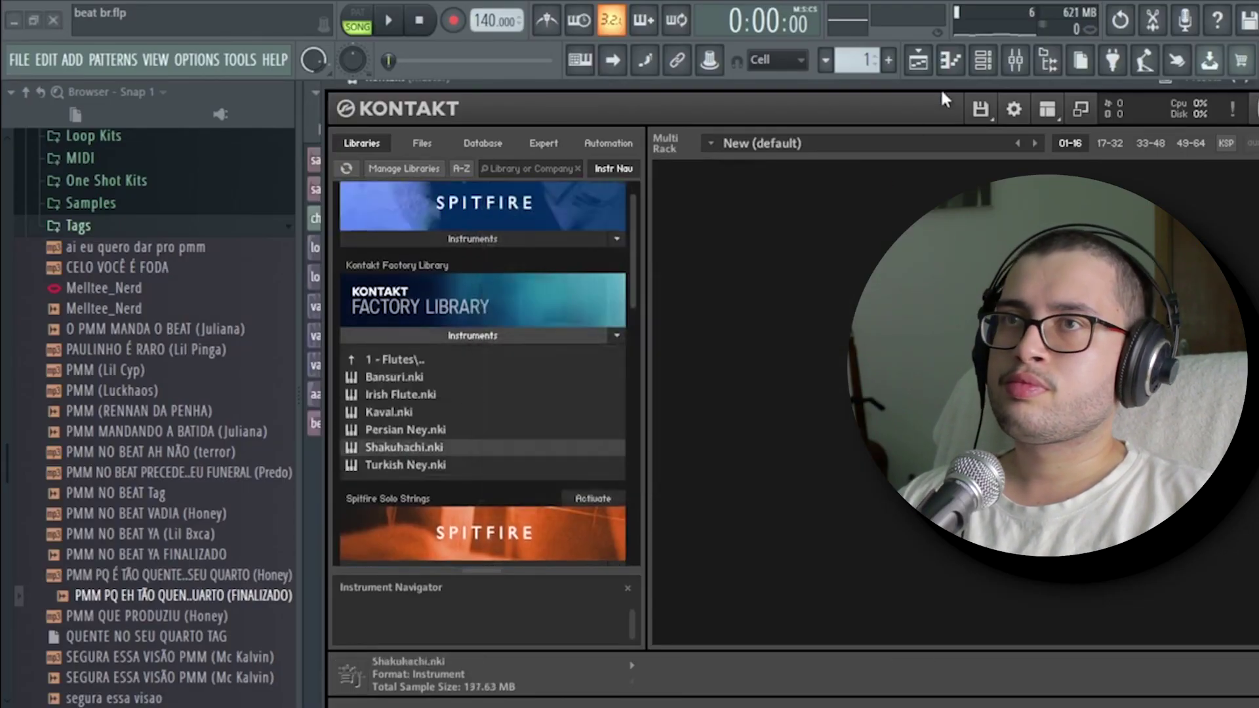
# Step: Open the Kontakt channel's piano roll for Pattern 1 and keep a single D5 note at the start as a tuning reference
pyautogui.click(950, 61)
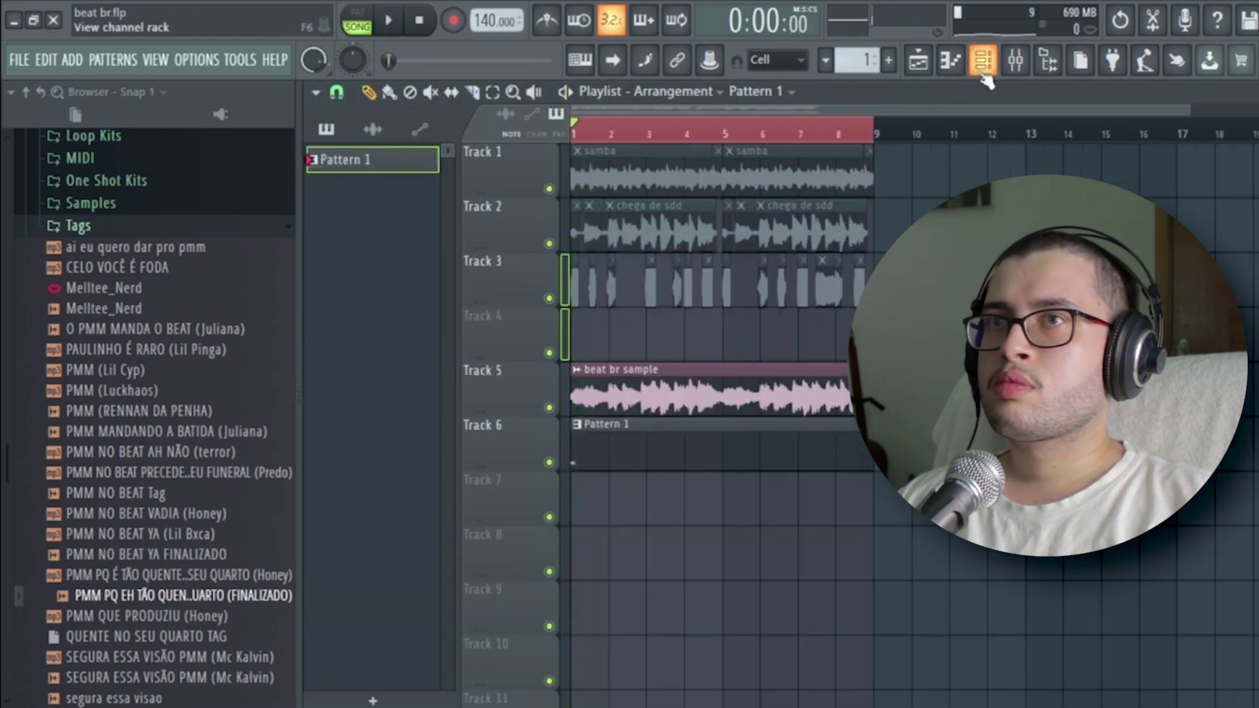
pyautogui.click(982, 63)
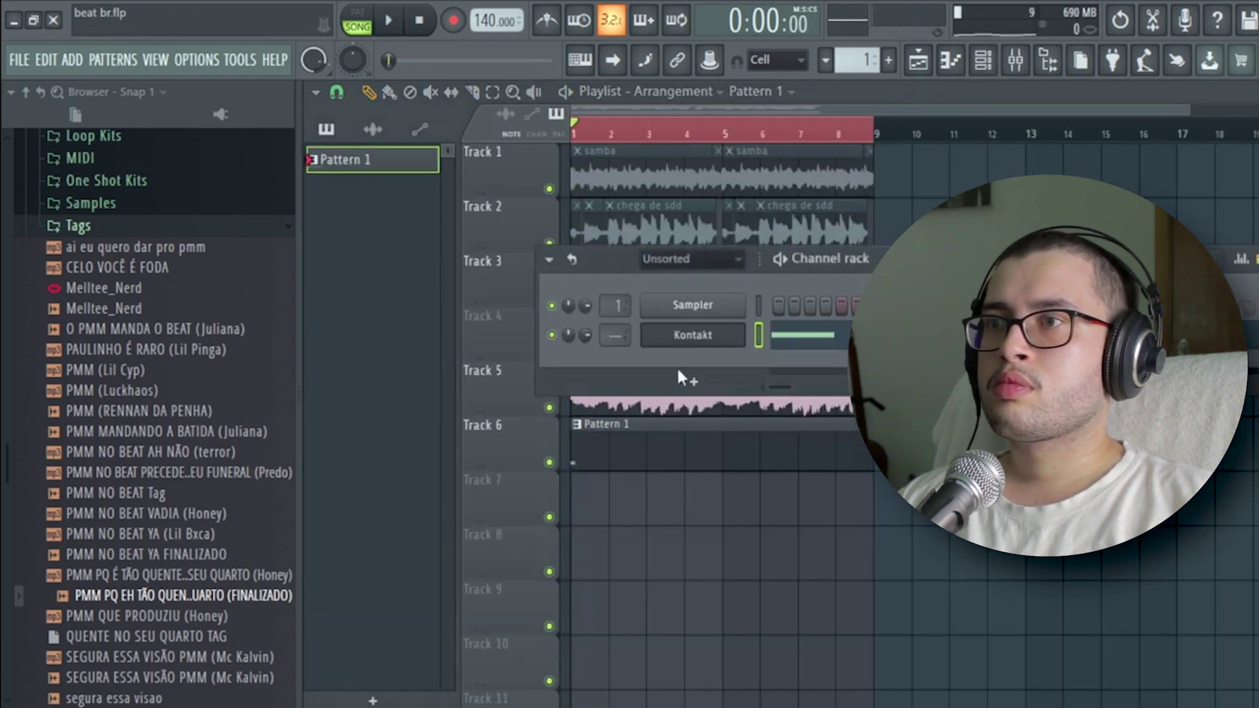
pyautogui.click(787, 347)
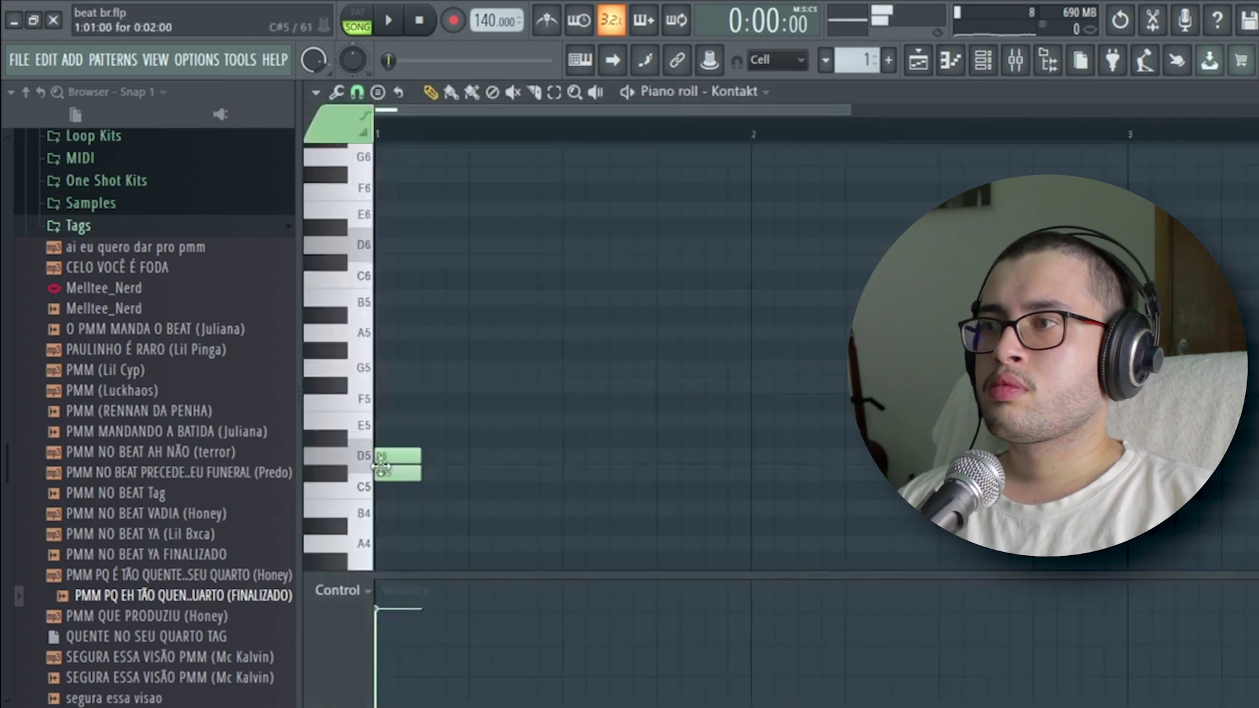
pyautogui.hotkey('ctrl', 'a')
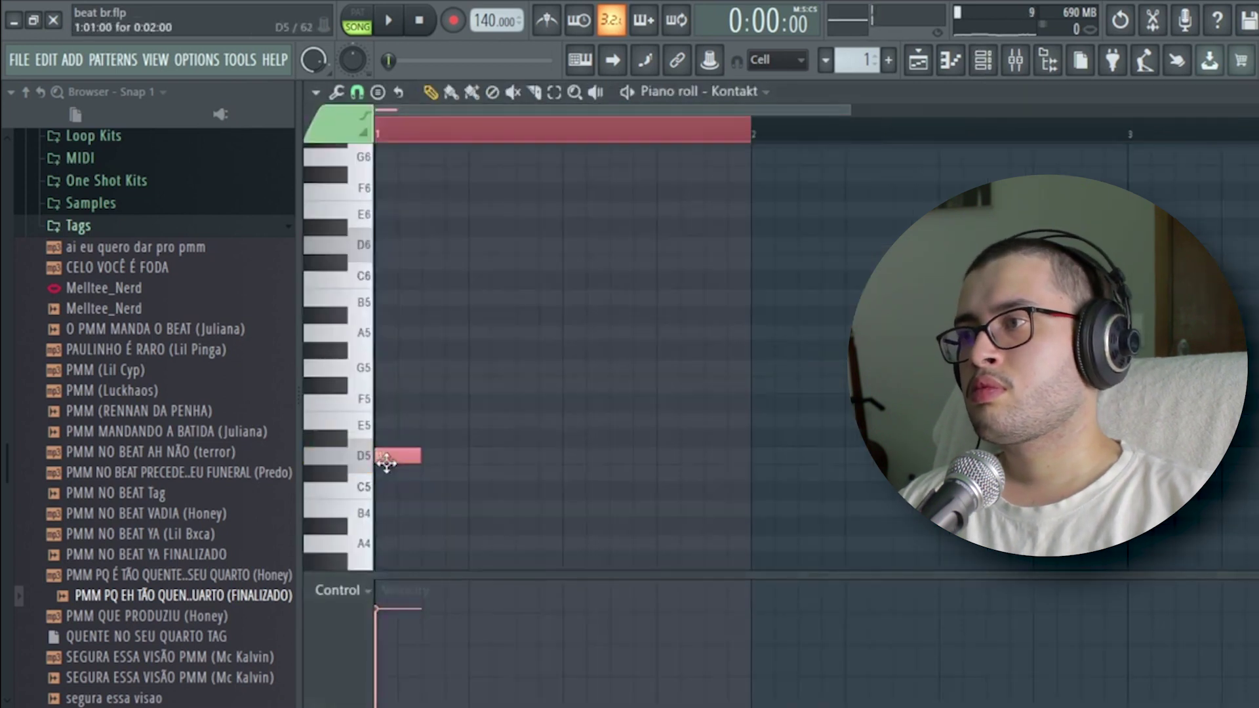
pyautogui.click(984, 69)
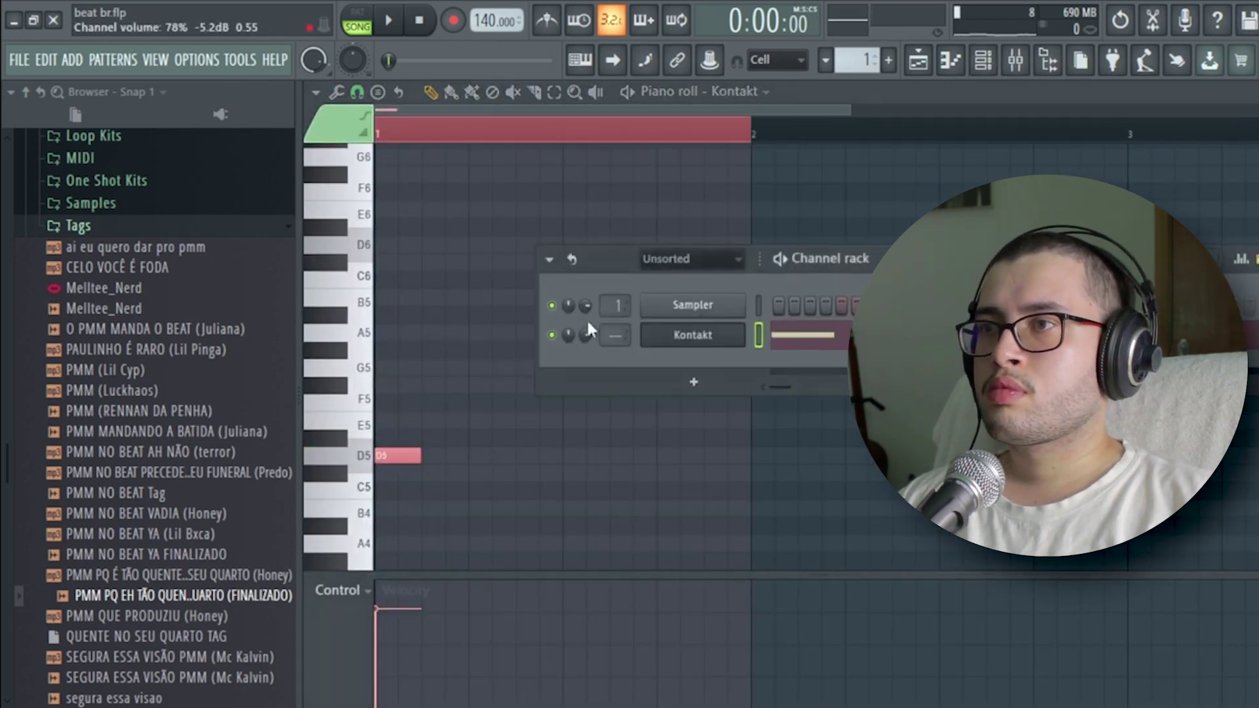
pyautogui.press('space')
pyautogui.click(543, 524)
pyautogui.press('space')
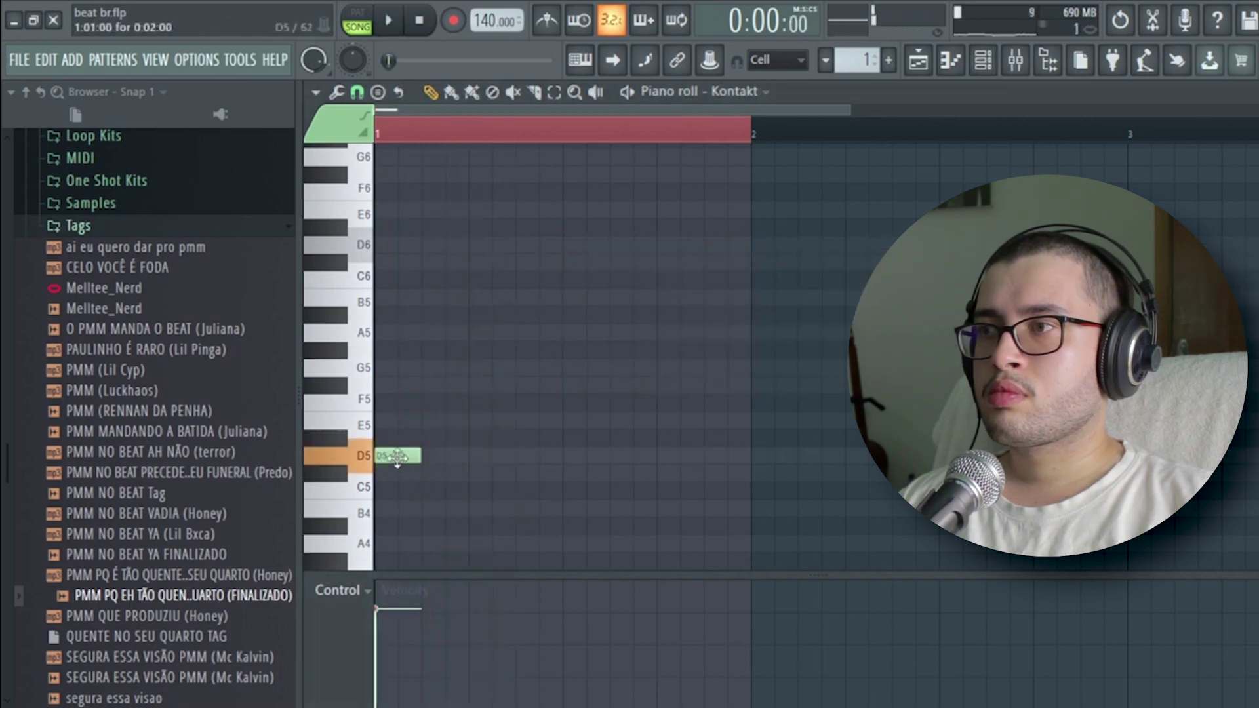
# Step: Lower the beat br sample clip's pitch shift to +39 cents while the loop plays
pyautogui.click(982, 60)
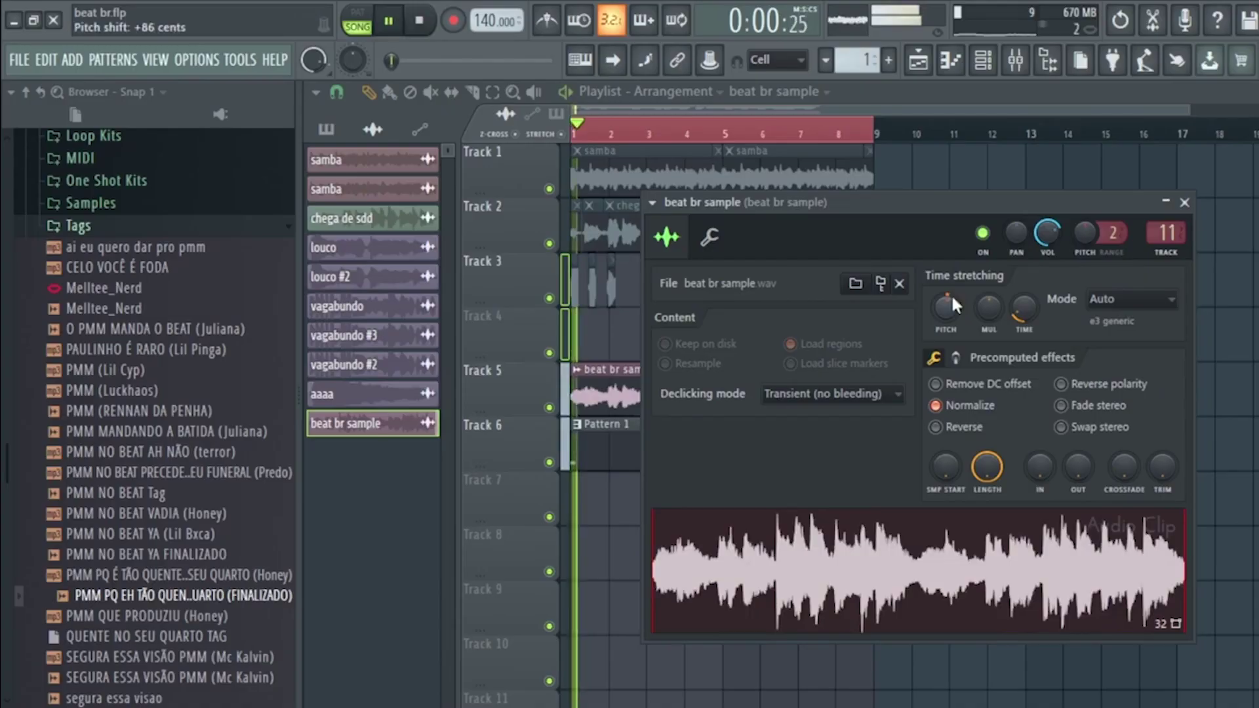
pyautogui.moveTo(945, 307); pyautogui.dragTo(945, 318)
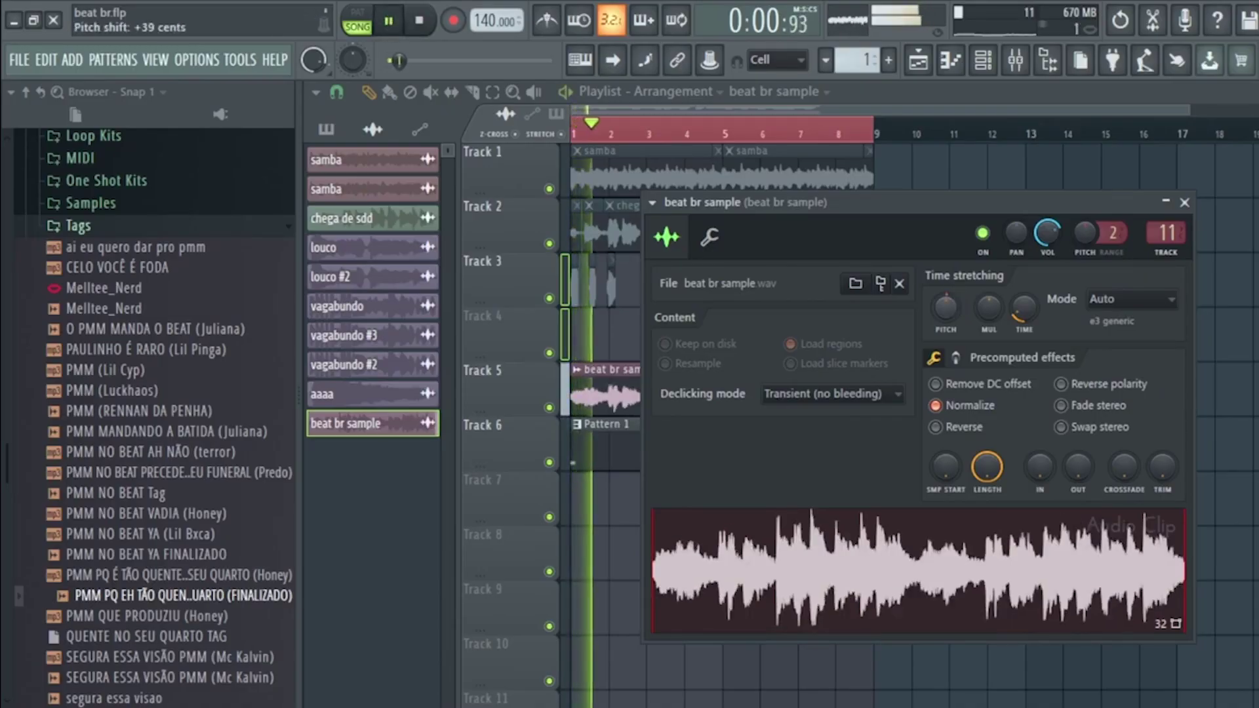
pyautogui.press('space')
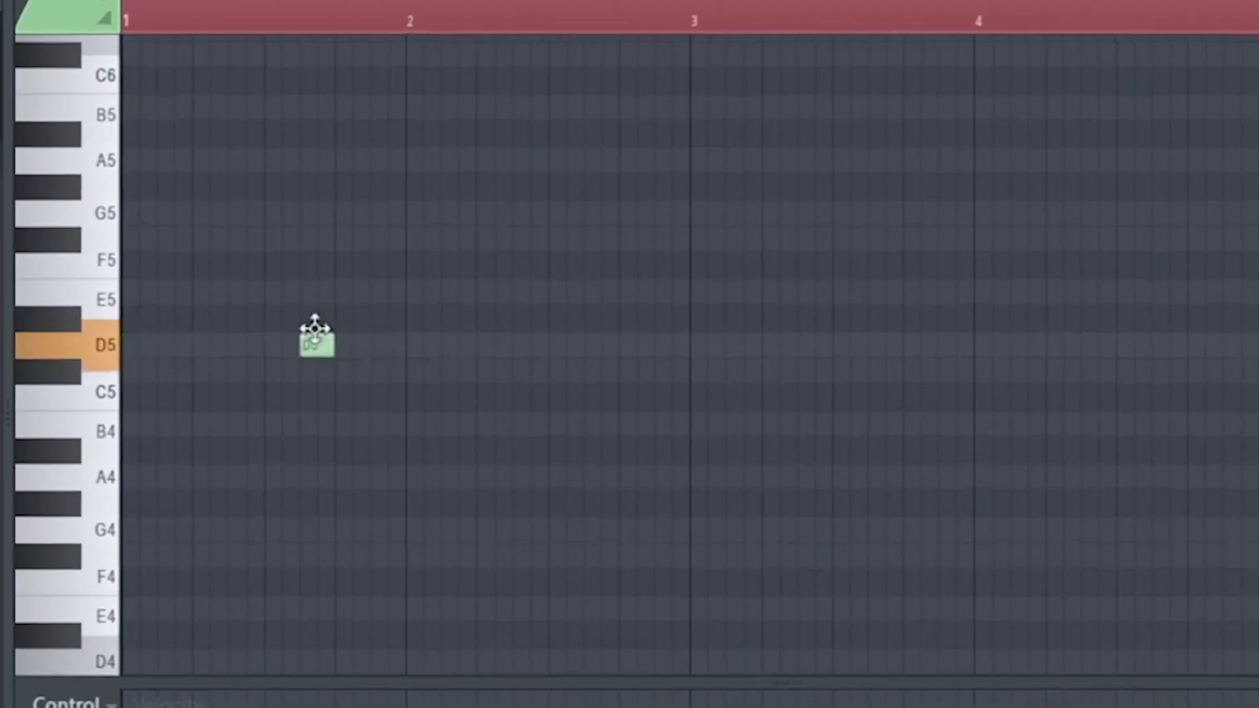
# Step: Draft the flute melody with a two-bar D5 from bar 1, an E5 at bar 2 and an F5 half a bar after it
pyautogui.moveTo(314, 332); pyautogui.dragTo(145, 344)
pyautogui.press('space')
pyautogui.moveTo(253, 335); pyautogui.dragTo(718, 345)
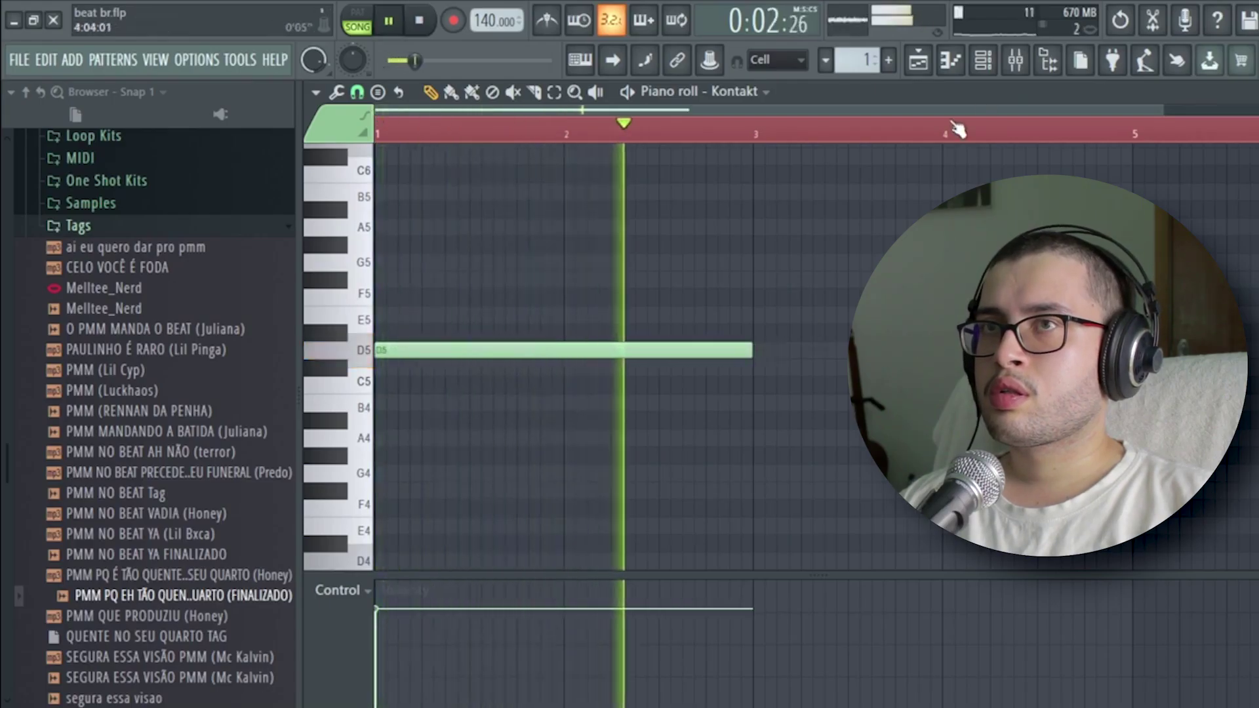
pyautogui.moveTo(585, 296); pyautogui.dragTo(564, 323)
pyautogui.click(646, 294)
pyautogui.press('space')
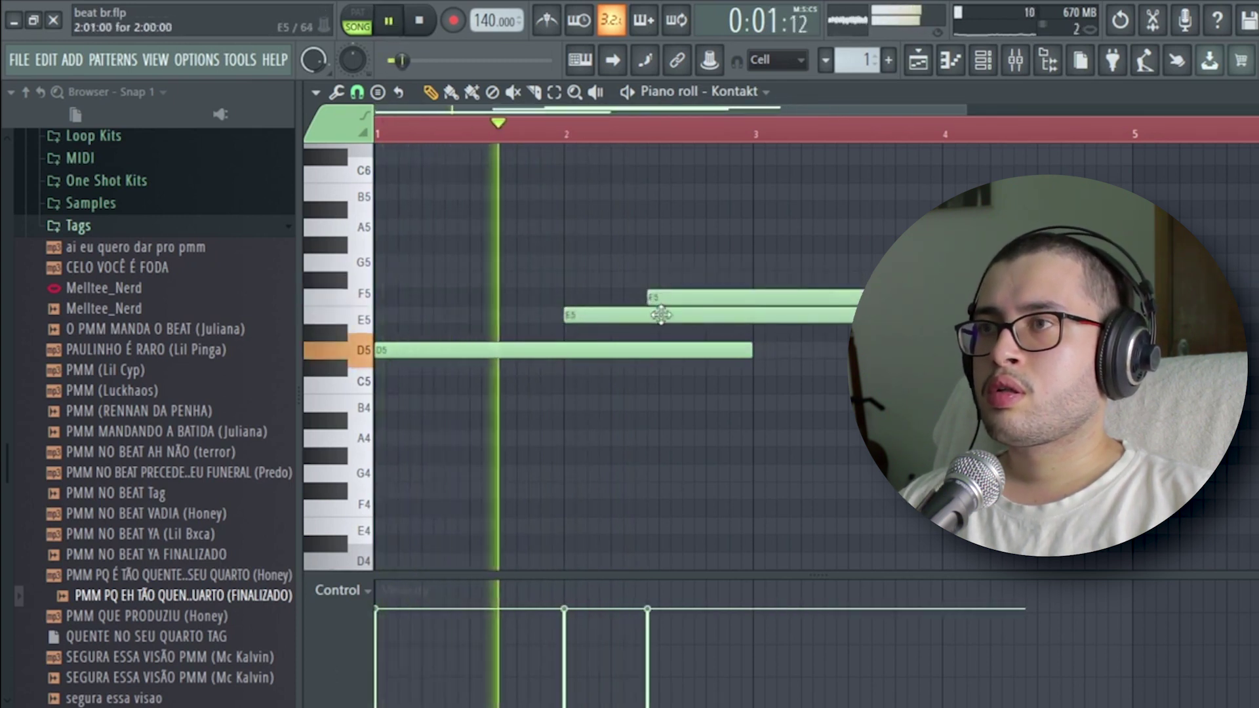
# Step: Reshape the melody into a one-bar D5, half-bar E5 and G5 notes in bar 2, and an A5 filling bar 3
pyautogui.moveTo(694, 301); pyautogui.dragTo(707, 301)
pyautogui.moveTo(747, 348); pyautogui.dragTo(598, 346)
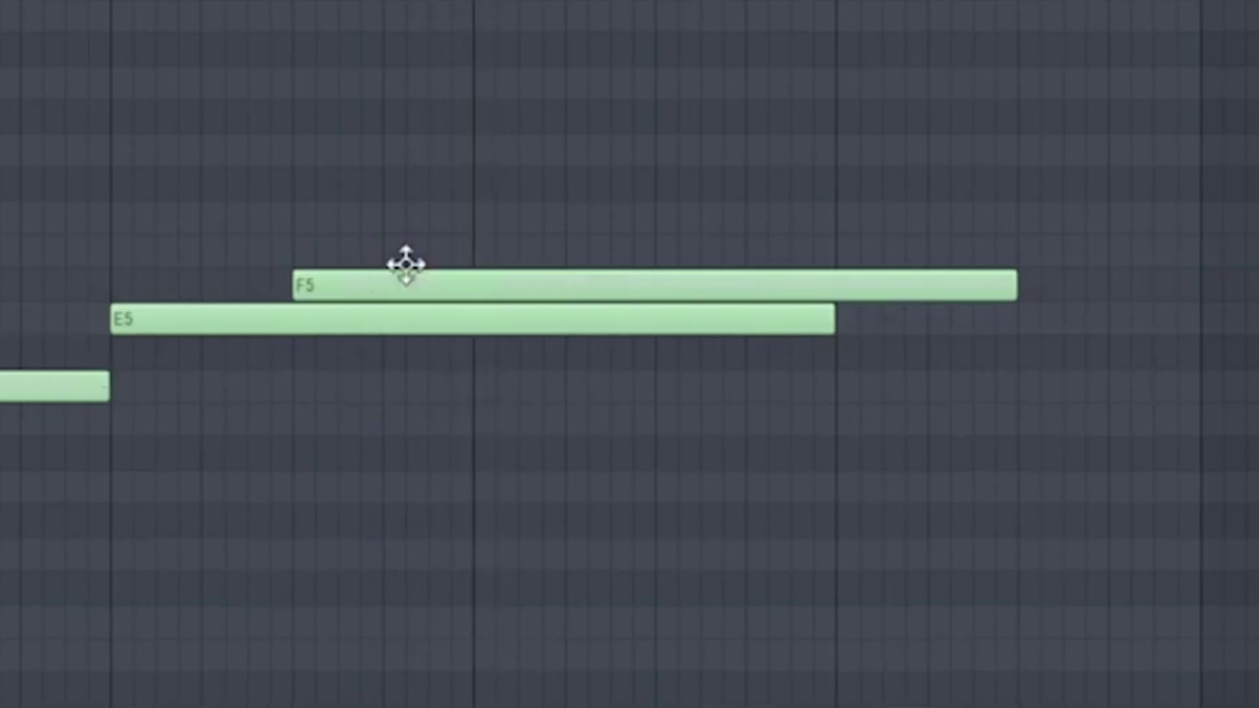
pyautogui.moveTo(718, 290); pyautogui.dragTo(716, 274)
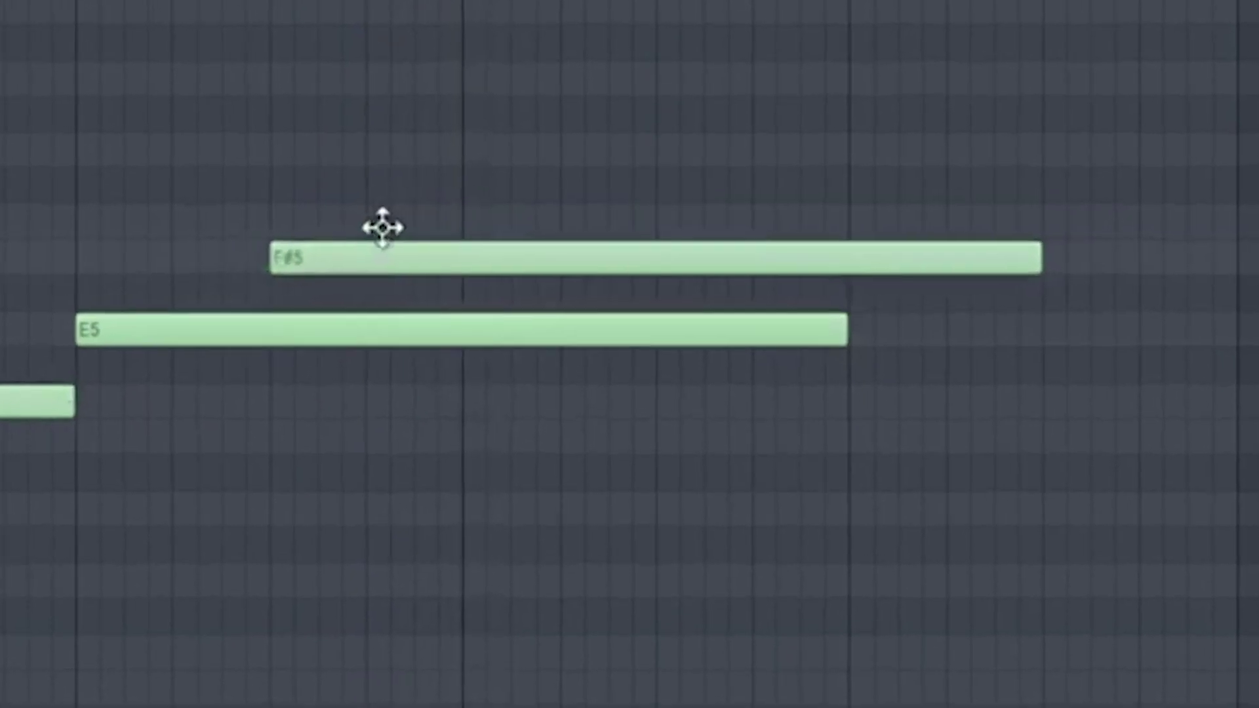
pyautogui.moveTo(382, 227); pyautogui.dragTo(384, 222)
pyautogui.click(459, 151)
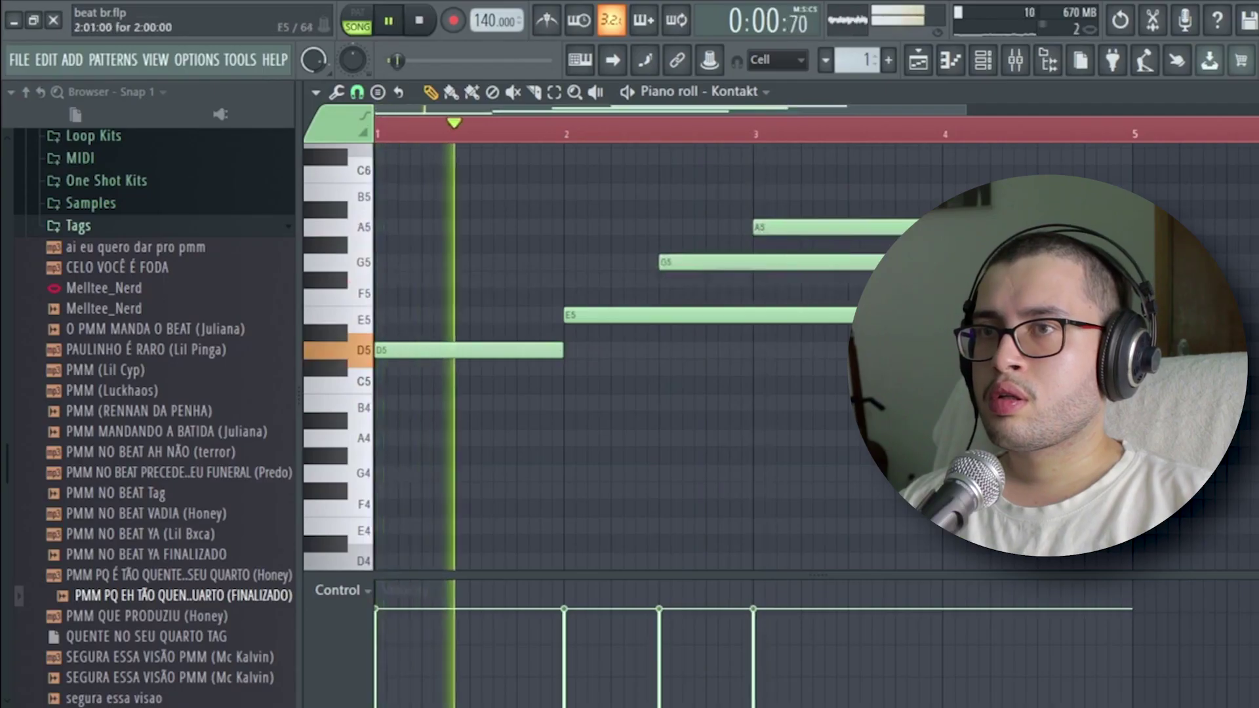
pyautogui.moveTo(937, 315); pyautogui.dragTo(666, 317)
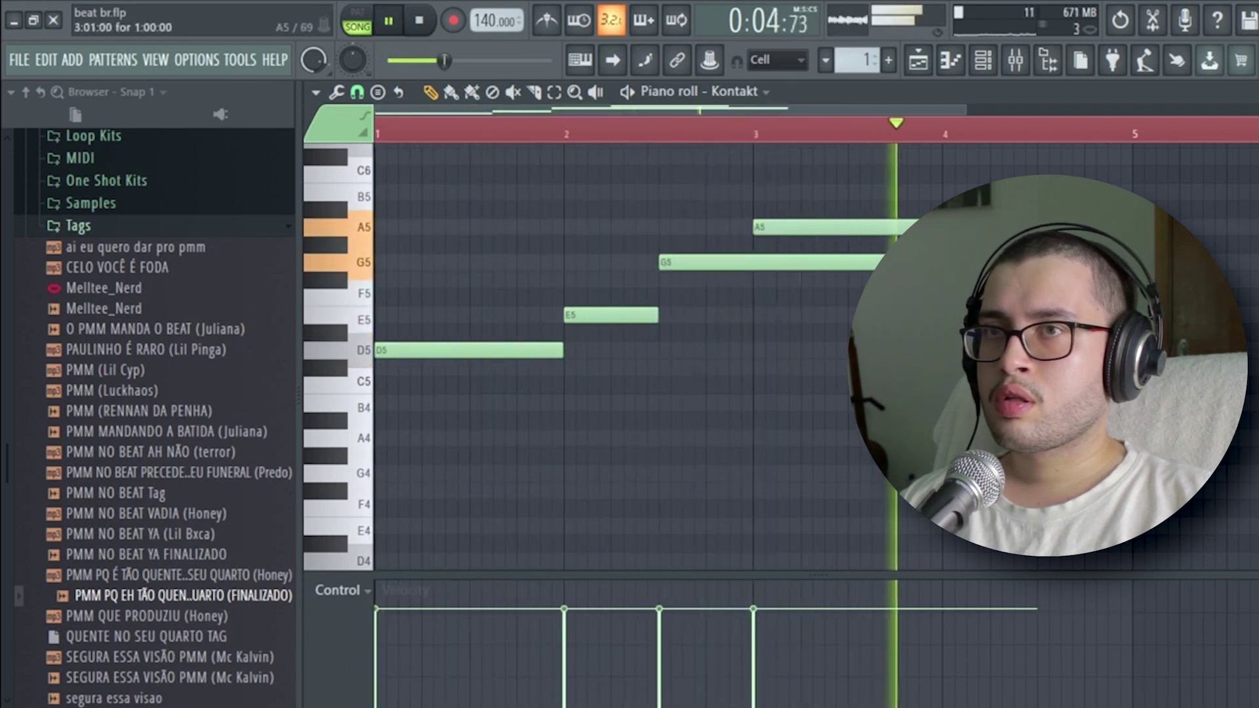
pyautogui.moveTo(760, 248); pyautogui.dragTo(749, 249)
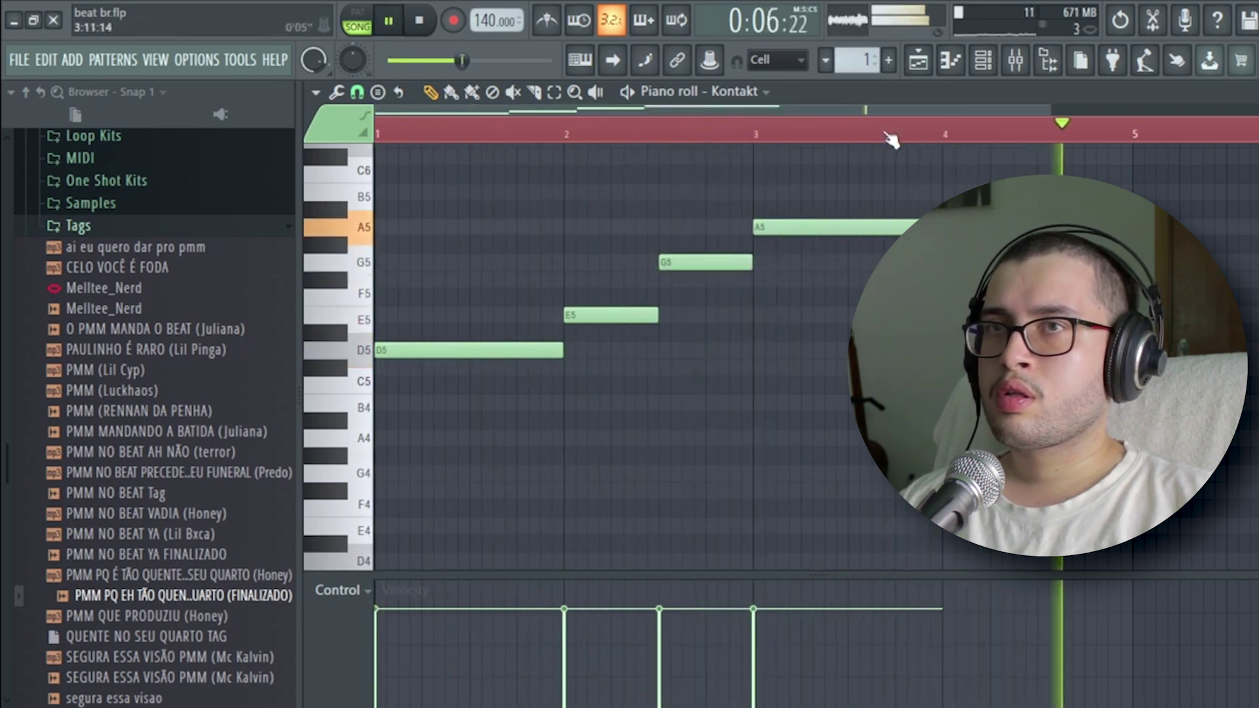
# Step: Set the beat br sample clip's pitch shift to +68 cents while auditioning the loop, and close its settings
pyautogui.click(994, 72)
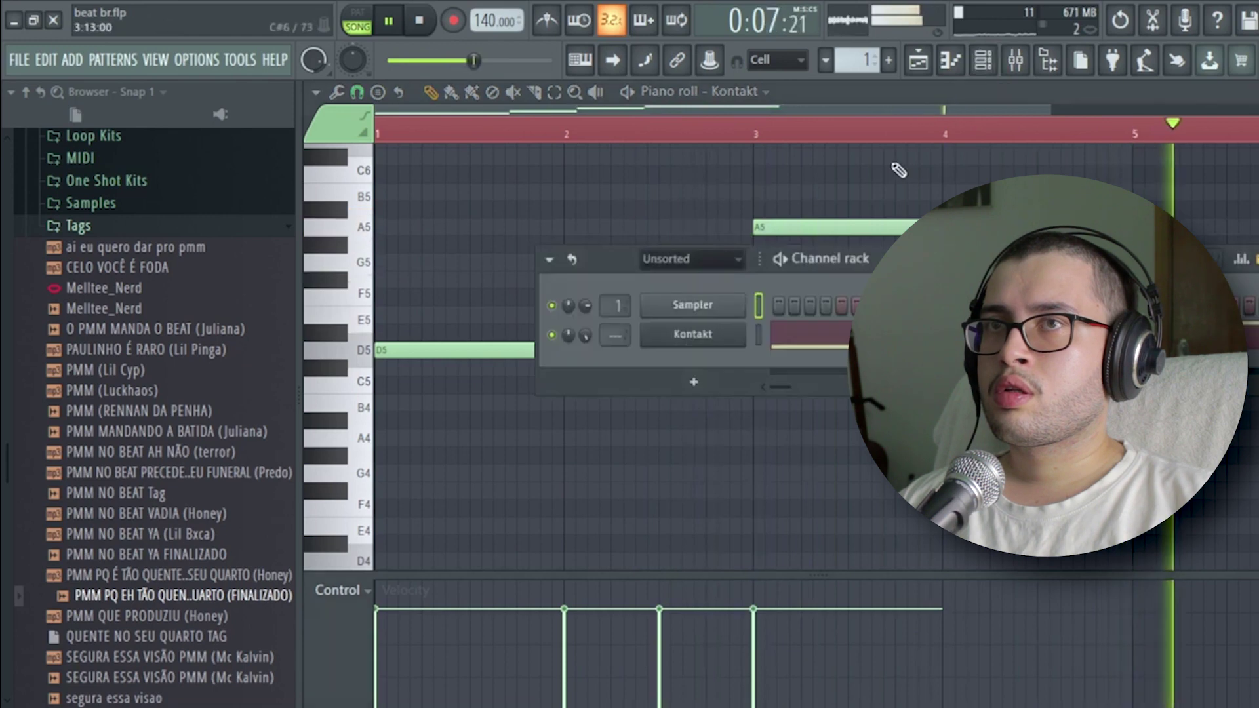
pyautogui.click(698, 309)
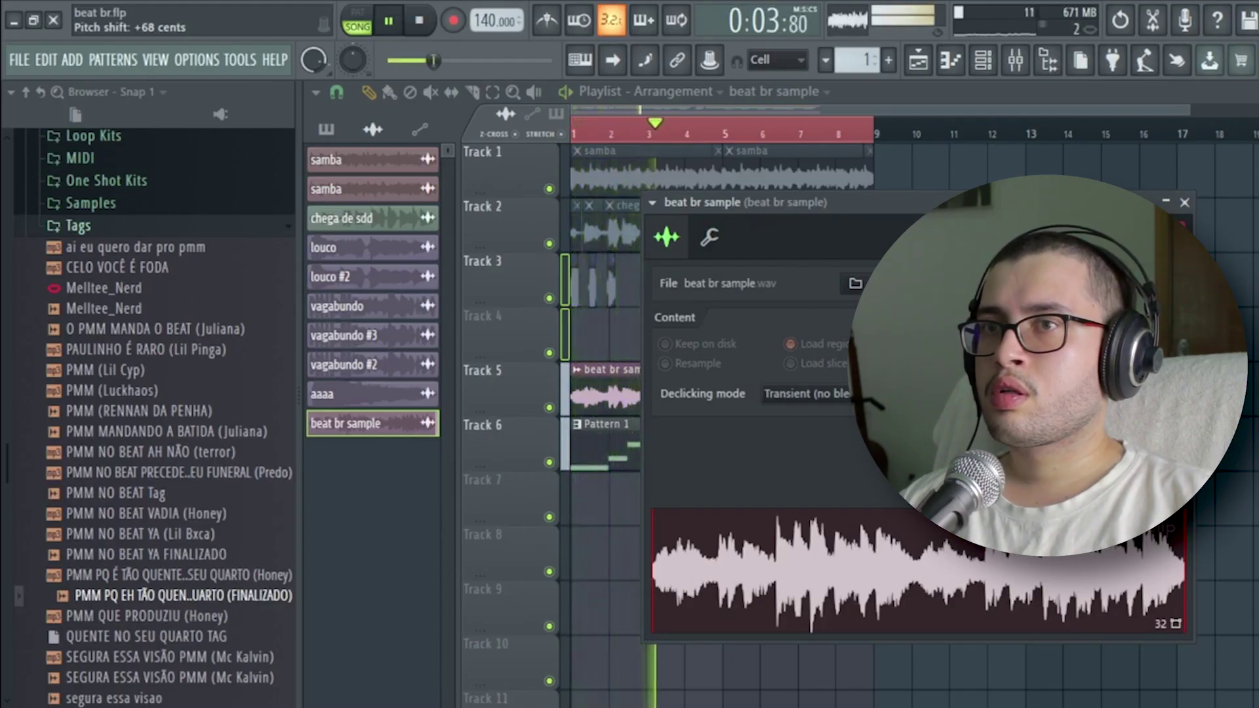
pyautogui.press('space')
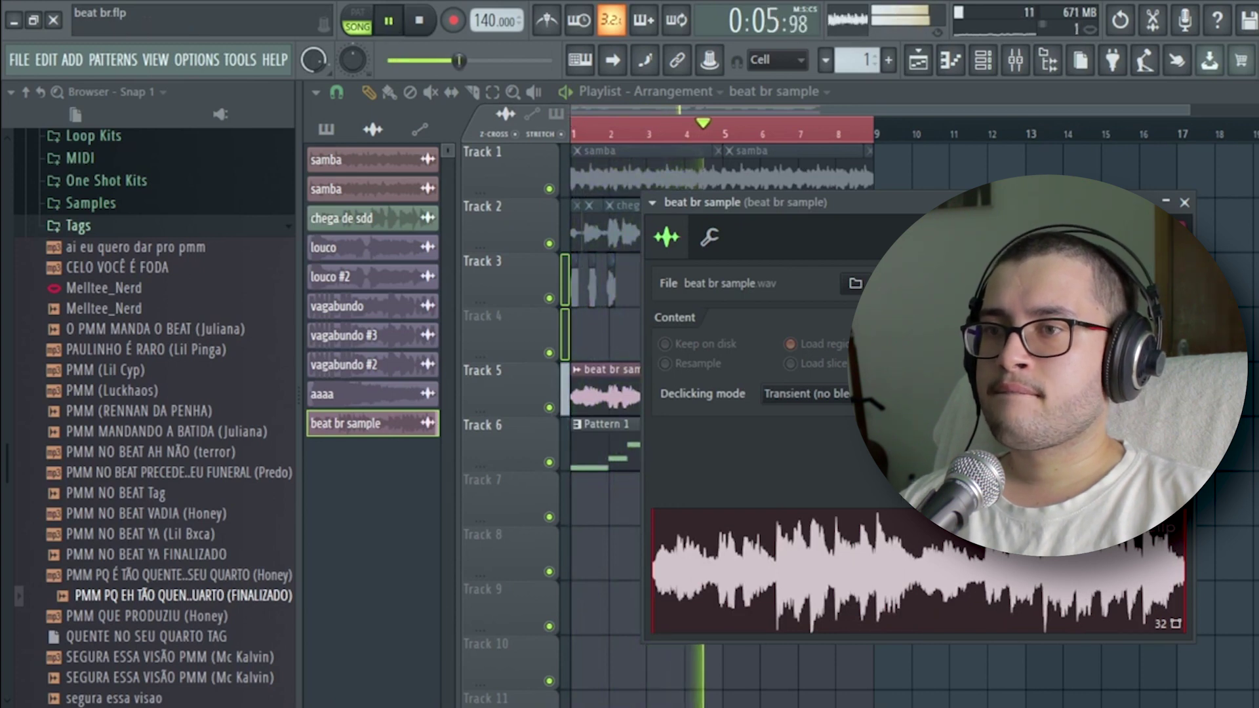
pyautogui.press('Escape')
# Step: Restart the flute melody with half-bar A5 and F5 notes in bar 1 and a D5 note at bar 2
pyautogui.press('space')
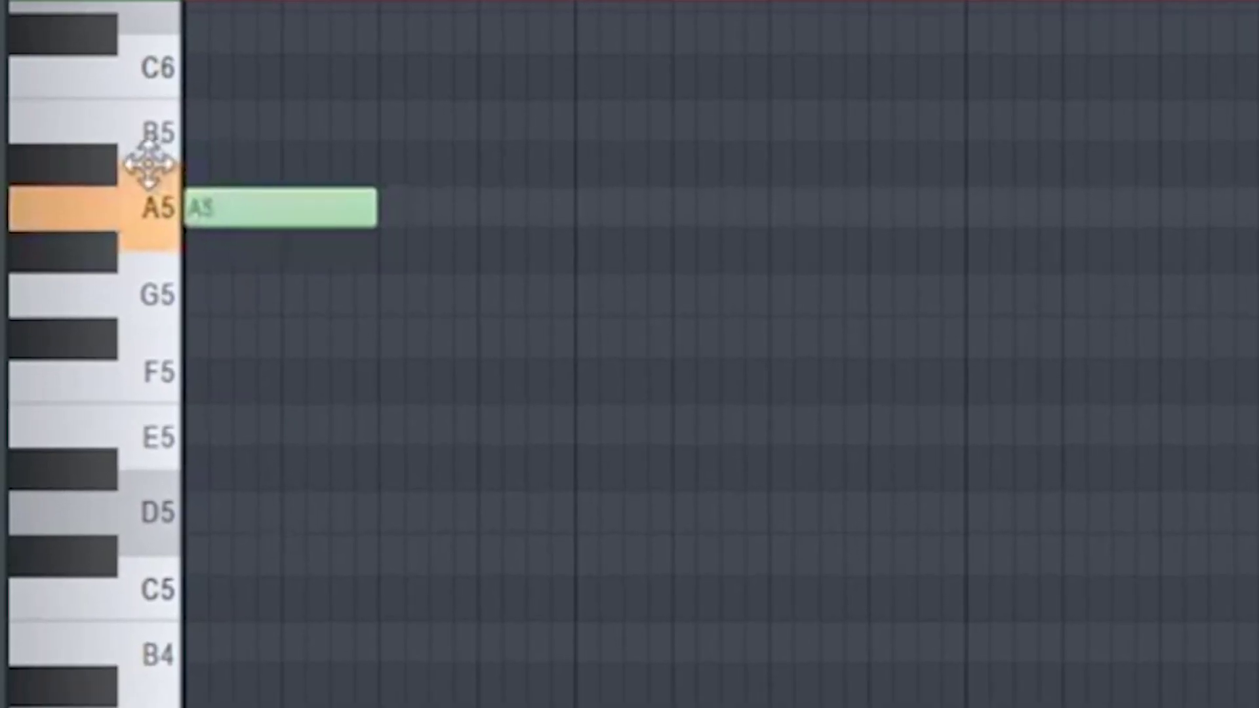
pyautogui.press('space')
pyautogui.moveTo(385, 386); pyautogui.dragTo(408, 383)
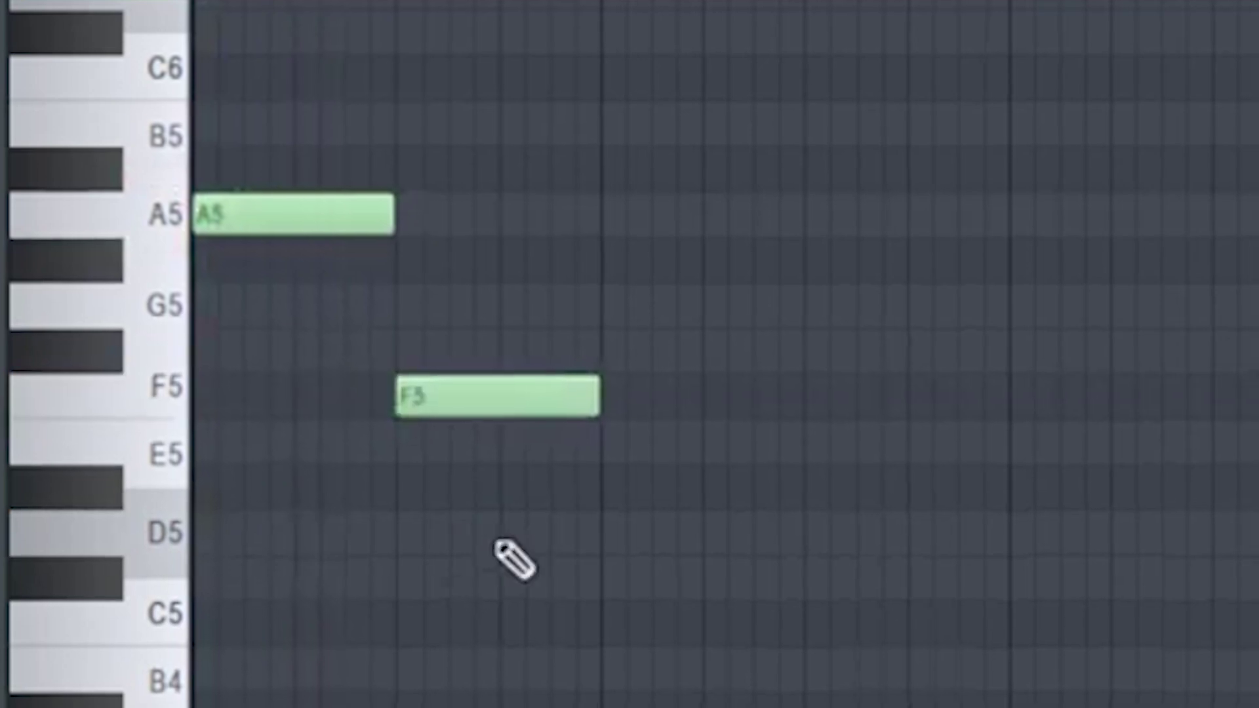
pyautogui.click(577, 532)
pyautogui.press('space')
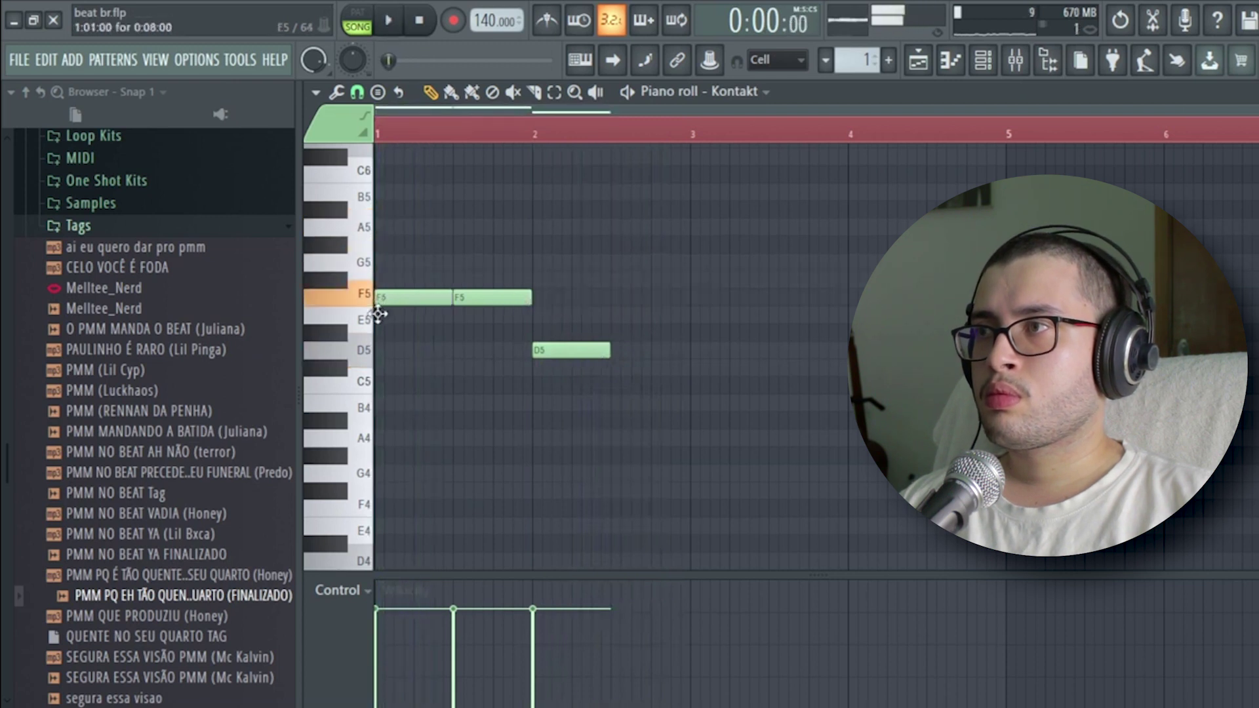
# Step: Move the second F5 note to the start of bar 2, raise it to D6, and delete the D5 note below it
pyautogui.moveTo(471, 288); pyautogui.dragTo(574, 213)
pyautogui.press('space')
pyautogui.press('space')
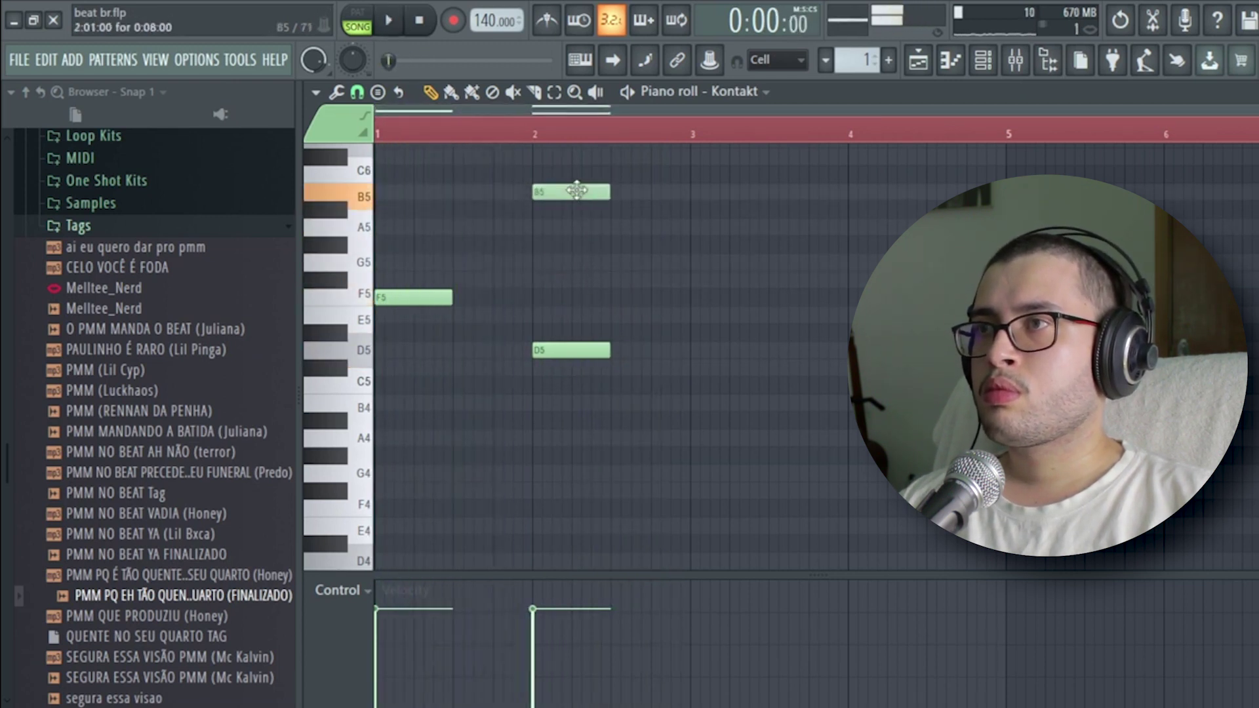
pyautogui.moveTo(572, 148); pyautogui.dragTo(567, 142)
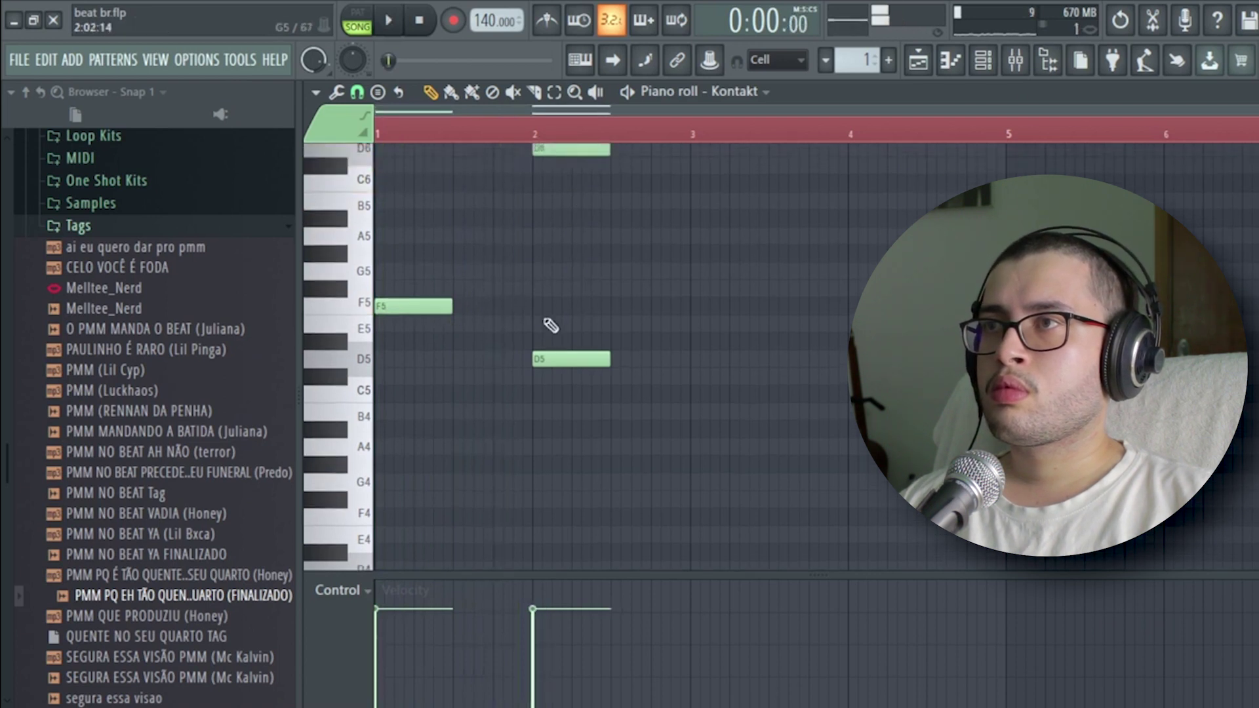
pyautogui.rightClick(555, 358)
# Step: Open the phrase on F5 and place a short descending run of A5, G5, F#5 and F5 in bar 2, plus F#5 at bar 3
pyautogui.press('space')
pyautogui.scroll(3, 562, 377)
pyautogui.scroll(3, 547, 136)
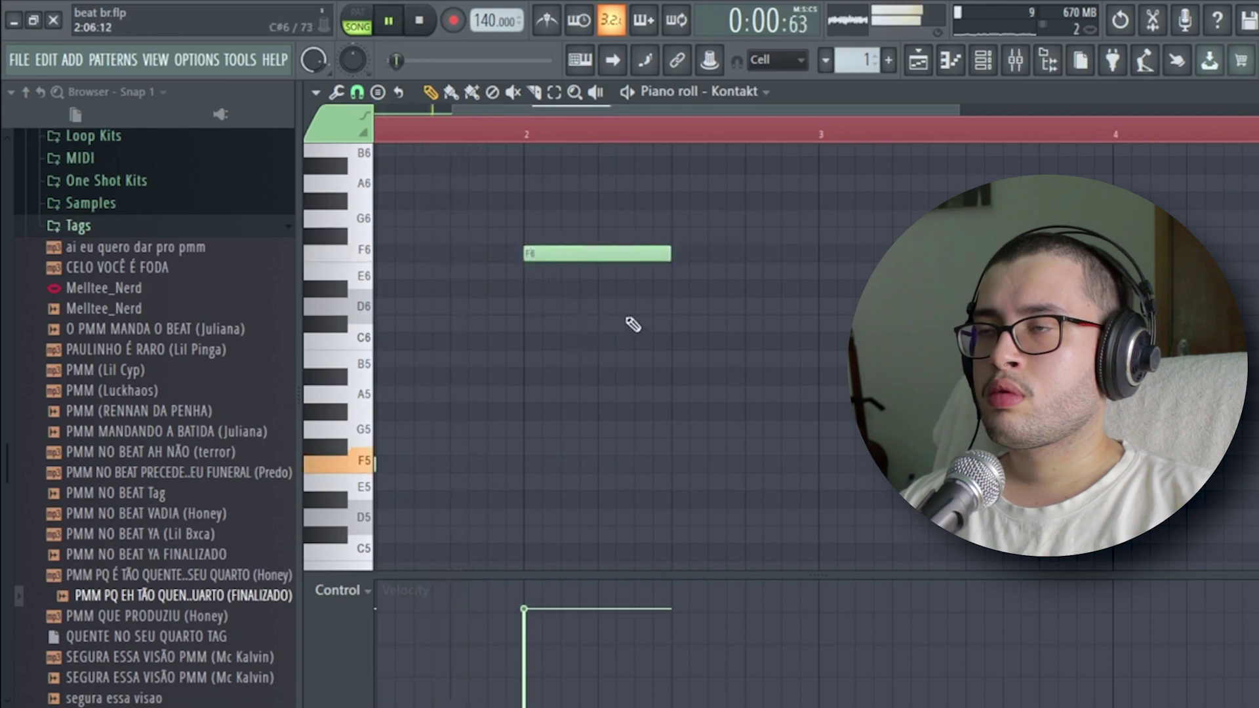
pyautogui.click(600, 288)
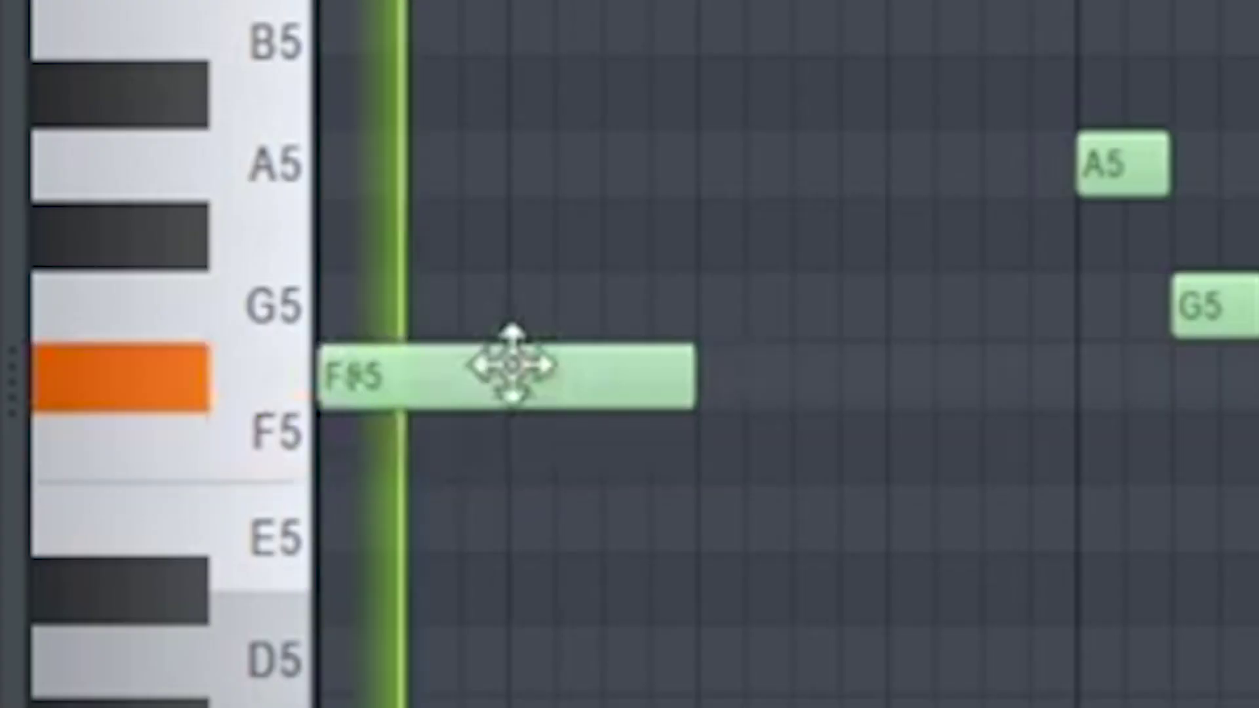
pyautogui.moveTo(540, 371); pyautogui.dragTo(556, 464)
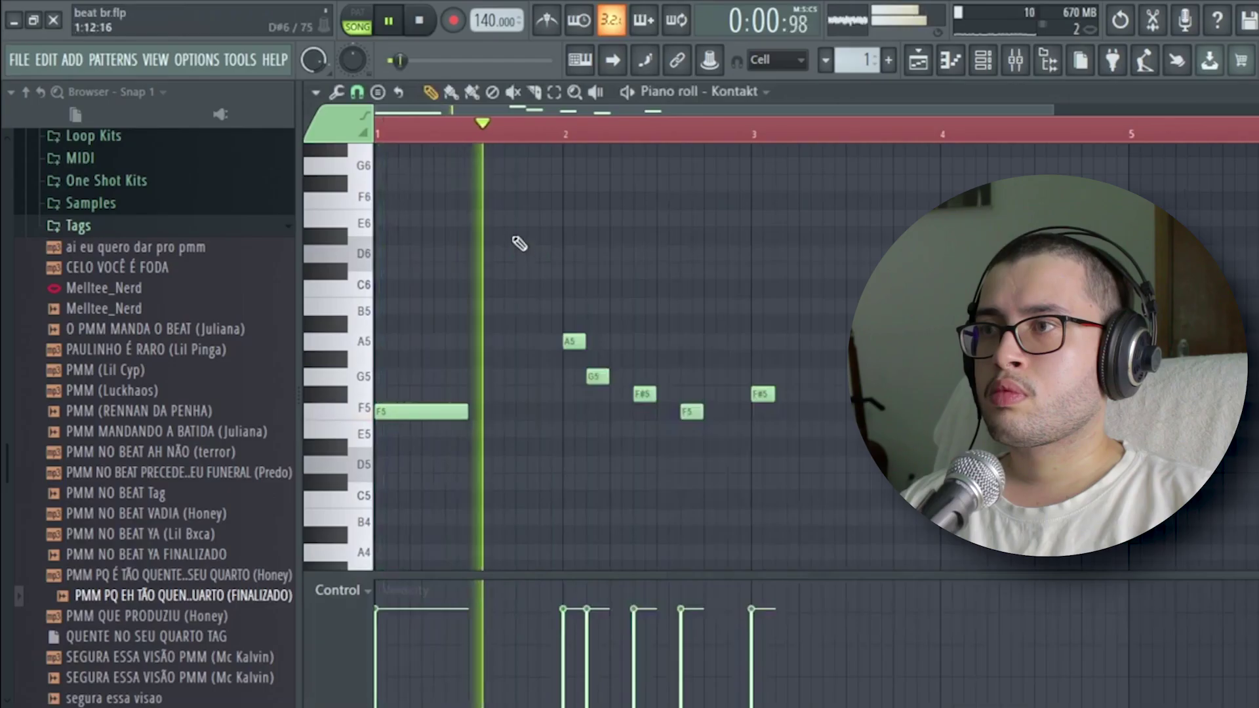
# Step: Audition the melody with the loop and lower the last note of the bar 2 run to E5
pyautogui.press('space')
pyautogui.press('space')
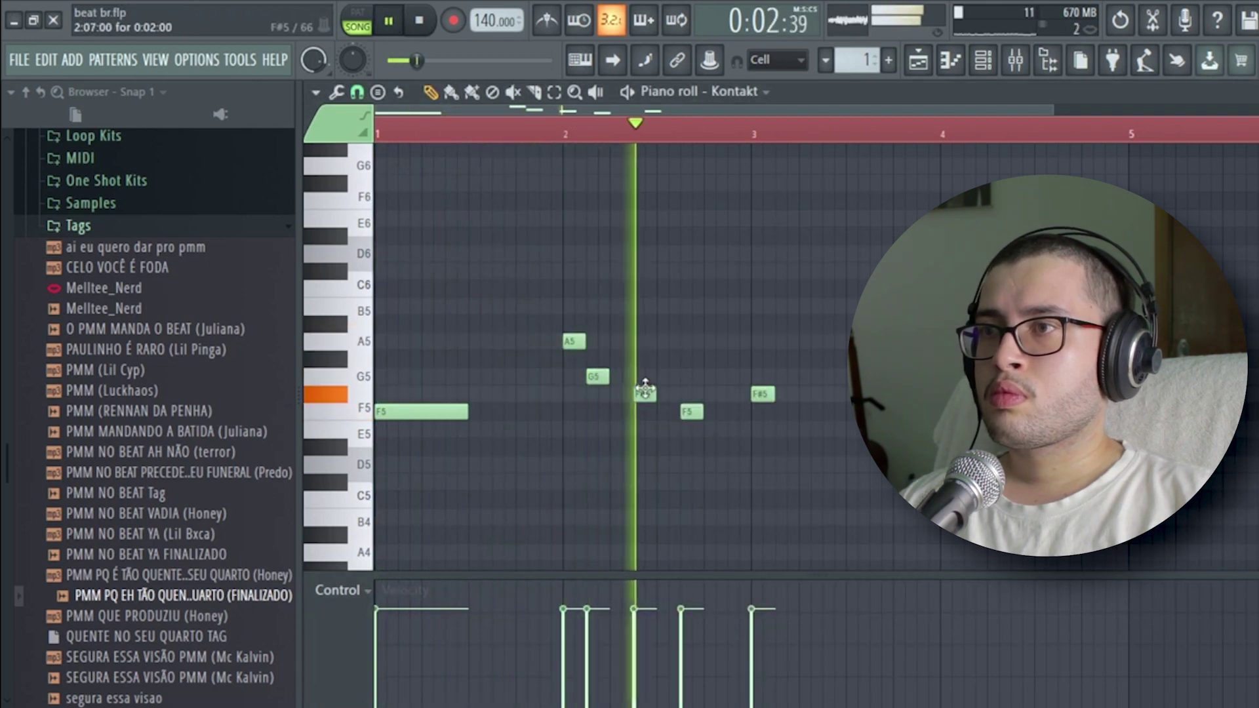
pyautogui.press('space')
pyautogui.press('space')
pyautogui.keyDown('ctrl'); pyautogui.scroll(2, 669, 183); pyautogui.keyUp('ctrl')
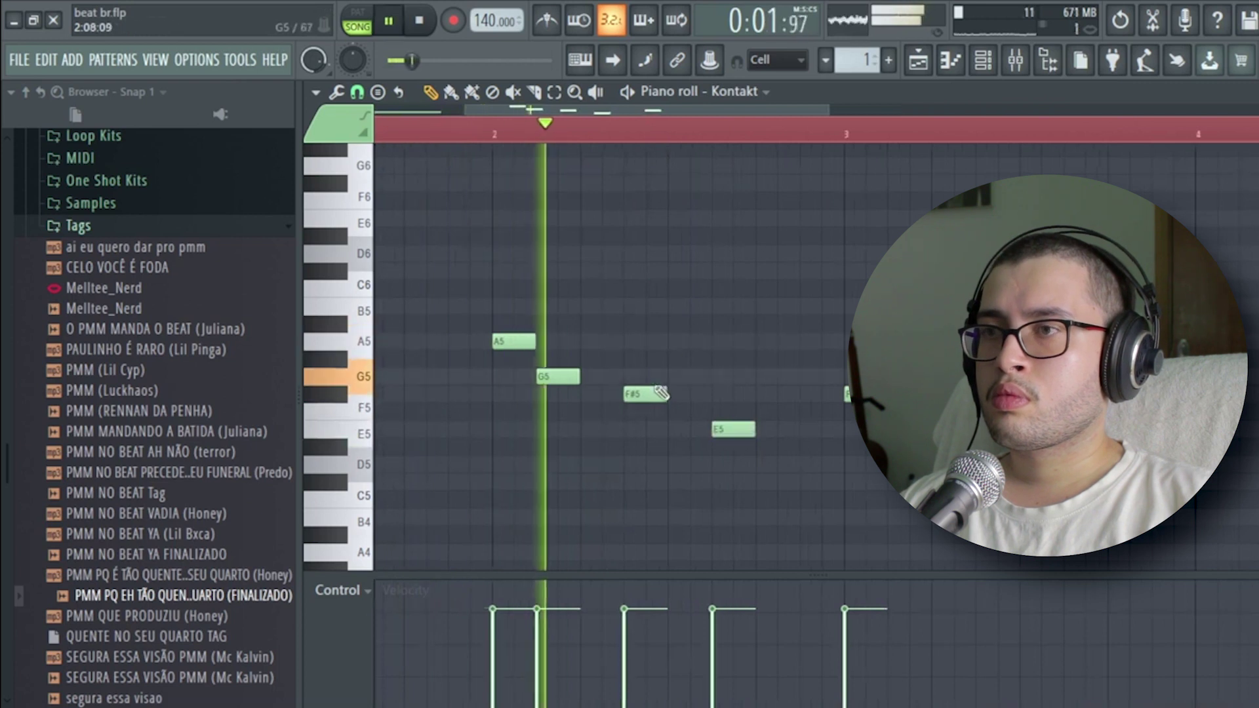
# Step: Lower the F#5 notes in the bar 2 run and at the start of bar 3 to F5
pyautogui.press('space')
pyautogui.click(650, 396)
pyautogui.press('space')
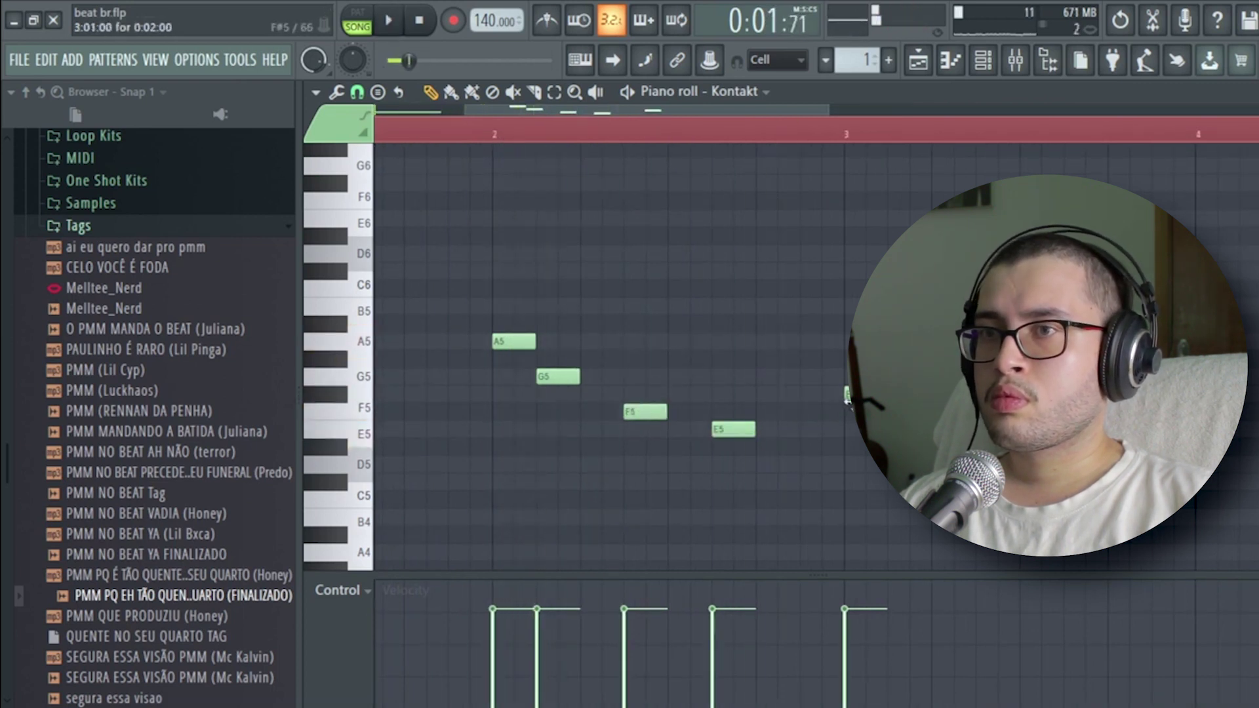
pyautogui.press('space')
pyautogui.scroll(-3, 712, 155)
pyautogui.keyDown('ctrl'); pyautogui.scroll(-2, 708, 146); pyautogui.keyUp('ctrl')
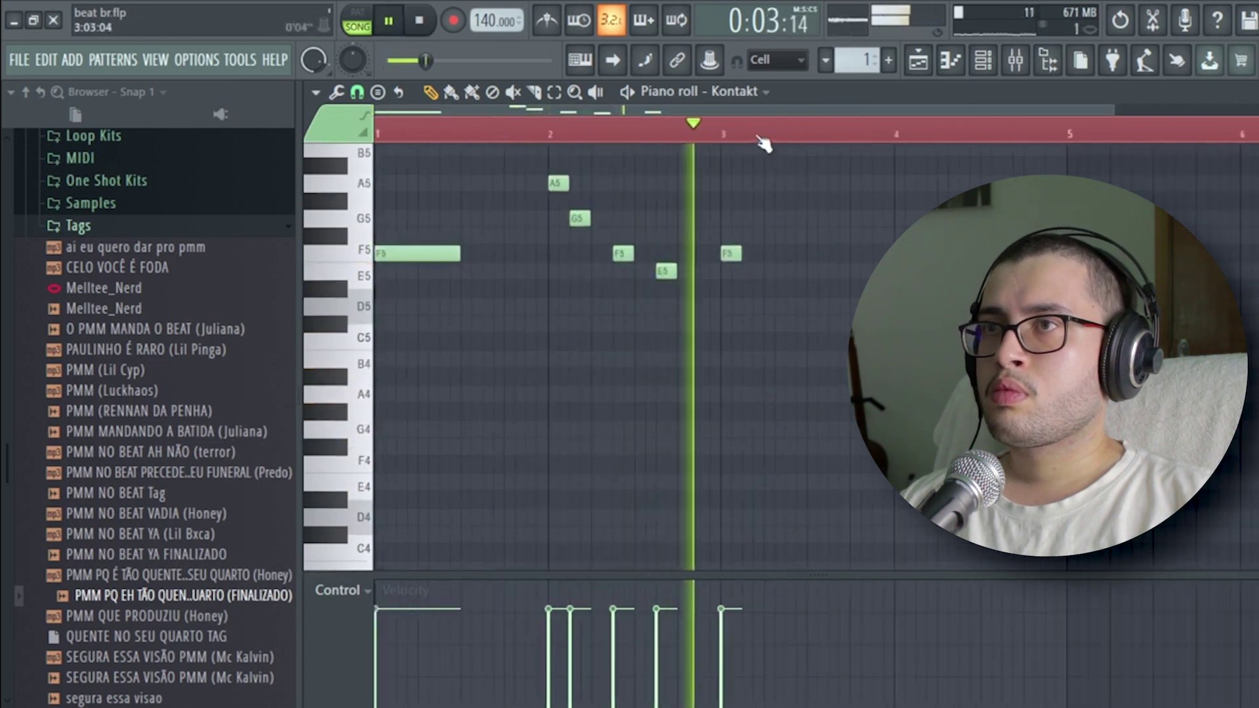
# Step: Lengthen the F5 note starting bar 3 to about one bar while auditioning the melody
pyautogui.keyDown('ctrl'); pyautogui.scroll(1, 762, 145); pyautogui.keyUp('ctrl')
pyautogui.press('space')
pyautogui.moveTo(712, 256); pyautogui.dragTo(934, 255)
pyautogui.press('space')
pyautogui.click(917, 268)
pyautogui.rightClick(917, 267)
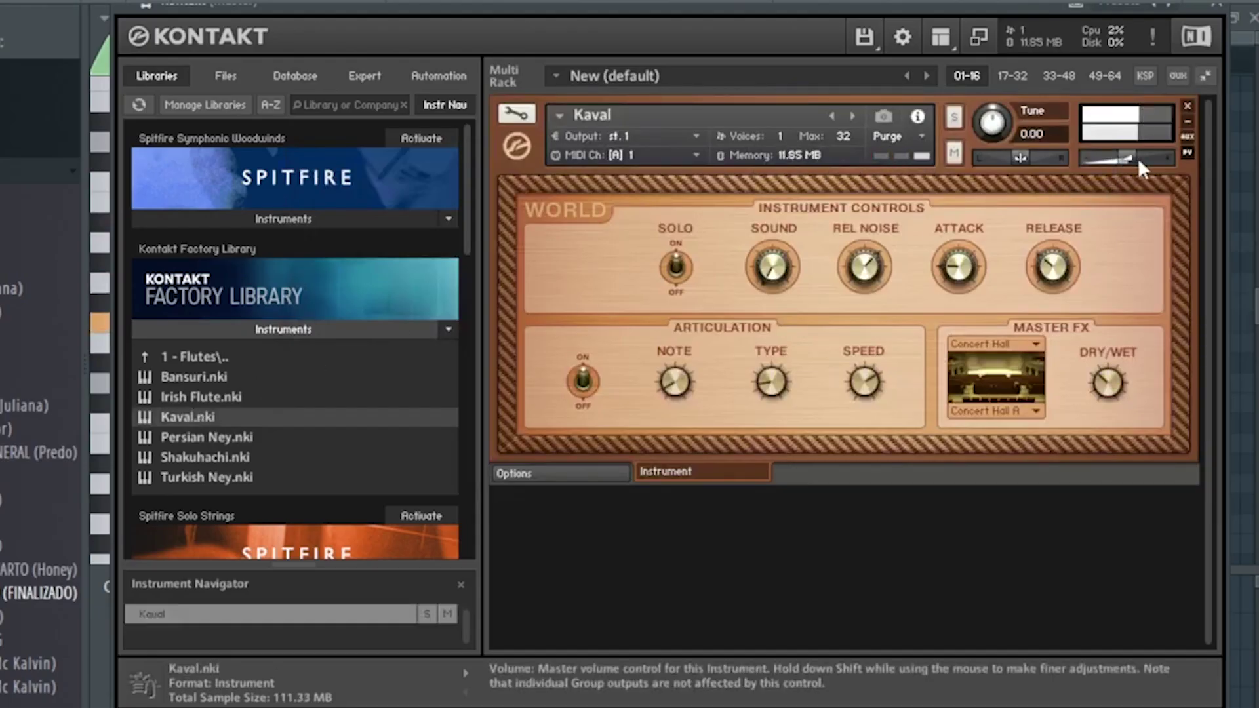
# Step: Rename the Kontakt channel in the channel rack to flute
pyautogui.press('F6')
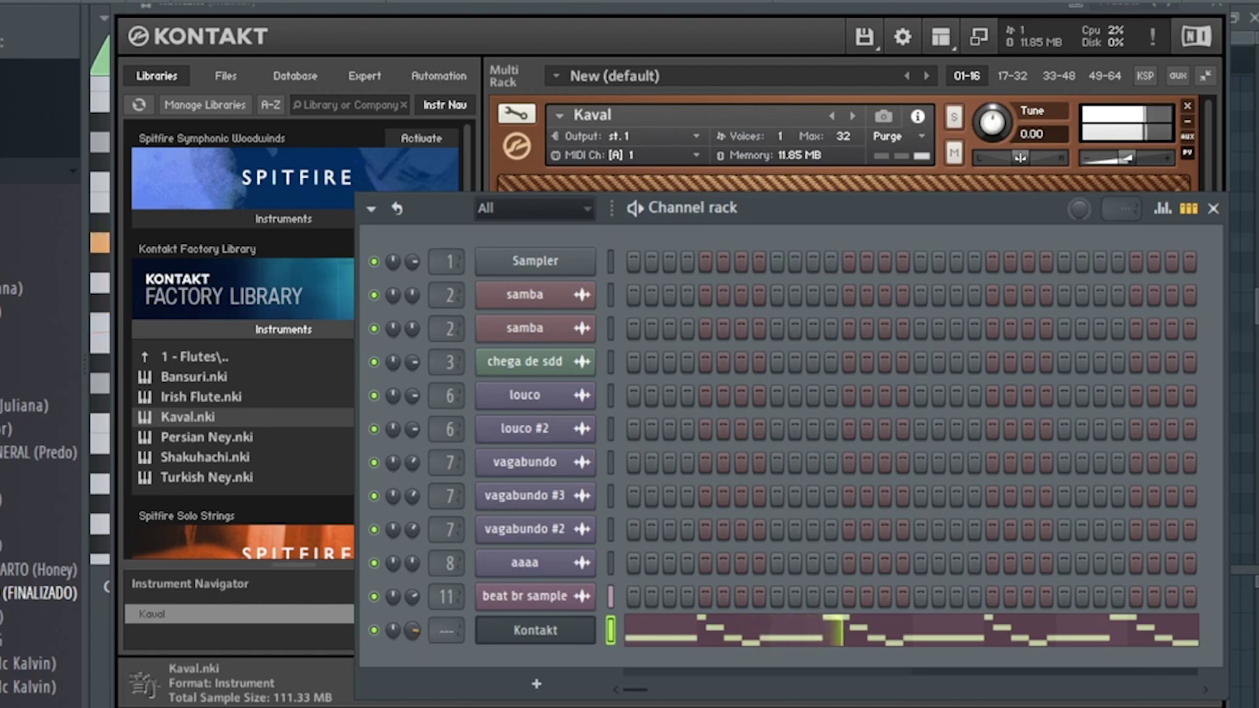
pyautogui.rightClick(590, 630)
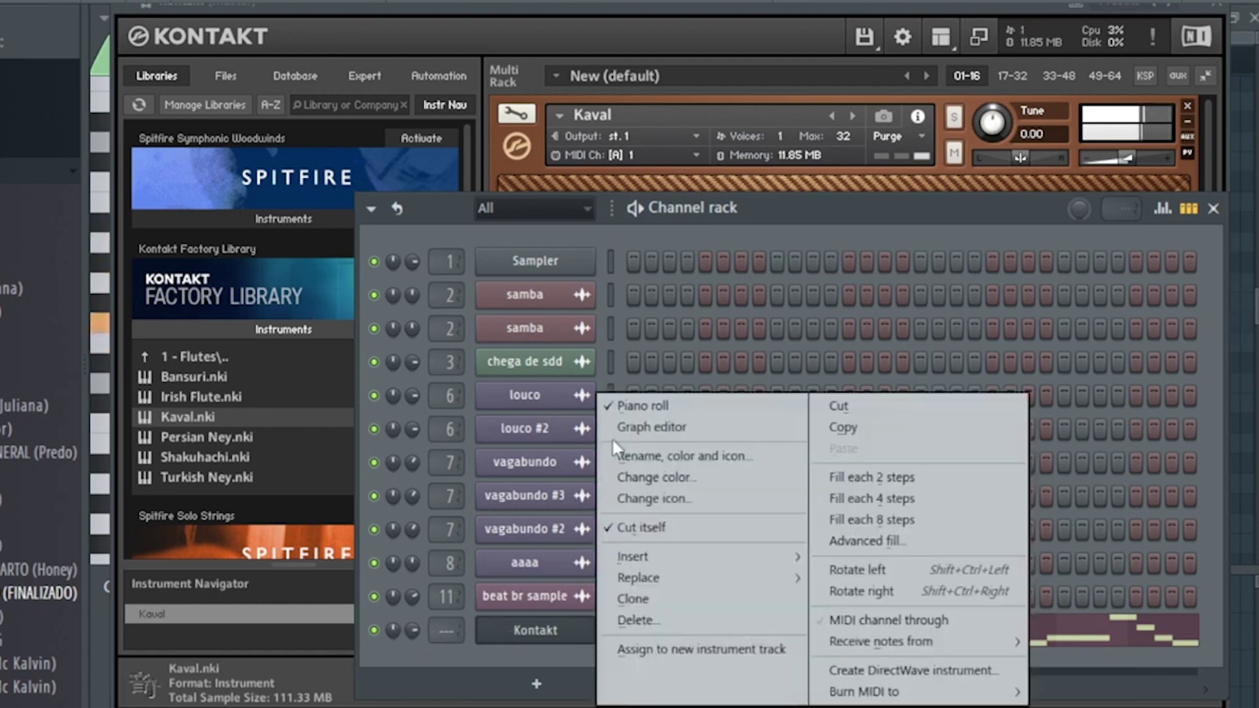
pyautogui.click(620, 455)
pyautogui.write('flute')
pyautogui.press('Return')
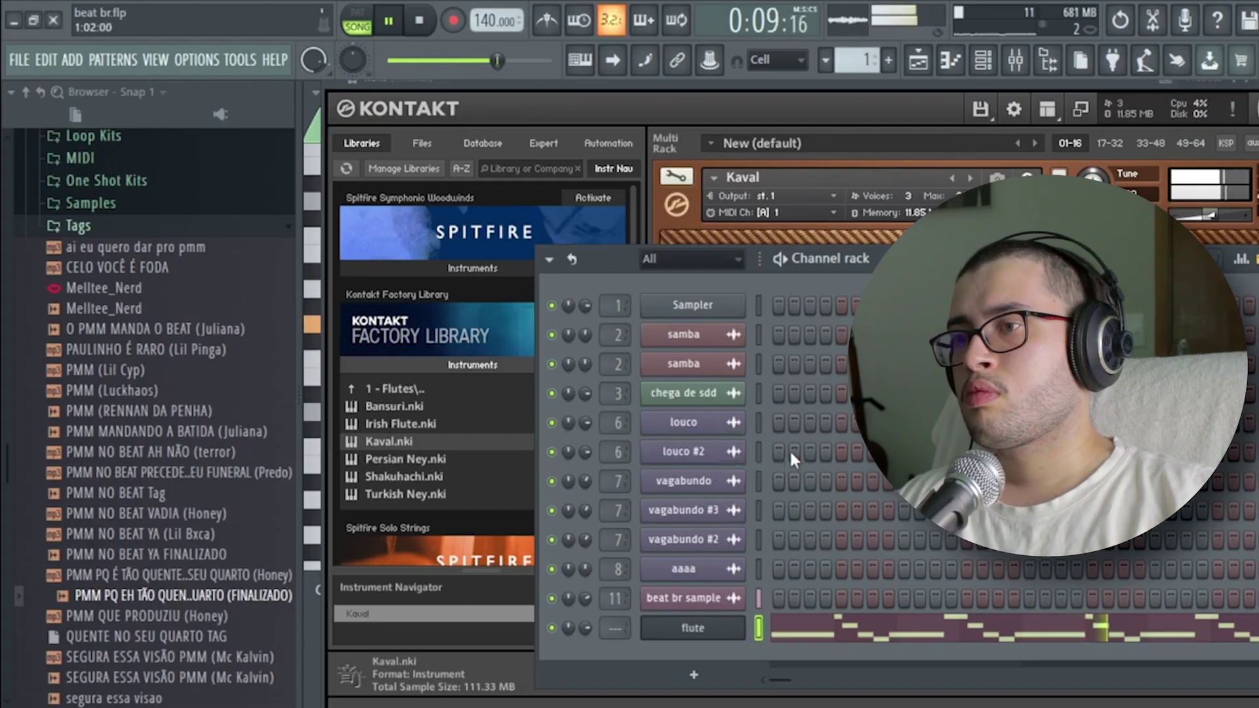
# Step: Route the flute channel to mixer insert 12, carrying over its name
pyautogui.click(1016, 56)
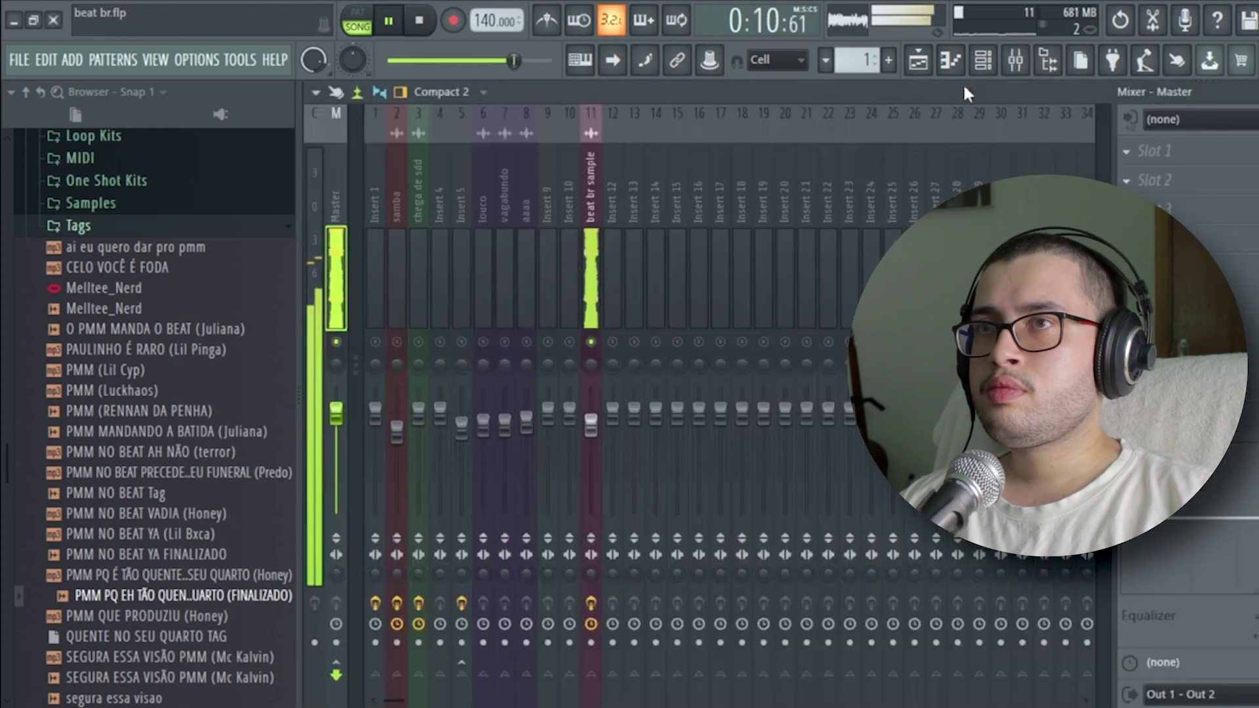
pyautogui.click(615, 199)
pyautogui.hotkey('ctrl', 'l')
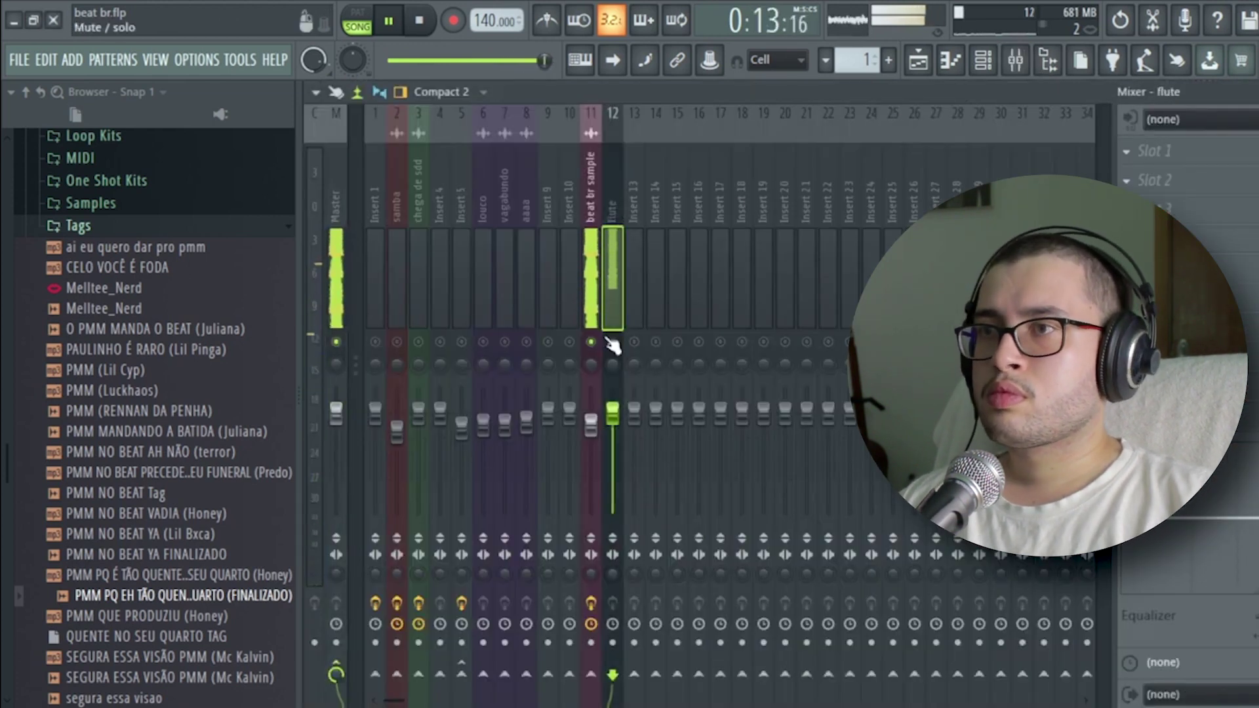
# Step: Load RC-20 Retro Color into the flute insert's first effect slot and switch off its Noise and Magnetic modules
pyautogui.click(1171, 152)
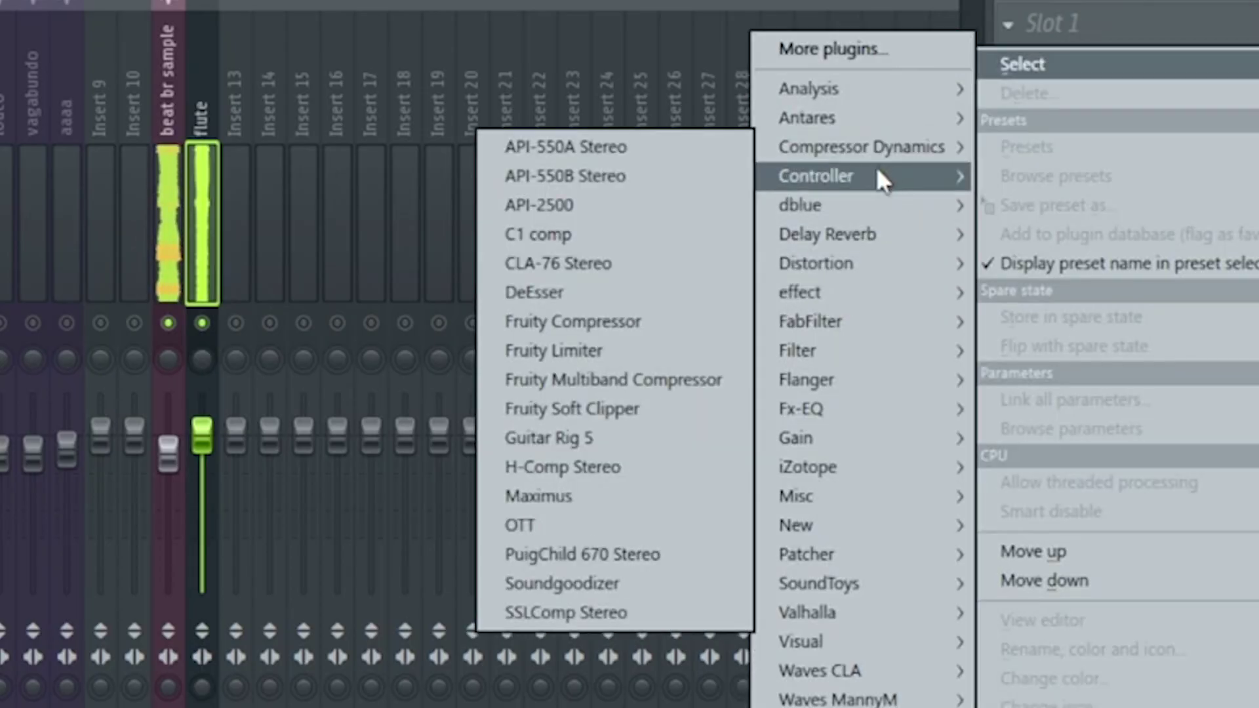
pyautogui.moveTo(762, 289)
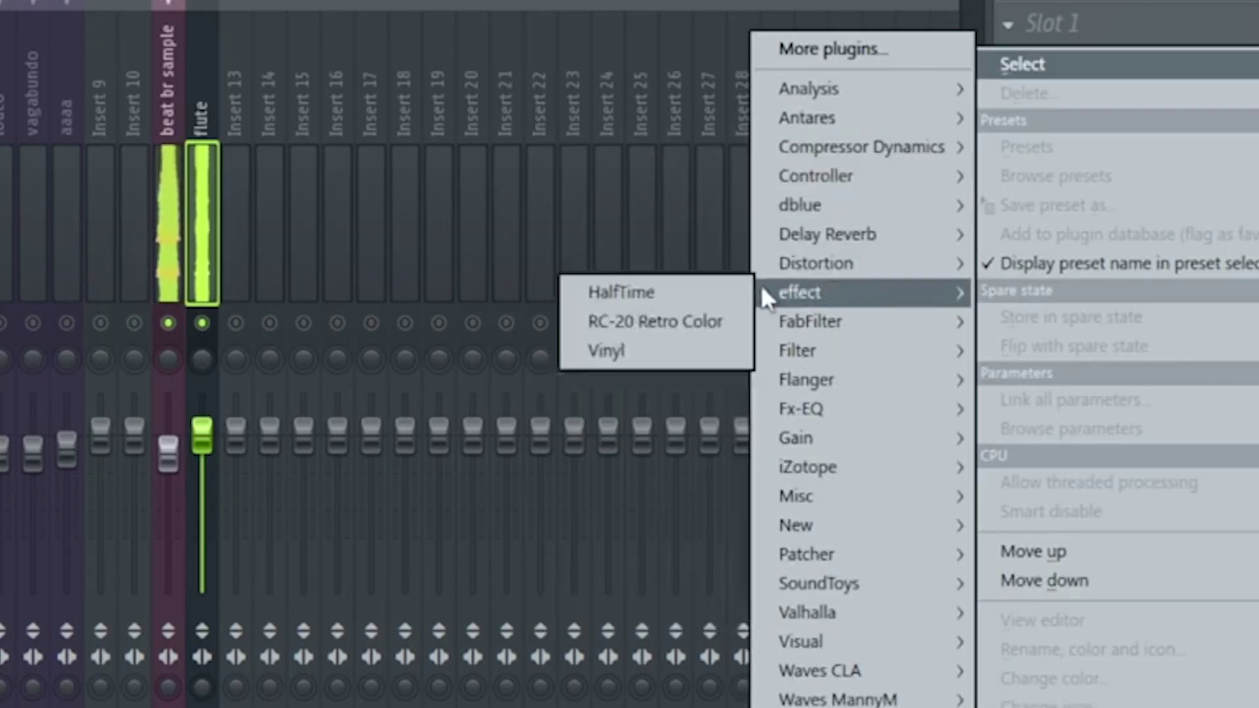
pyautogui.click(659, 315)
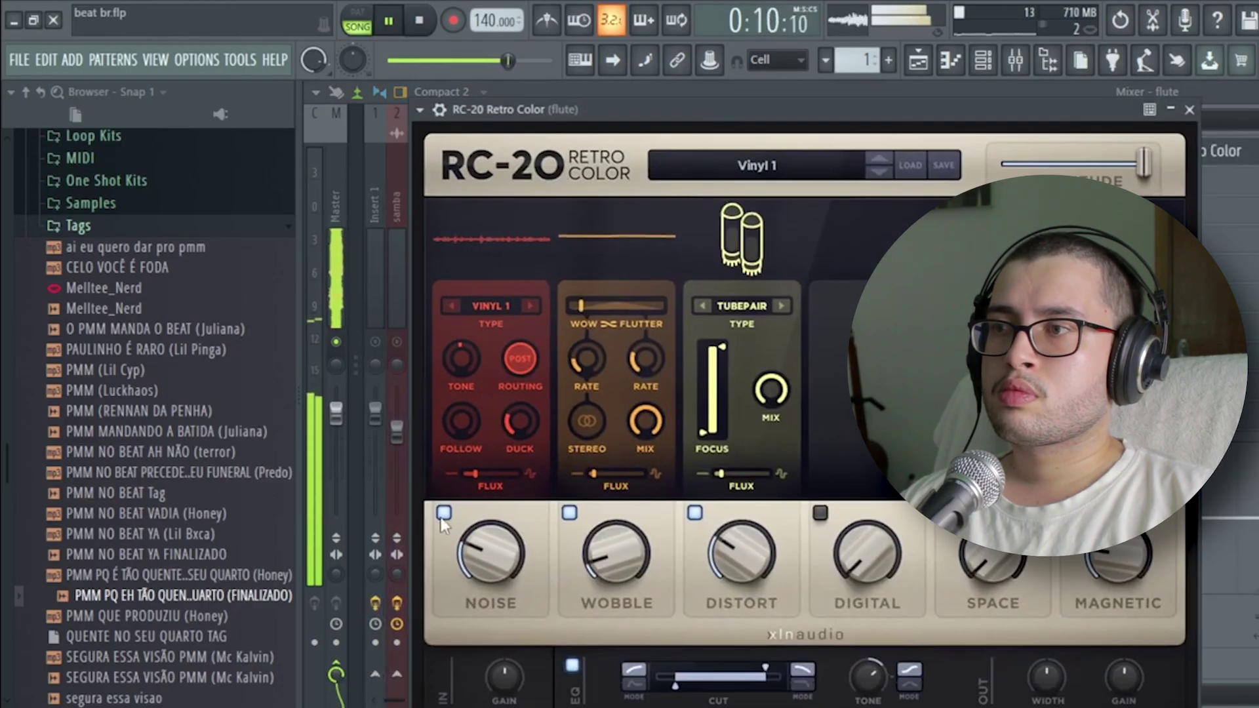
pyautogui.click(444, 513)
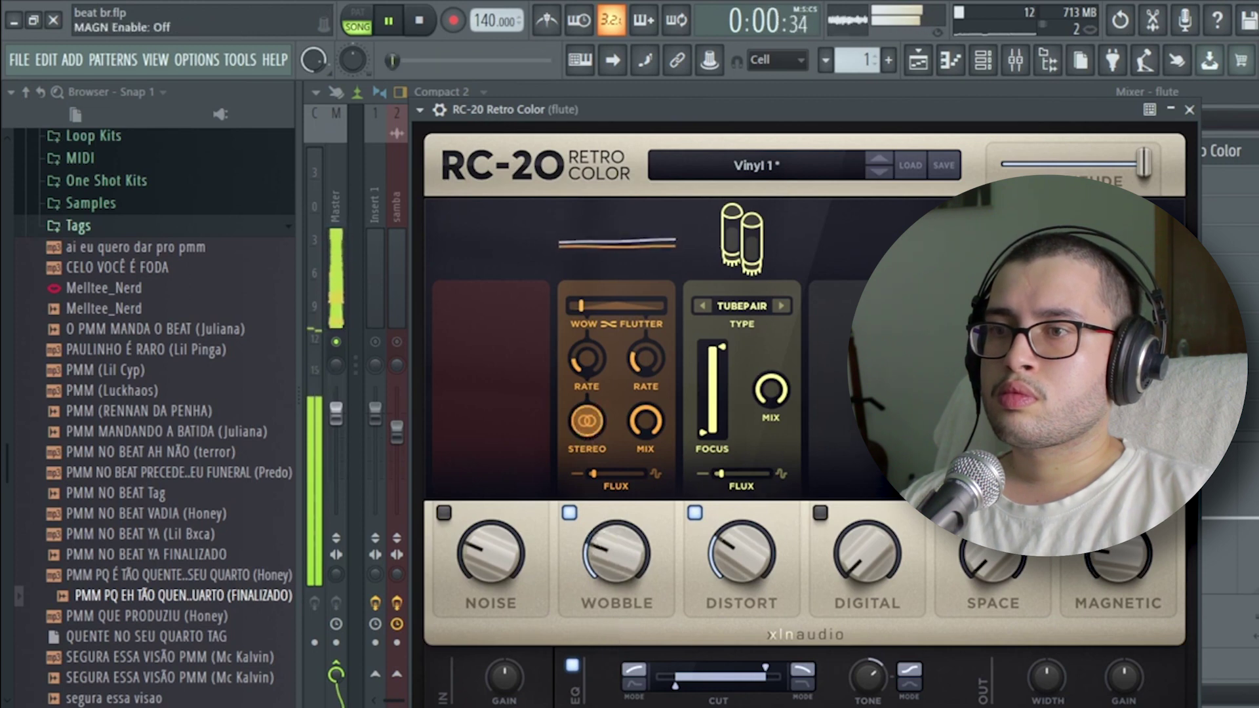
pyautogui.click(1189, 110)
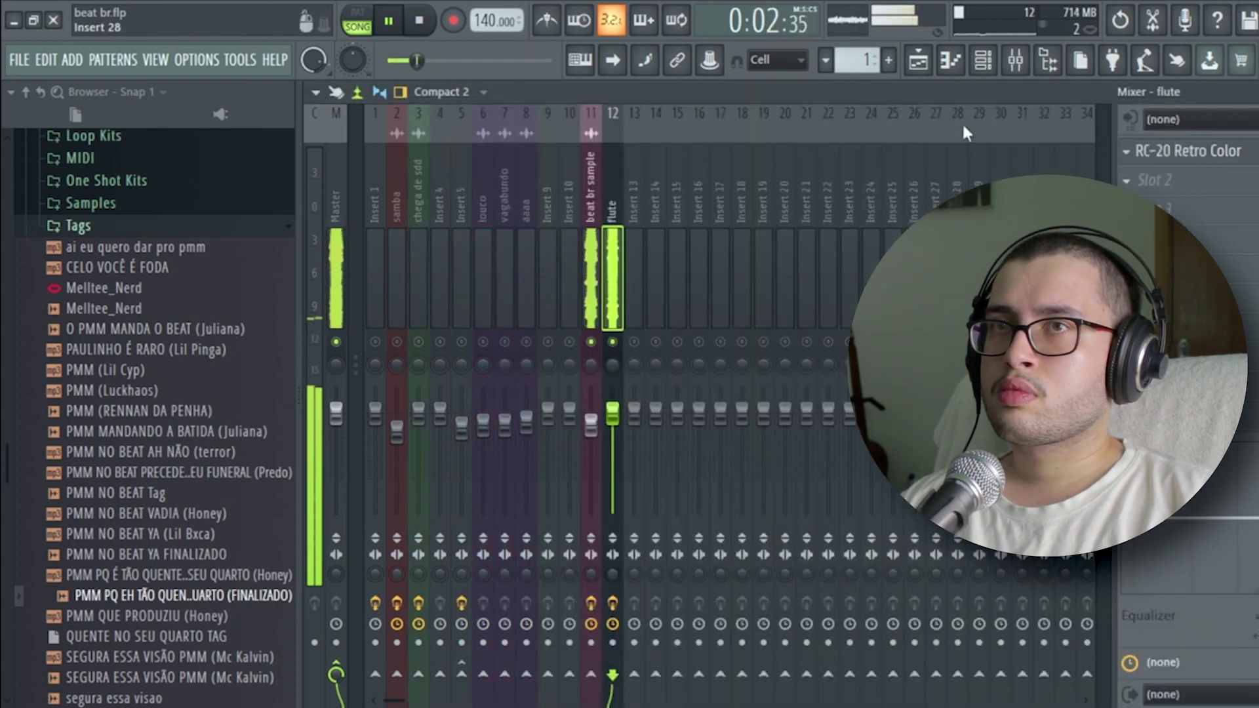
# Step: Lengthen the flute's F5 notes in bar 1 up to bar 2, near bar 3 to about three-quarters of a bar, and near bar 5 up to bar 6
pyautogui.click(981, 62)
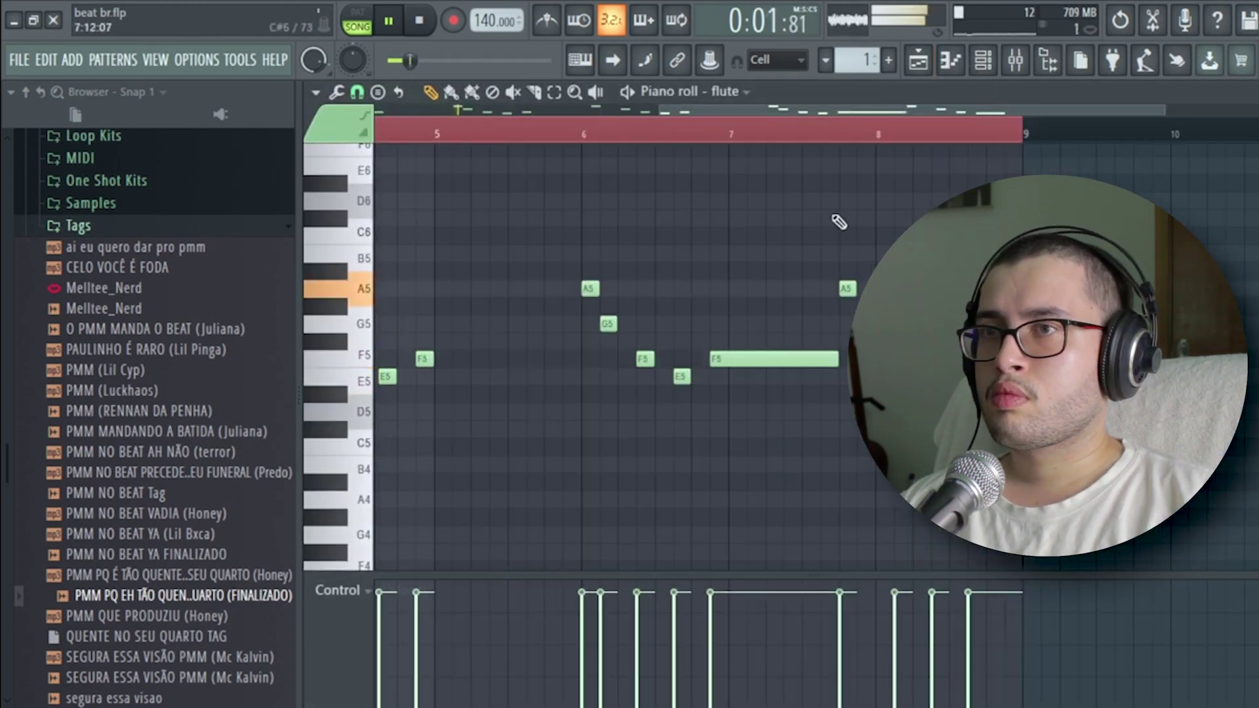
pyautogui.moveTo(531, 358); pyautogui.dragTo(580, 359)
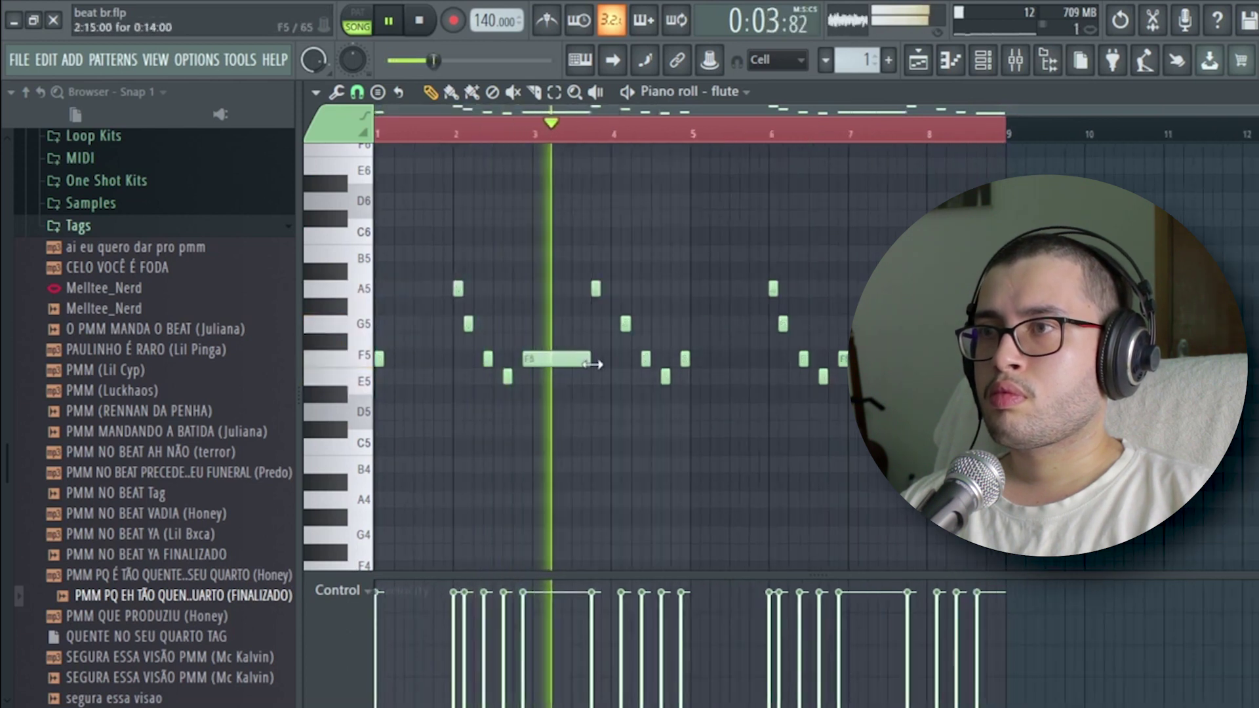
pyautogui.moveTo(383, 359); pyautogui.dragTo(452, 358)
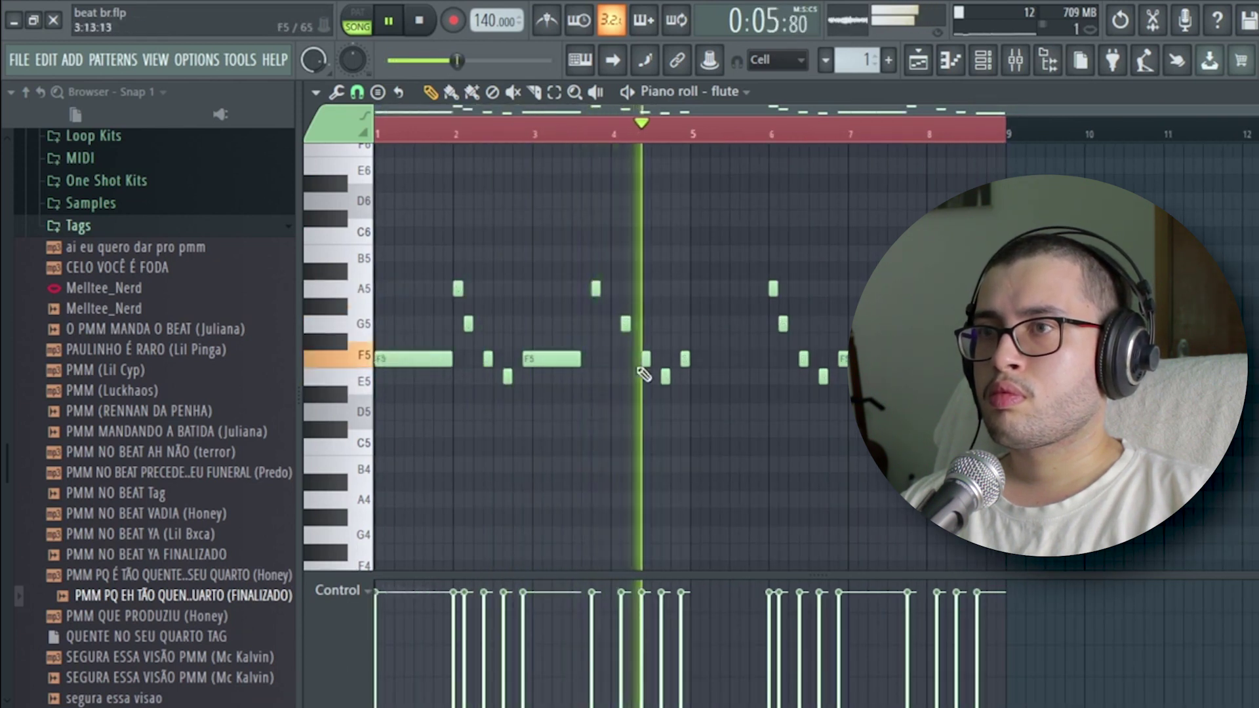
pyautogui.moveTo(685, 361); pyautogui.dragTo(767, 361)
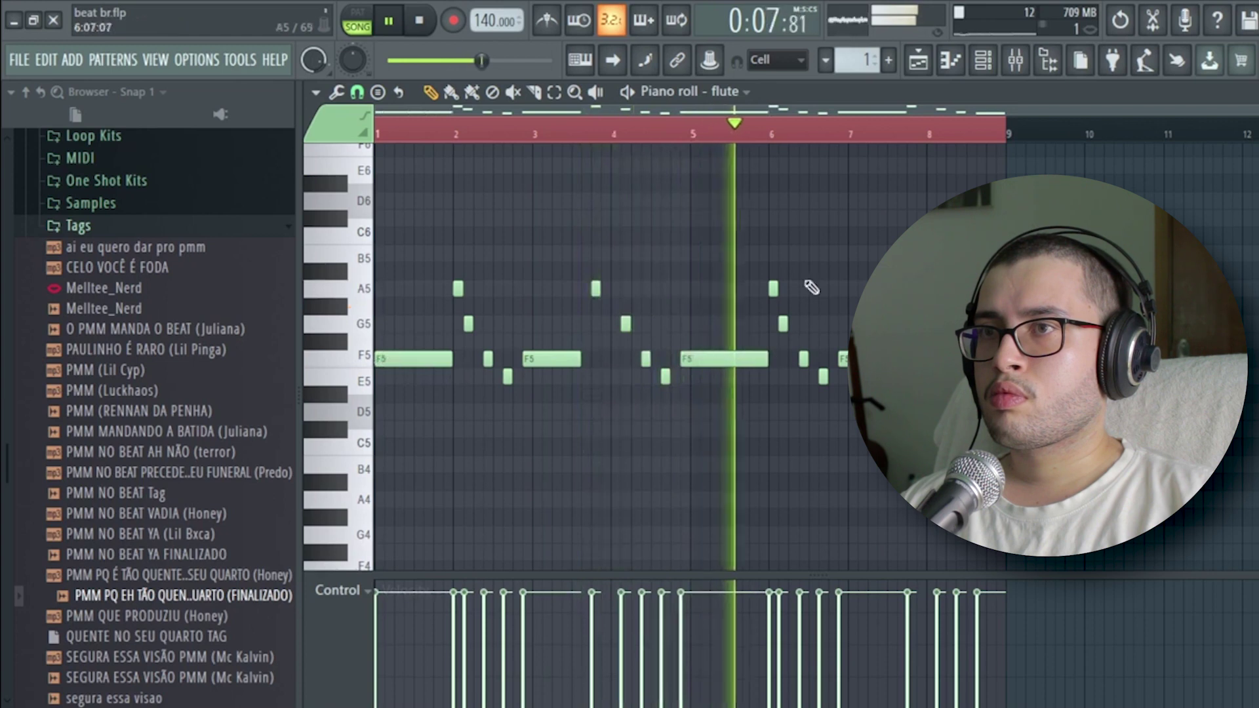
# Step: Lower the flute mixer track's volume to about 85% (-3.4 dB)
pyautogui.click(983, 65)
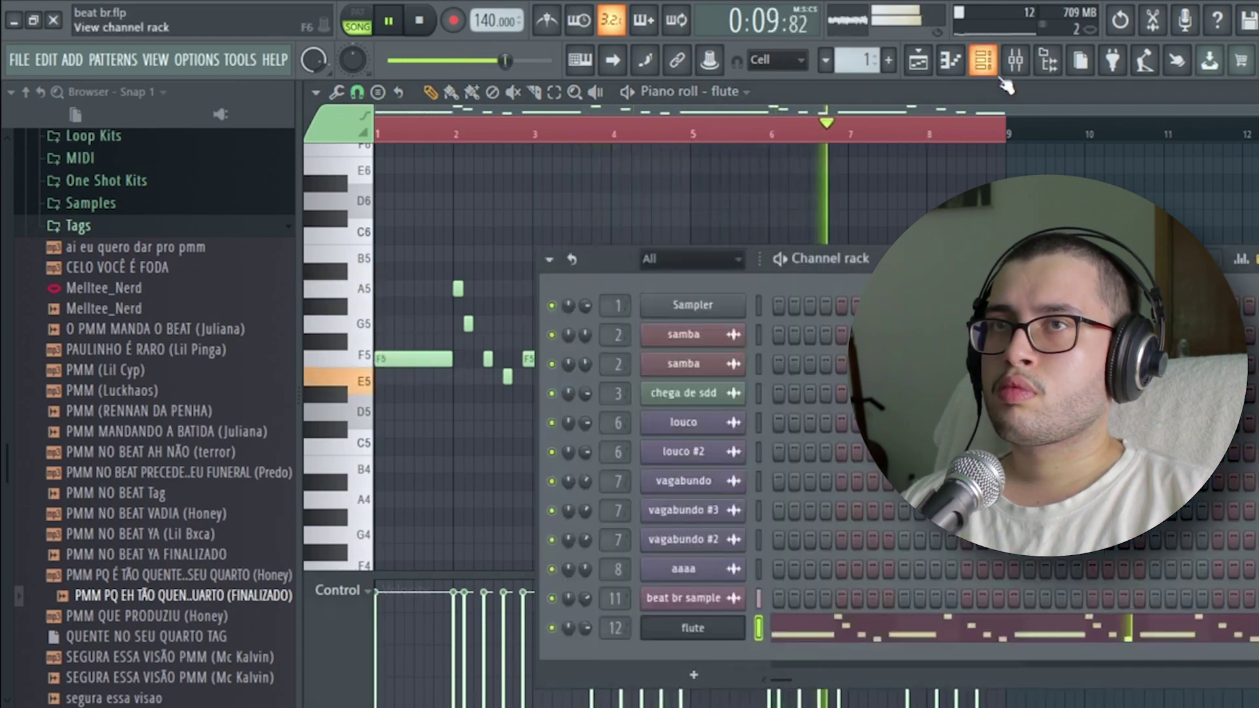
pyautogui.rightClick(956, 172)
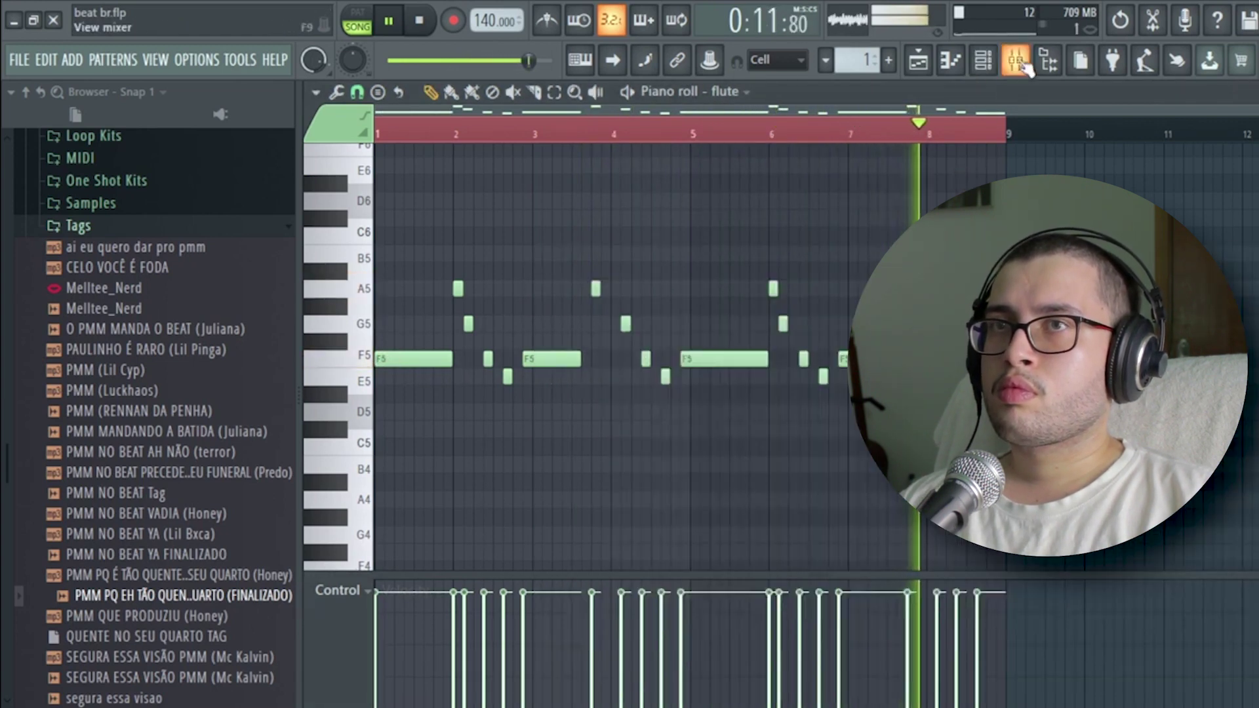
pyautogui.click(1019, 64)
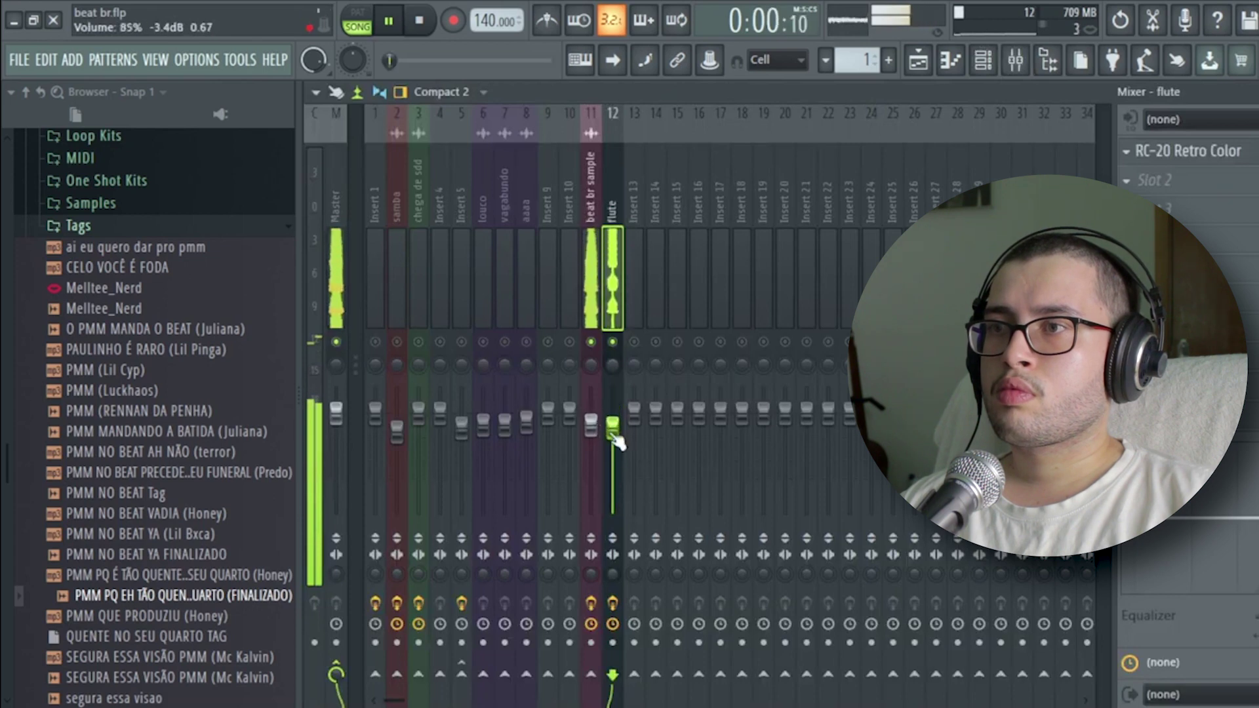
# Step: Add the PMM - MV Clap sample from the Claps folder as a new channel below the flute and play the loop
pyautogui.click(930, 64)
pyautogui.click(983, 62)
pyautogui.click(983, 62)
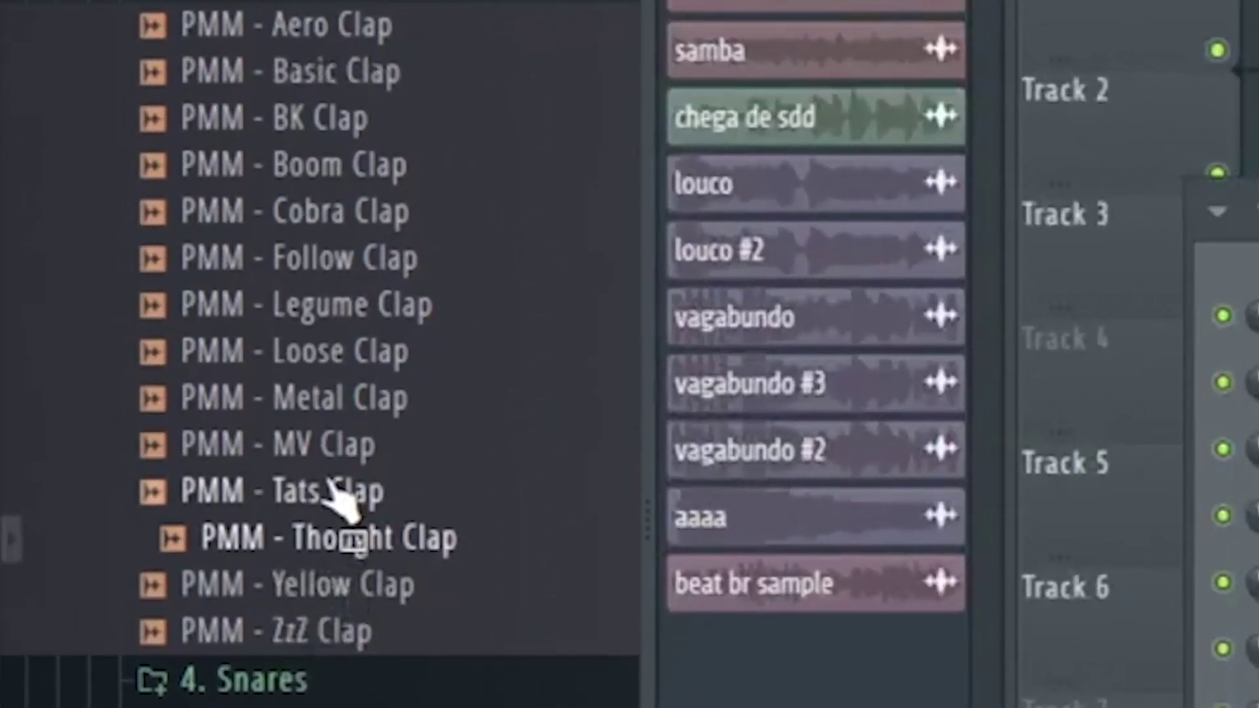
pyautogui.moveTo(324, 445); pyautogui.dragTo(443, 485)
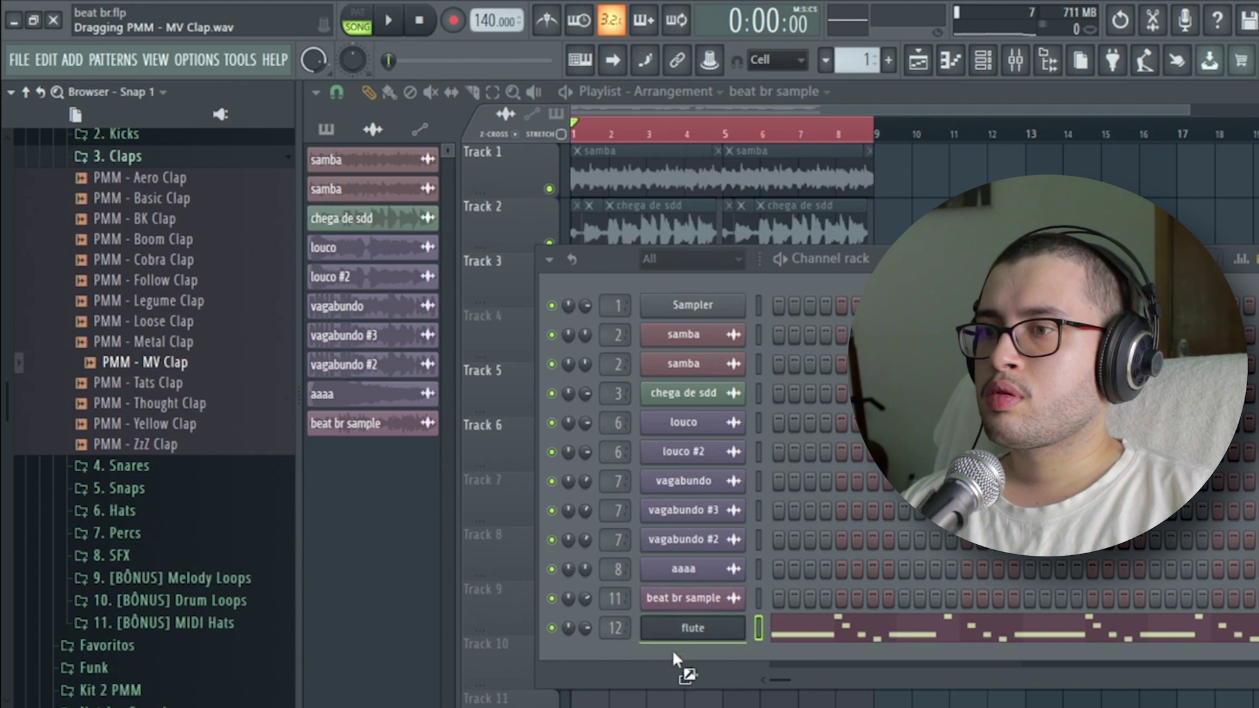
pyautogui.moveTo(671, 647); pyautogui.dragTo(676, 653)
pyautogui.press('space')
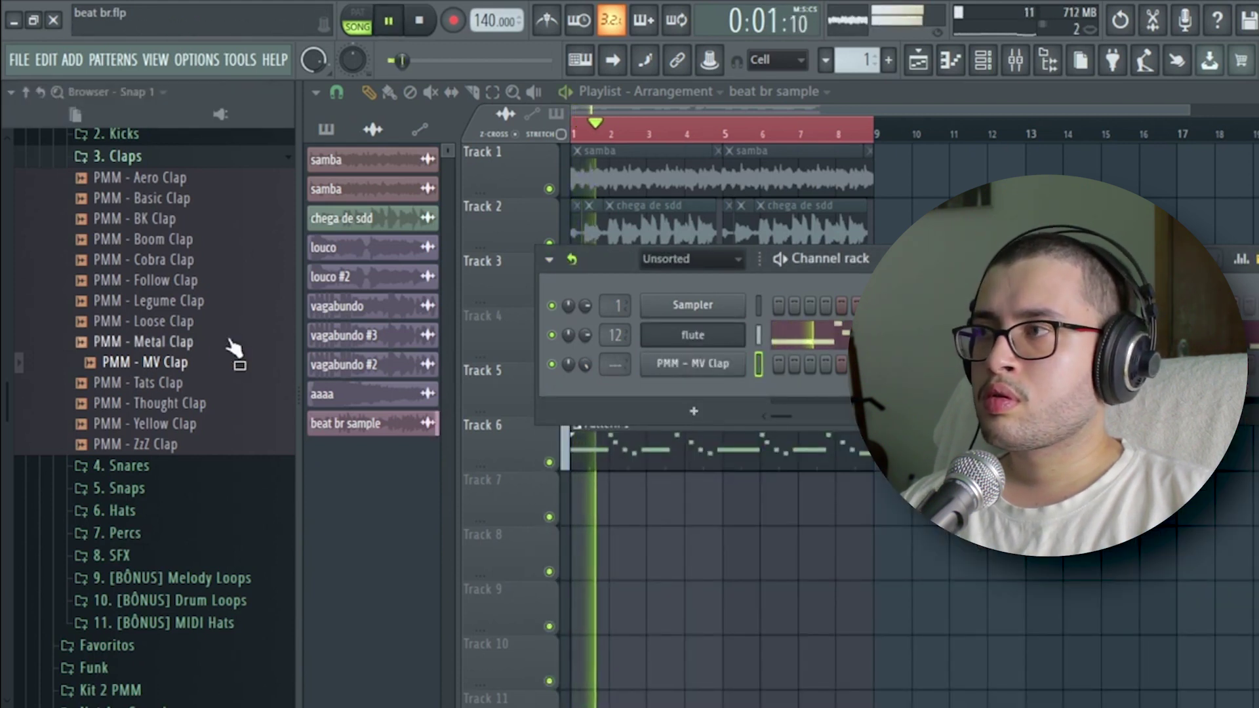
# Step: Add the closed hat PMM - Colors HH as a new channel and open the bonus MIDI Hats folder
pyautogui.scroll(3, 121, 246)
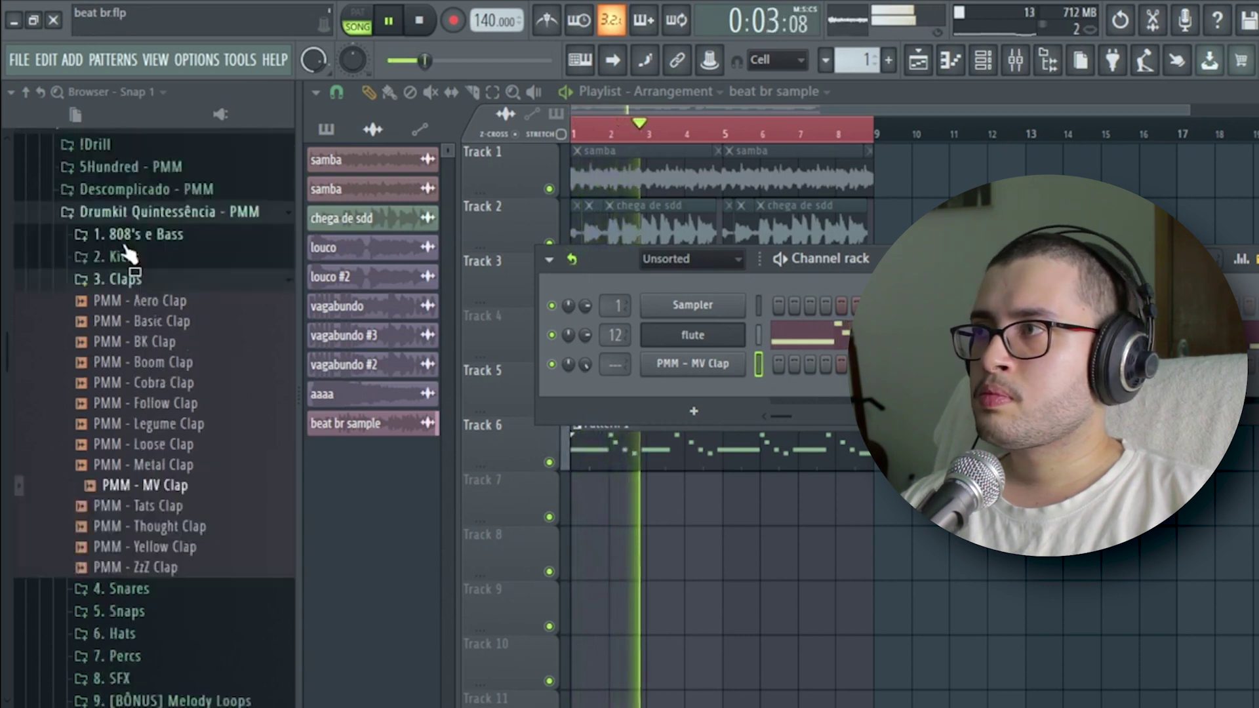
pyautogui.click(138, 281)
pyautogui.click(141, 348)
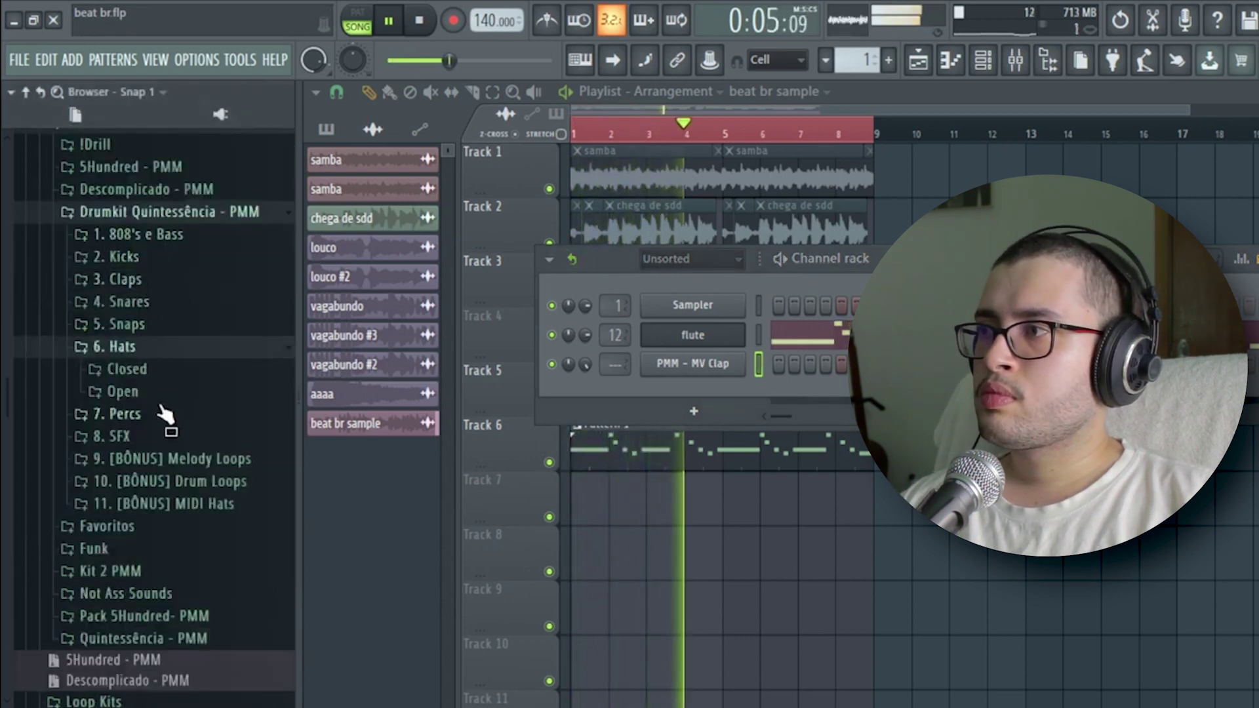
pyautogui.click(148, 371)
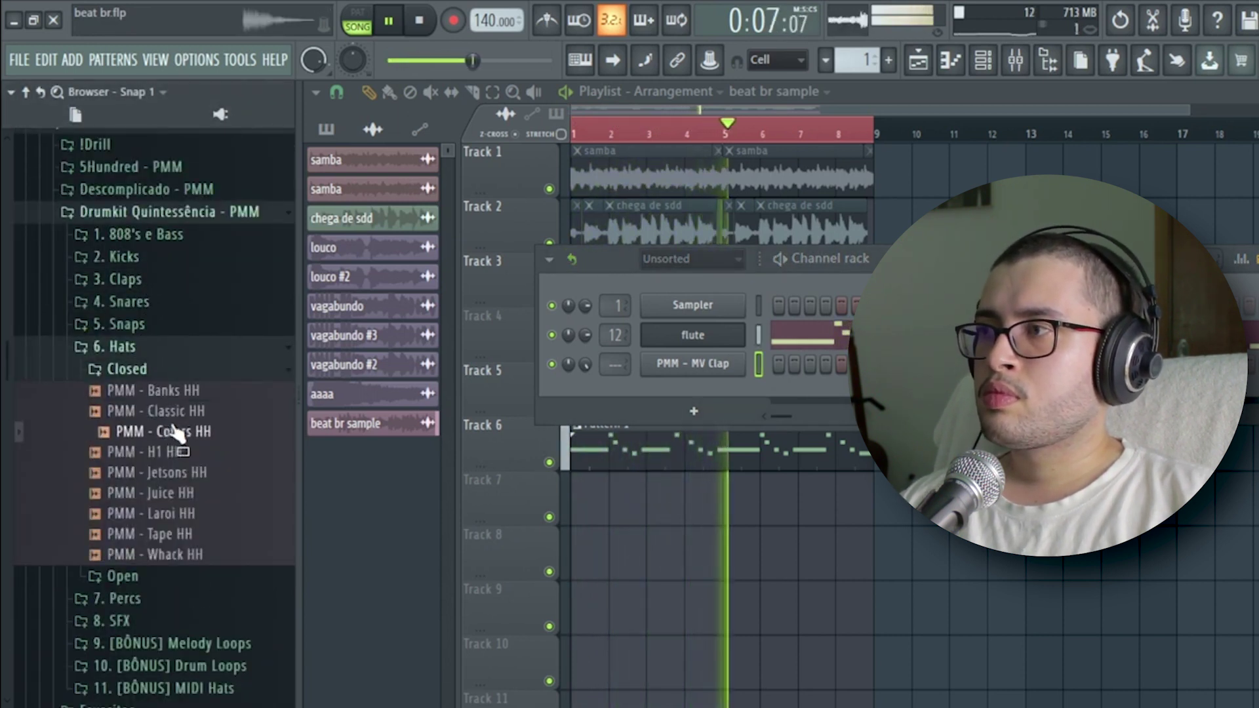
pyautogui.moveTo(637, 381); pyautogui.dragTo(637, 384)
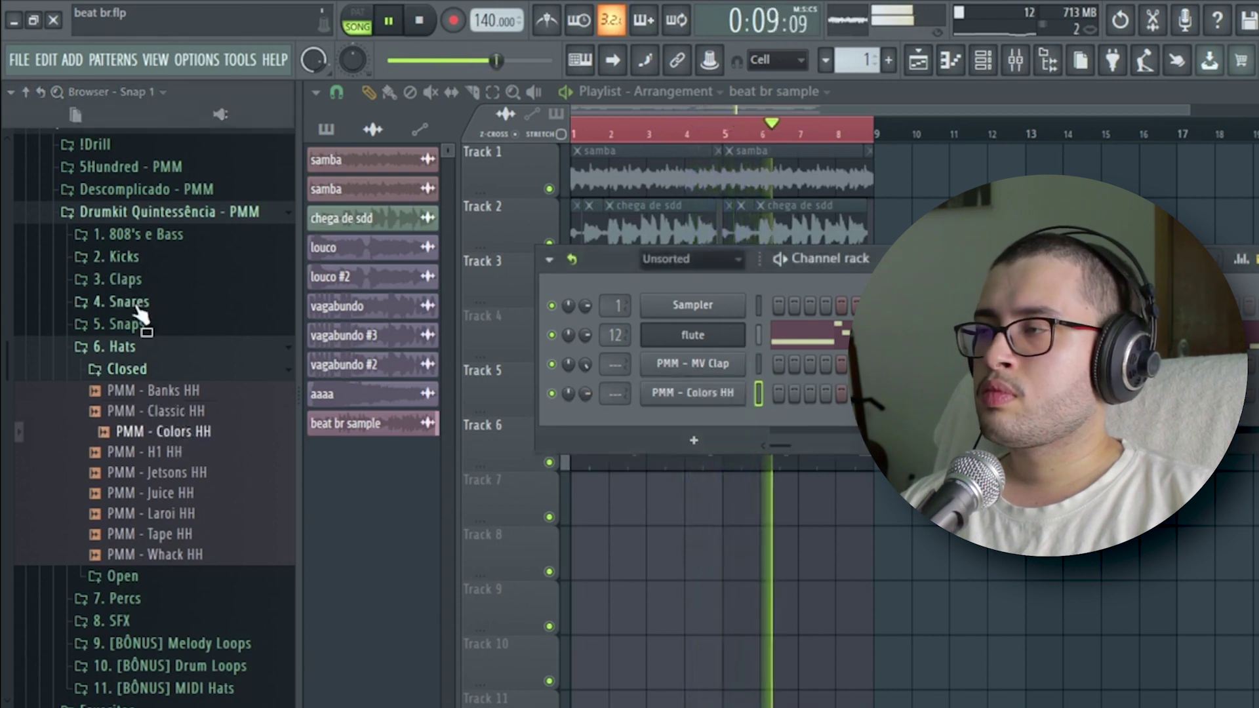
pyautogui.click(149, 347)
pyautogui.click(186, 459)
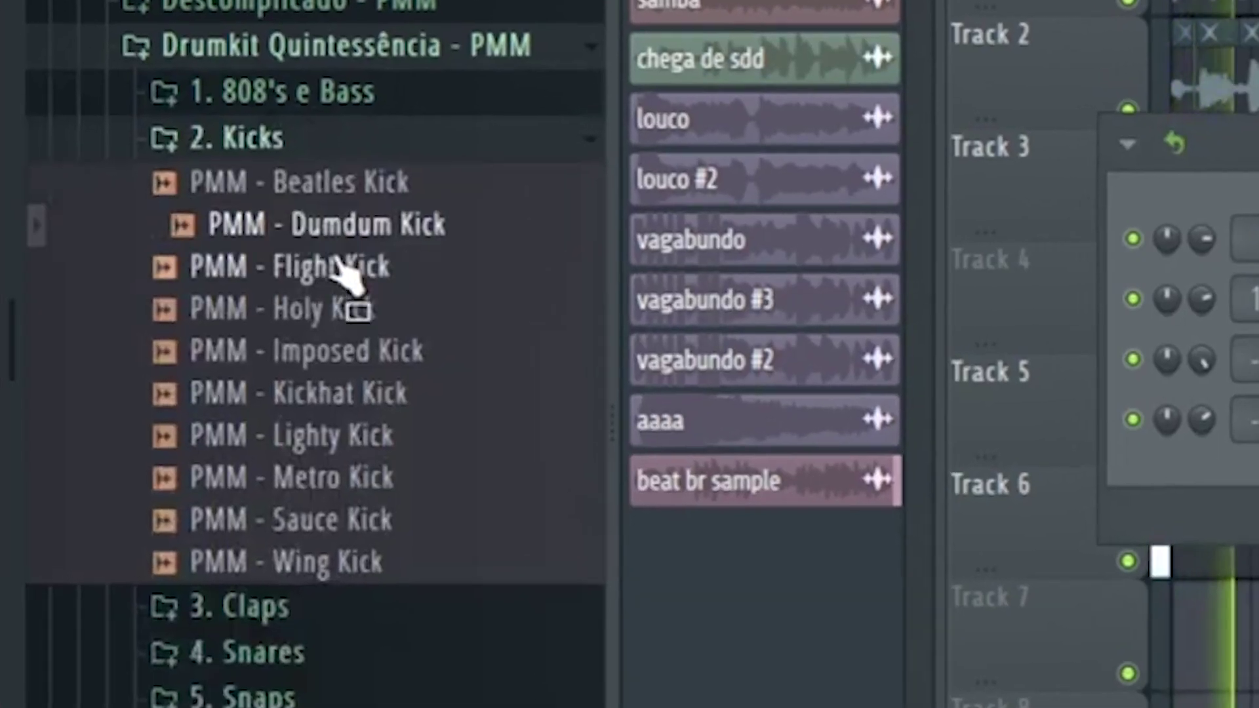
# Step: Audition the Flight and Holy kicks and add PMM - Holy Kick as a channel above the clap
pyautogui.click(343, 270)
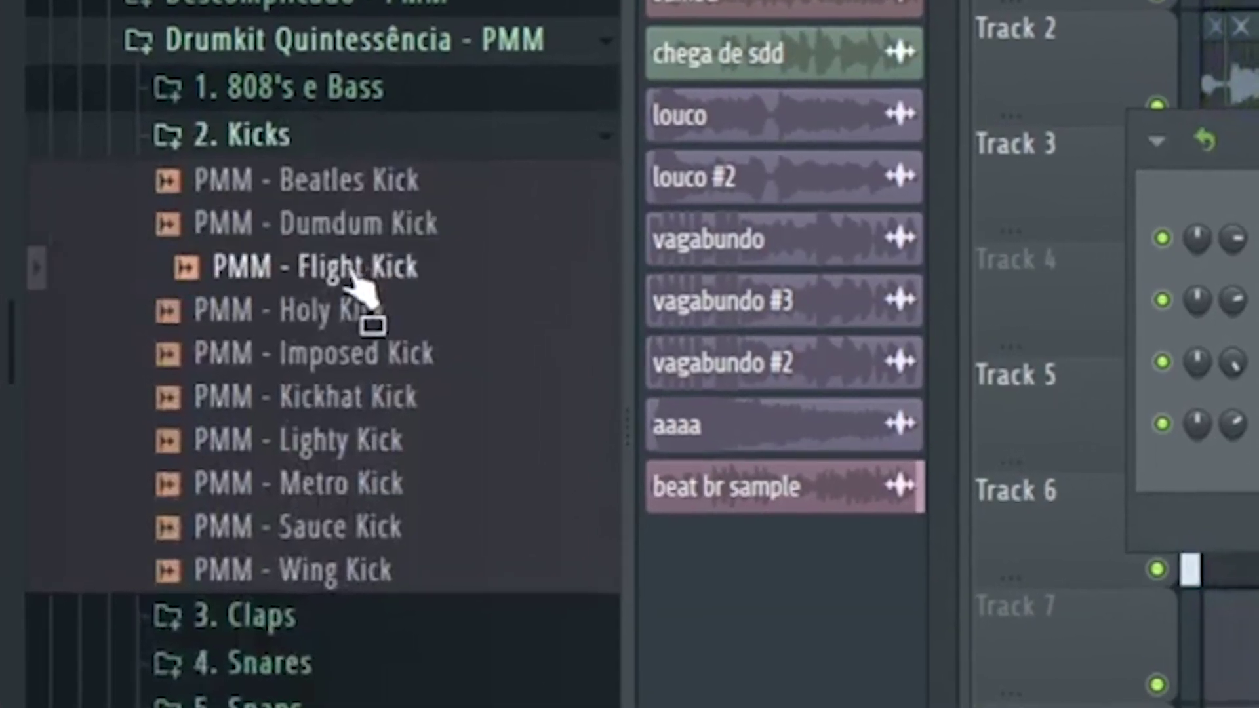
pyautogui.click(357, 308)
pyautogui.moveTo(364, 314); pyautogui.dragTo(713, 378)
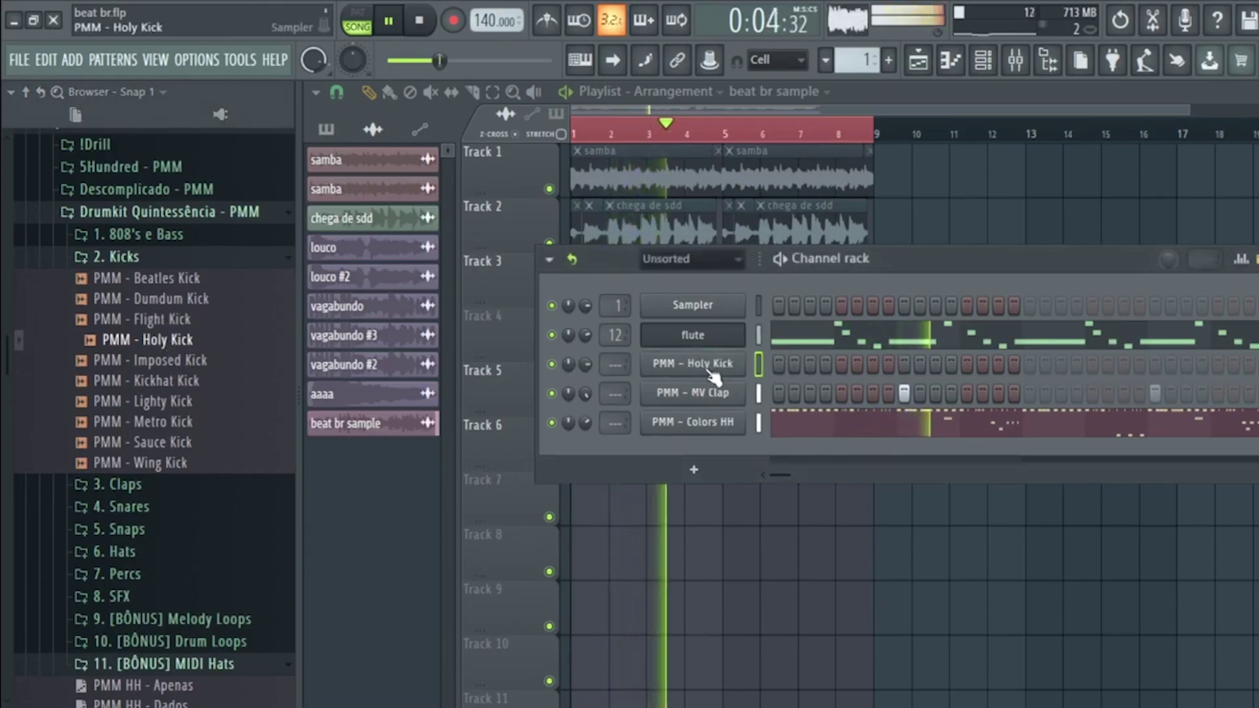
# Step: In the Holy Kick piano roll, place a C5 note half a beat long at the start of bar 1
pyautogui.rightClick(731, 363)
pyautogui.click(806, 365)
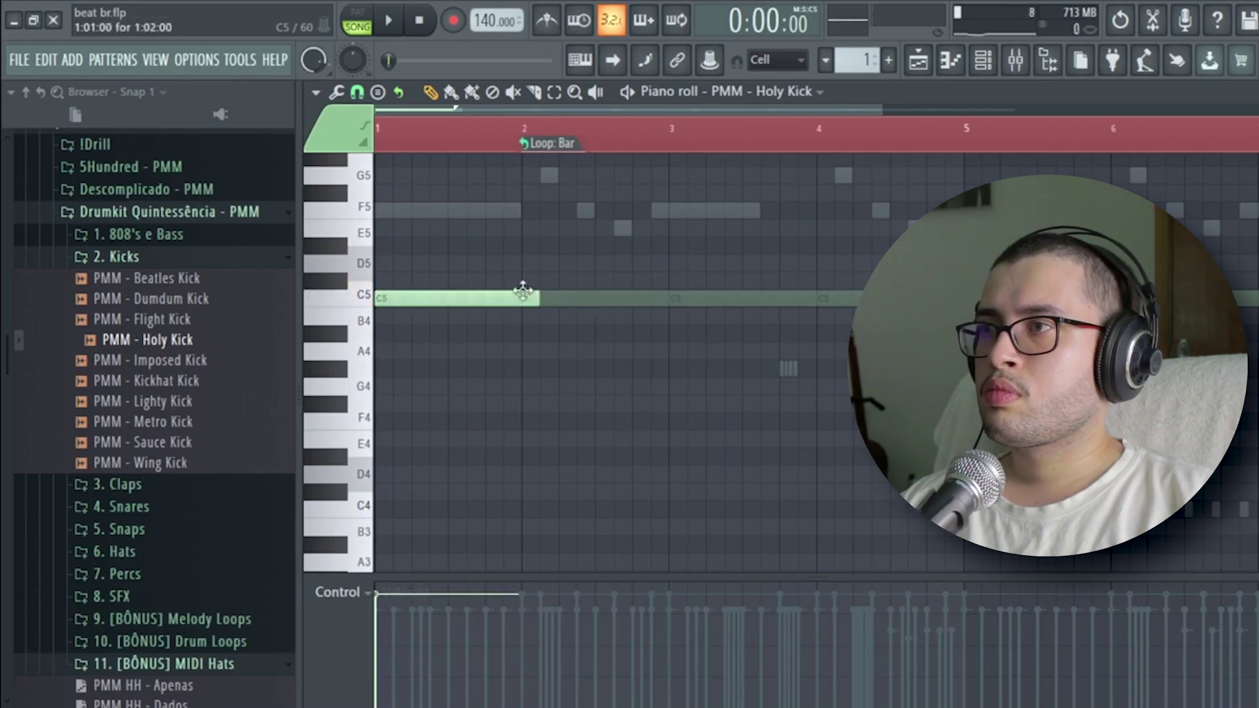
pyautogui.moveTo(522, 291); pyautogui.dragTo(440, 296)
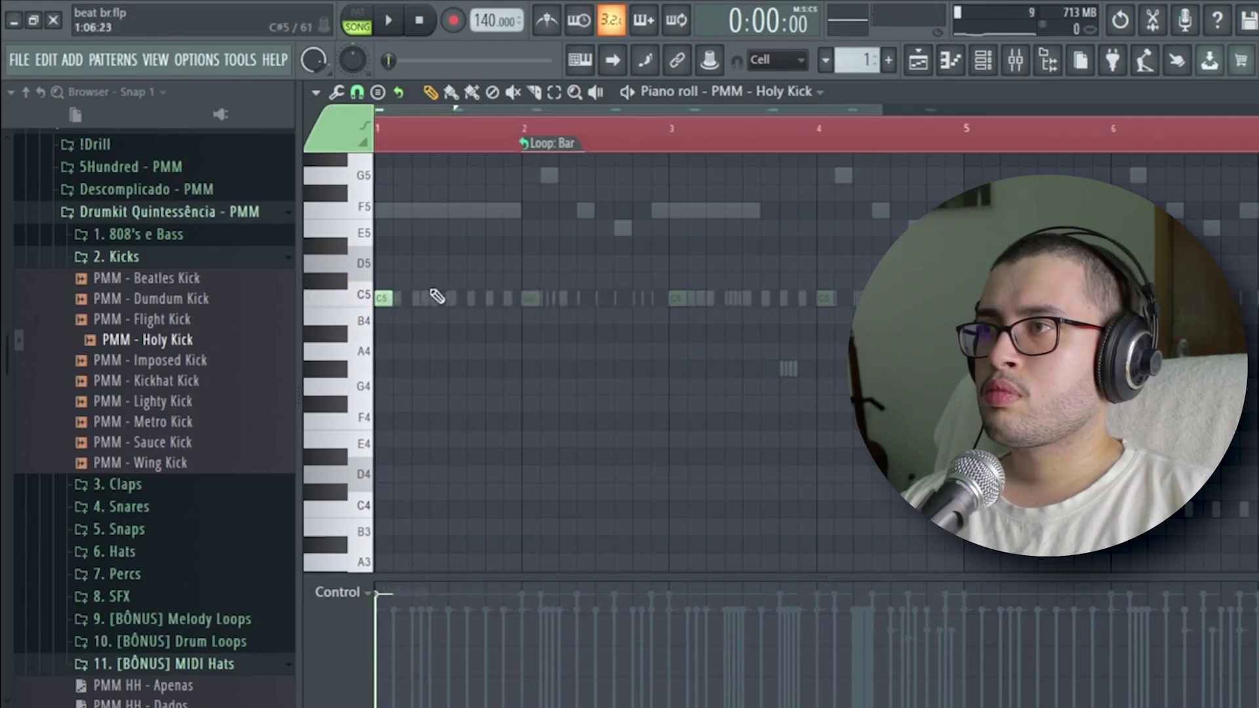
pyautogui.click(337, 92)
pyautogui.click(356, 91)
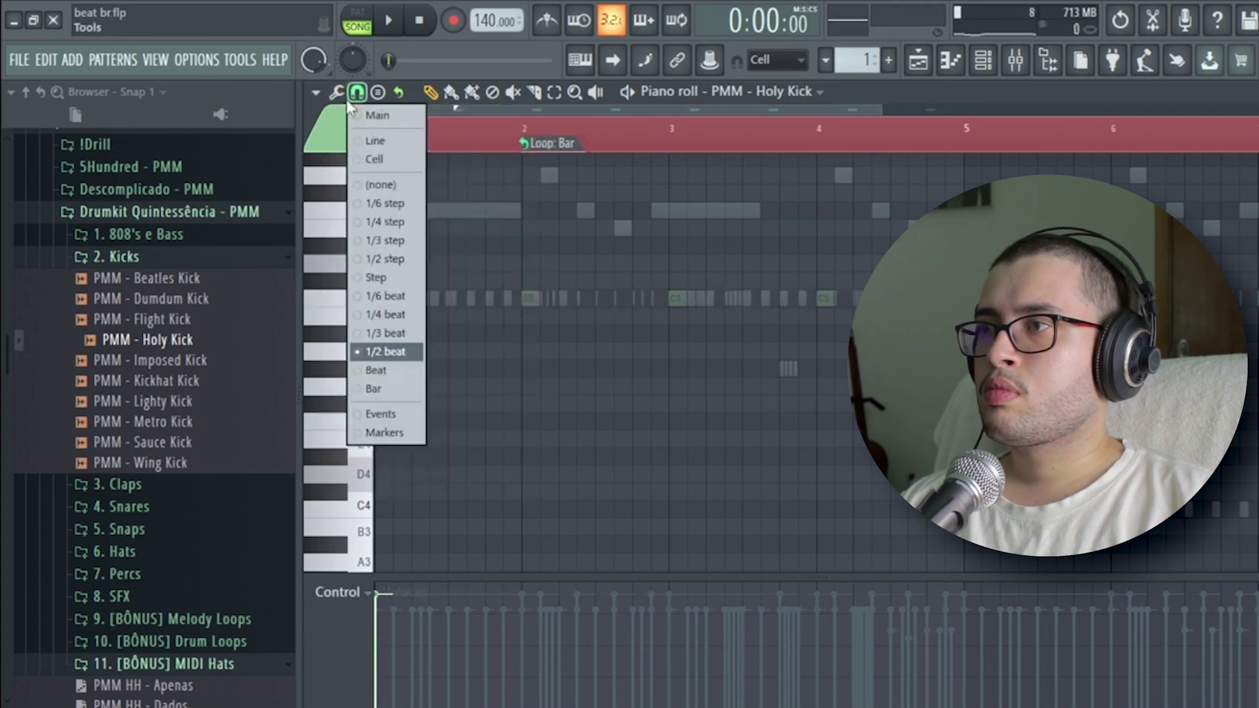
pyautogui.click(370, 340)
# Step: Add C5 kick notes on beat 4 of bar 2 and the start of bar 3 while playing the loop
pyautogui.press('space')
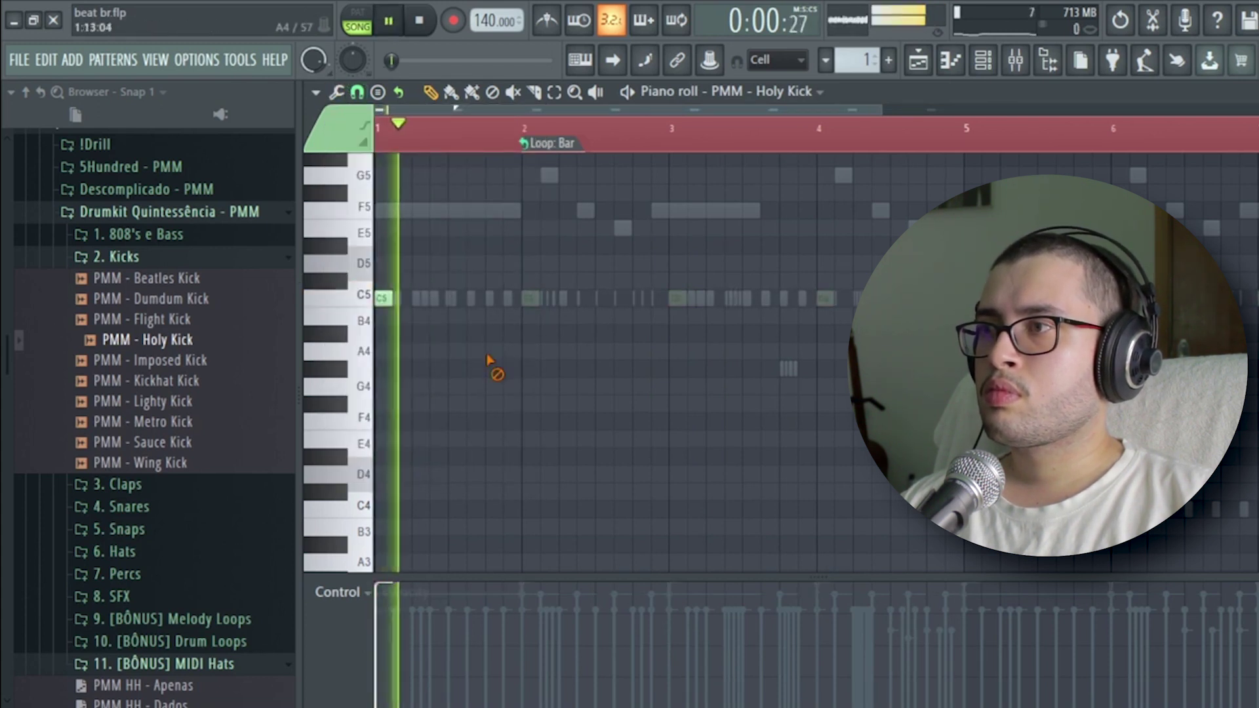
pyautogui.scroll(2, 565, 271)
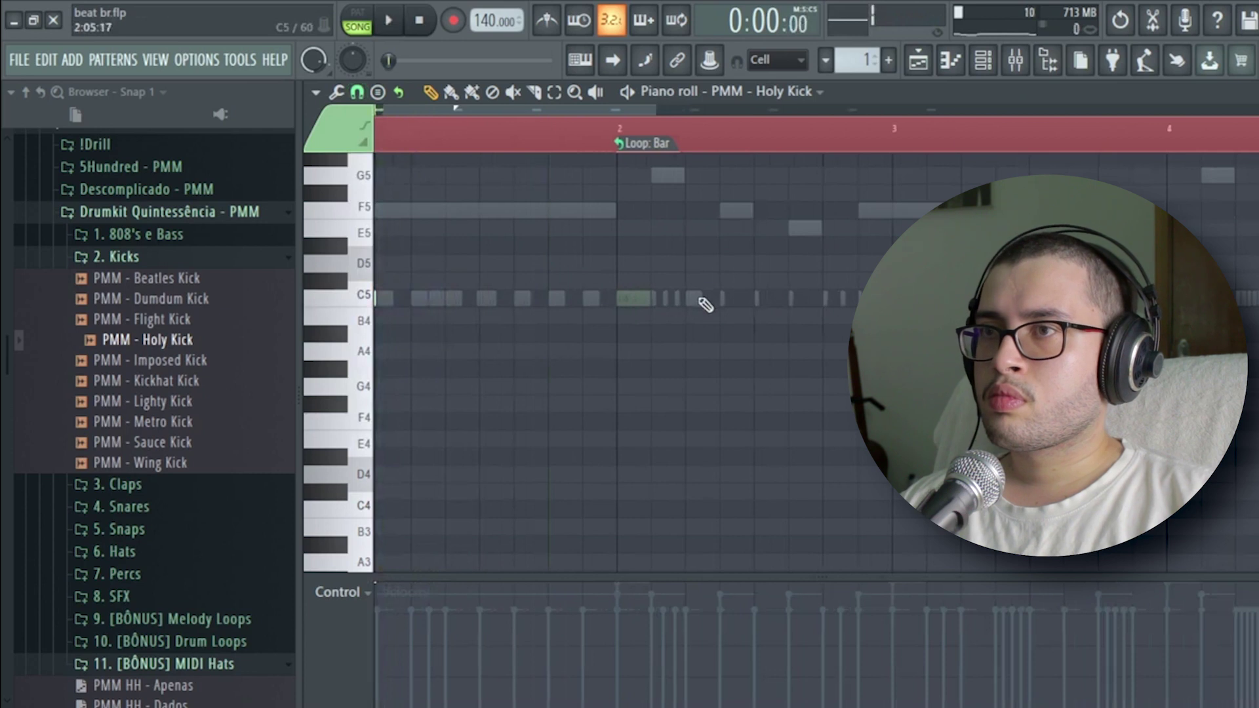
pyautogui.press('space')
pyautogui.moveTo(698, 299); pyautogui.dragTo(833, 290)
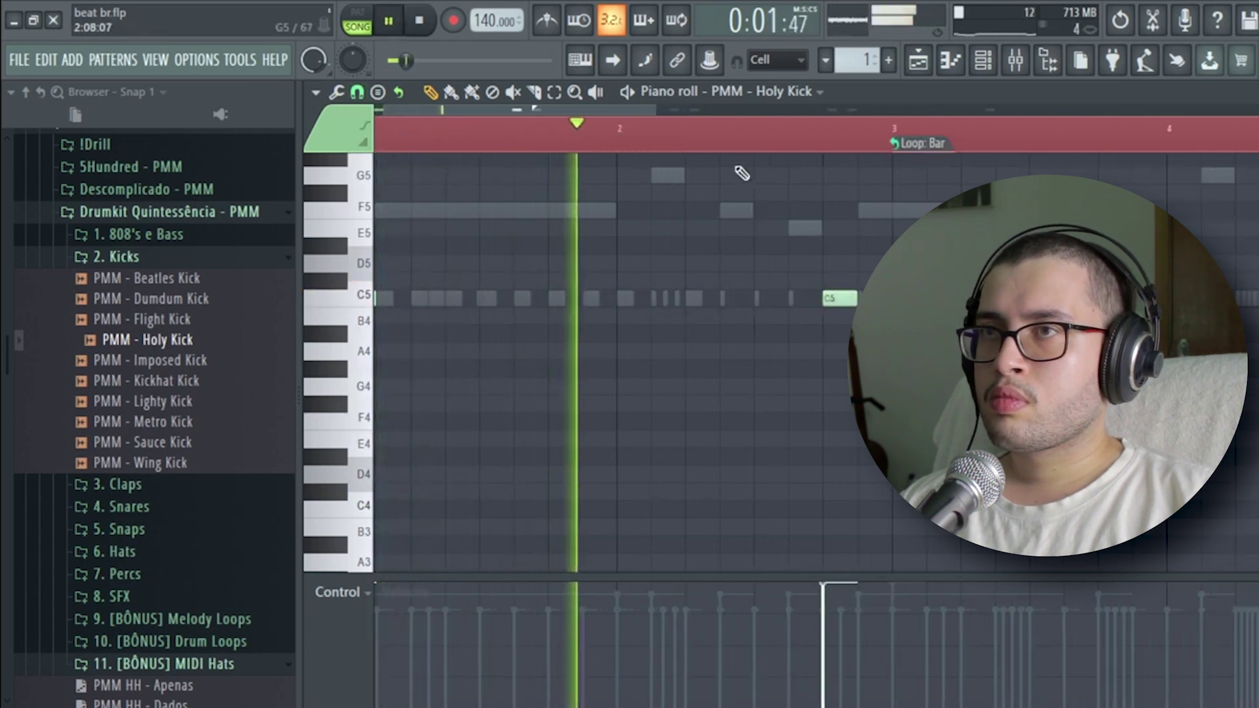
pyautogui.scroll(-2, 746, 164)
pyautogui.scroll(3, 754, 154)
pyautogui.click(606, 298)
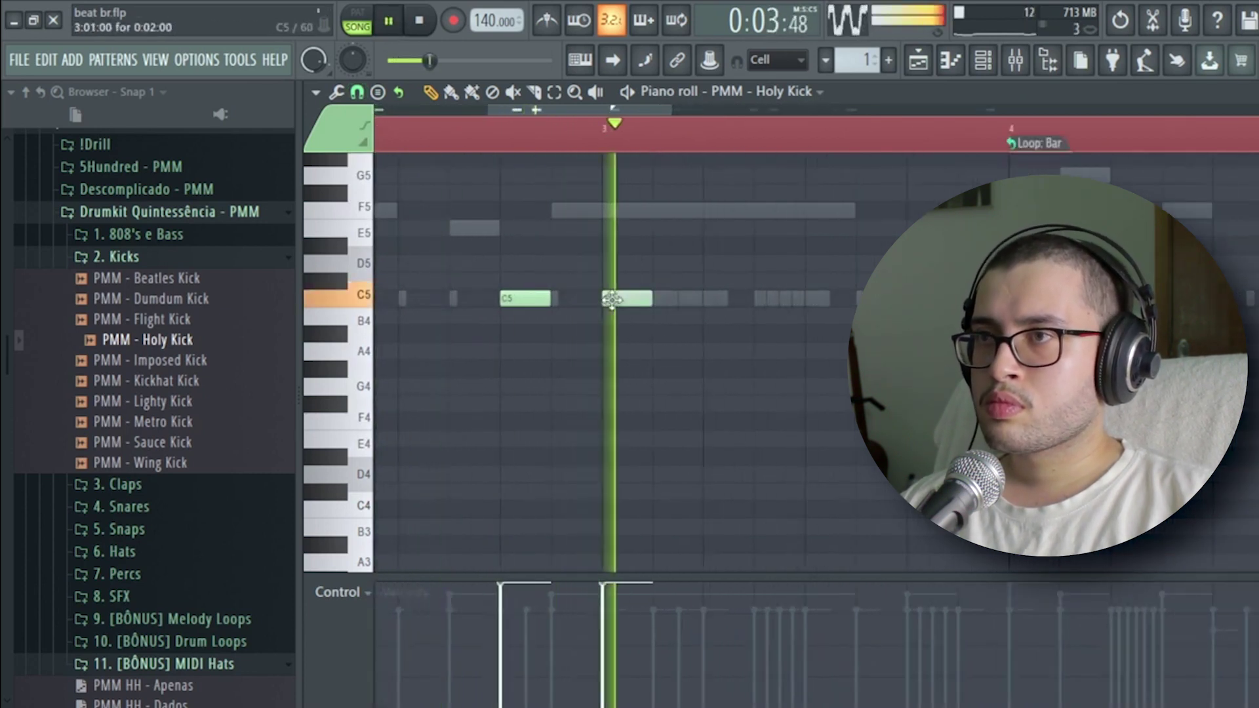
# Step: Continue the half-beat C5 kick pattern through the end of bar 8
pyautogui.scroll(-2, 911, 163)
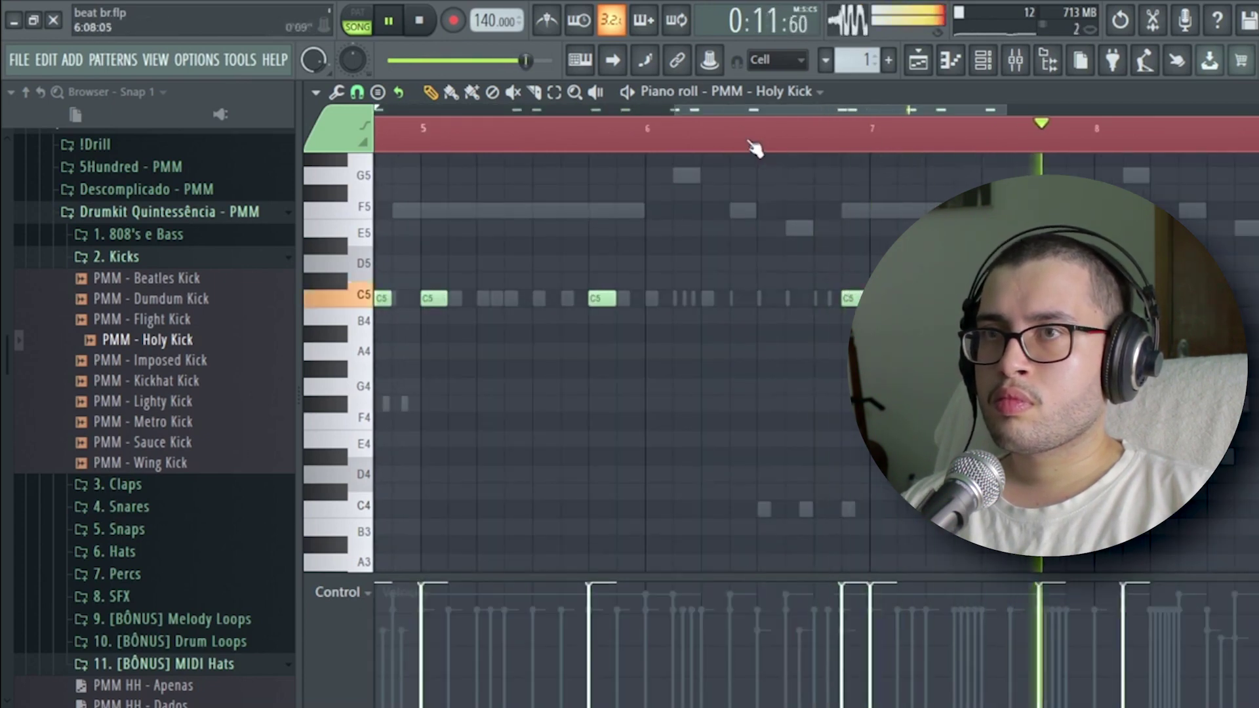
pyautogui.scroll(-2, 755, 148)
pyautogui.scroll(2, 975, 151)
pyautogui.click(887, 298)
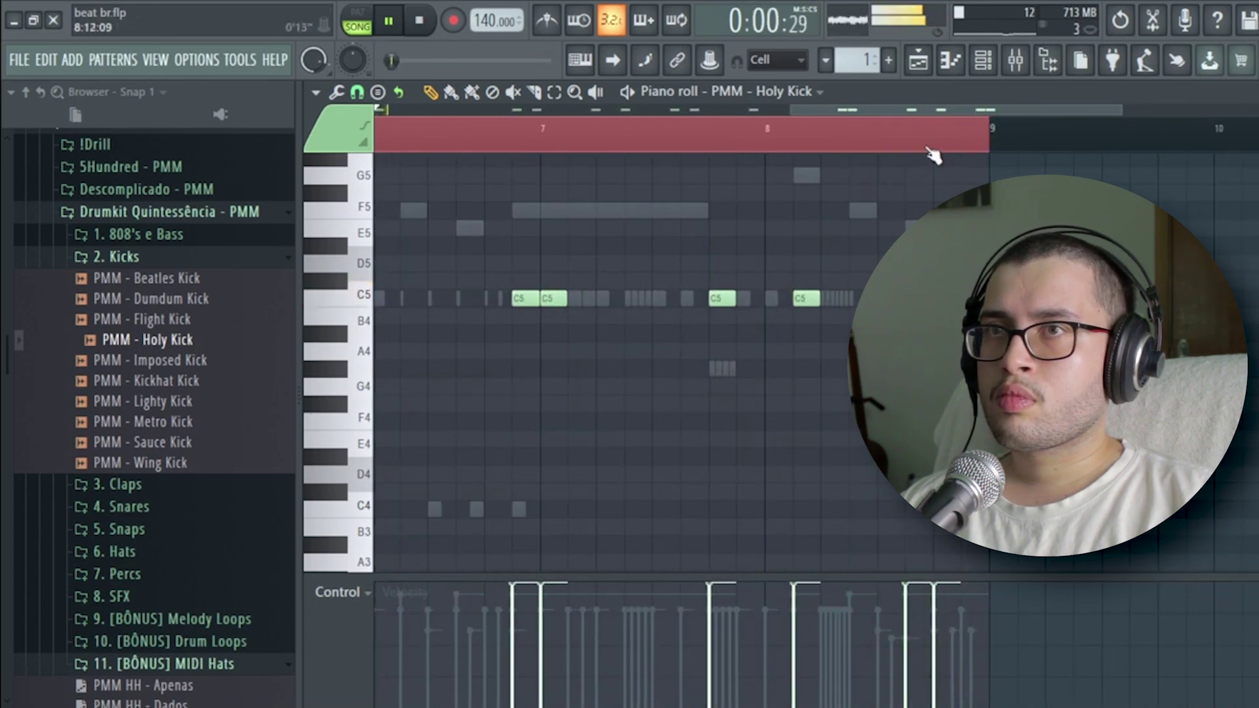
pyautogui.scroll(-3, 934, 156)
# Step: Replace the MV Clap channel's sample with PMM - Luxe Rimshot from the kit's Snares folder
pyautogui.click(991, 67)
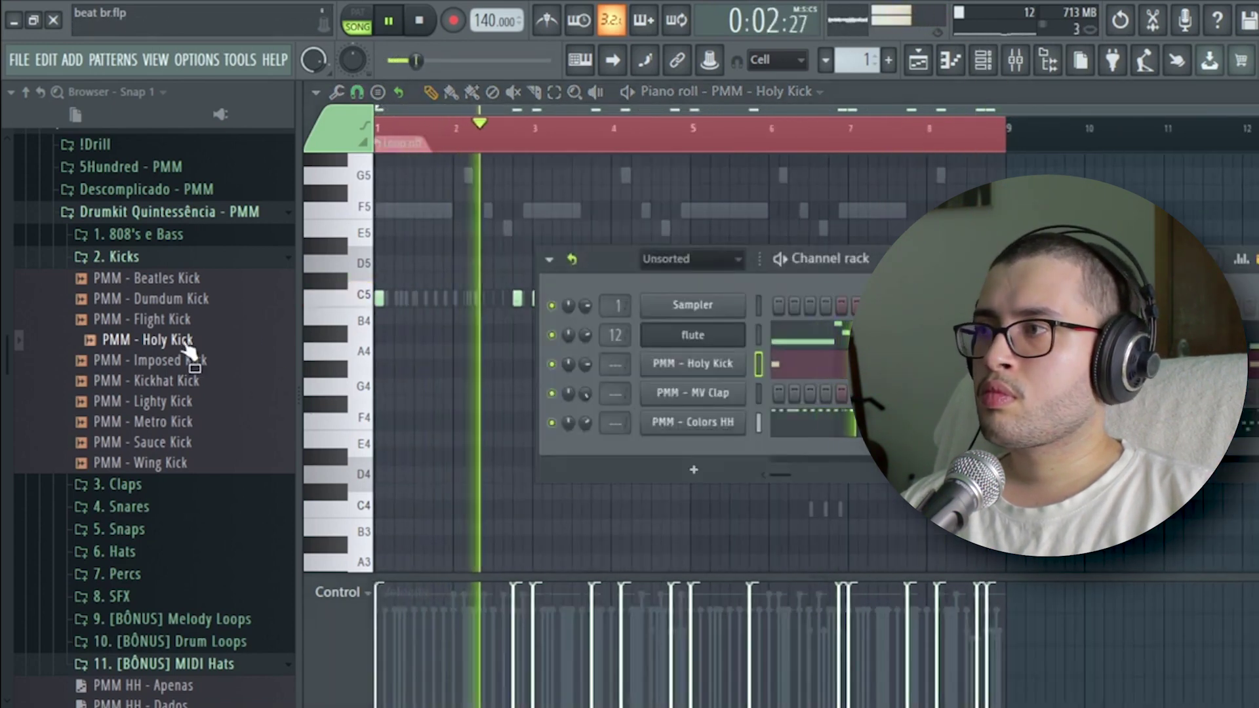
pyautogui.click(161, 261)
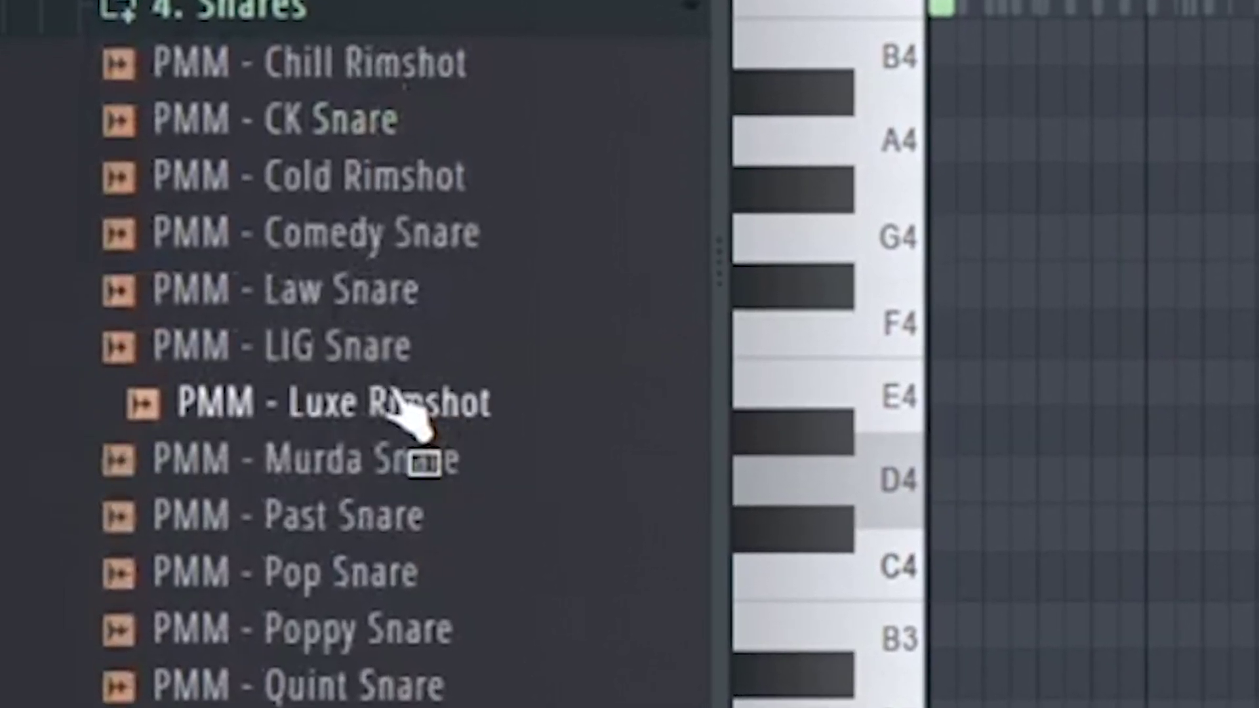
pyautogui.moveTo(393, 391); pyautogui.dragTo(646, 395)
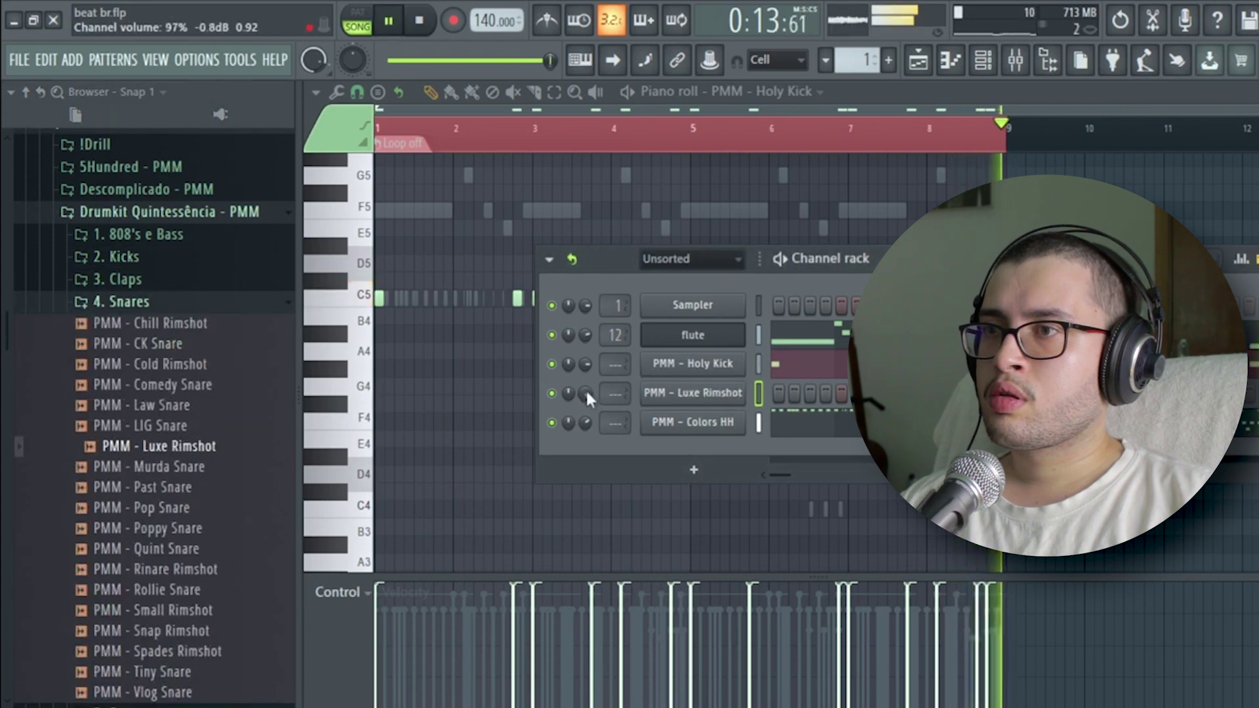
# Step: Boost the Luxe Rimshot channel by setting its volume multiplier to 108%
pyautogui.click(670, 393)
pyautogui.click(407, 244)
pyautogui.click(448, 243)
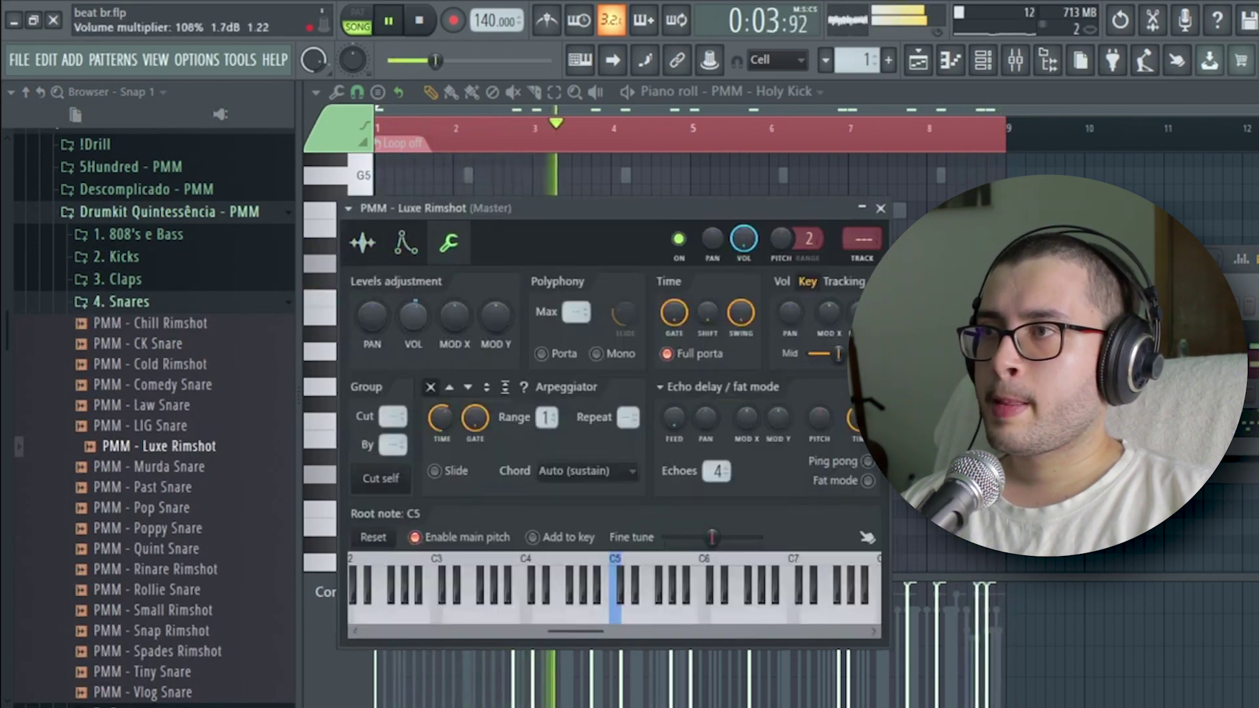
pyautogui.click(880, 208)
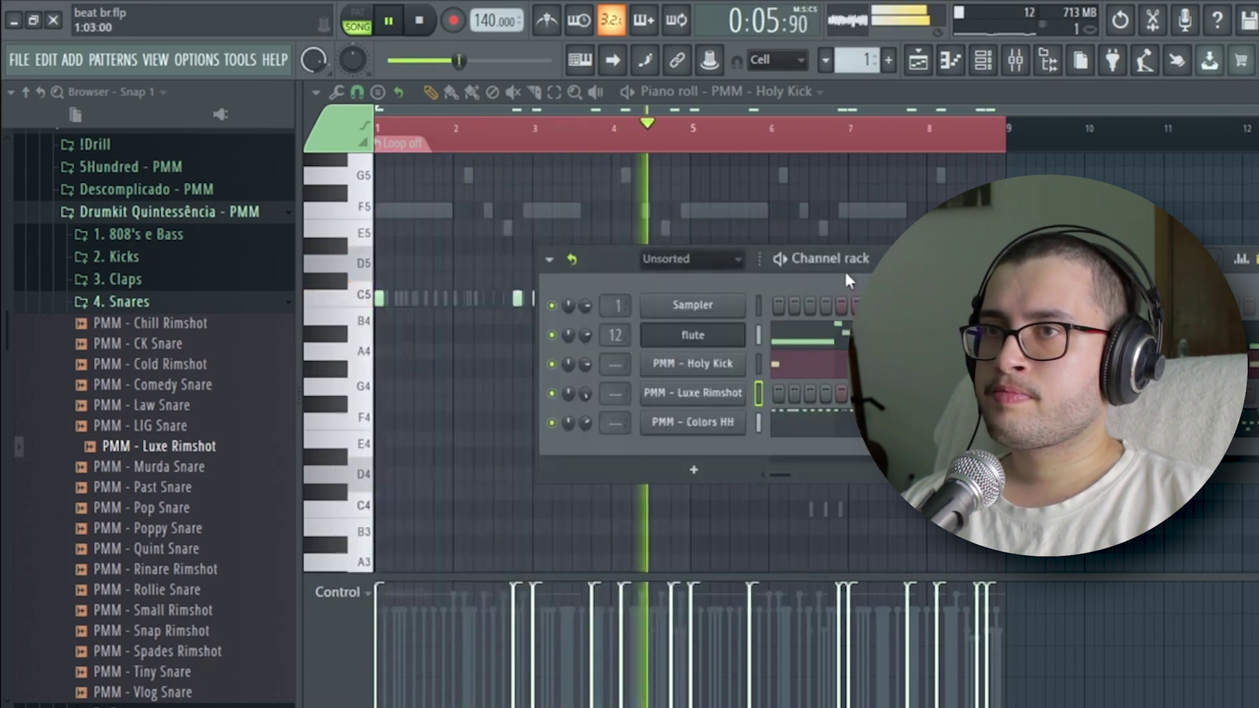
# Step: Add PMM - Rash Perc from the Percs folder as a channel between Luxe Rimshot and Colors HH
pyautogui.click(138, 299)
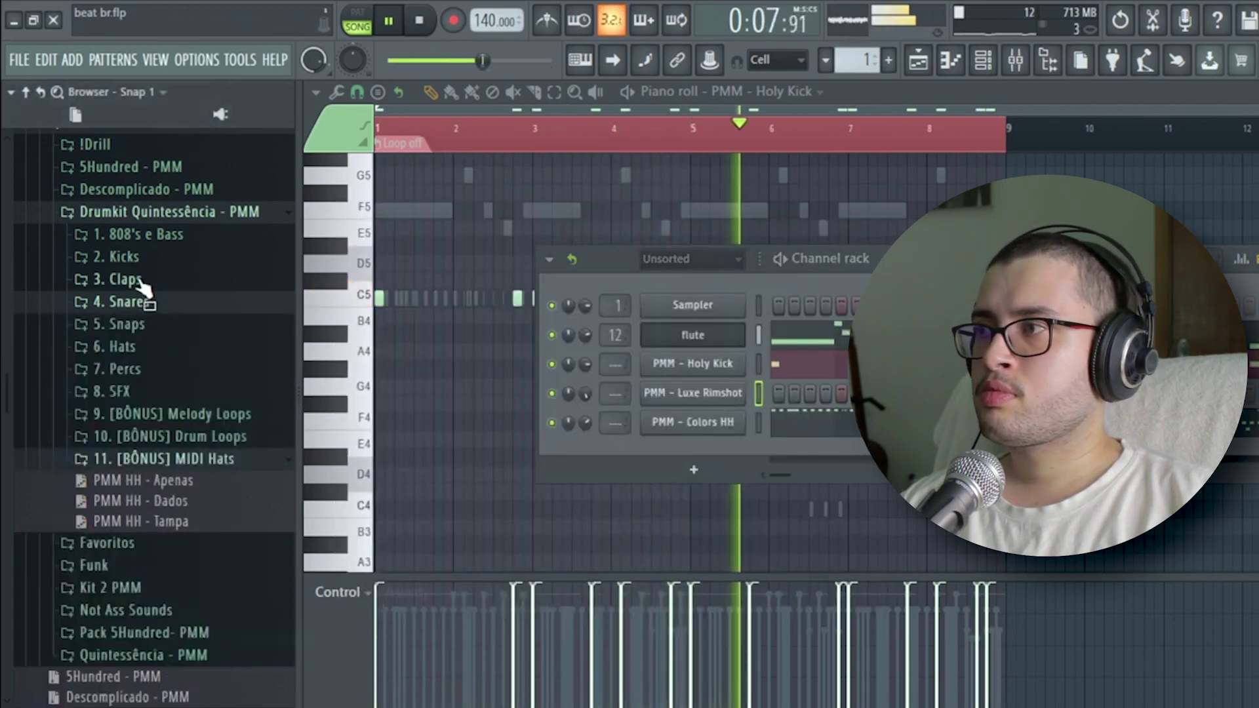
pyautogui.click(117, 369)
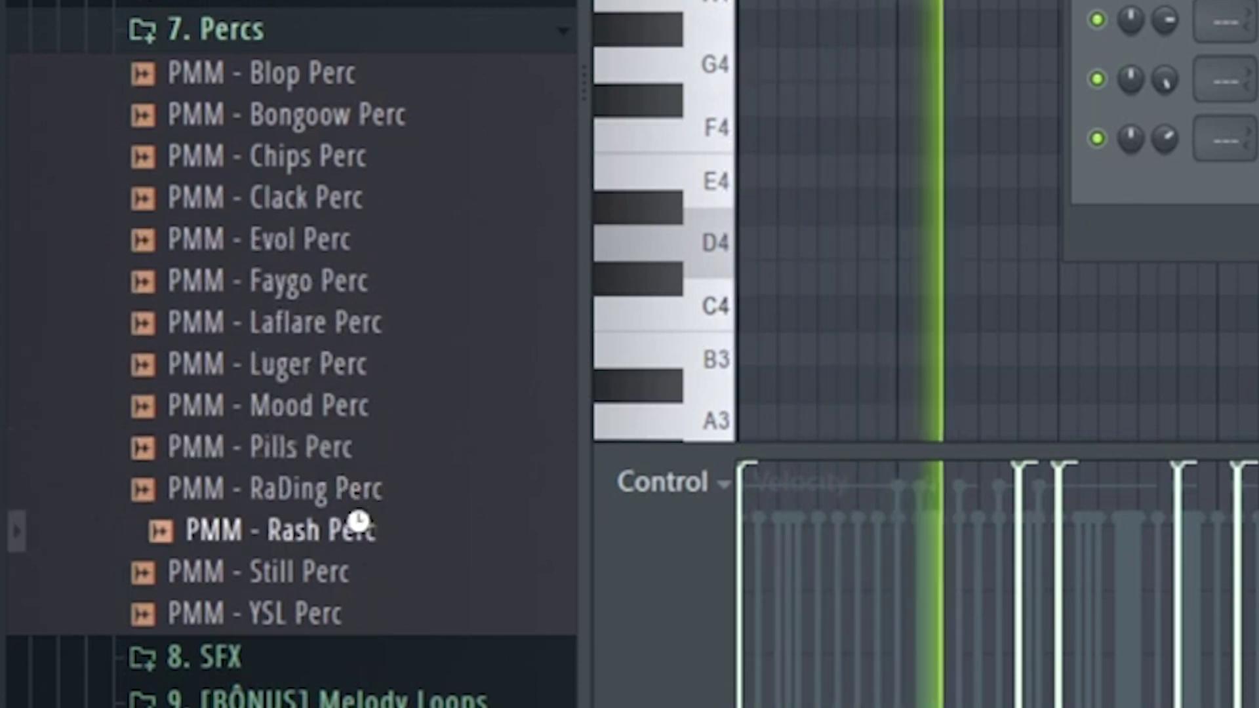
pyautogui.moveTo(336, 545); pyautogui.dragTo(697, 406)
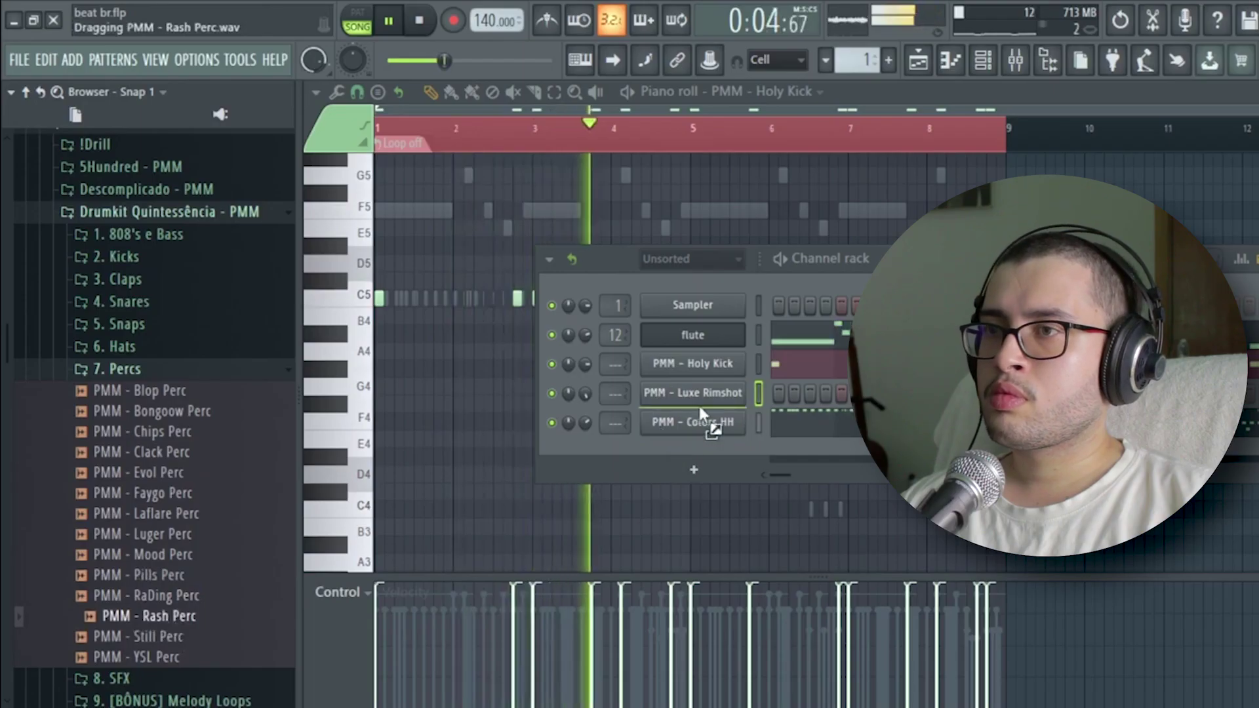
# Step: In the Rash Perc piano roll, place half-beat C5 notes midway through beat 2 of bar 1 and beat 4 of bar 3
pyautogui.rightClick(738, 420)
pyautogui.click(787, 423)
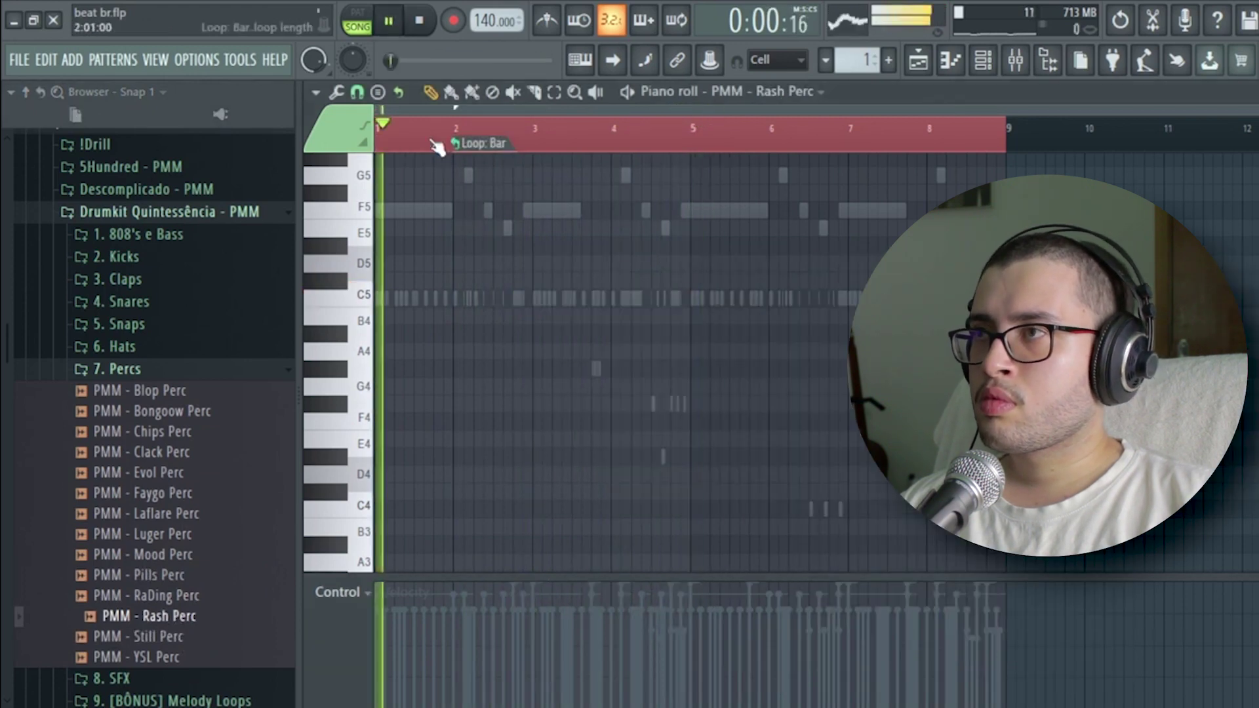
pyautogui.scroll(3, 434, 139)
pyautogui.click(445, 300)
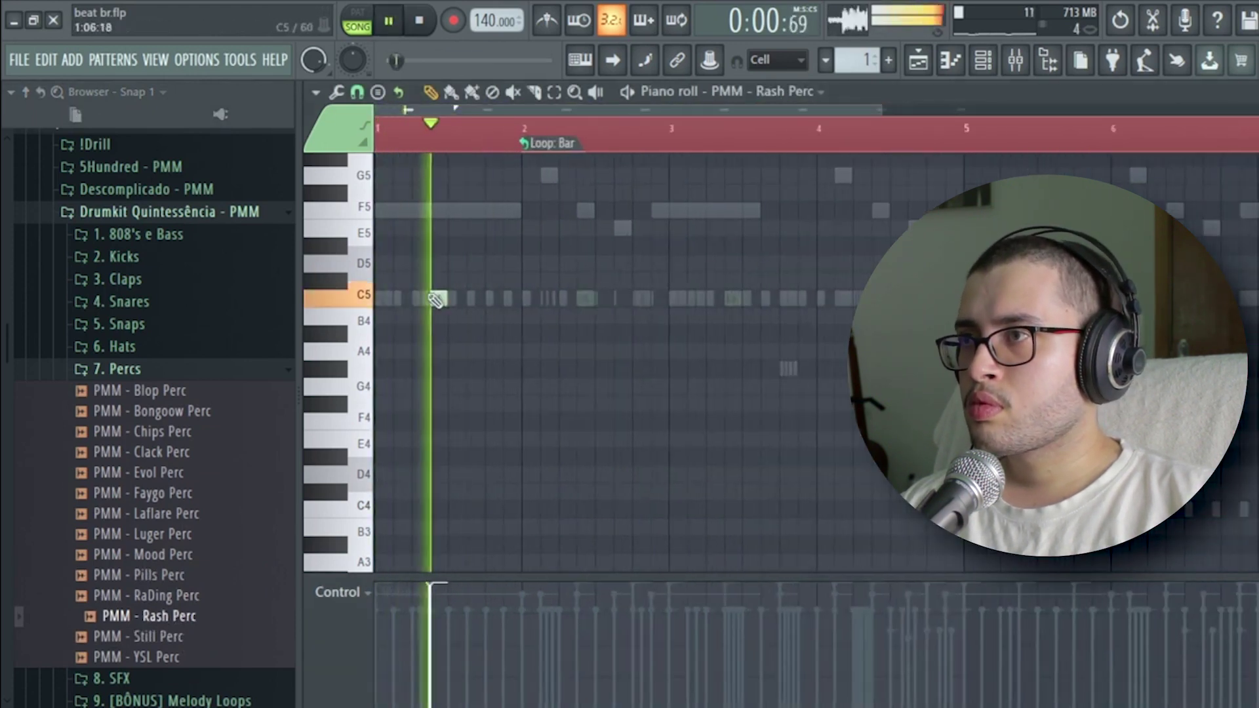
pyautogui.scroll(2, 435, 146)
pyautogui.moveTo(906, 298); pyautogui.dragTo(1025, 298)
pyautogui.scroll(-3, 860, 144)
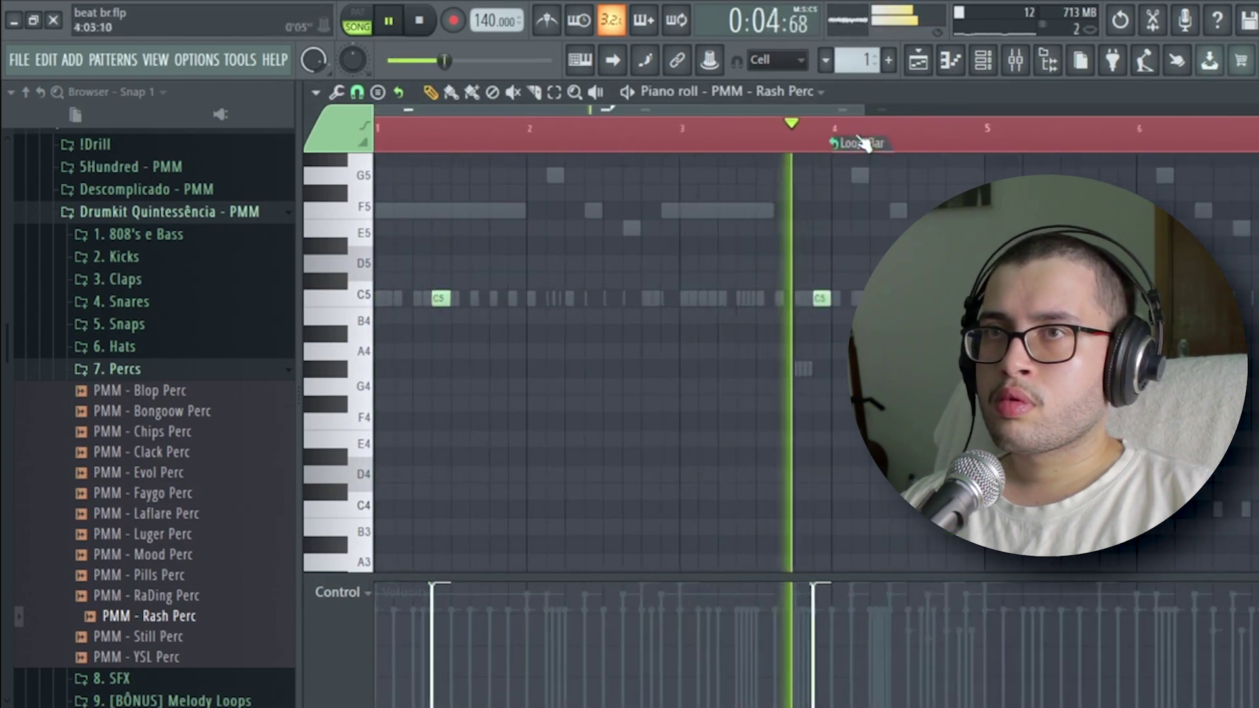
pyautogui.scroll(3, 986, 151)
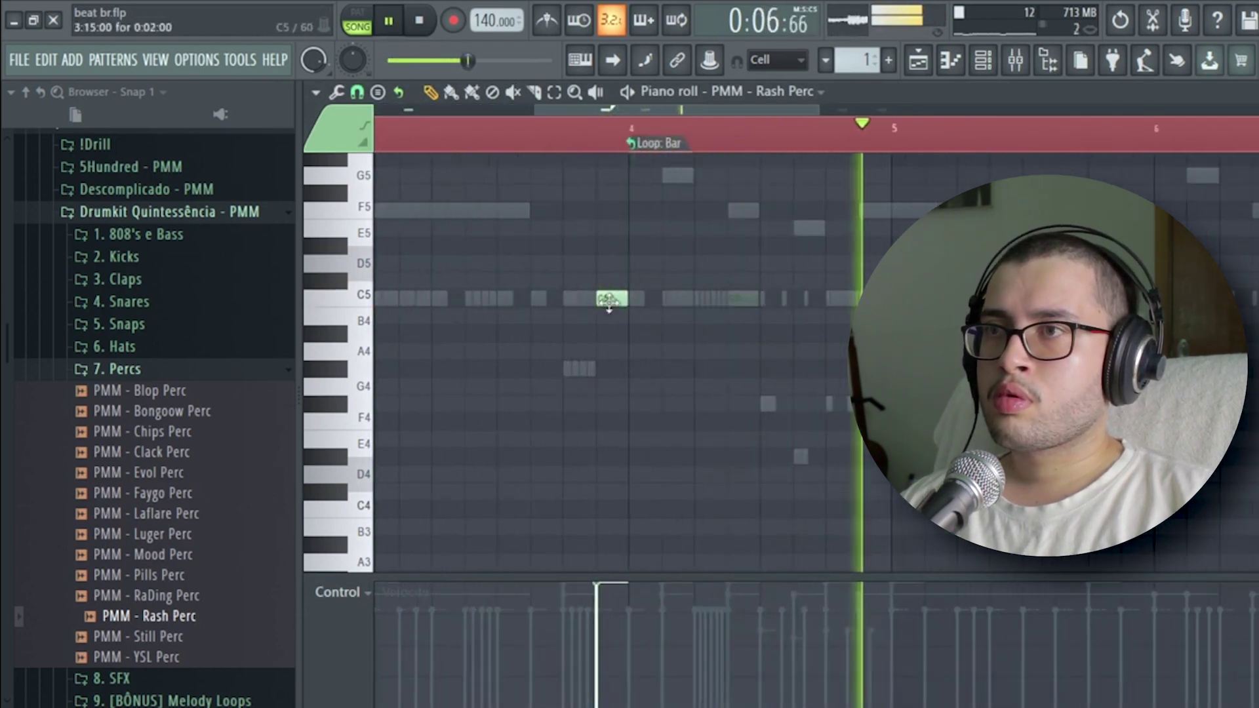
pyautogui.moveTo(613, 298); pyautogui.dragTo(726, 297)
# Step: Add C5 Rash Perc notes midway through beat 2 of bars 5 and 8
pyautogui.scroll(-4, 688, 157)
pyautogui.rightClick(739, 143)
pyautogui.click(818, 312)
pyautogui.scroll(3, 937, 148)
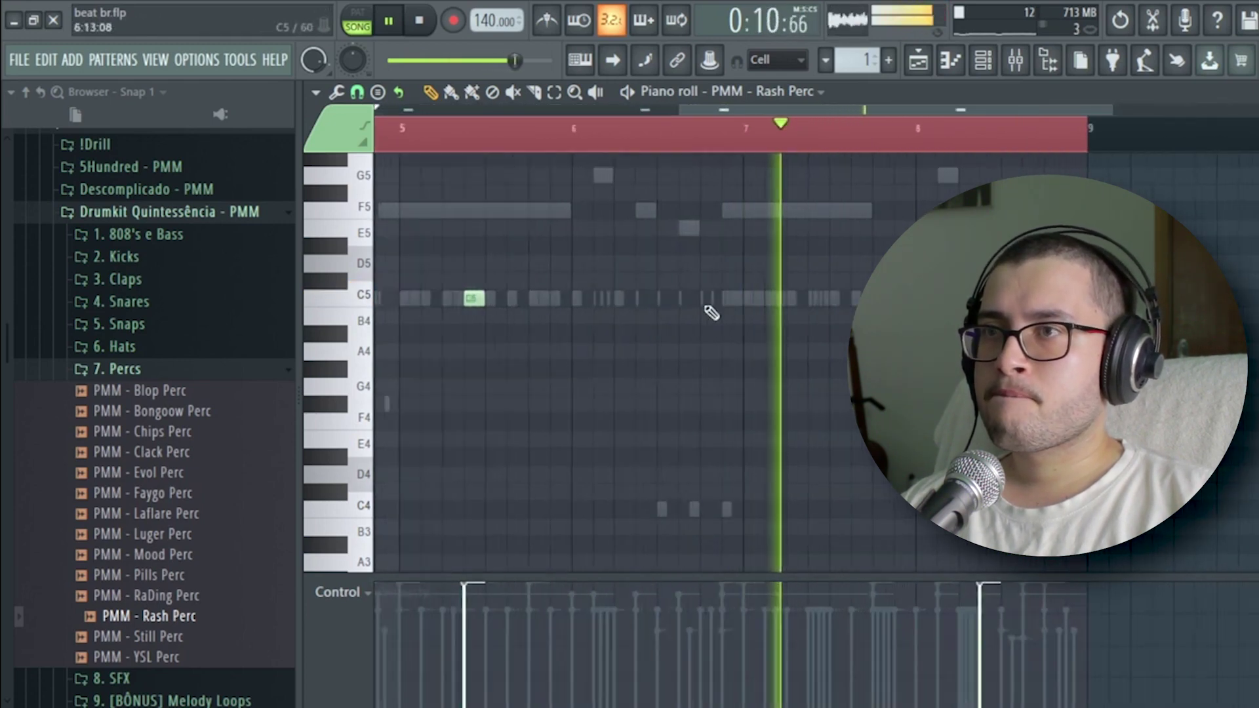
# Step: Audition the Mood and Chips percs and add PMM - Chips Perc as a channel directly below Rash Perc
pyautogui.click(982, 60)
pyautogui.click(216, 554)
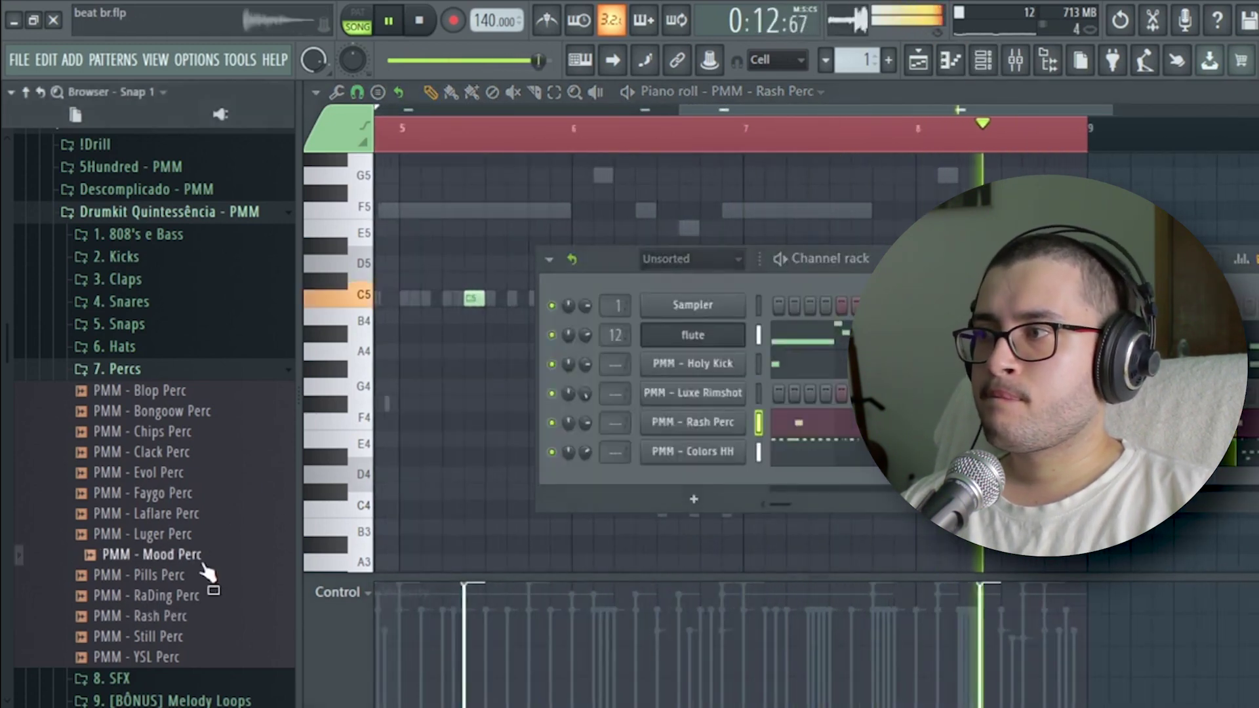
pyautogui.press('space')
pyautogui.click(169, 426)
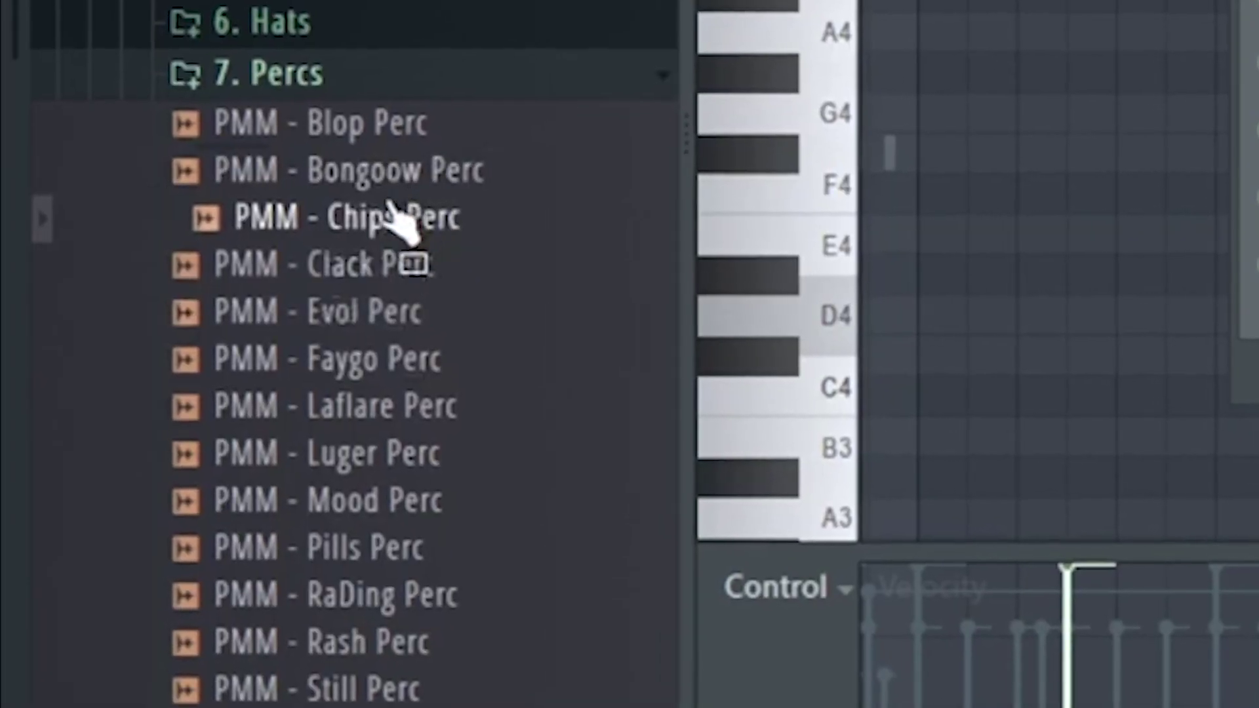
pyautogui.moveTo(390, 204); pyautogui.dragTo(653, 438)
# Step: In the Chips Perc piano roll, place a half-beat C5 note on beat 2 of bar 6 while the loop plays
pyautogui.rightClick(739, 462)
pyautogui.click(792, 433)
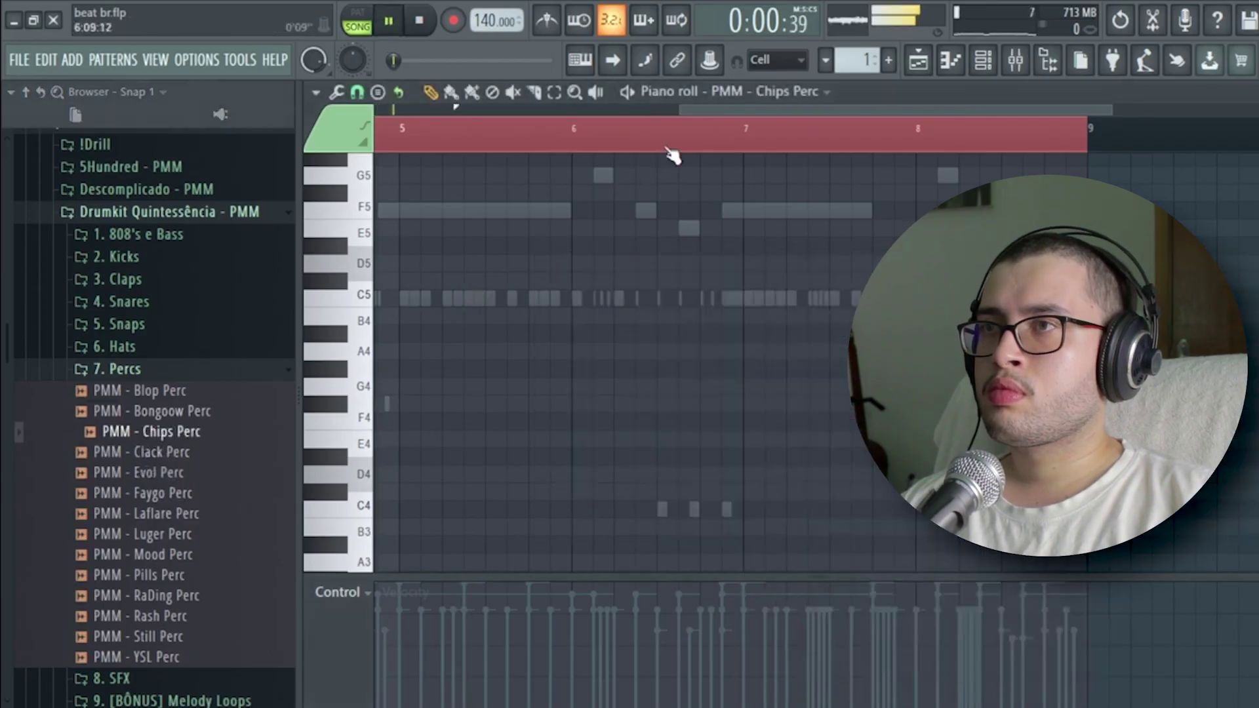
pyautogui.scroll(-5, 630, 140)
pyautogui.scroll(3, 415, 133)
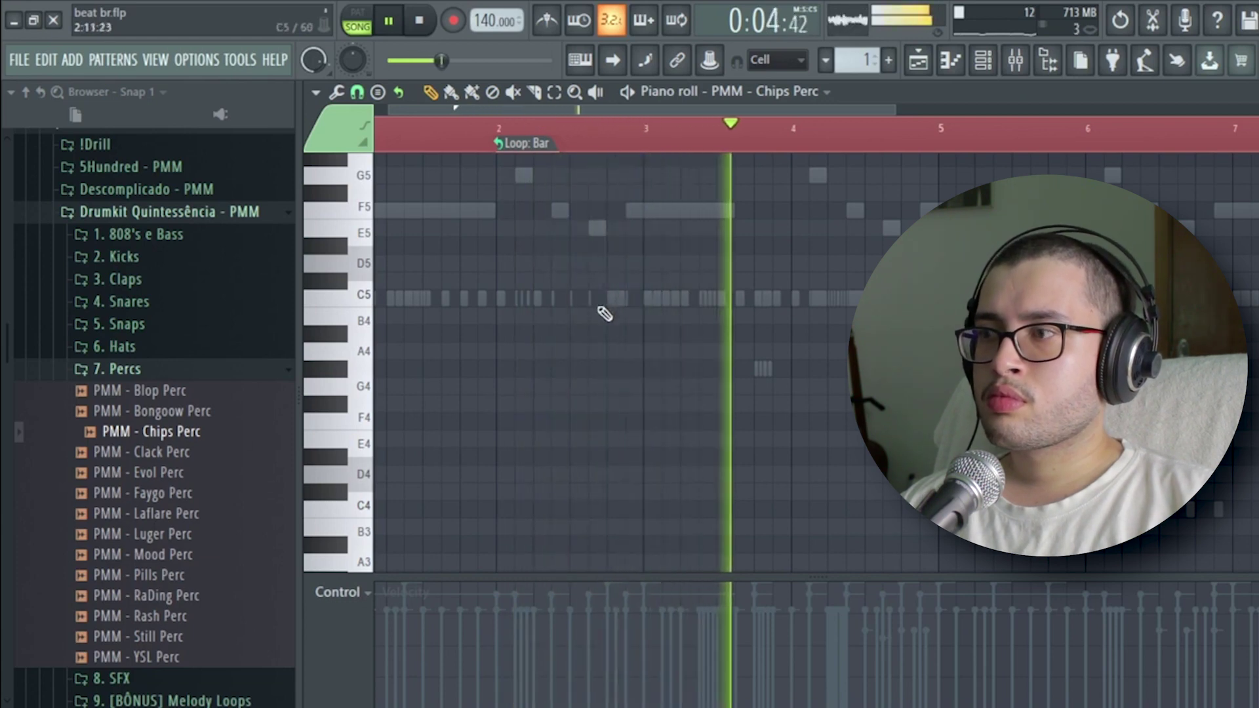
pyautogui.scroll(-3, 682, 143)
pyautogui.scroll(3, 835, 135)
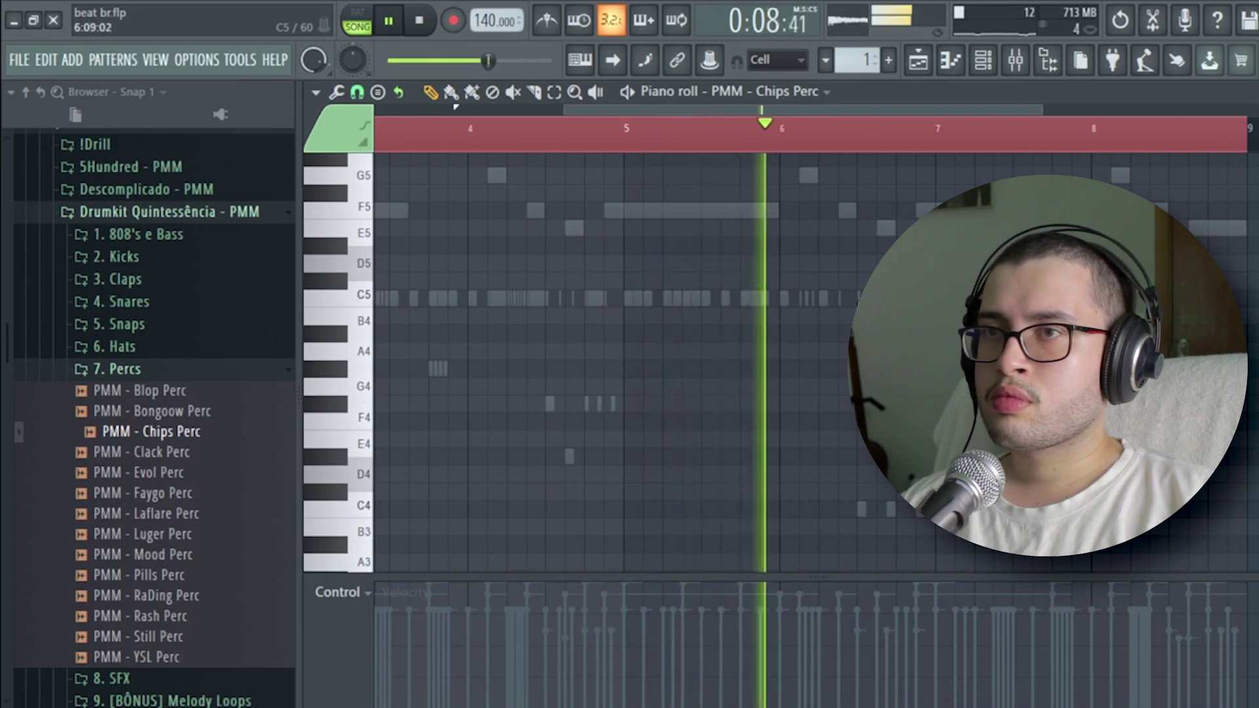
pyautogui.scroll(-3, 764, 154)
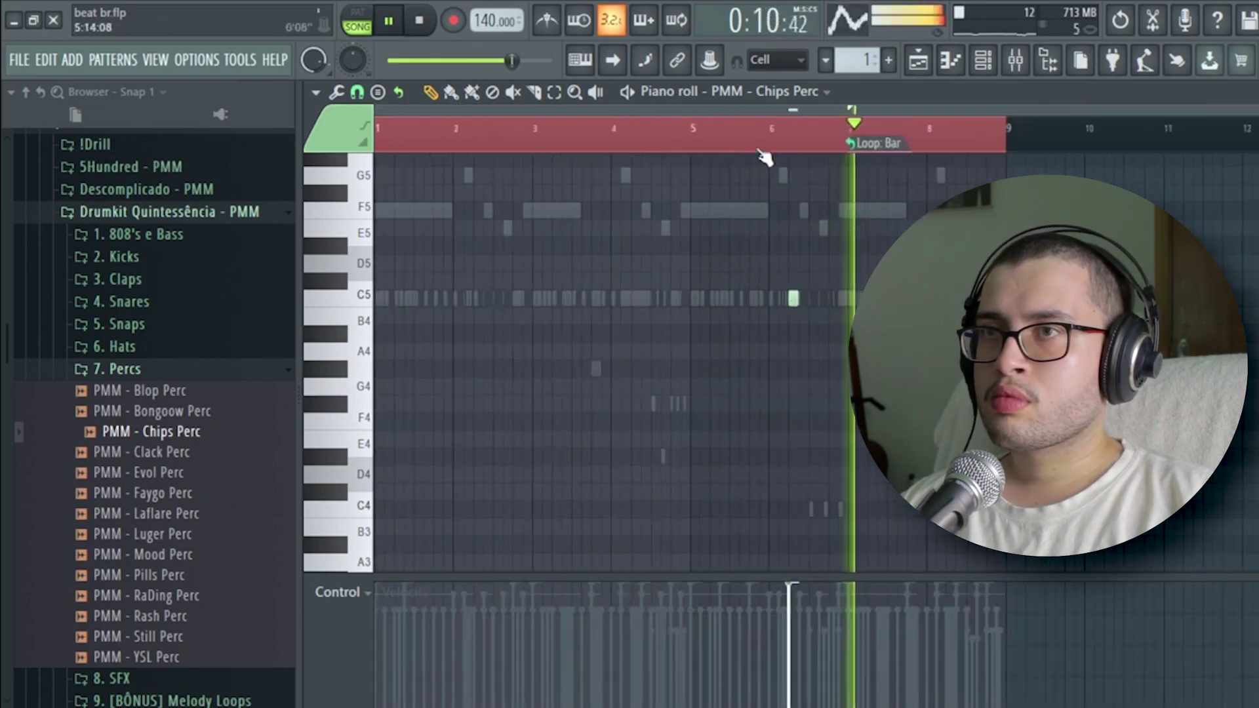
# Step: Add a matching C5 Chips Perc note on beat 2 of bar 2 and turn the channel's loop off
pyautogui.scroll(4, 428, 135)
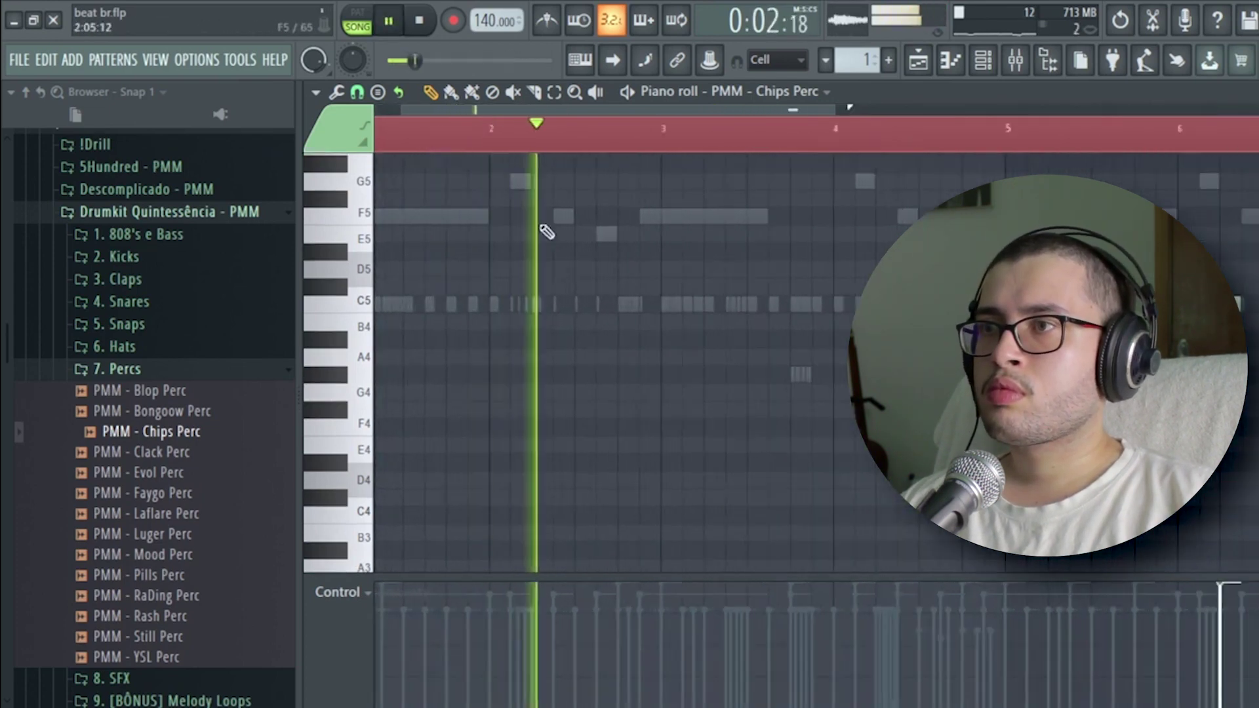
pyautogui.scroll(-4, 536, 154)
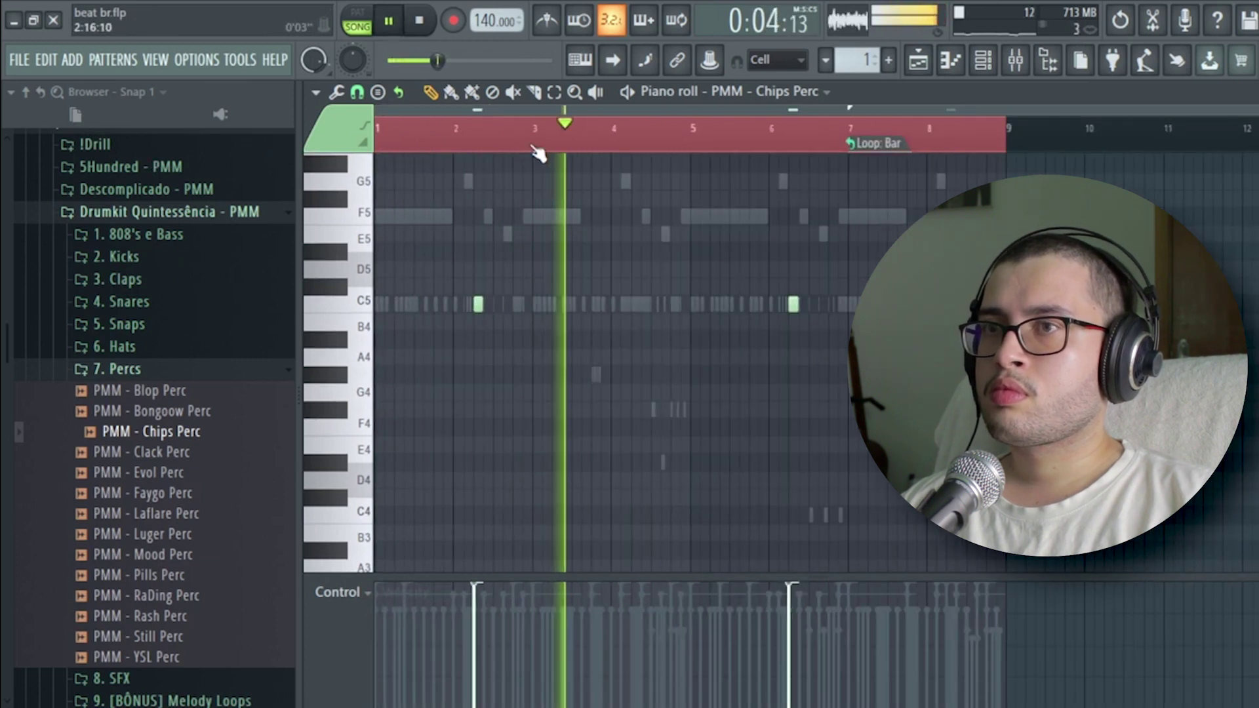
pyautogui.rightClick(868, 146)
pyautogui.click(898, 173)
# Step: Move the Colors HH channel up two places so it sits directly below Luxe Rimshot
pyautogui.press('F6')
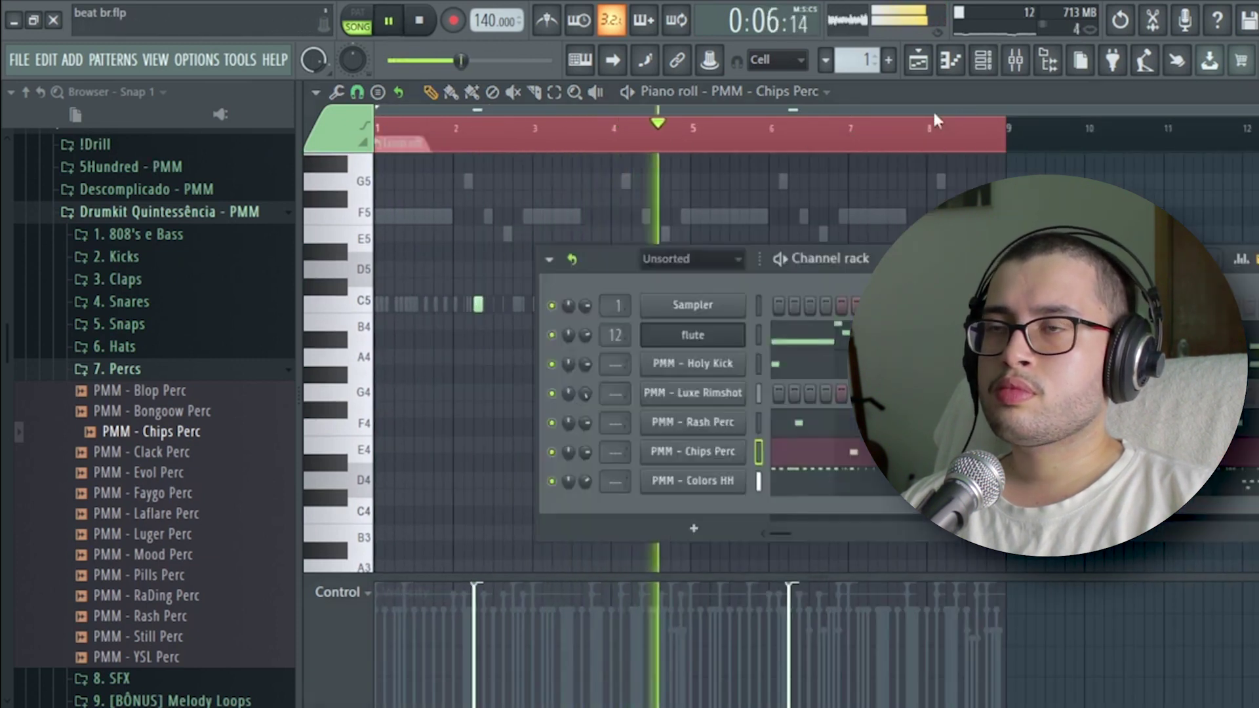
pyautogui.click(167, 371)
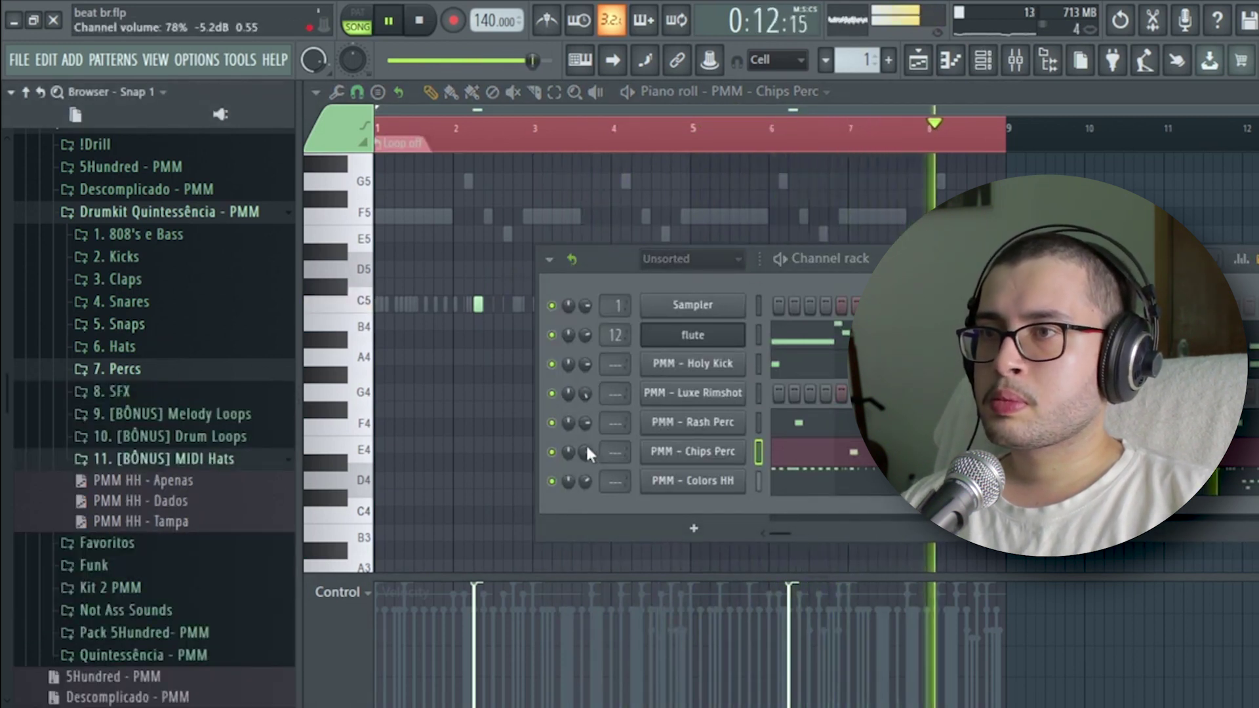
pyautogui.click(757, 484)
pyautogui.hotkey('alt', 'Up')
pyautogui.hotkey('alt', 'Up')
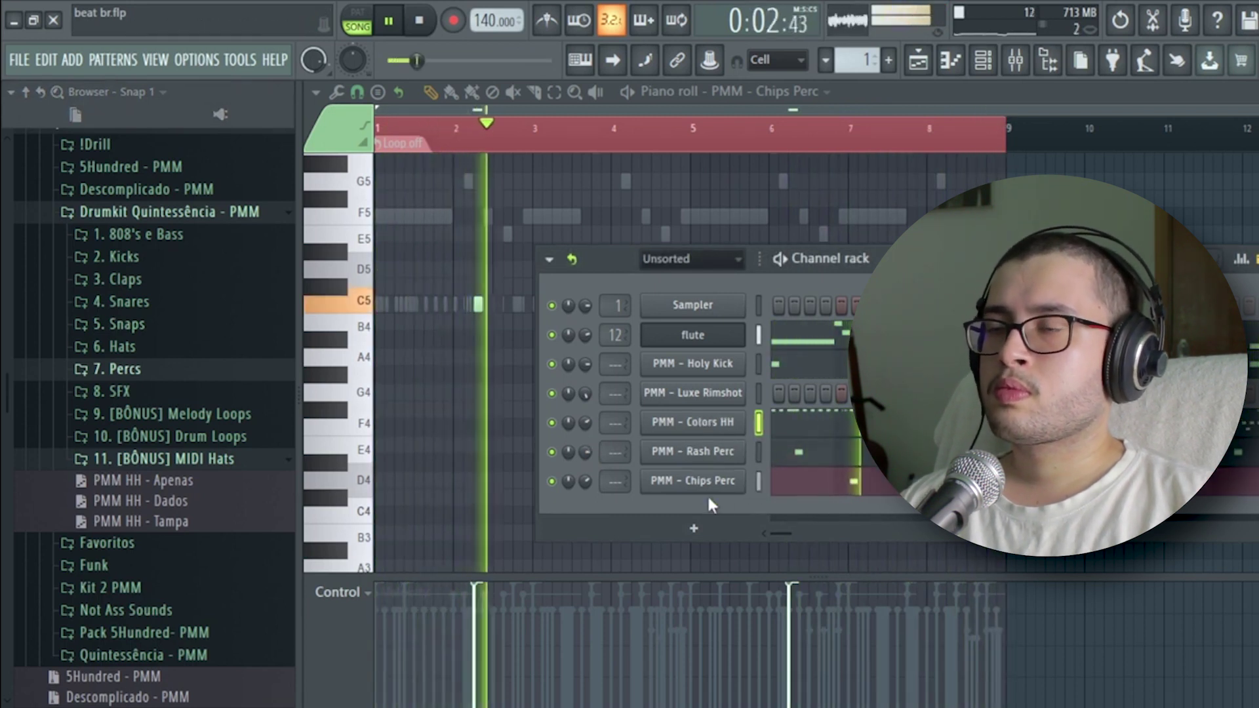
# Step: Audition 808s such as Long Dist, Banana, Pierre and Spinzay, and add PMM - Yoyo 808 - C as a channel below Holy Kick
pyautogui.click(220, 238)
pyautogui.click(225, 341)
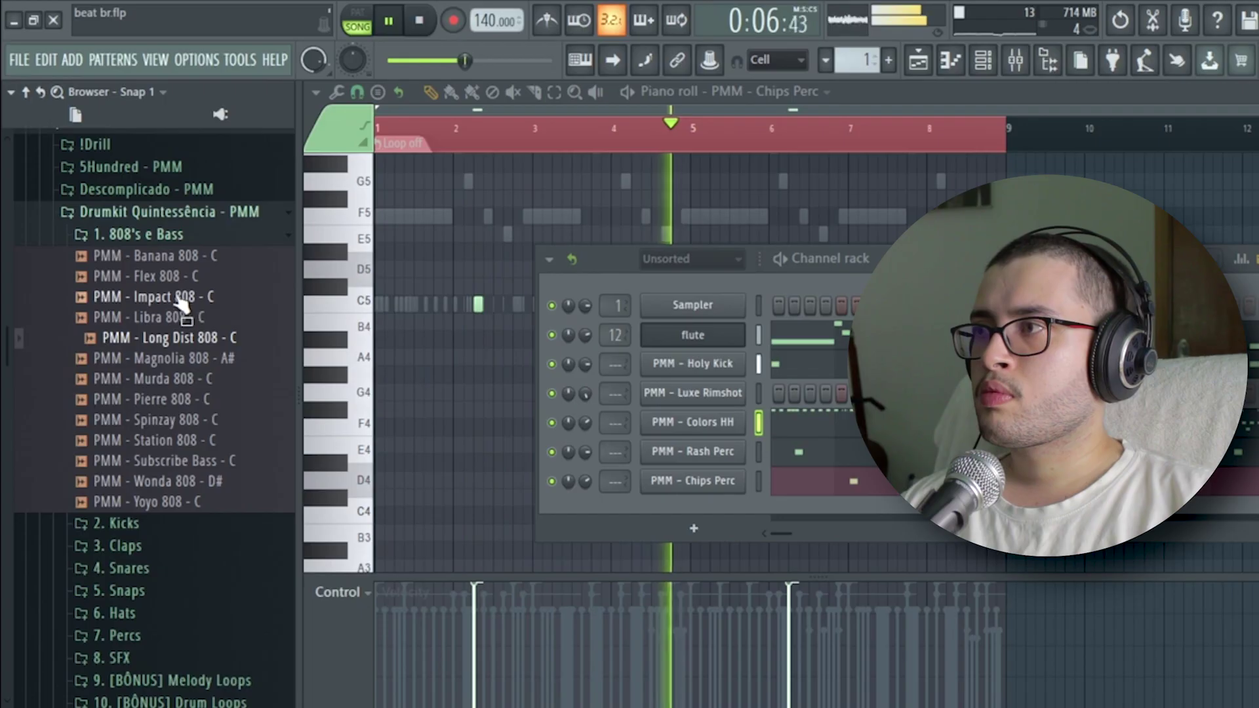
pyautogui.click(375, 147)
pyautogui.click(201, 257)
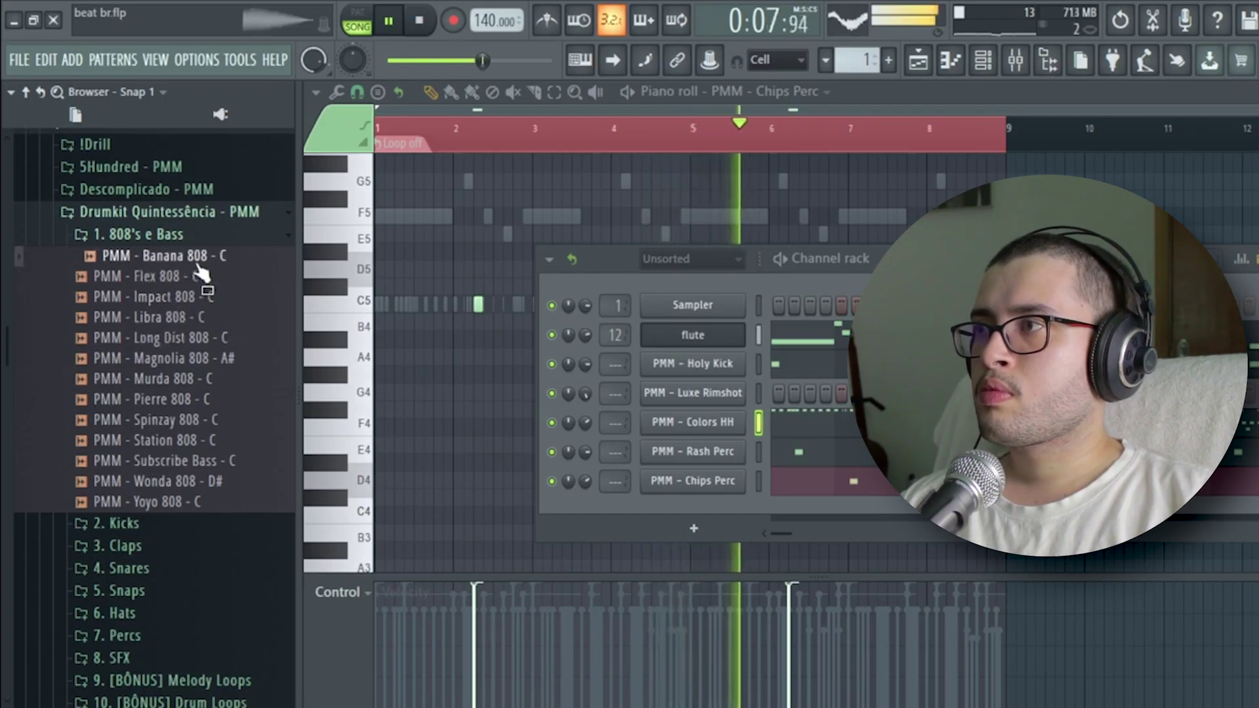
pyautogui.click(218, 400)
pyautogui.click(208, 422)
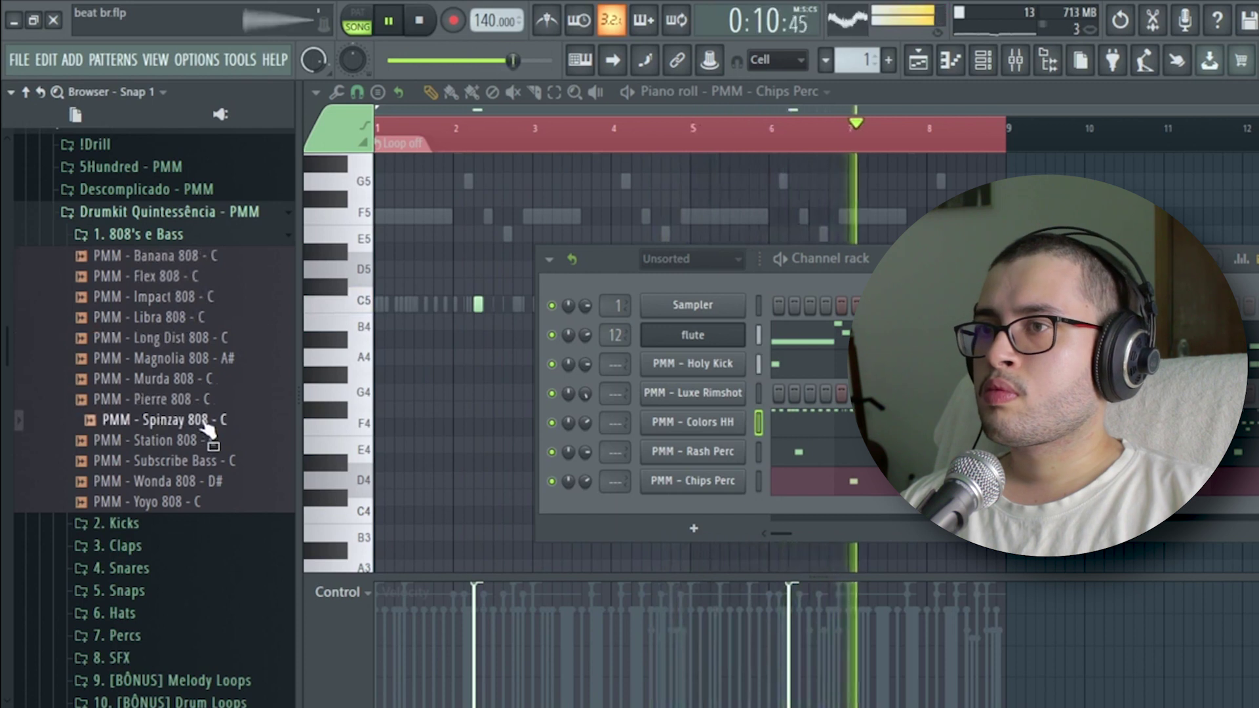
pyautogui.click(195, 441)
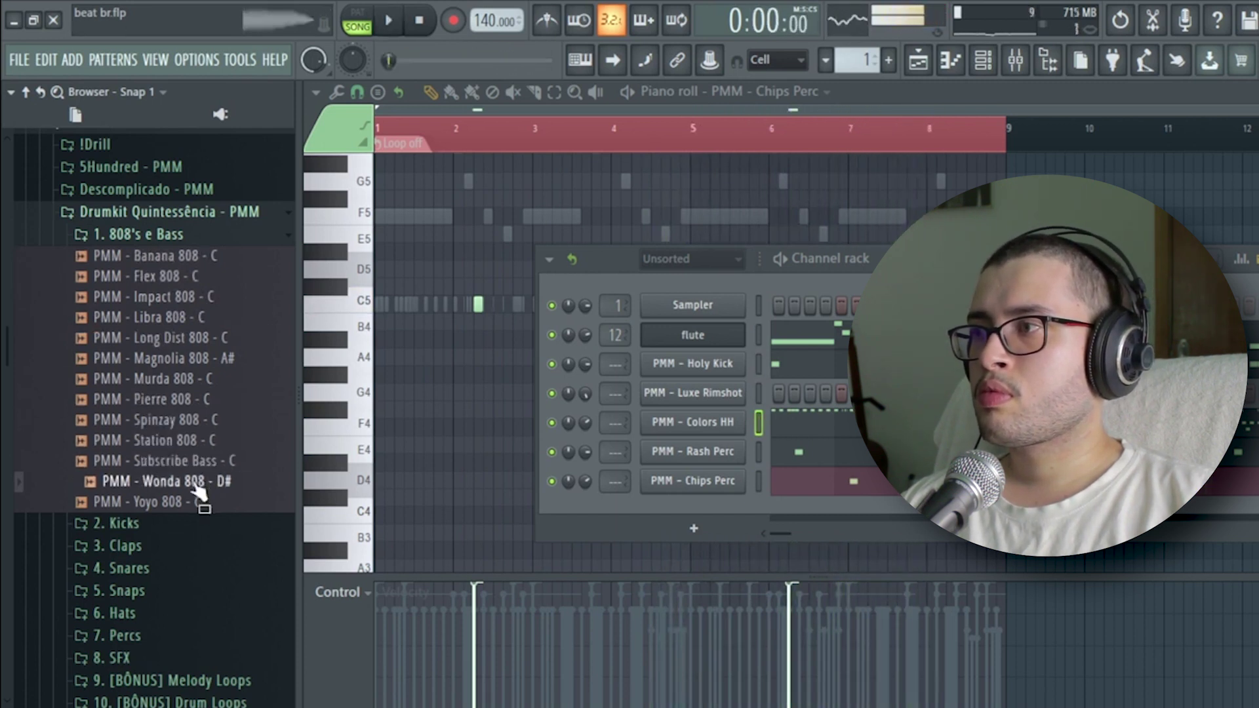
pyautogui.moveTo(190, 512); pyautogui.dragTo(704, 383)
# Step: Enable the Yoyo 808 channel's volume envelope, raise its hold and set its release to 31%
pyautogui.rightClick(709, 398)
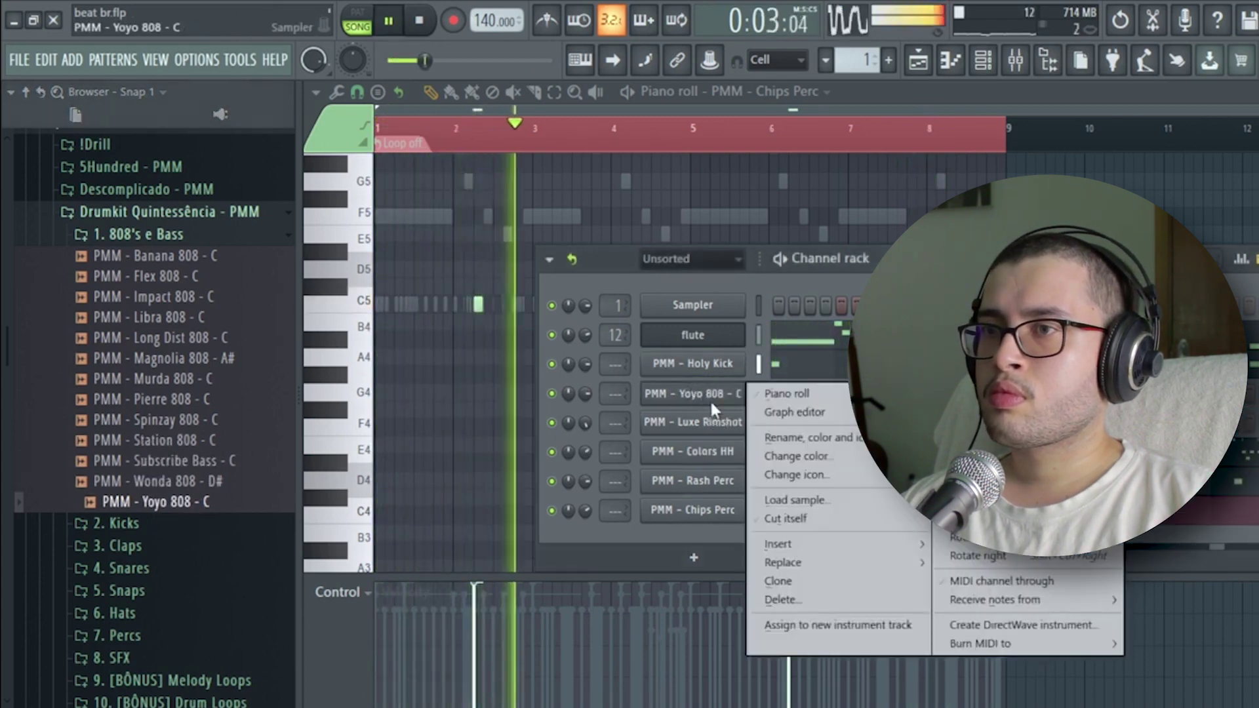
pyautogui.click(699, 402)
pyautogui.click(545, 375)
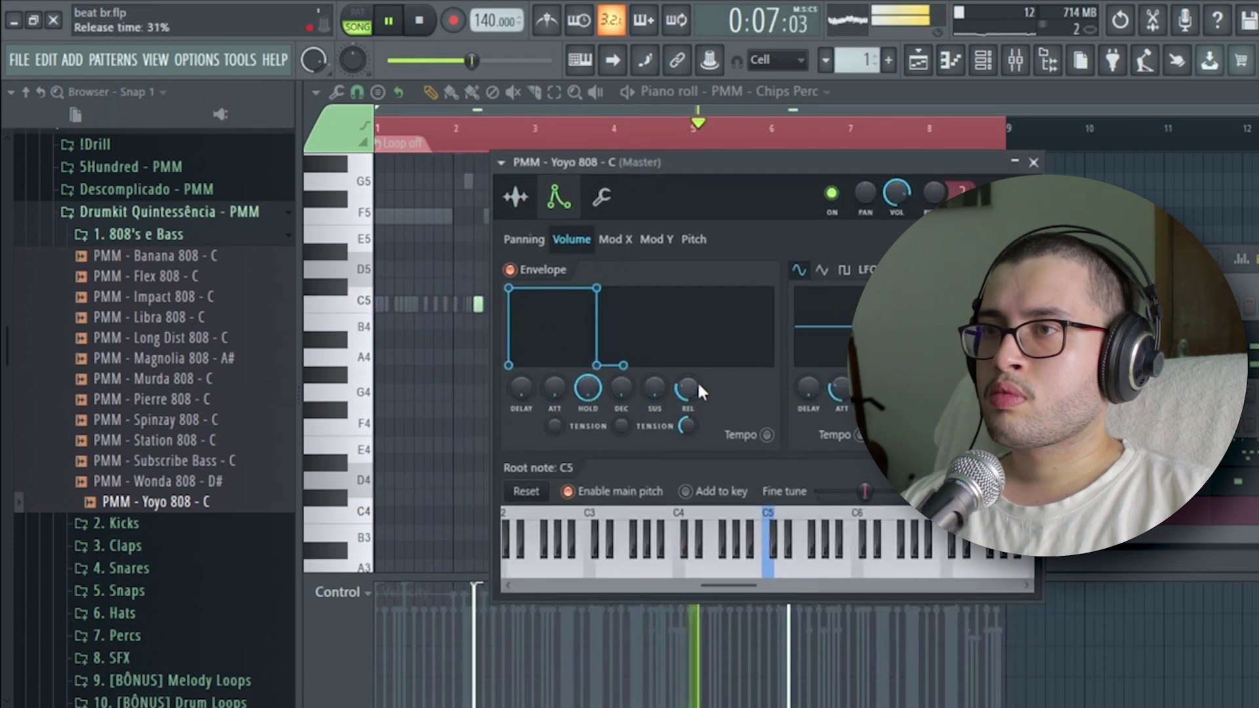
# Step: In the Yoyo 808 piano roll, draw a one-bar D5 note at bar 1 and transpose it up an octave
pyautogui.press('F6')
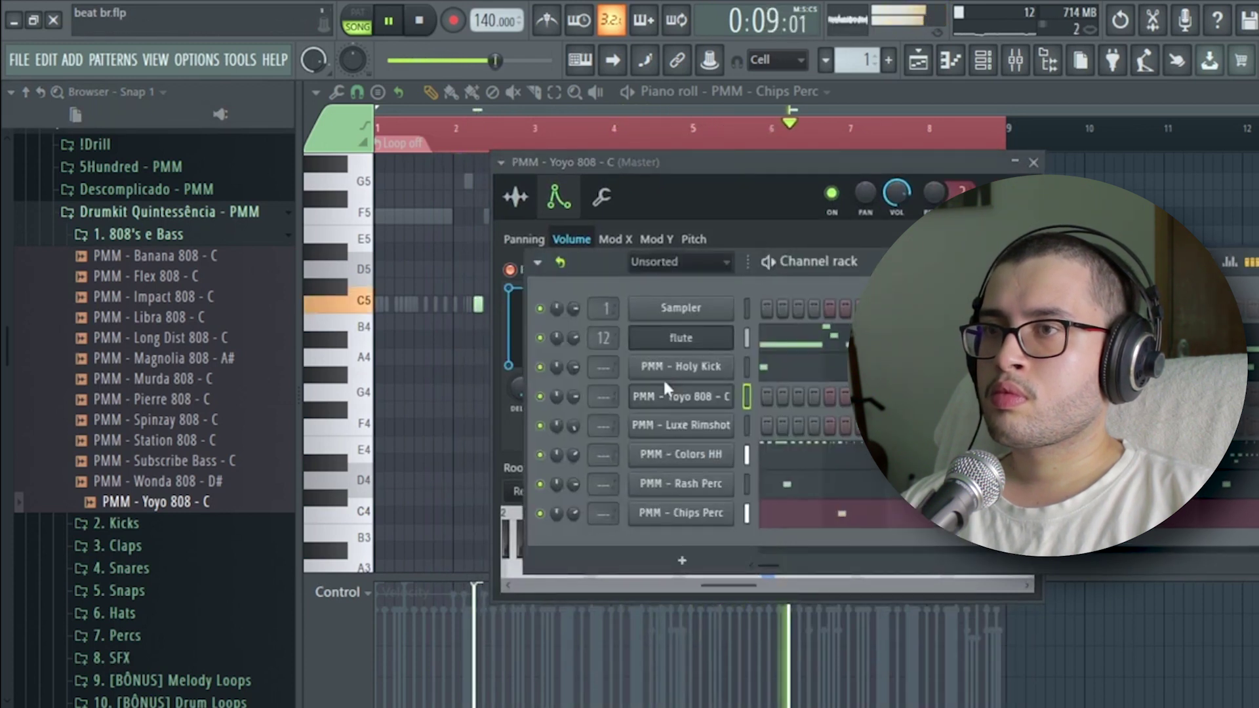
pyautogui.rightClick(715, 394)
pyautogui.click(747, 397)
pyautogui.press('space')
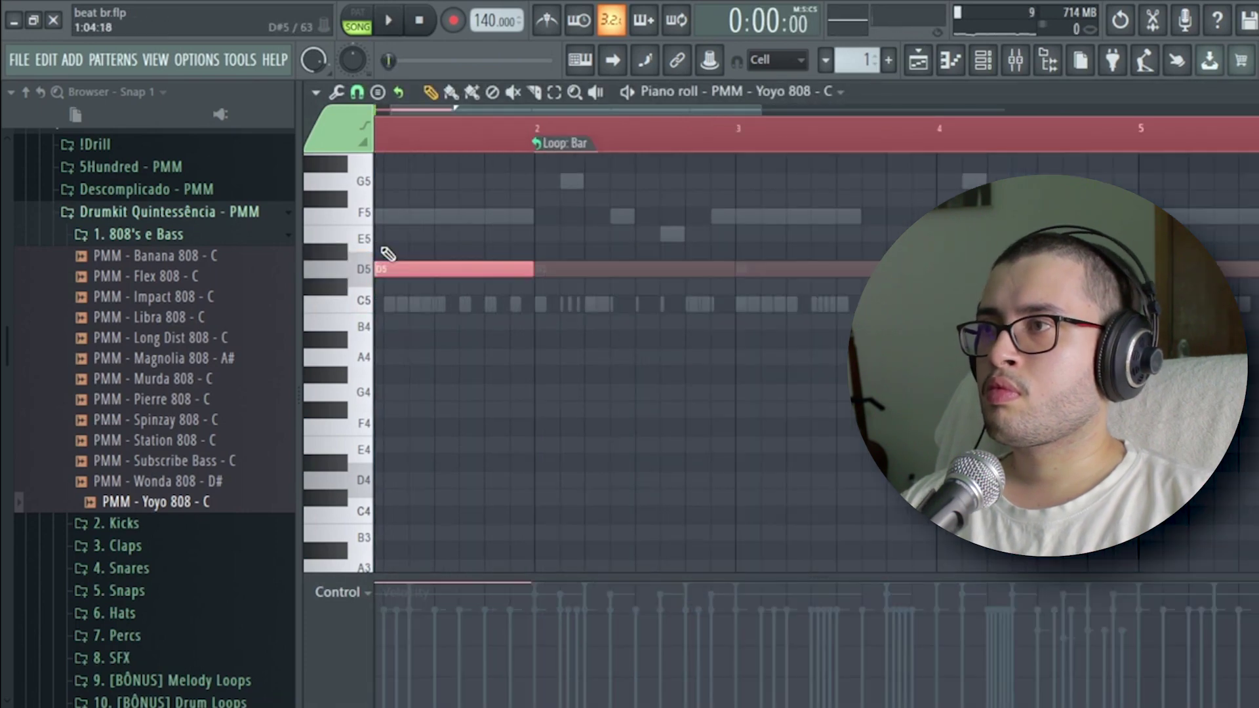
pyautogui.hotkey('ctrl', 'Up')
pyautogui.press('space')
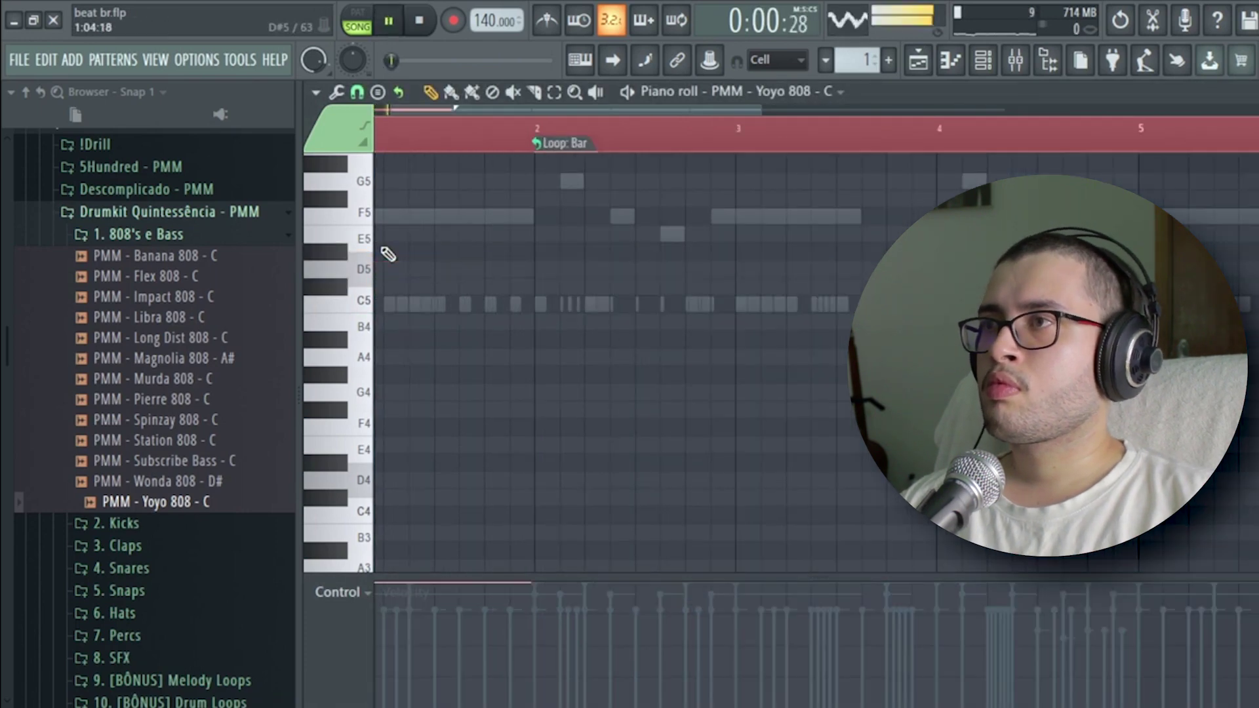
# Step: Shorten the D6 bass note to one and a half beats and add a second D6 note of equal length right after it
pyautogui.scroll(3, 387, 253)
pyautogui.moveTo(555, 372)
pyautogui.mouseDown()
pyautogui.moveTo(227, 359)
pyautogui.moveTo(559, 393)
pyautogui.mouseUp()
pyautogui.press('space')
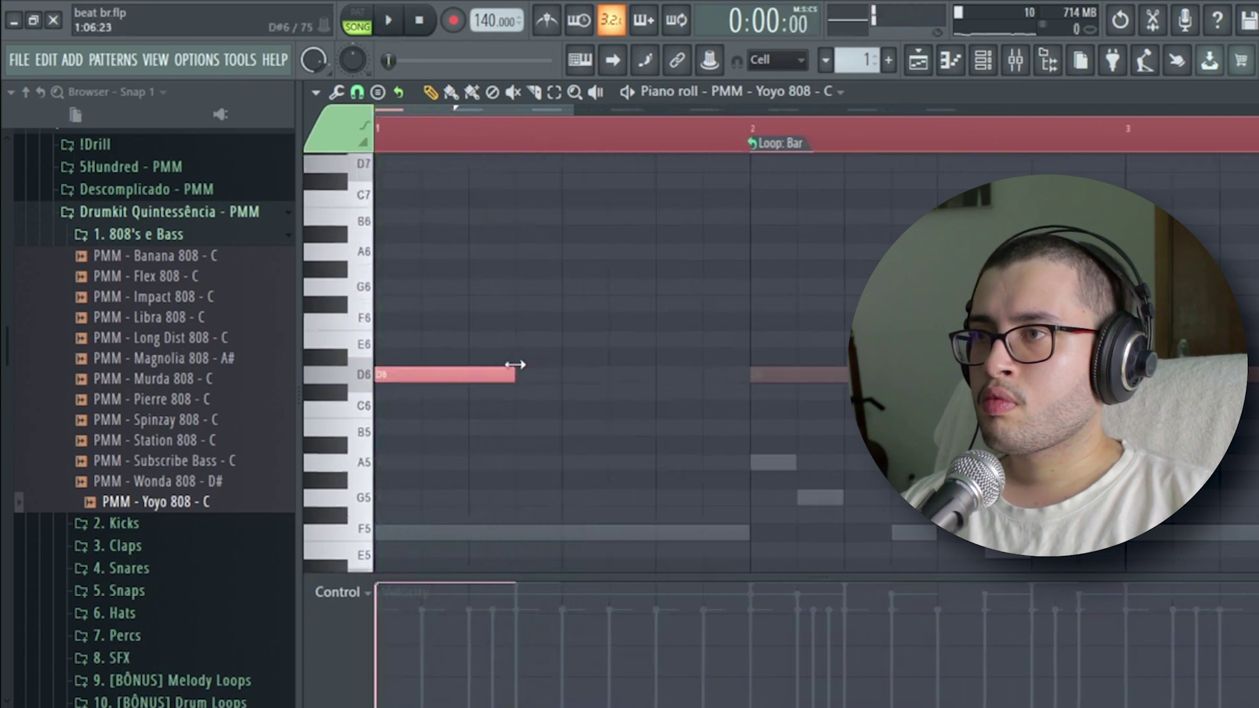
pyautogui.click(524, 372)
pyautogui.press('space')
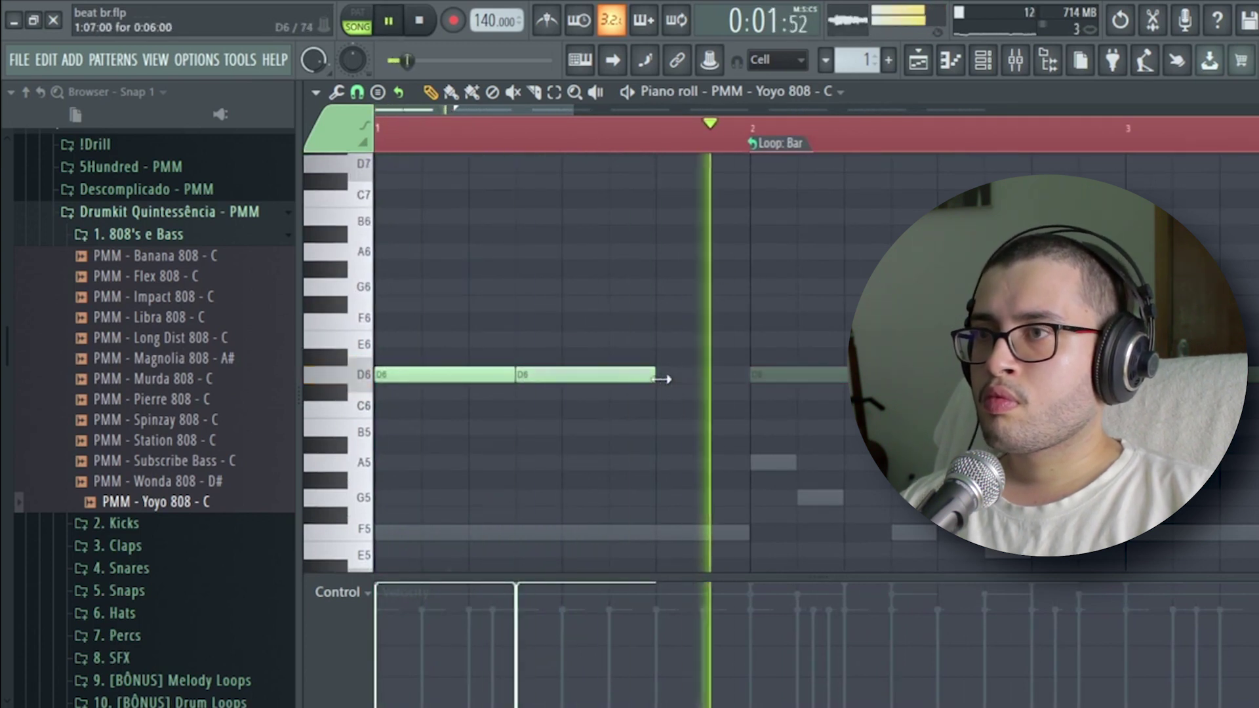
# Step: Extend the second D6 bass note to the end of bar 1 and add an F6 note from beat 2 of bar 2
pyautogui.moveTo(660, 379); pyautogui.dragTo(749, 377)
pyautogui.press('space')
pyautogui.click(839, 319)
pyautogui.press('space')
pyautogui.scroll(2, 705, 277)
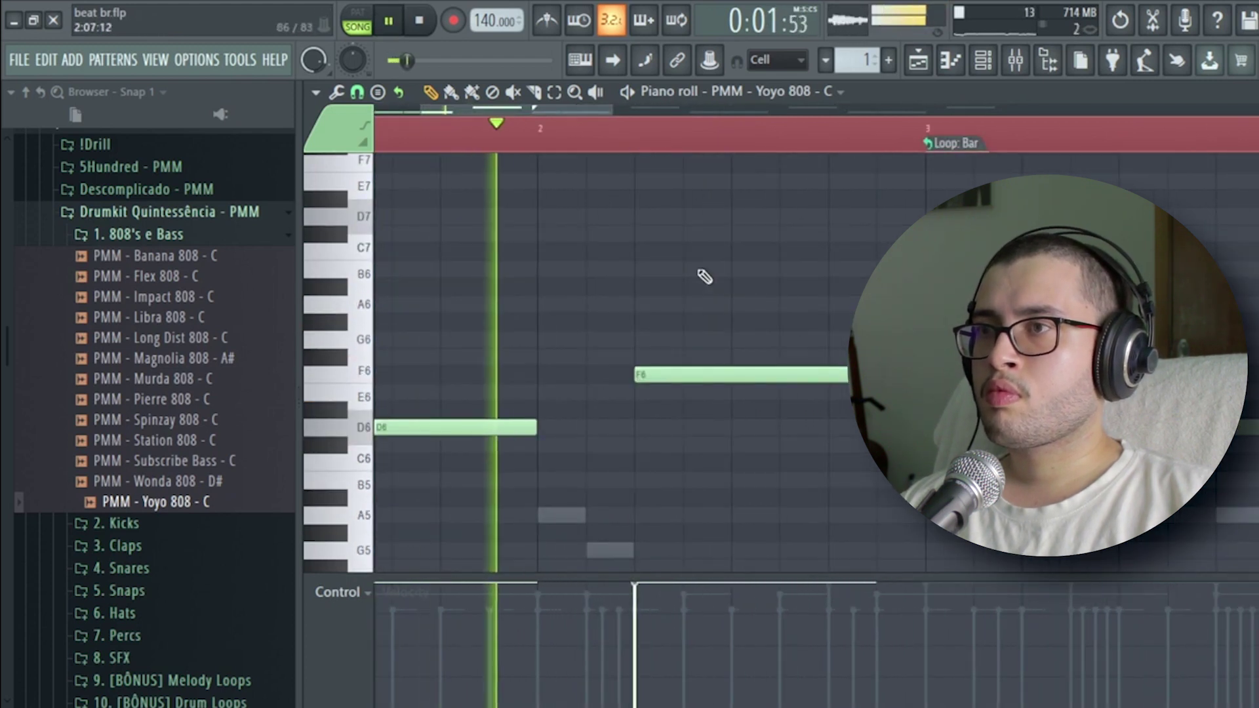
# Step: Shorten the bar 2 F6 note to one and a half beats, follow it with an equal F6, and remove the stray F#6 note
pyautogui.press('space')
pyautogui.click(887, 358)
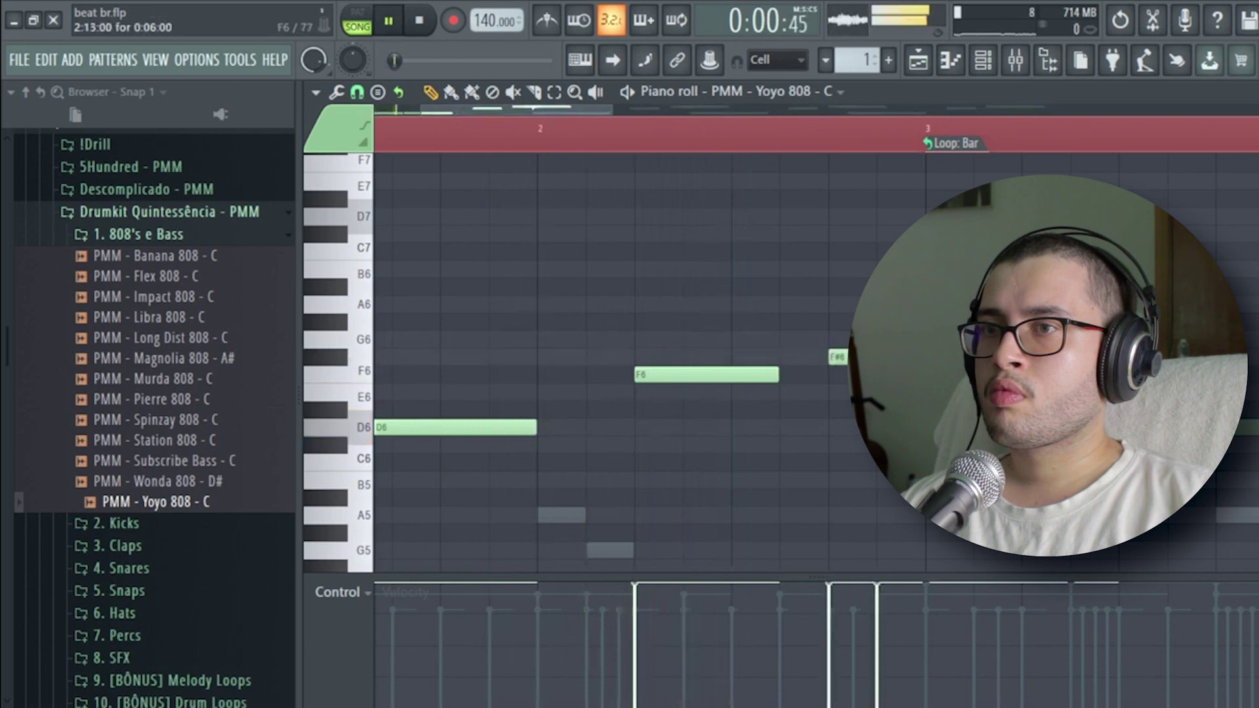
pyautogui.moveTo(795, 396); pyautogui.dragTo(797, 376)
pyautogui.rightClick(890, 358)
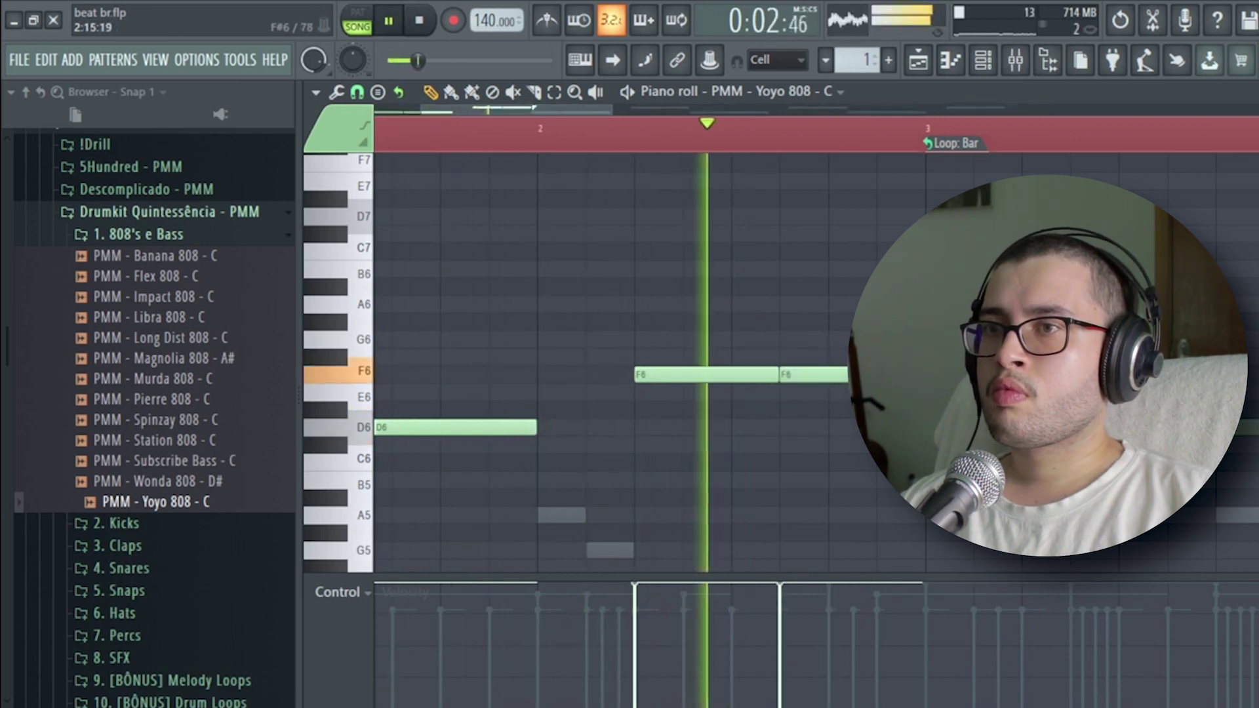
pyautogui.press('space')
# Step: Add a one-and-a-half-beat A6 bass note at the start of bar 3, followed directly by a D6 of equal length
pyautogui.click(933, 339)
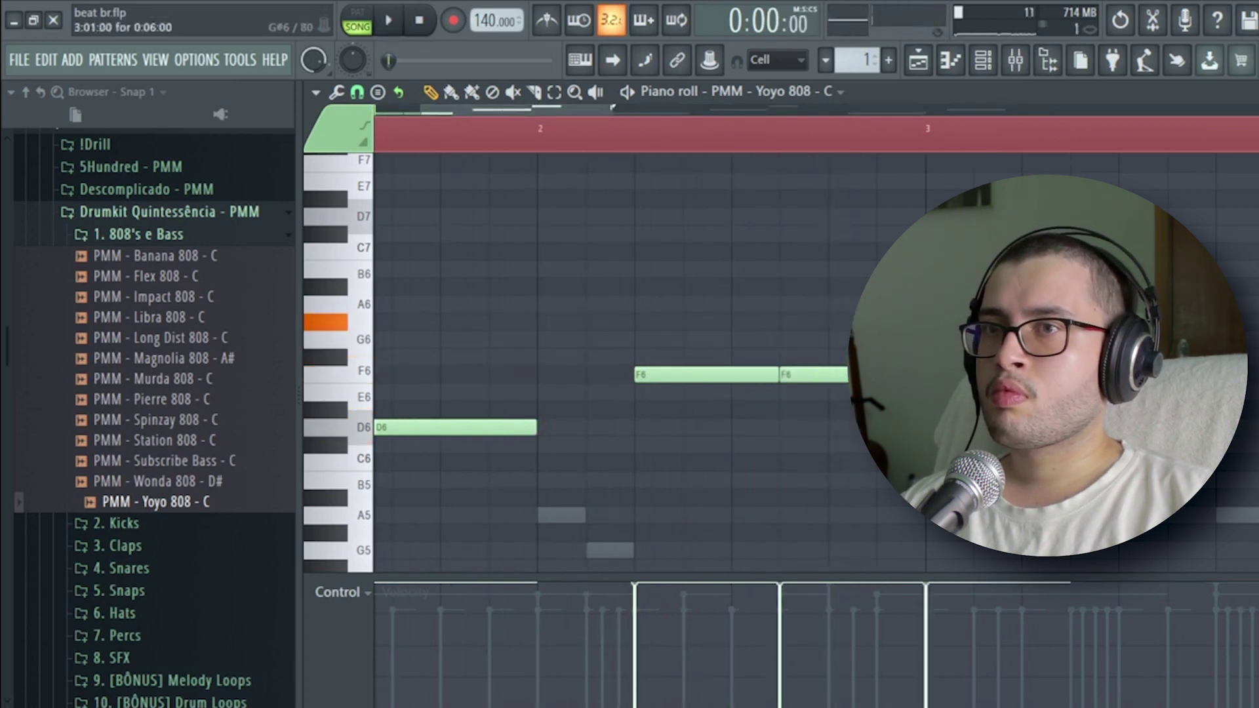
pyautogui.press('space')
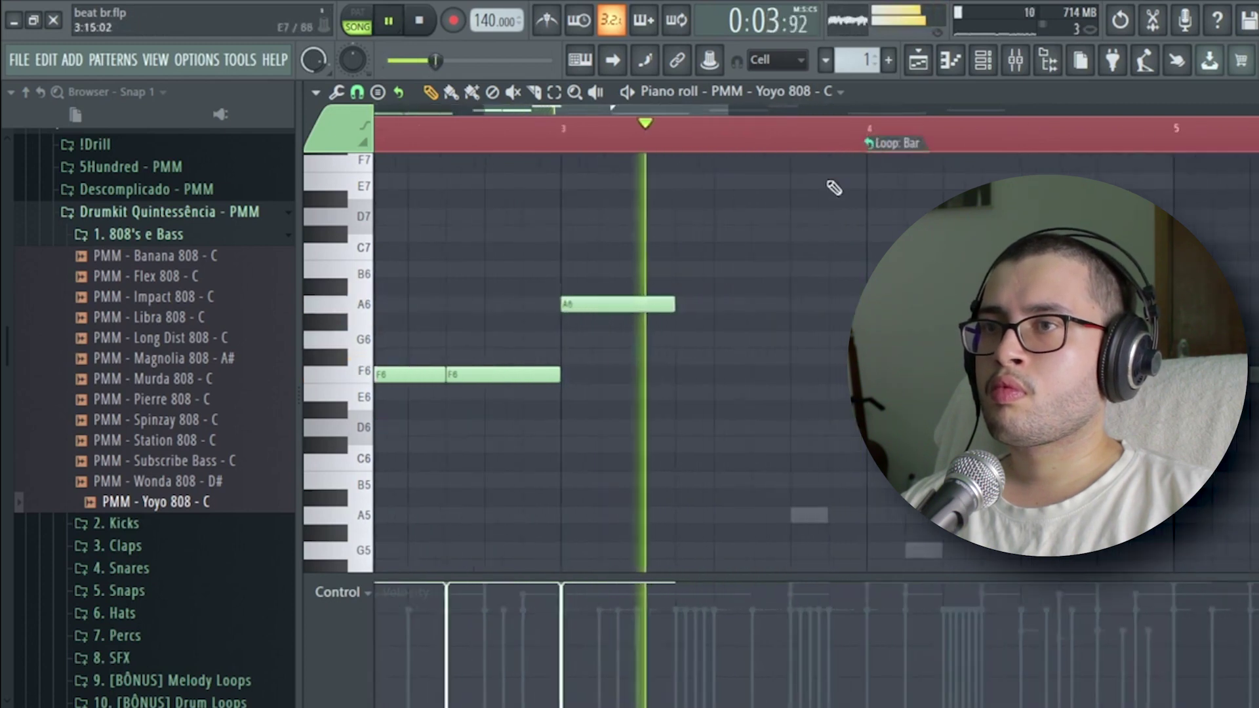
pyautogui.click(669, 449)
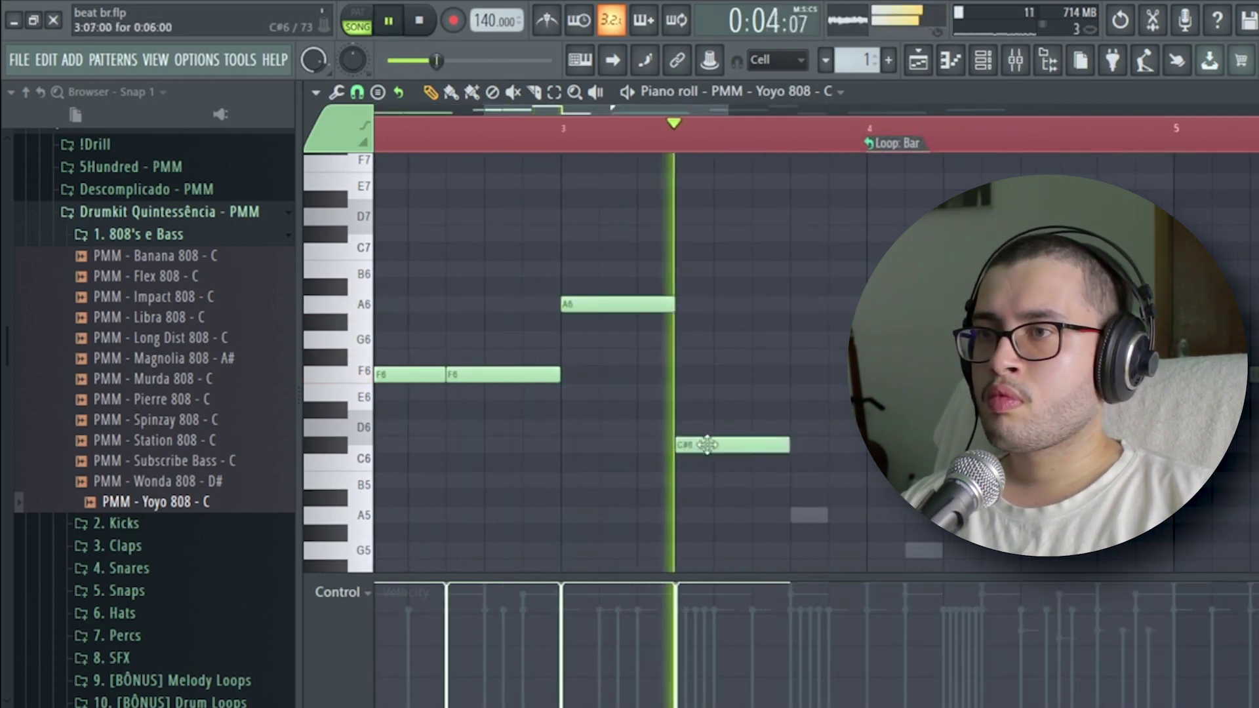
pyautogui.moveTo(682, 448); pyautogui.dragTo(685, 427)
pyautogui.press('space')
# Step: Add two consecutive one-and-a-half-beat A#5 bass notes starting on beat 2 of bar 4
pyautogui.scroll(-5, 711, 130)
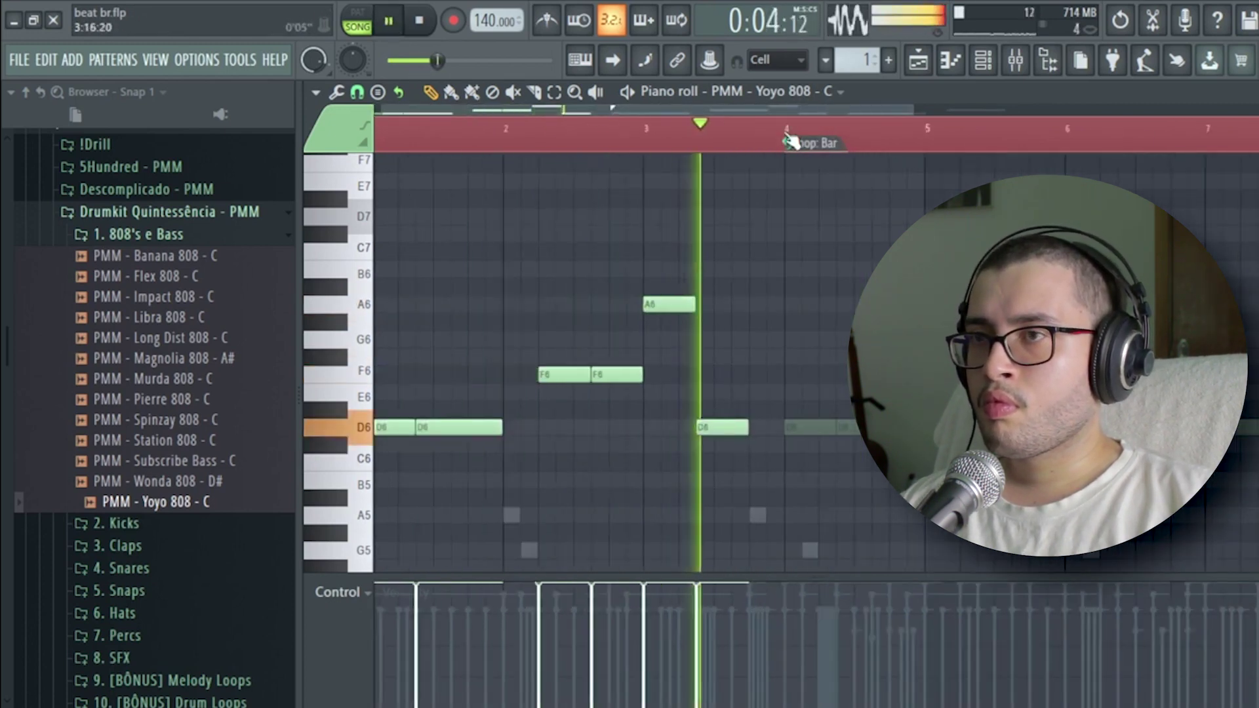
pyautogui.scroll(4, 781, 139)
pyautogui.press('space')
pyautogui.click(812, 500)
pyautogui.moveTo(813, 500); pyautogui.dragTo(839, 472)
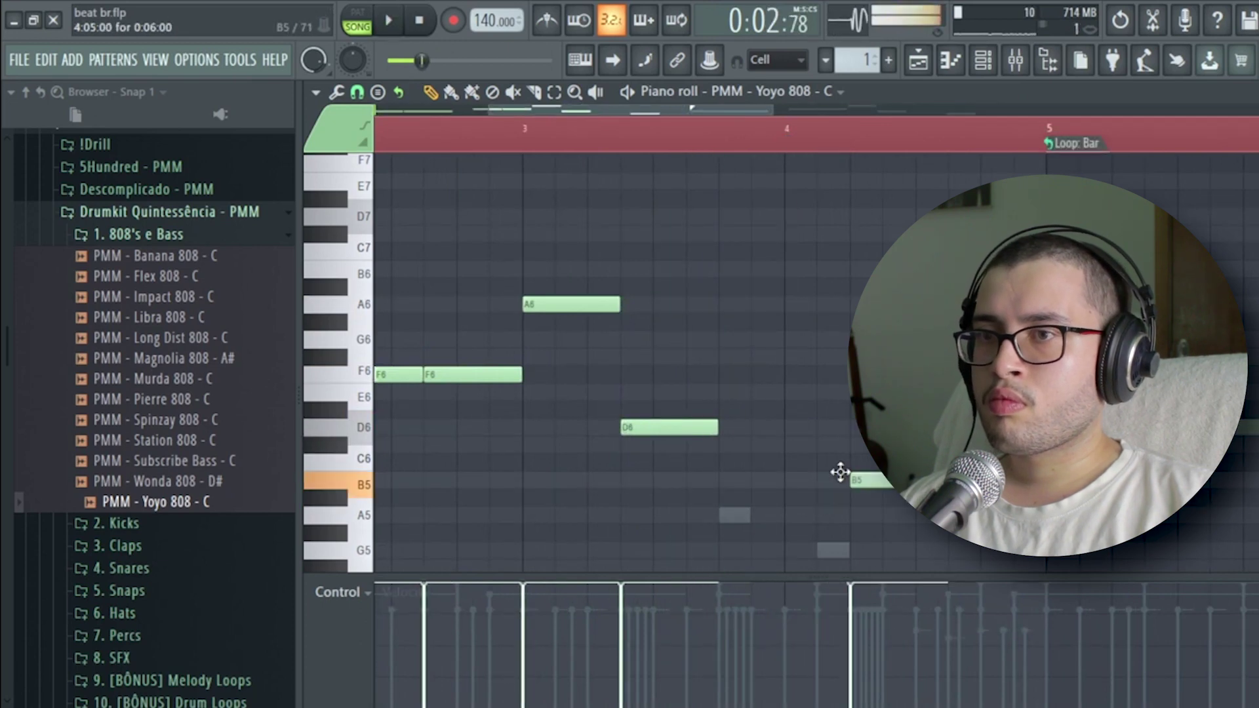
pyautogui.press('space')
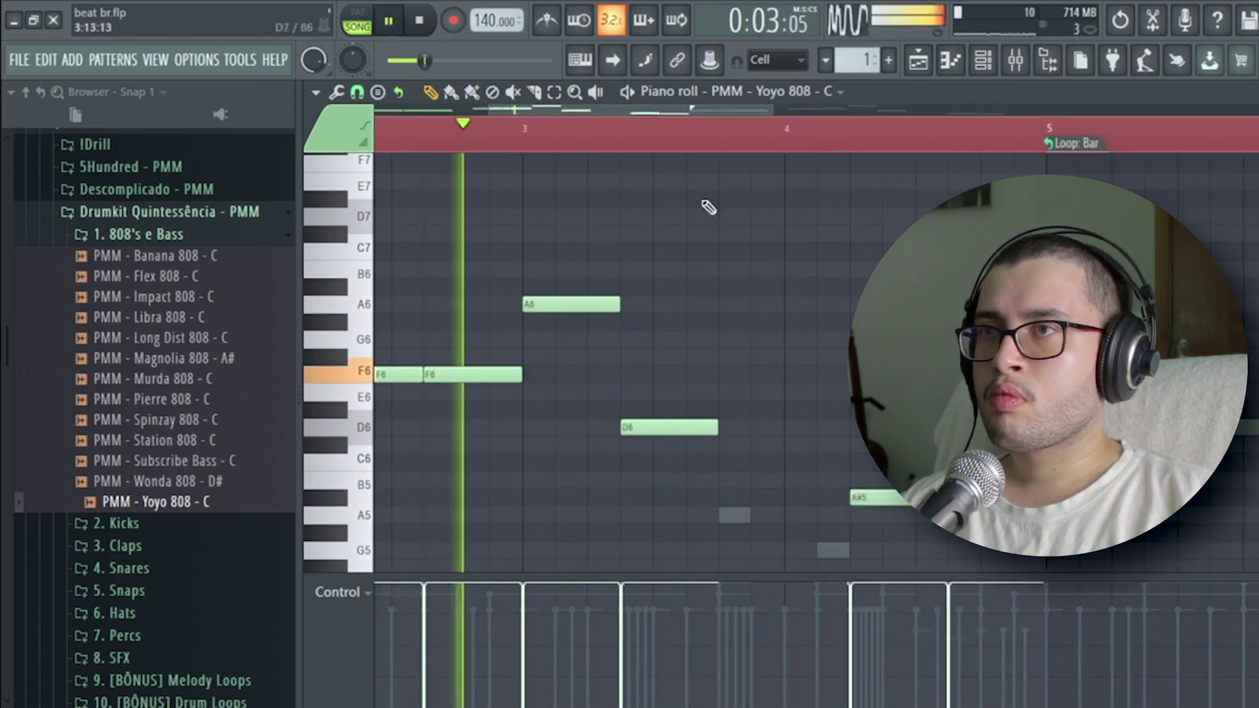
pyautogui.scroll(-4, 681, 148)
pyautogui.scroll(-2, 721, 203)
pyautogui.scroll(4, 757, 132)
pyautogui.moveTo(815, 382); pyautogui.dragTo(795, 400)
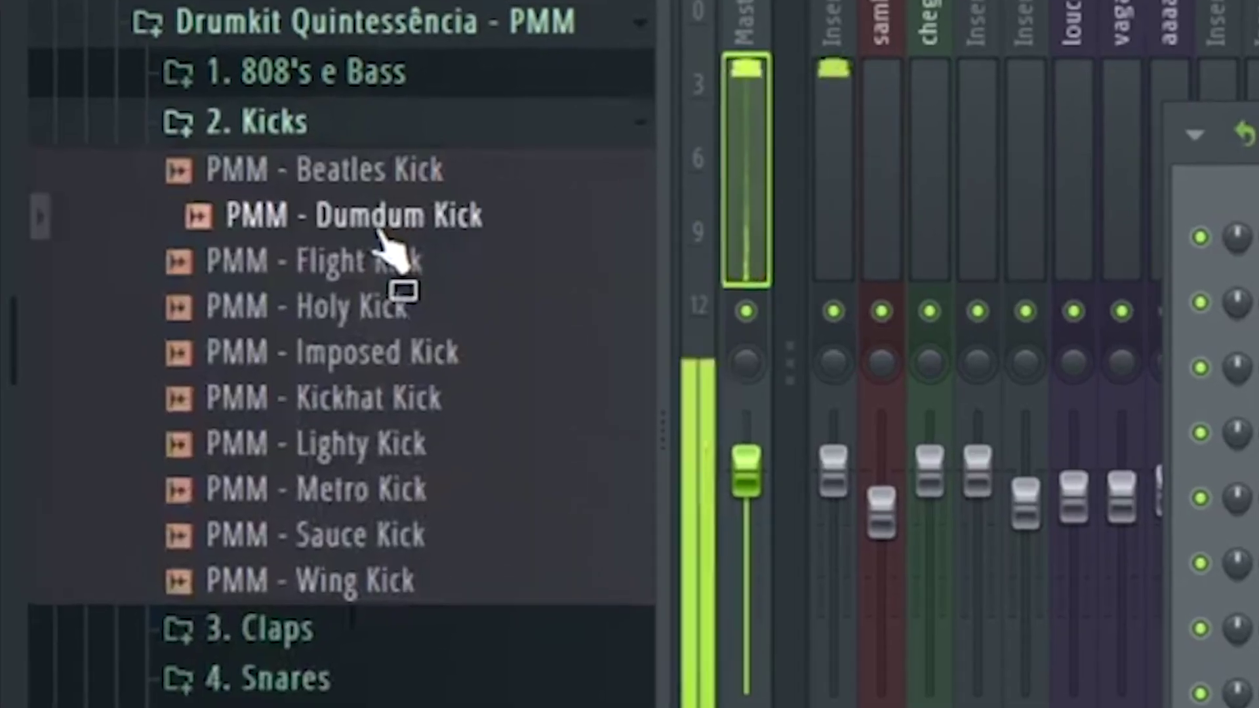
# Step: Replace the Holy Kick sample with PMM - Dumdum Kick and raise the channel's volume multiplier to 122%
pyautogui.moveTo(380, 233); pyautogui.dragTo(388, 240)
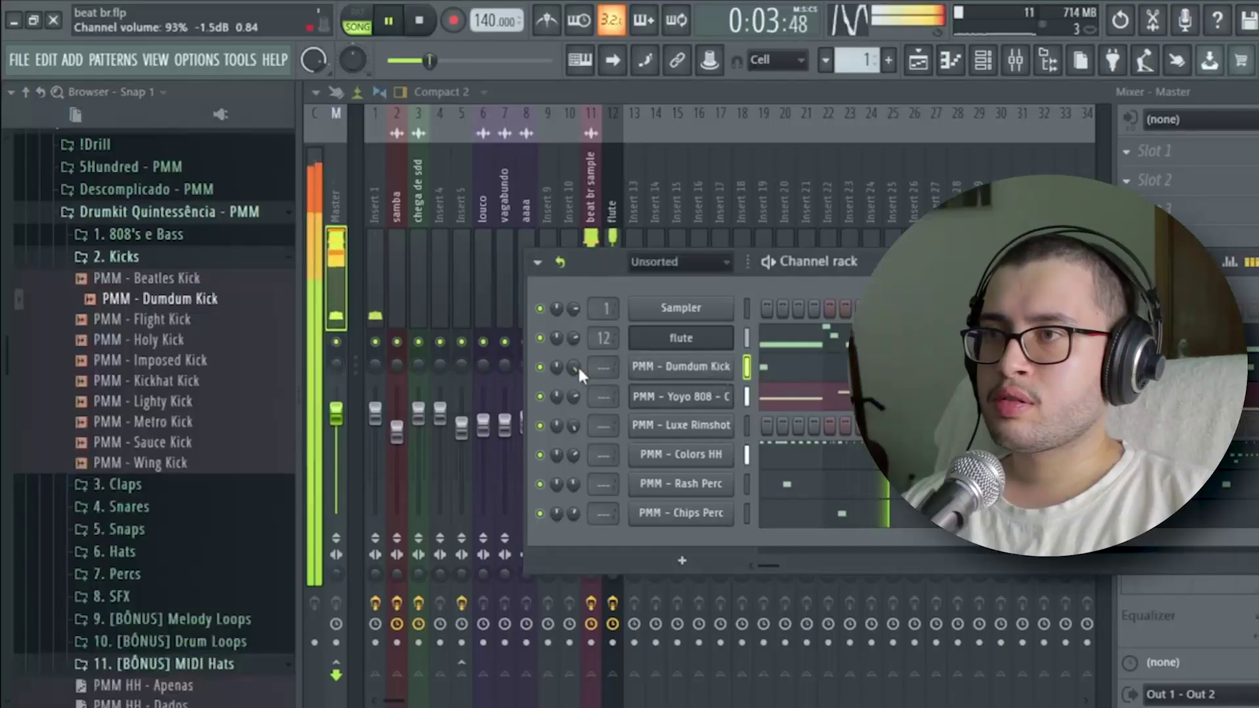
pyautogui.click(659, 371)
pyautogui.click(500, 295)
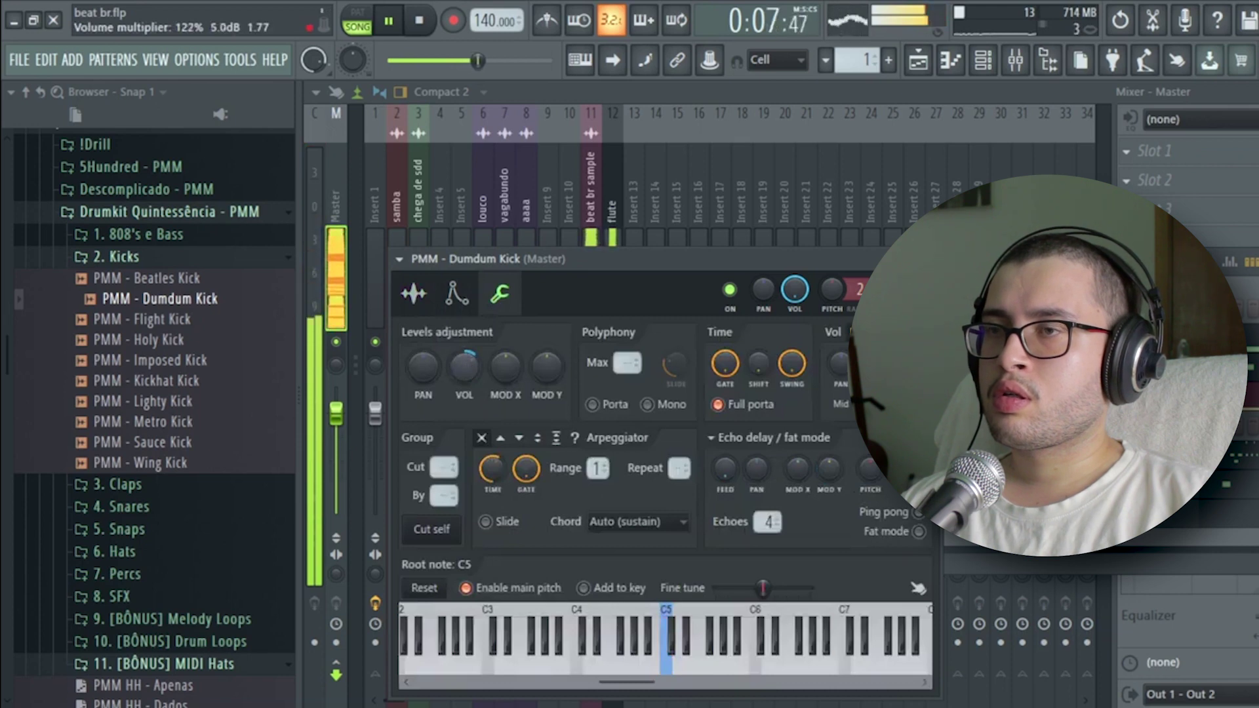
pyautogui.click(707, 102)
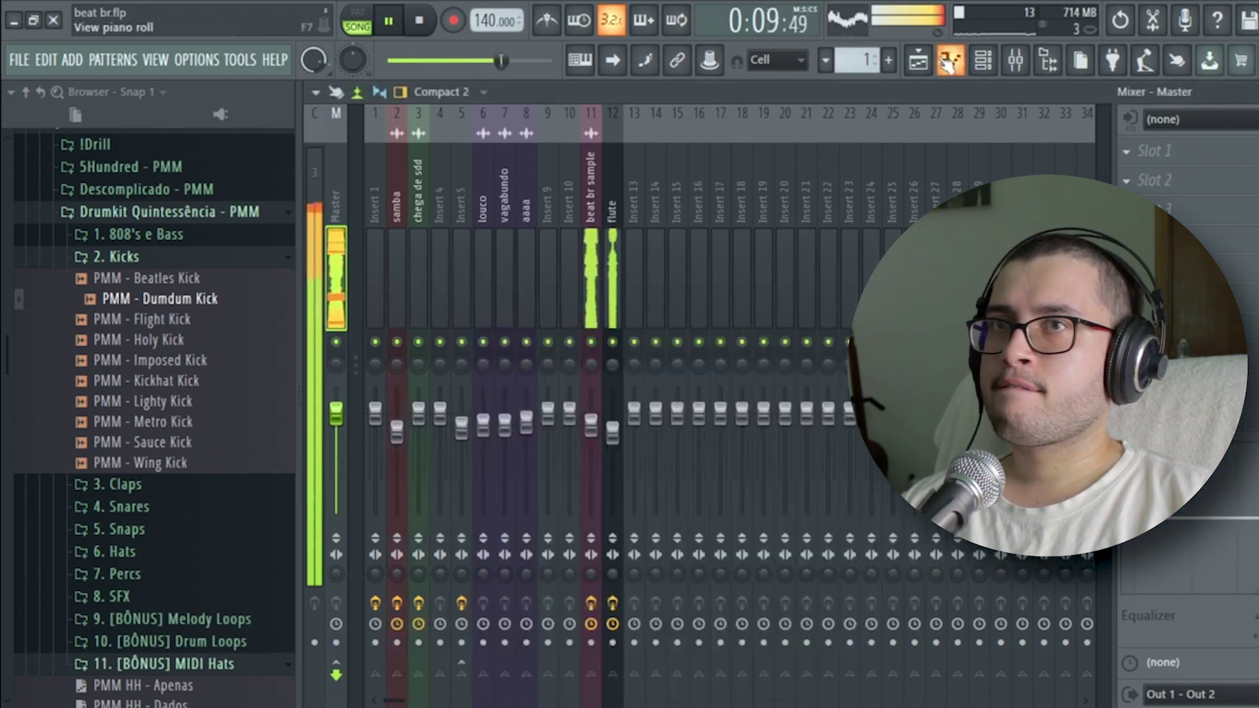
# Step: Show the Dumdum Kick piano roll with the channel rack and restart playback from the beginning to hear the new kick
pyautogui.click(949, 60)
pyautogui.click(982, 61)
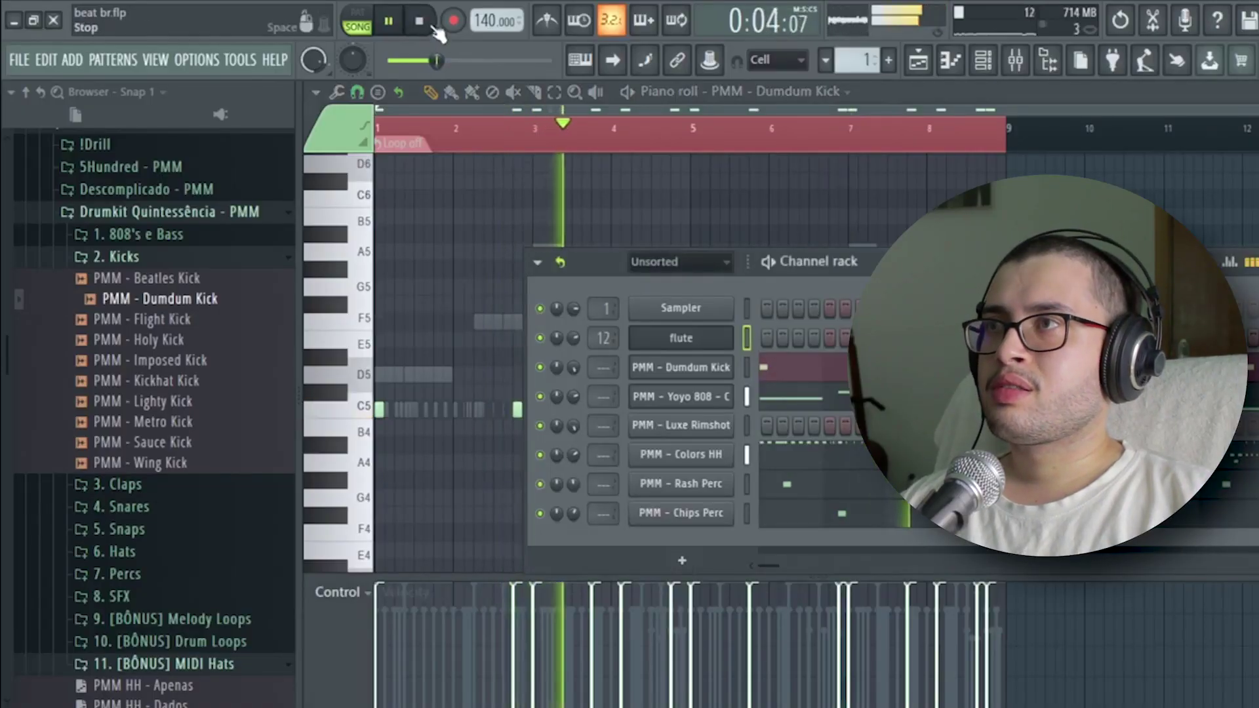
pyautogui.click(431, 27)
pyautogui.press('space')
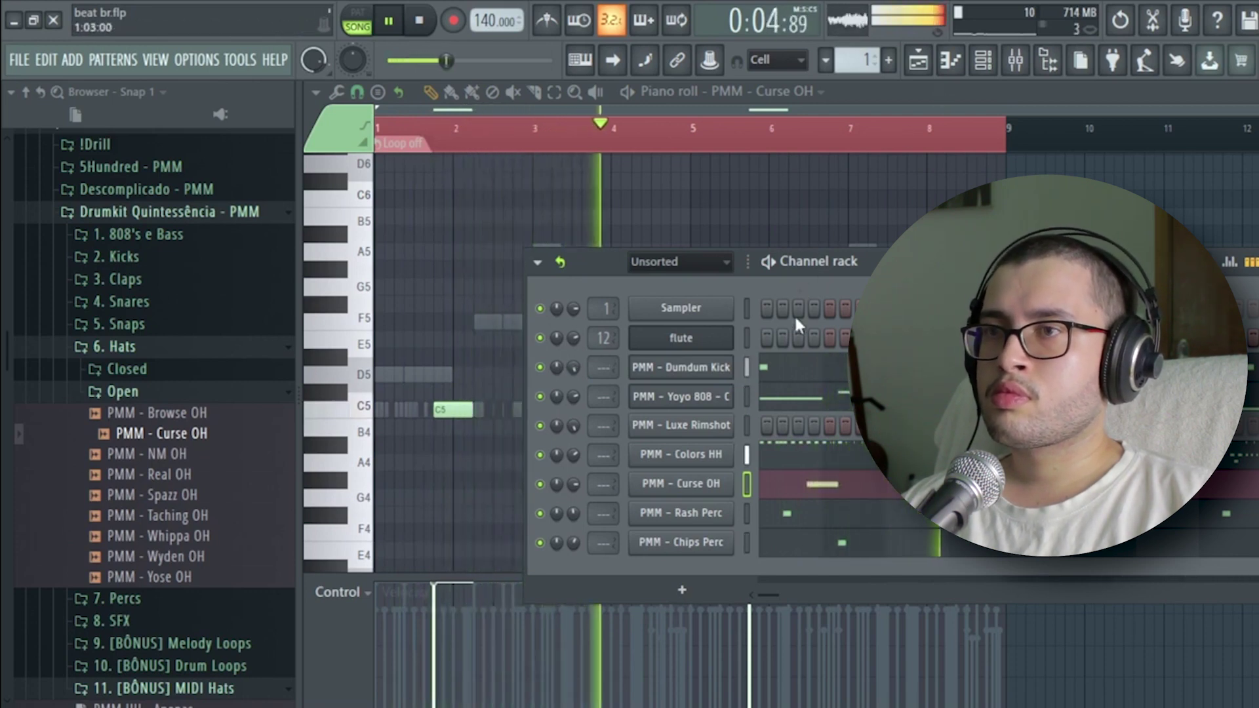
# Step: Route the kick, 808, rimshot, hat and percussion channels to mixer tracks 13 to 19 and reset the flute mixer track to default
pyautogui.click(1015, 60)
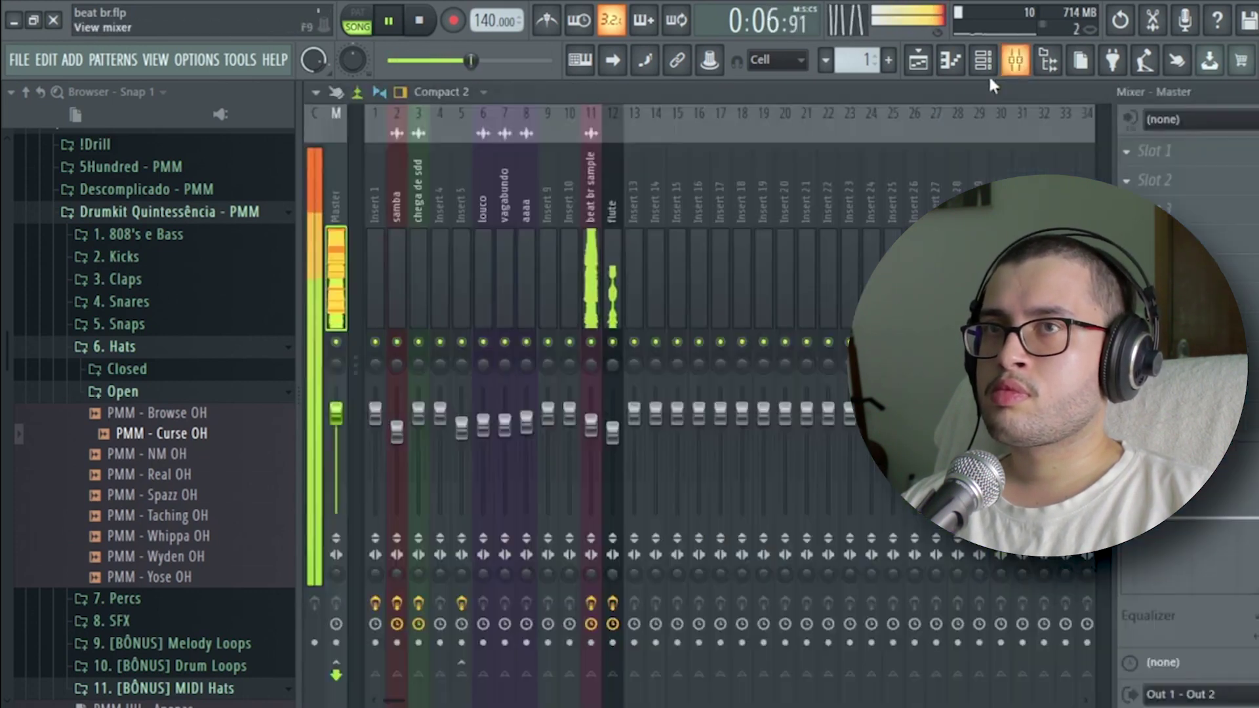
pyautogui.click(632, 223)
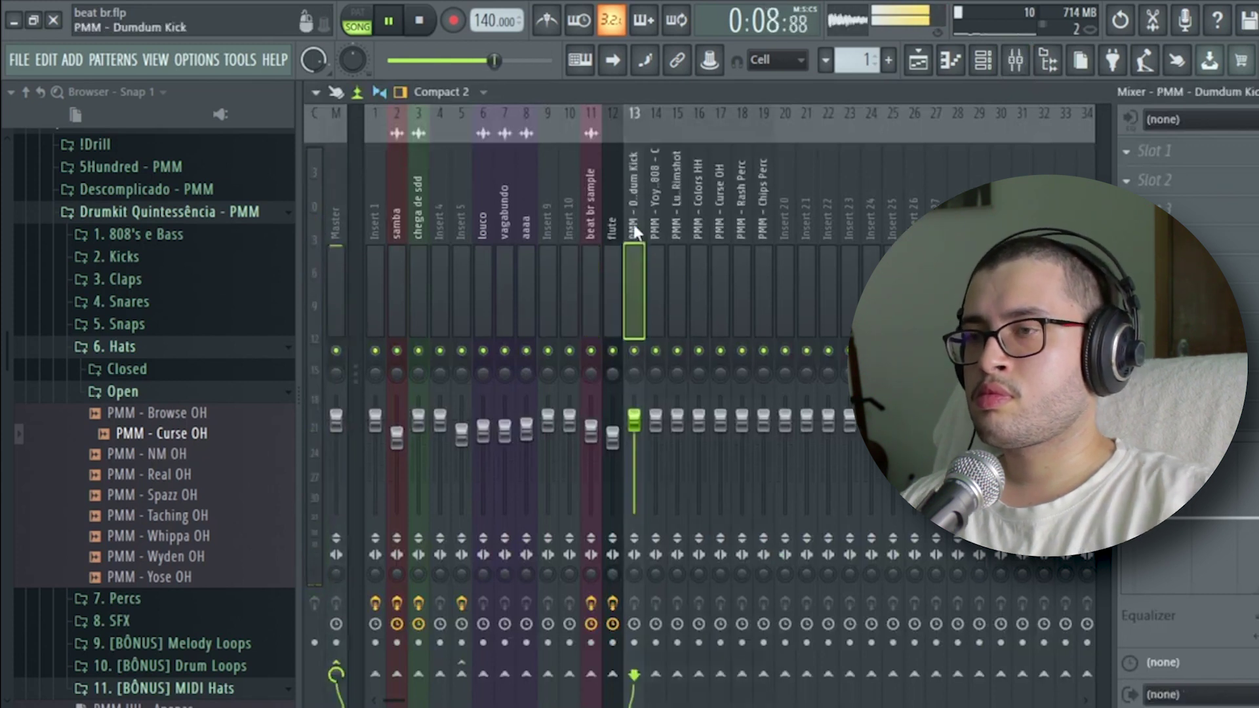
pyautogui.click(604, 222)
pyautogui.rightClick(604, 226)
pyautogui.click(659, 291)
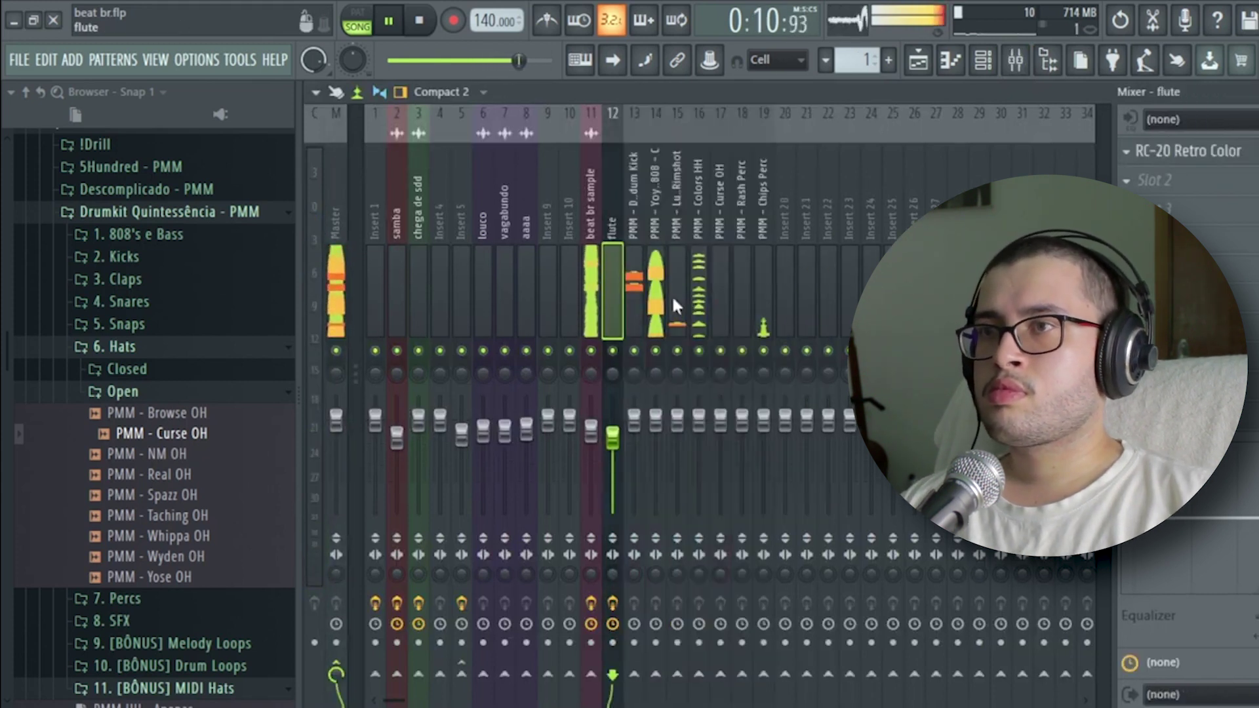
pyautogui.click(783, 420)
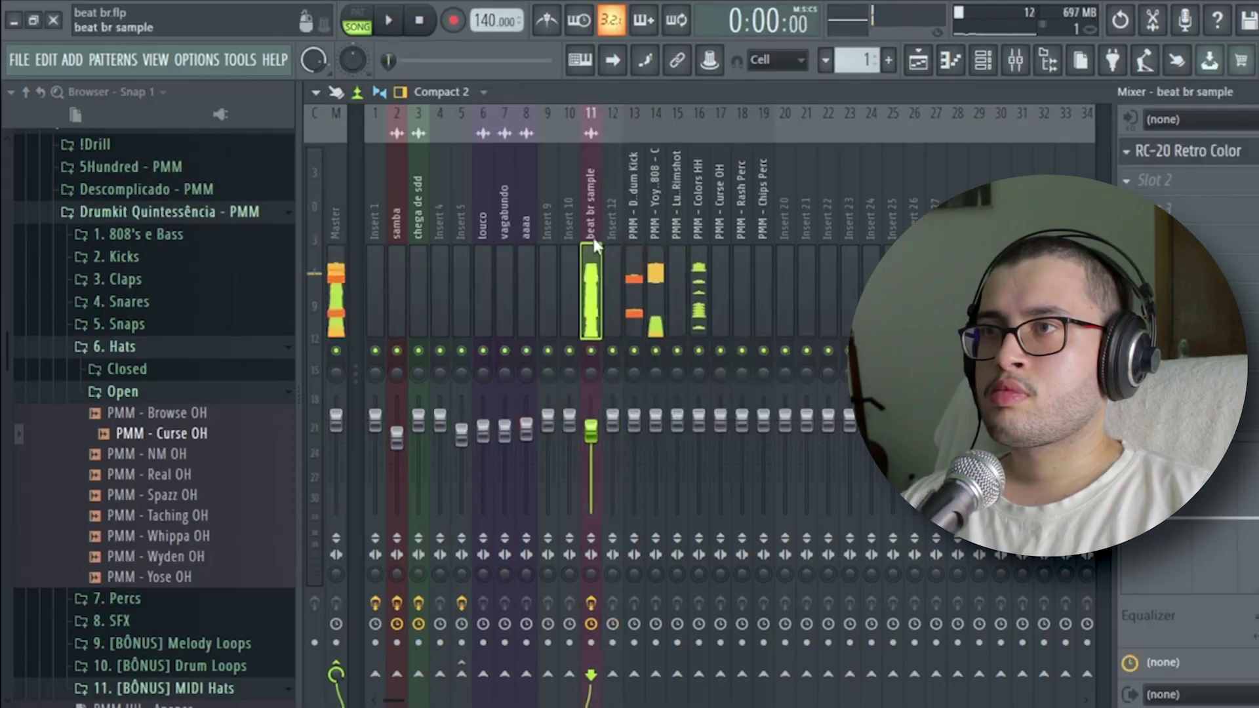